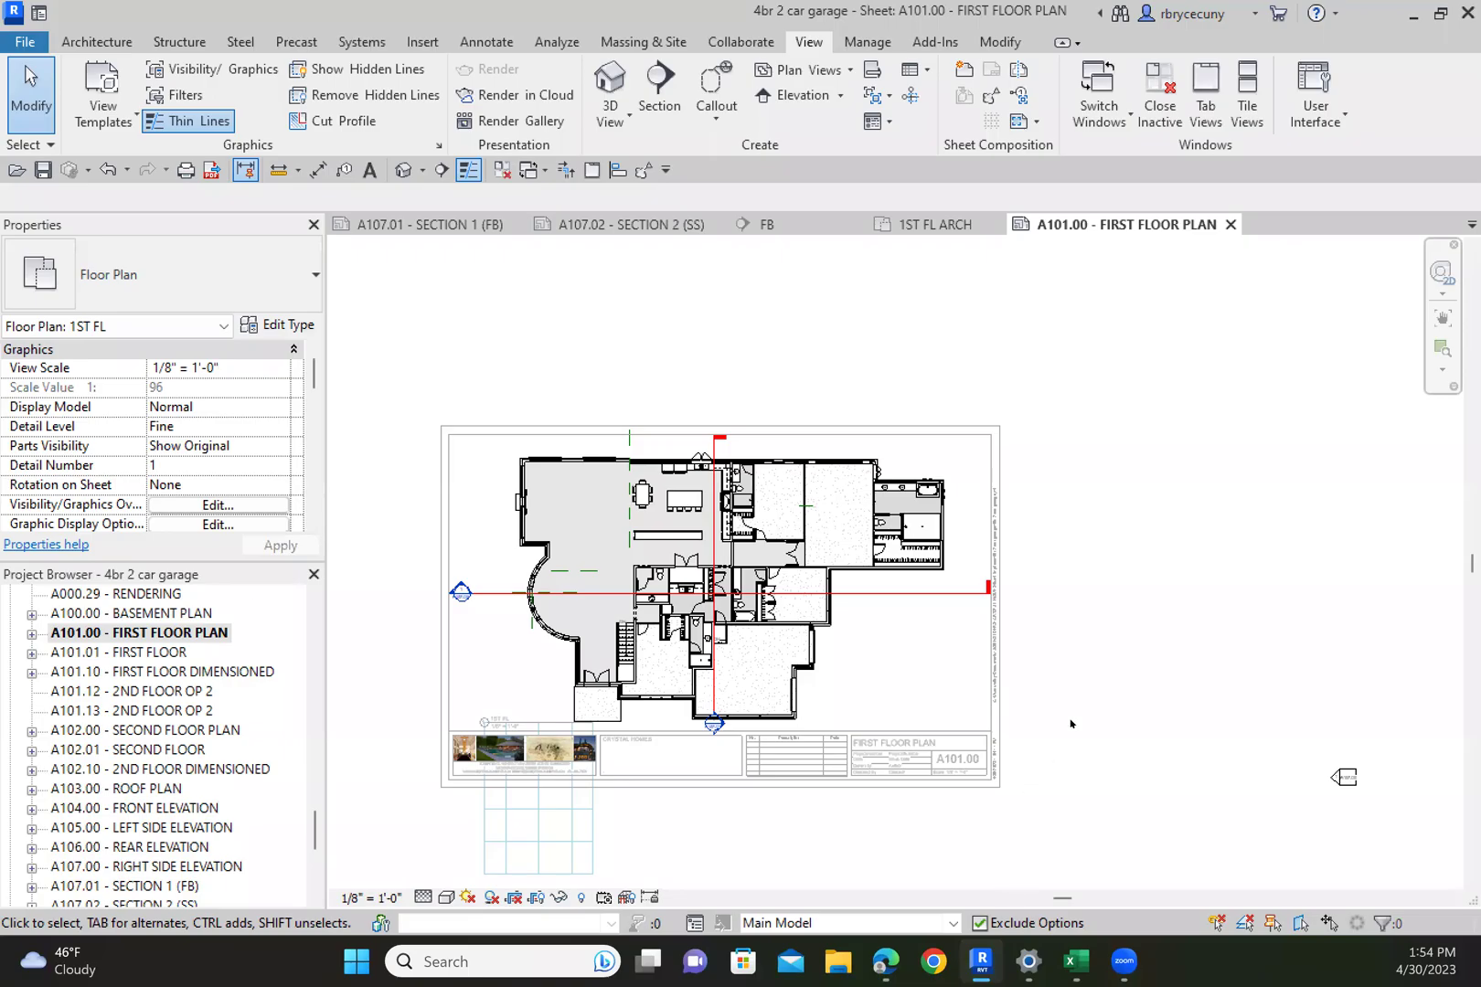
# Close the 1ST FL ARCH and FB views, keeping the two section sheets and the A101.00 sheet open
pyautogui.scroll(3, 1117, 708)
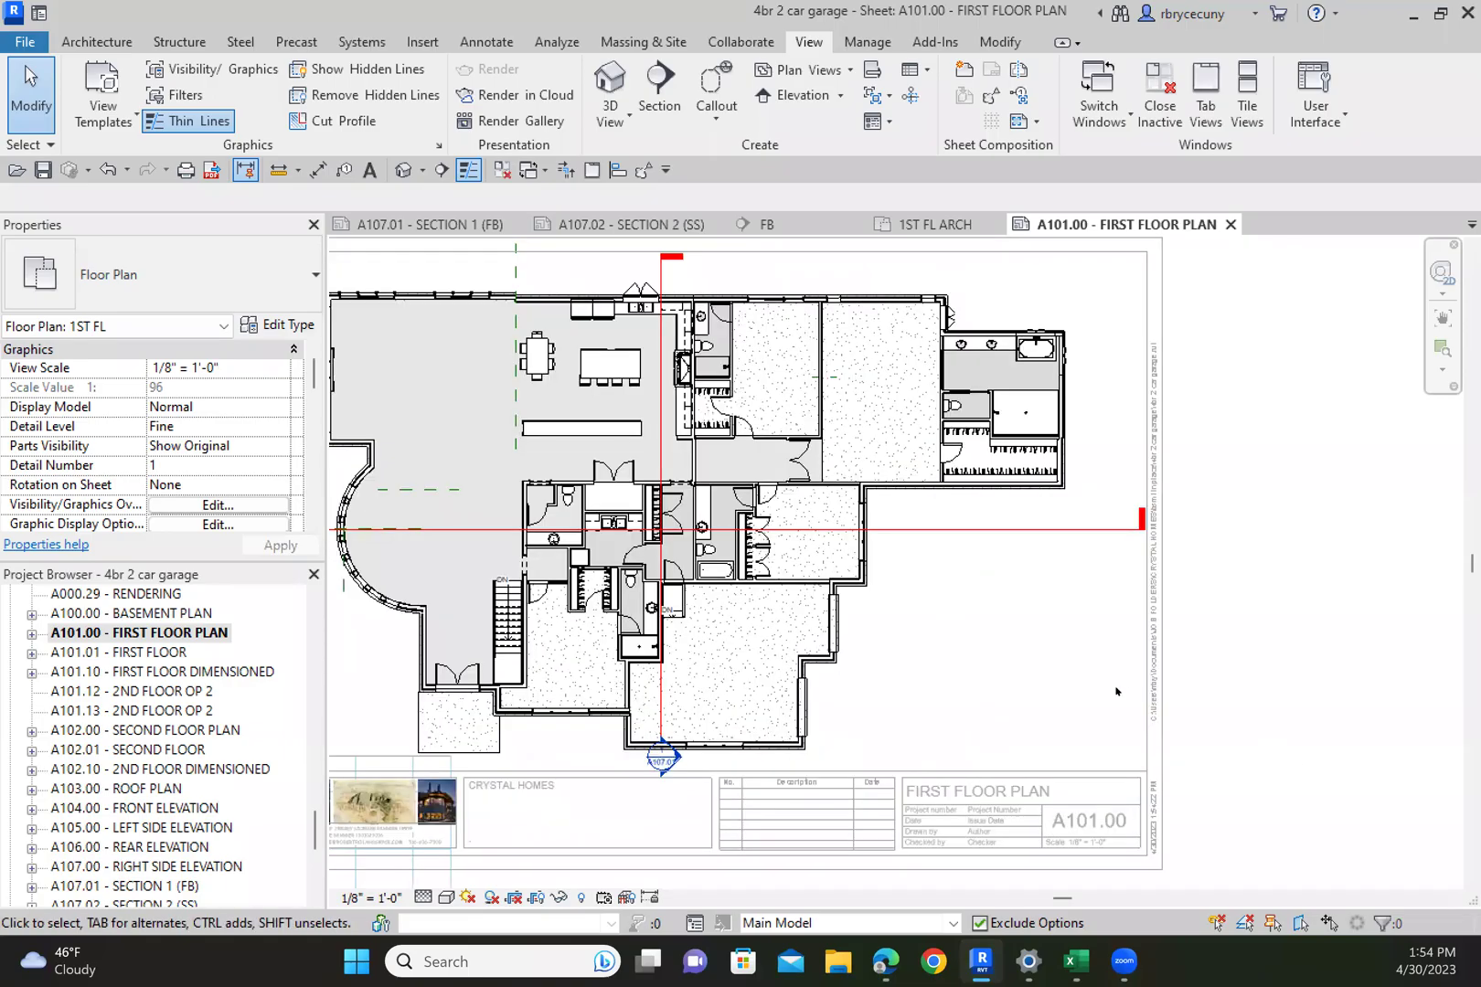
pyautogui.scroll(-2, 1188, 695)
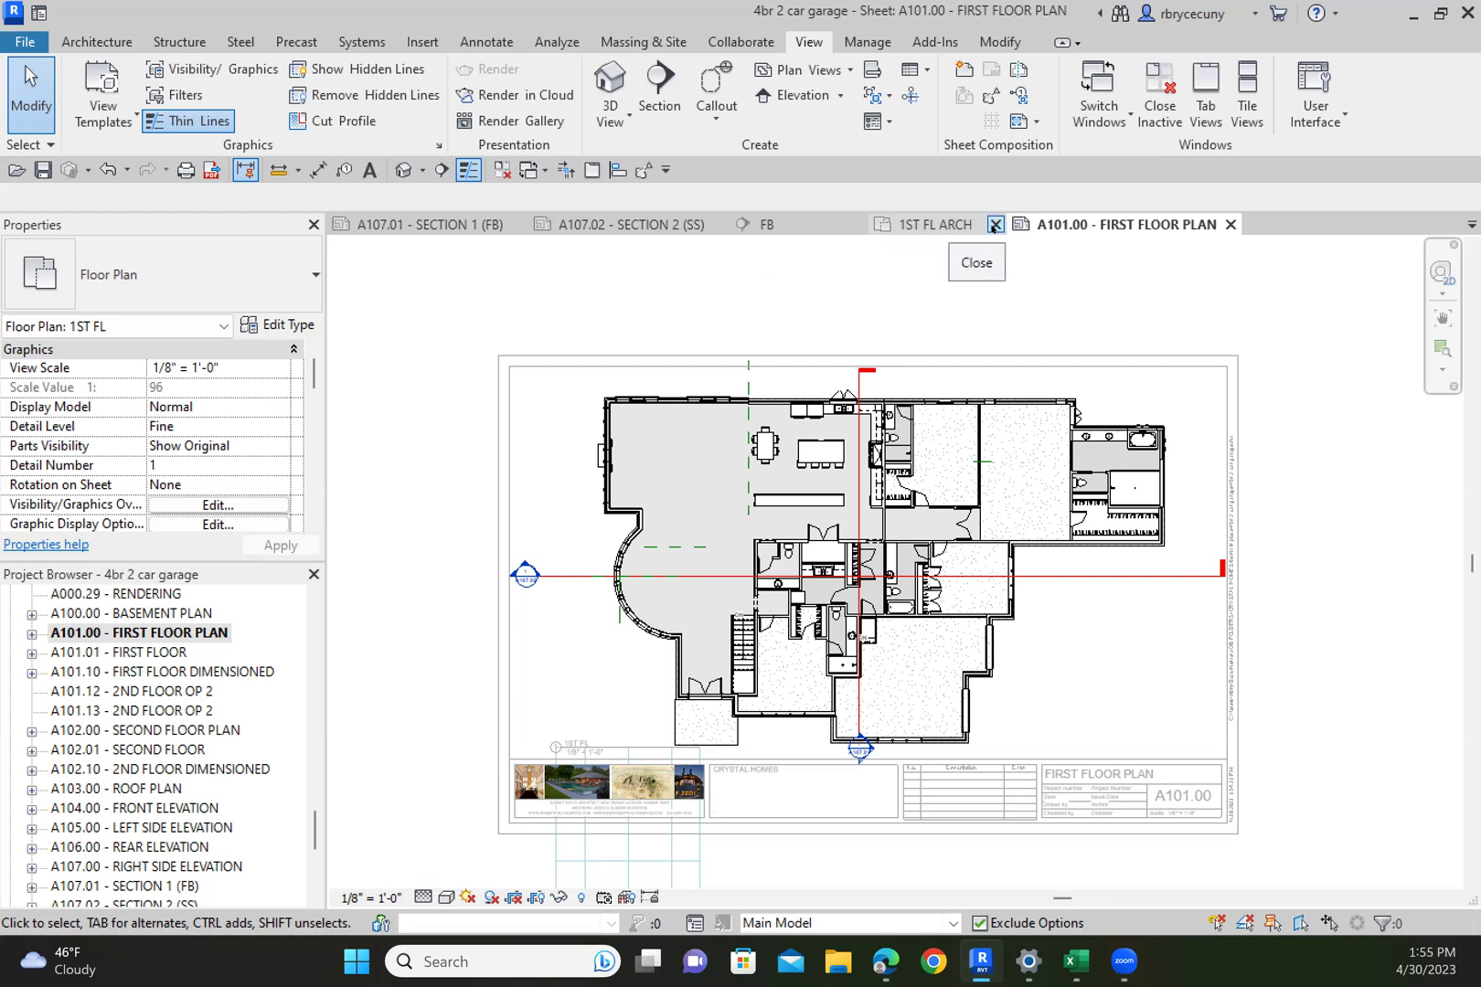
pyautogui.click(995, 225)
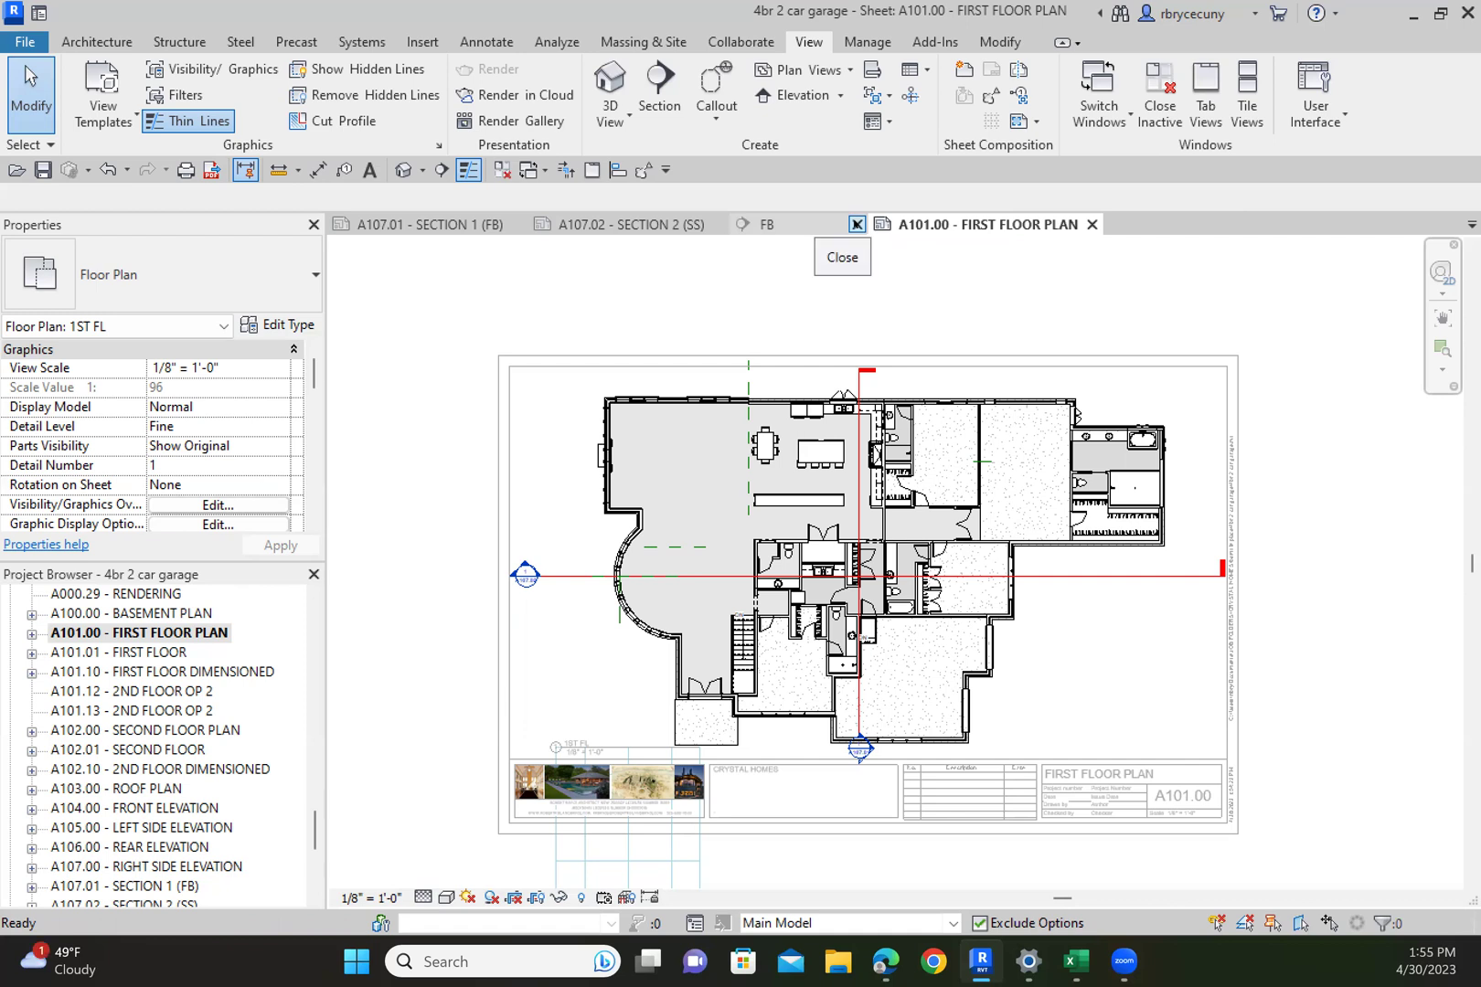
pyautogui.click(857, 224)
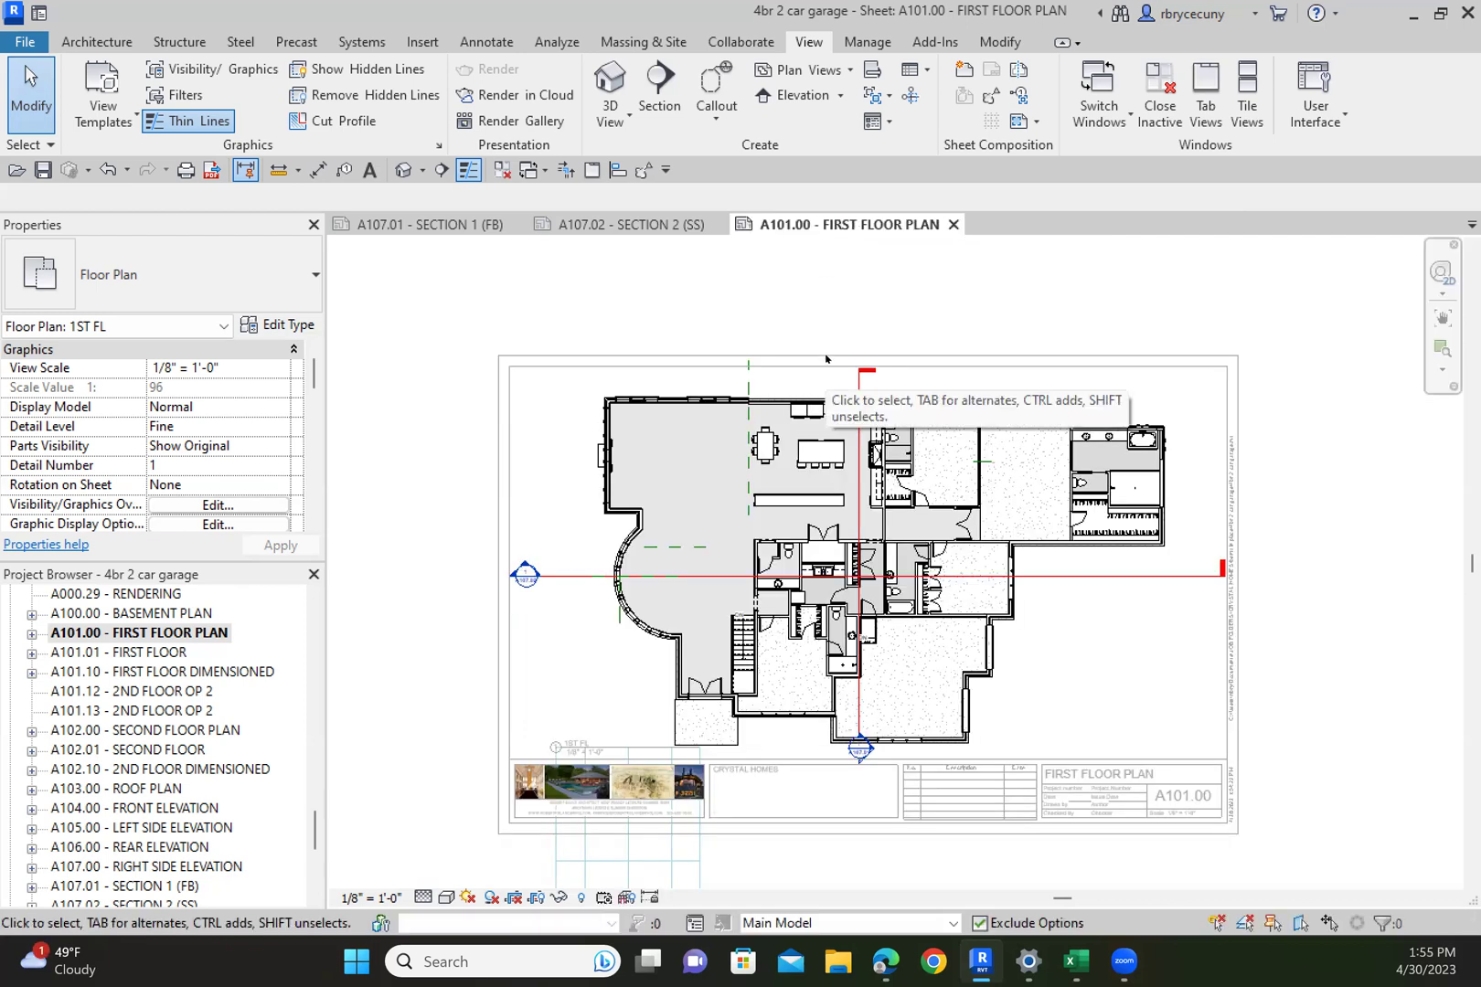
# Tile the three open sheets side by side and fit each one fully in its window
pyautogui.press('w')
pyautogui.press('t')
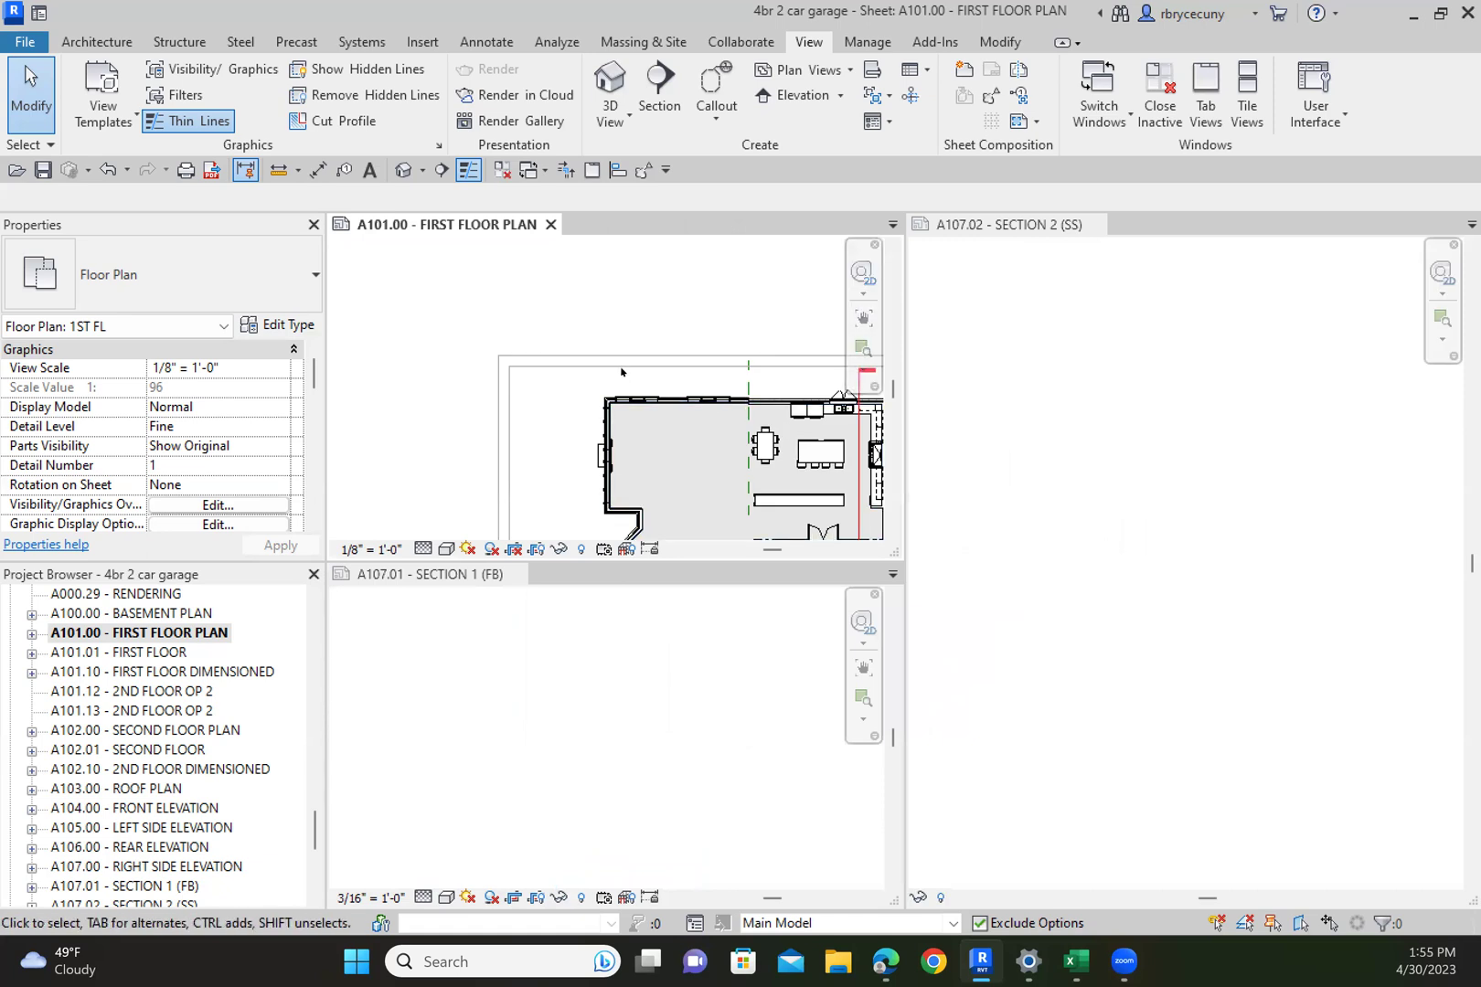
pyautogui.press('z')
pyautogui.press('a')
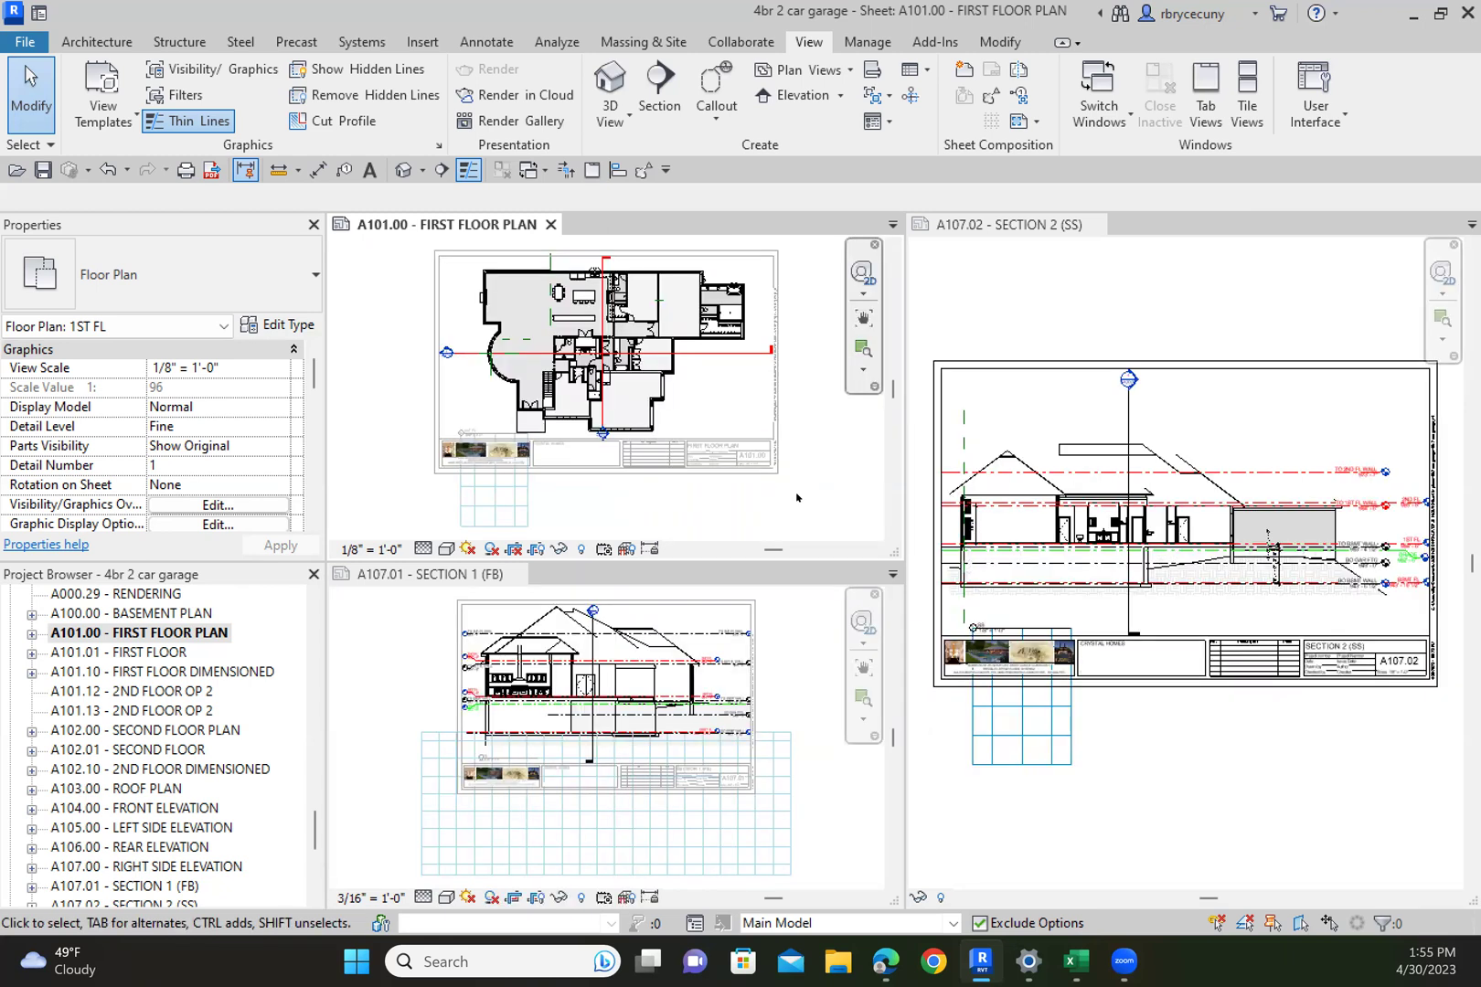
# Rearrange the tiled windows so the A101.00 first floor plan sheet occupies the large pane
pyautogui.click(1069, 714)
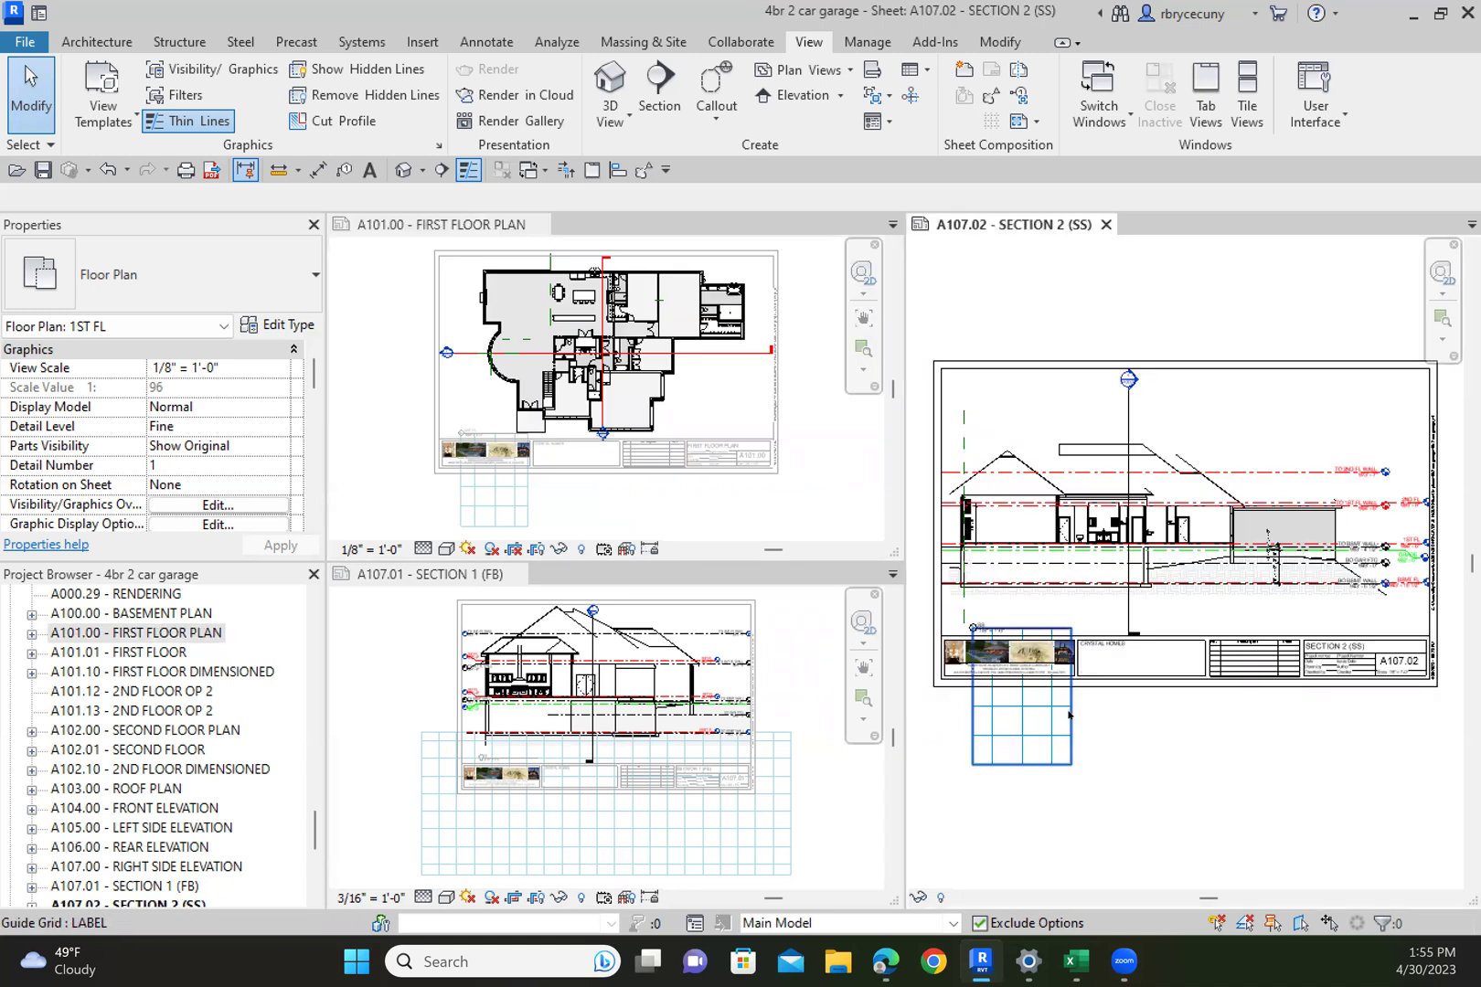
pyautogui.press('w')
pyautogui.press('t')
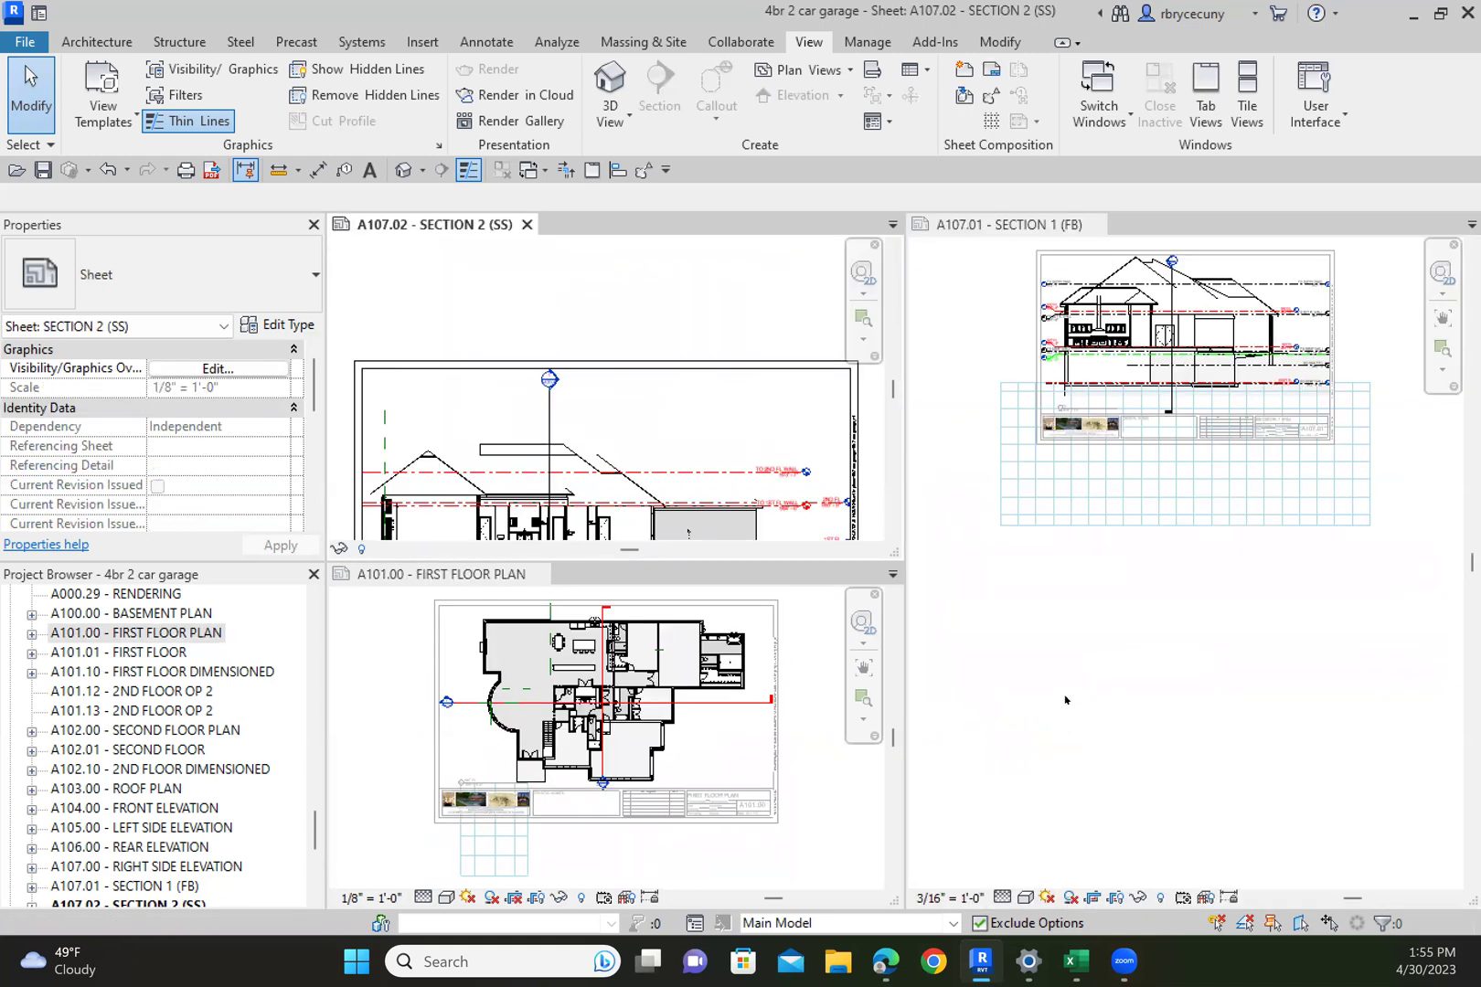
pyautogui.click(1065, 701)
pyautogui.press('w')
pyautogui.press('t')
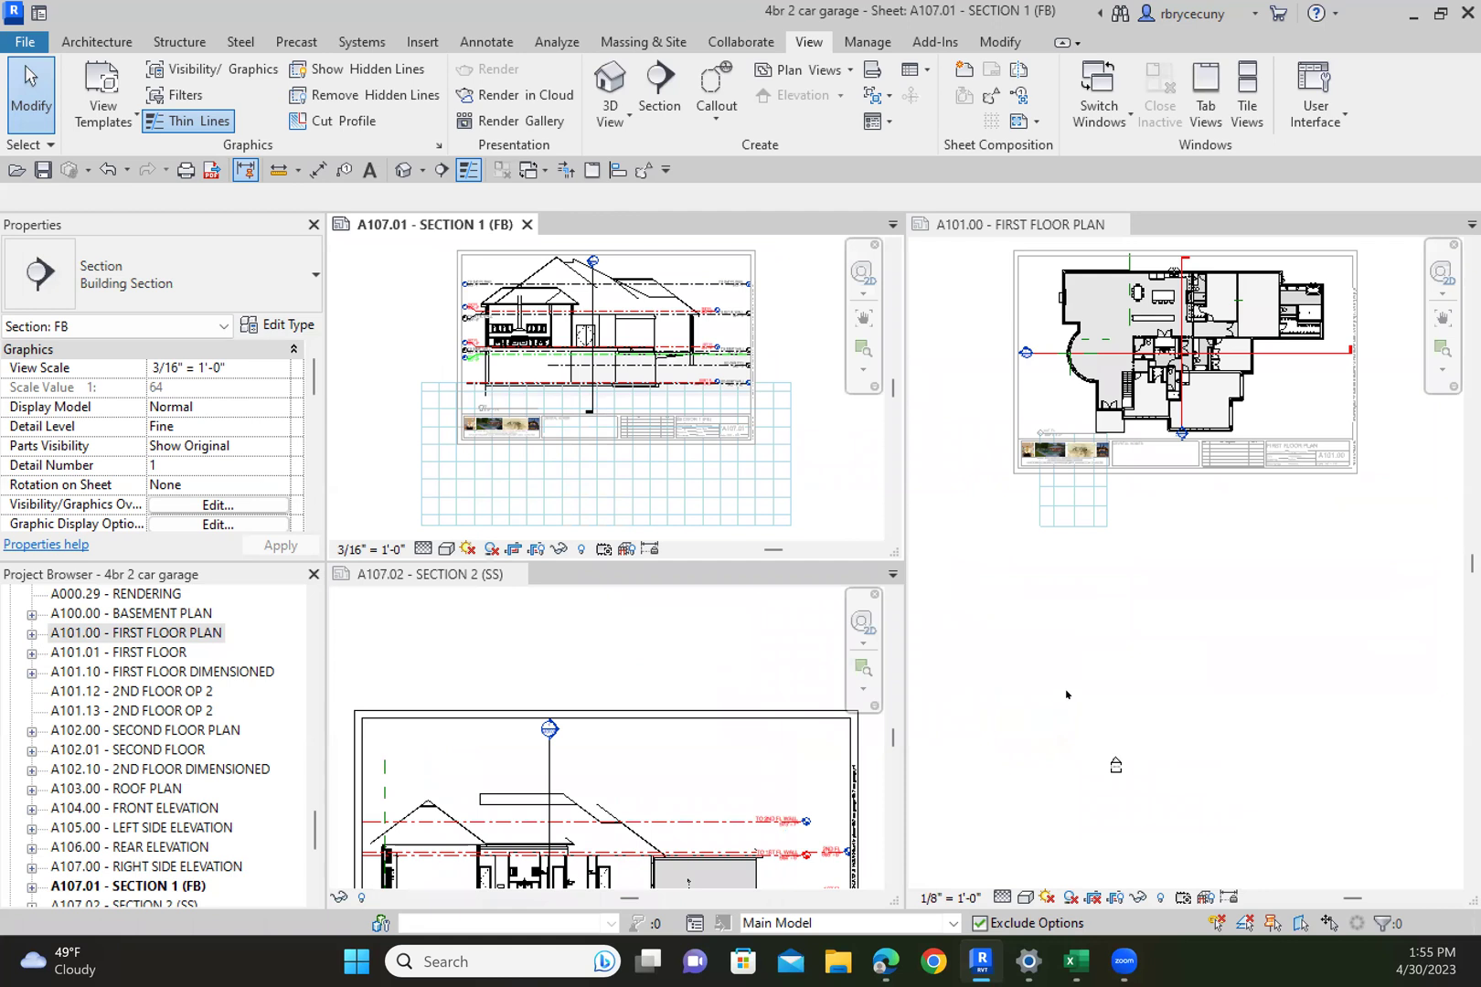
pyautogui.click(1066, 695)
pyautogui.keyDown('ctrl'); pyautogui.scroll(3, 1158, 708); pyautogui.keyUp('ctrl')
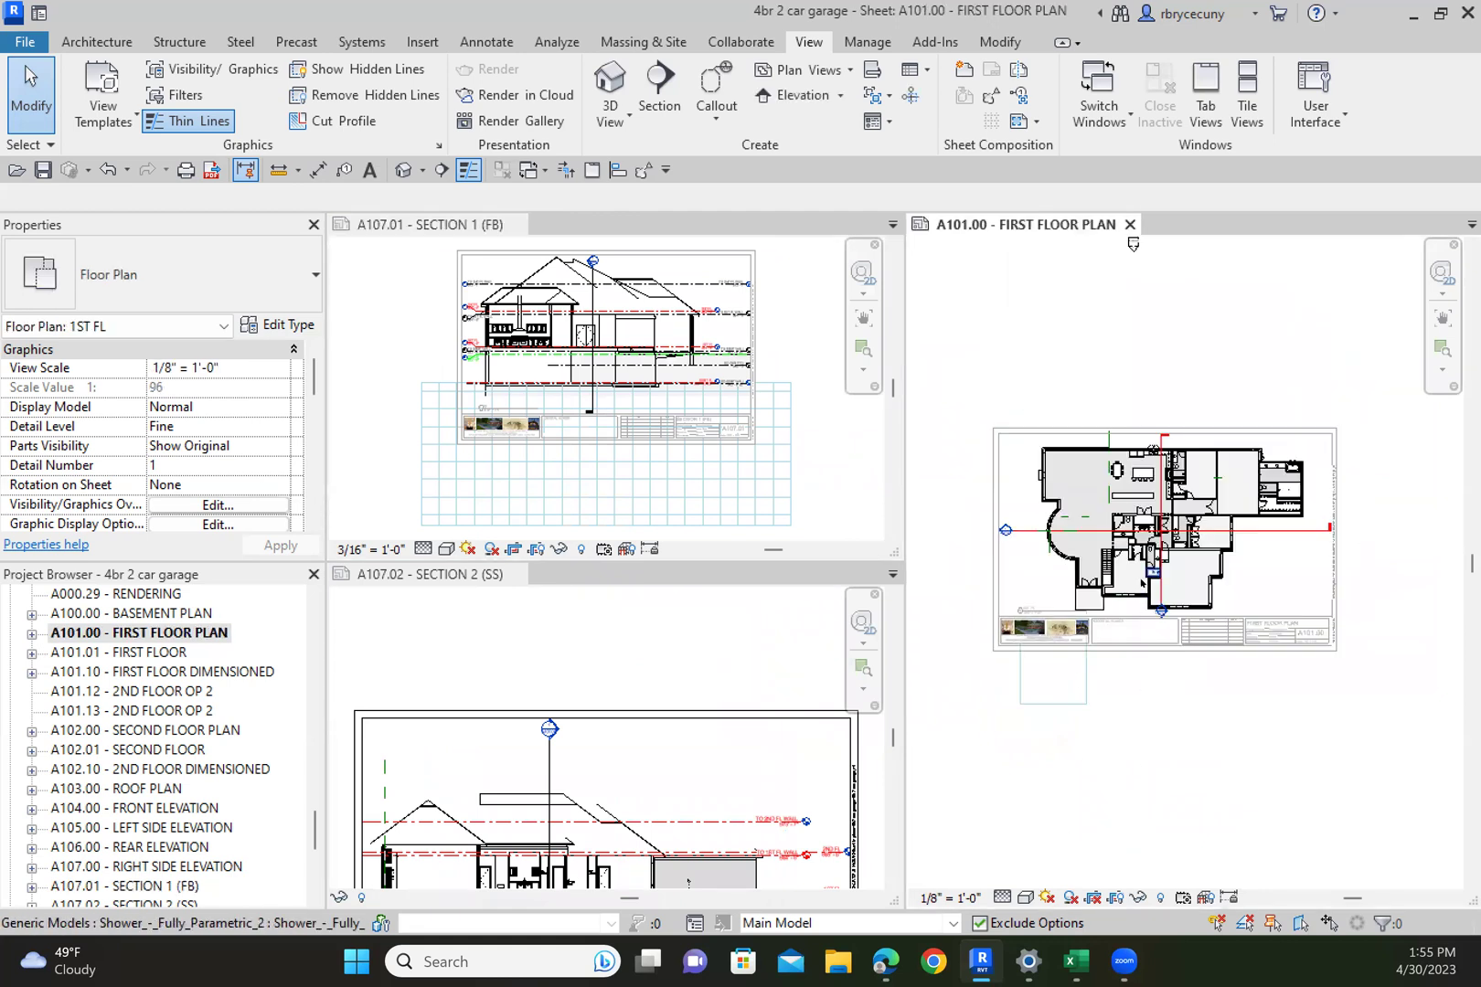
pyautogui.scroll(3, 1141, 582)
pyautogui.scroll(-3, 1141, 582)
pyautogui.scroll(2, 1141, 582)
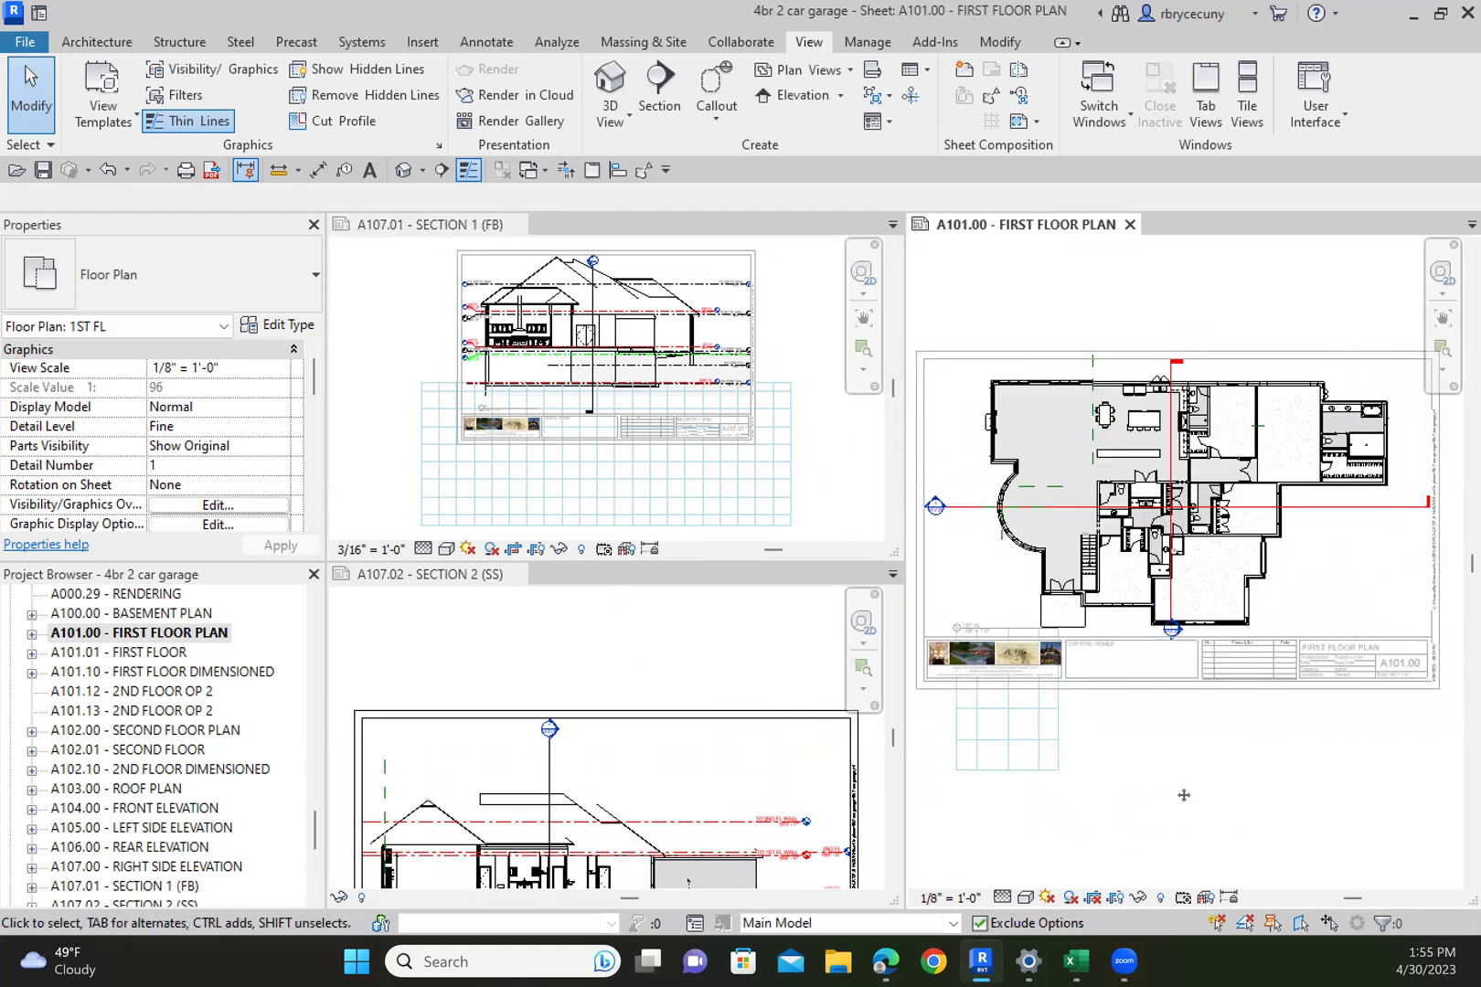
pyautogui.moveTo(1184, 796); pyautogui.dragTo(1193, 799, button='middle')
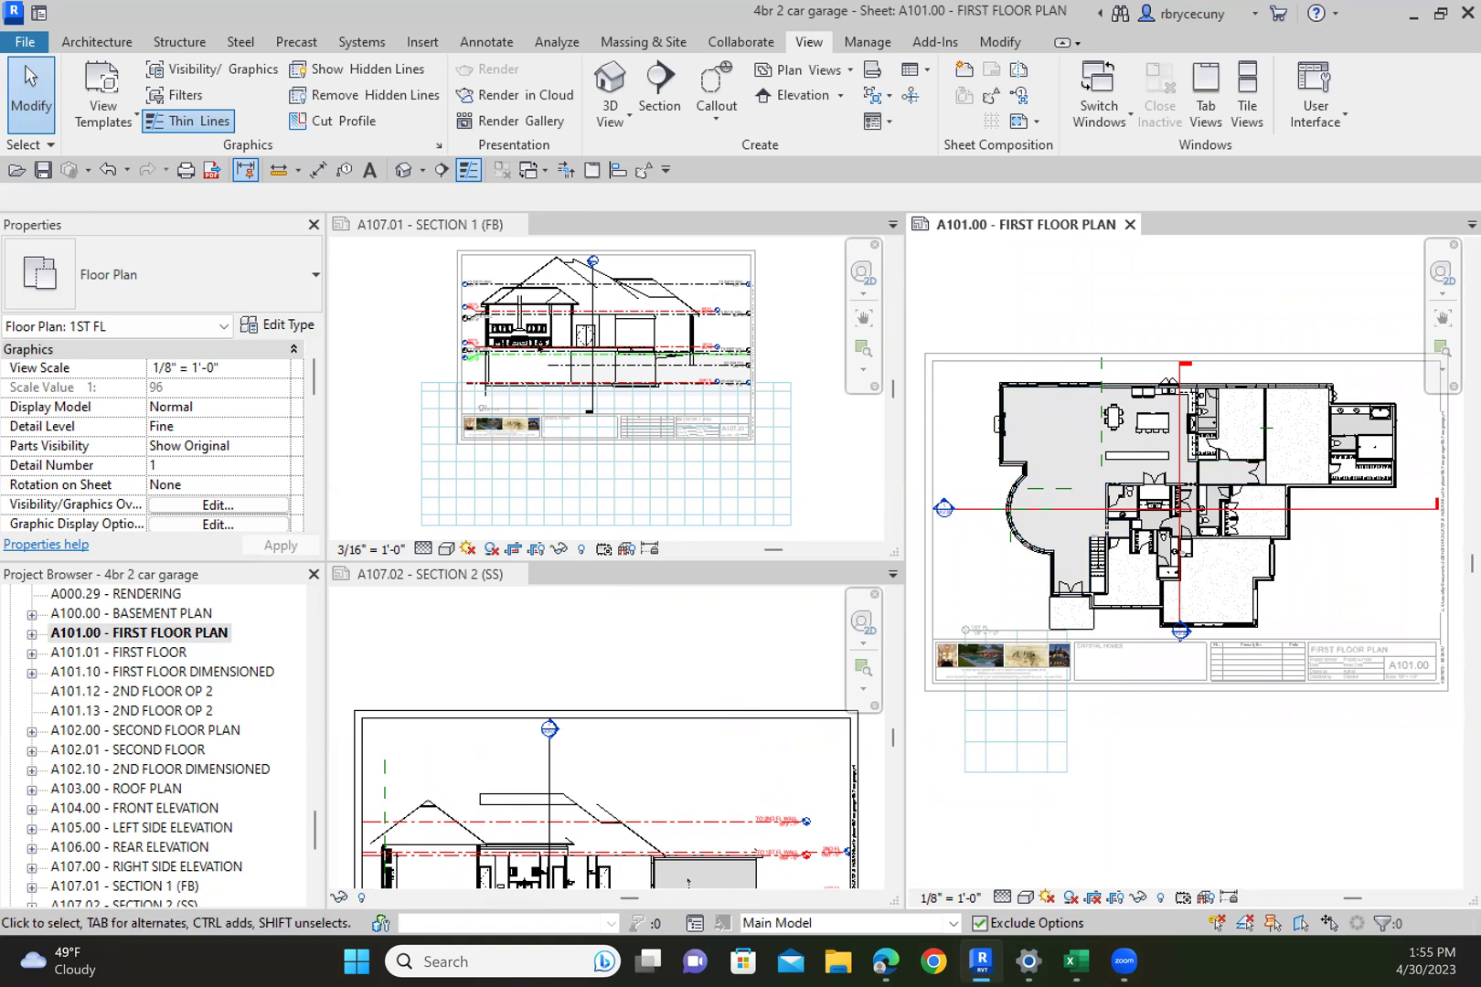
# Move the horizontal SS section line toward the rear of the first floor plan so it cuts through the kitchen island area
pyautogui.scroll(3, 540, 348)
pyautogui.click(701, 354)
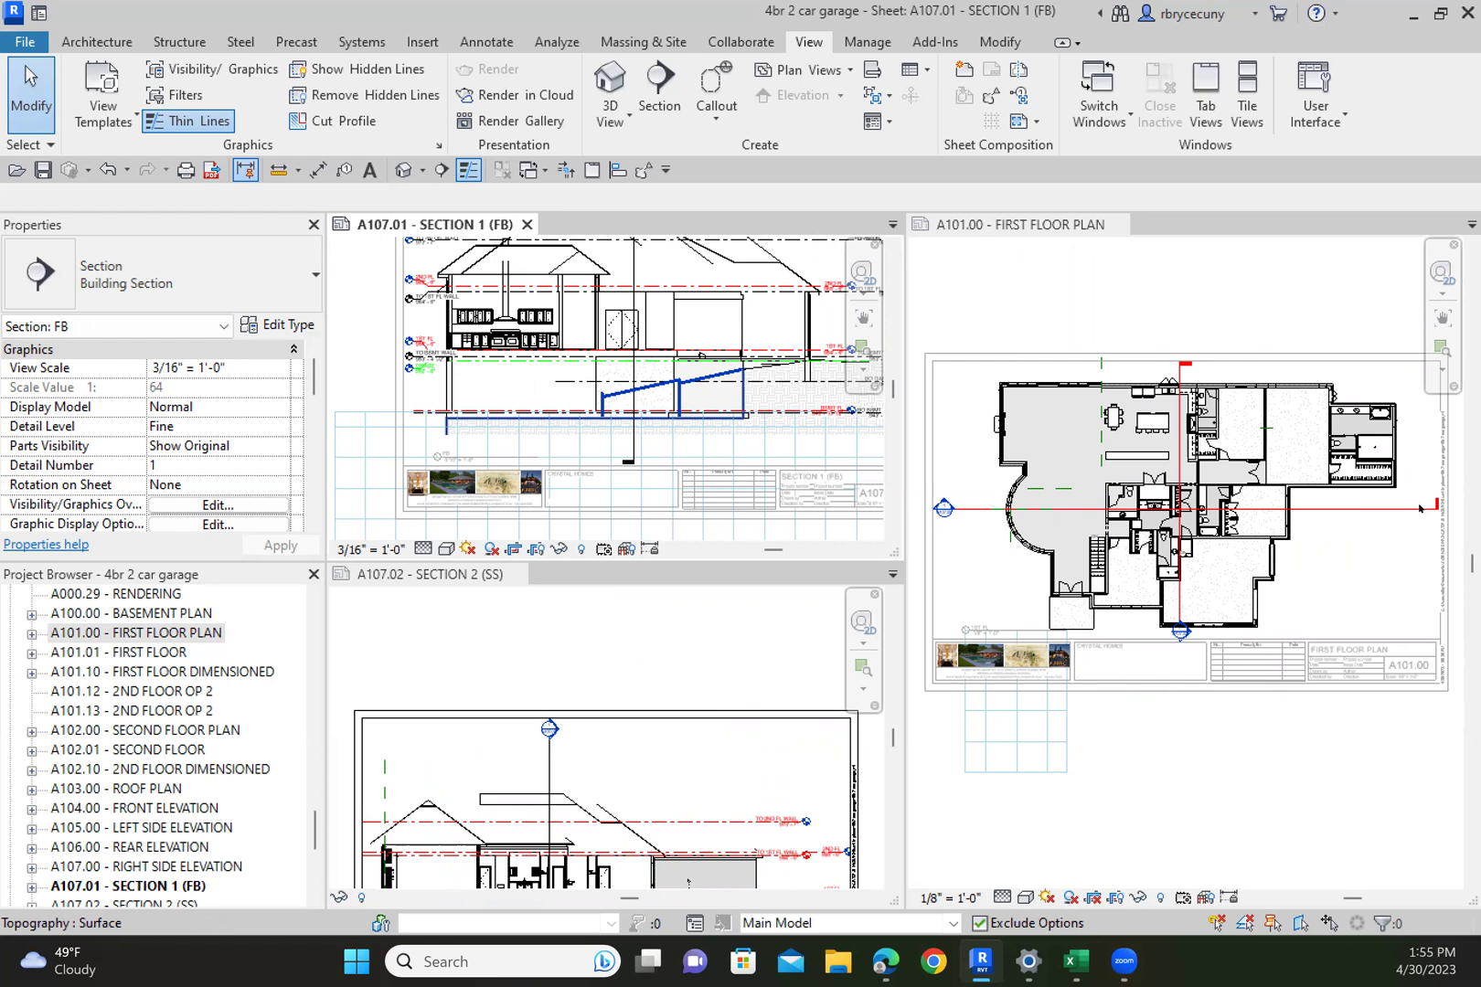
pyautogui.scroll(-2, 590, 409)
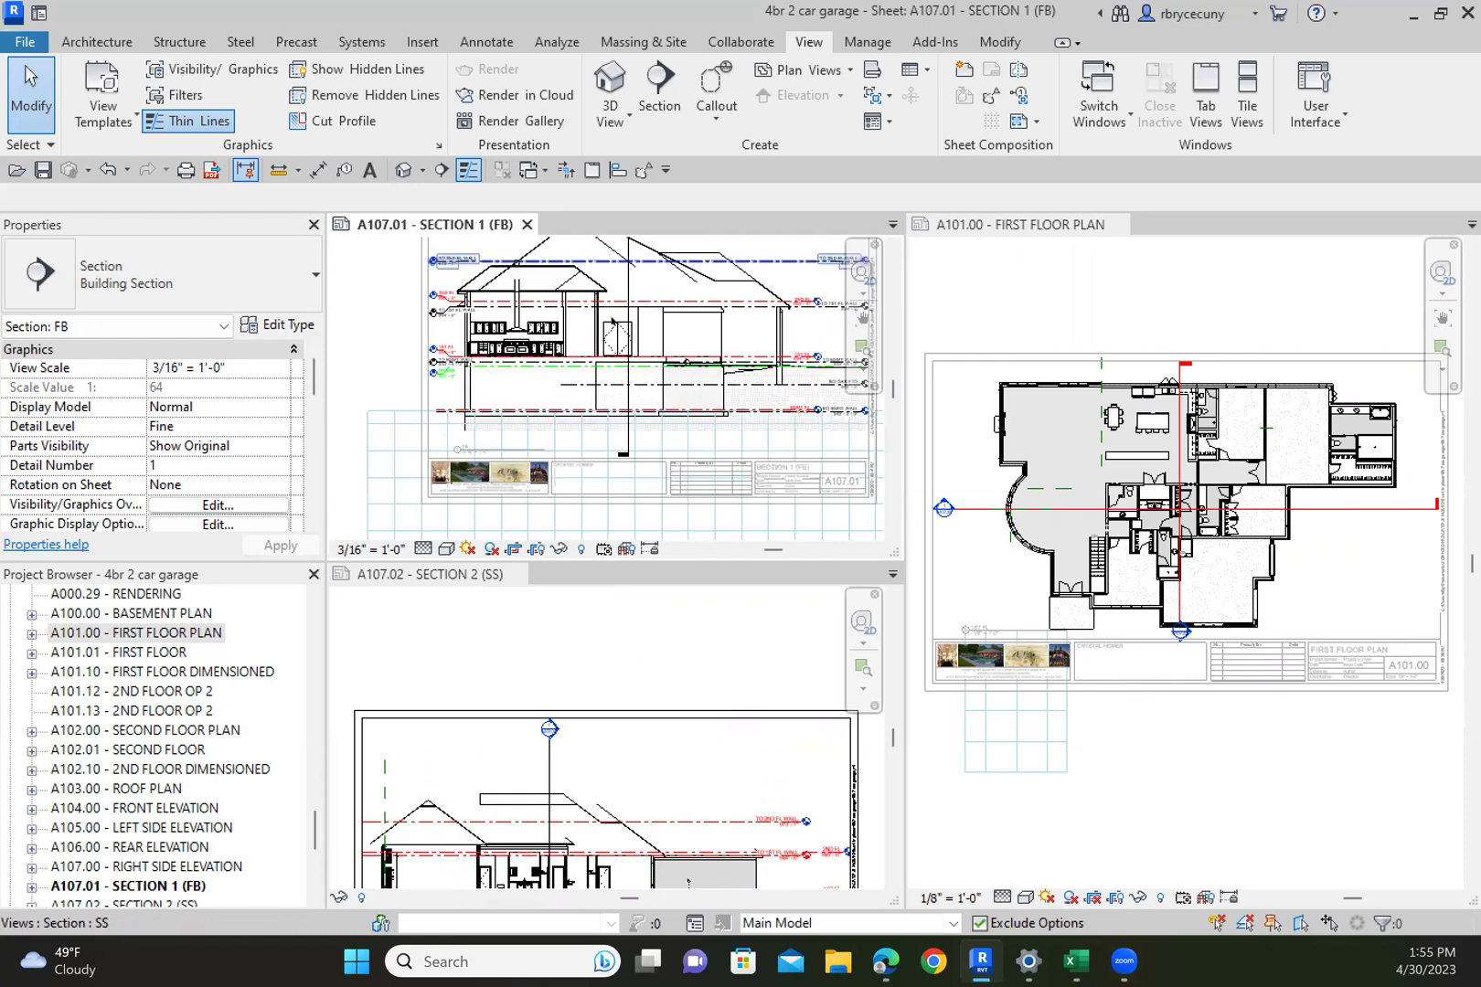
pyautogui.click(977, 510)
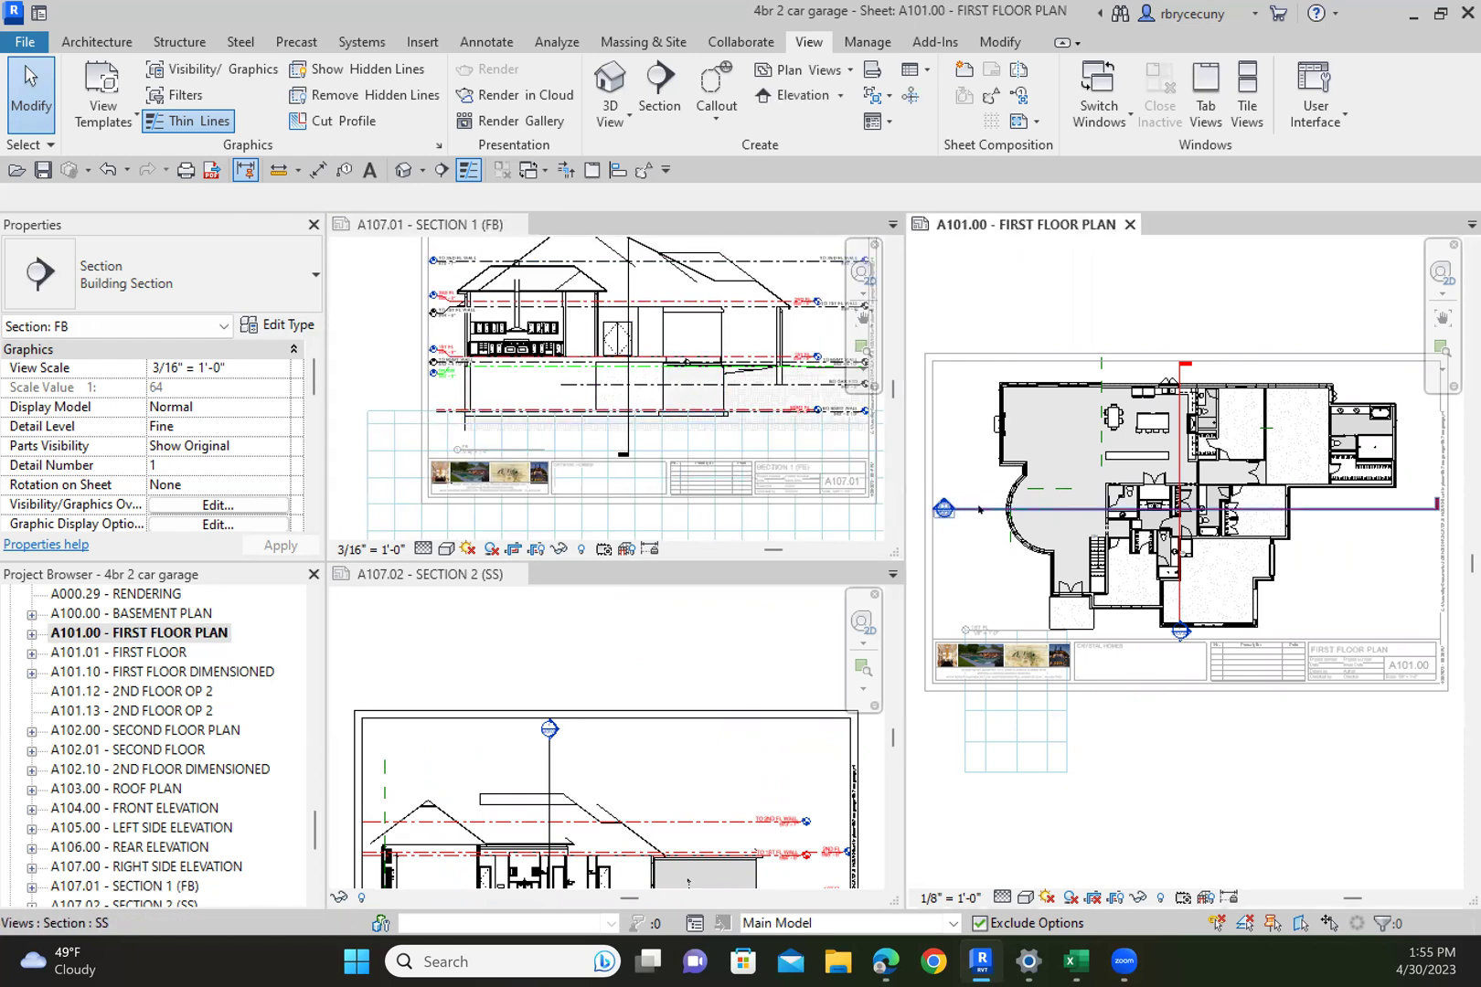
pyautogui.moveTo(976, 439); pyautogui.dragTo(979, 423)
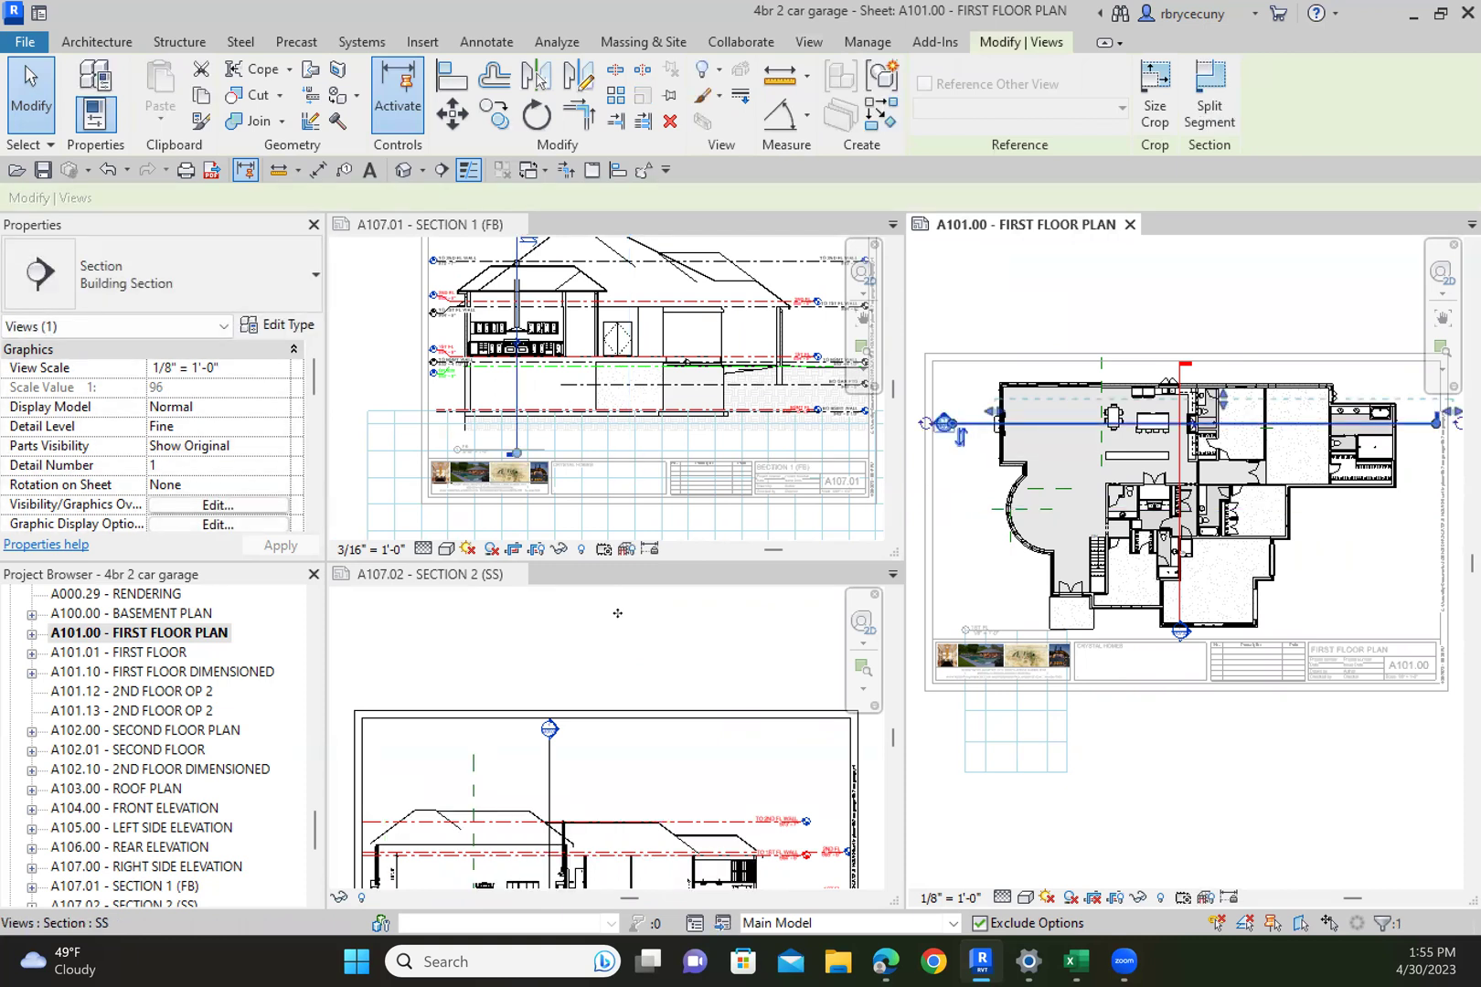
pyautogui.scroll(2, 597, 778)
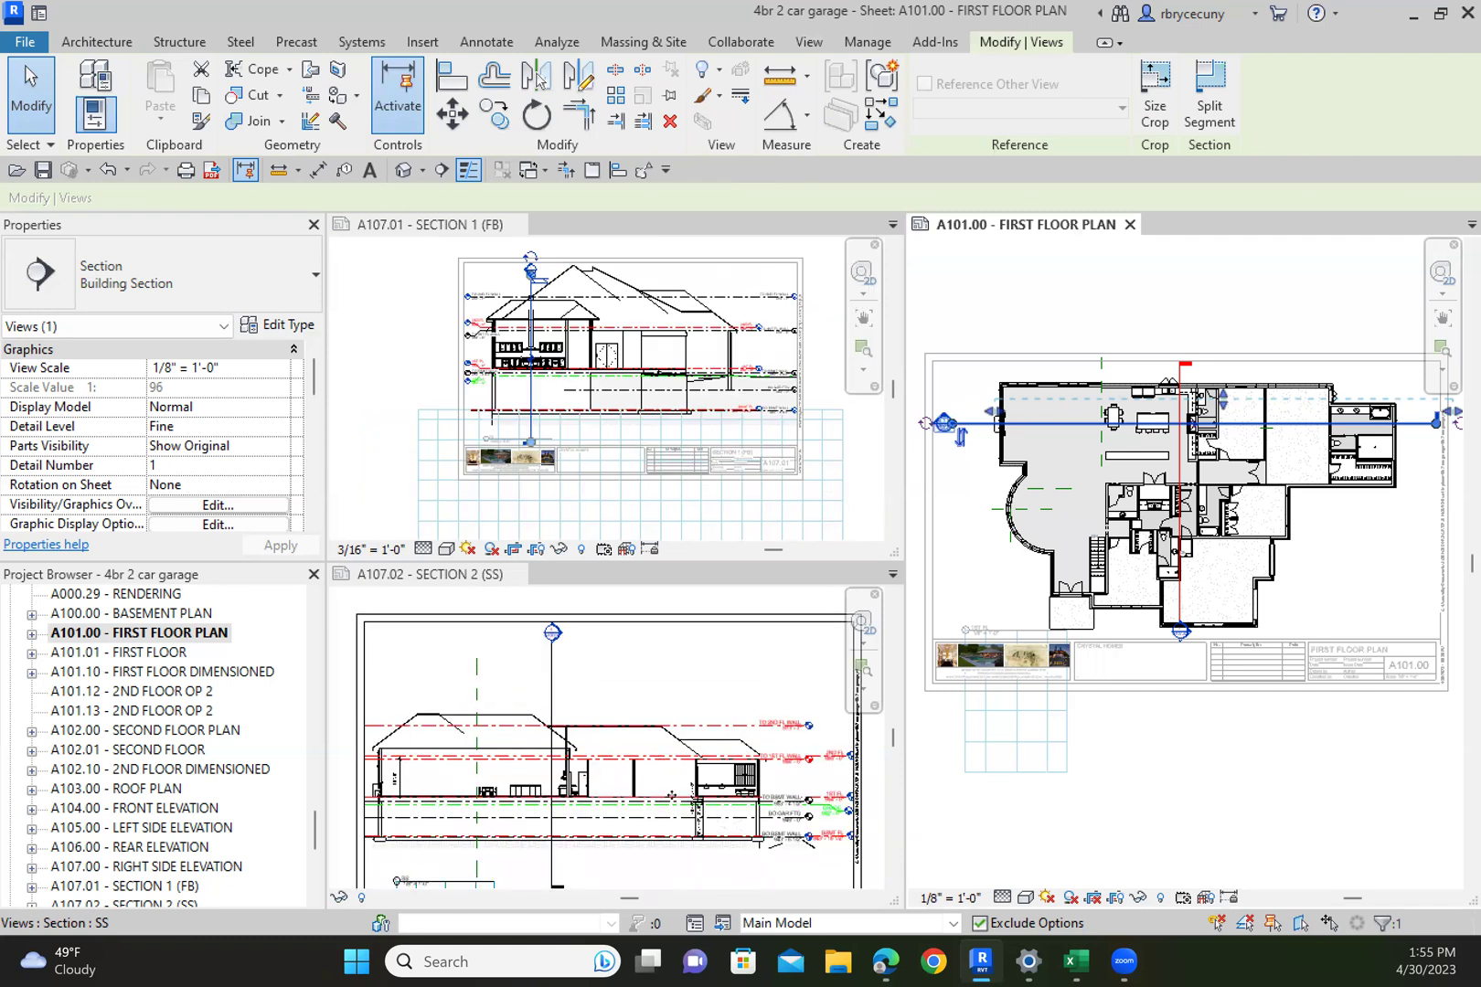
pyautogui.scroll(1, 674, 354)
pyautogui.scroll(1, 674, 354)
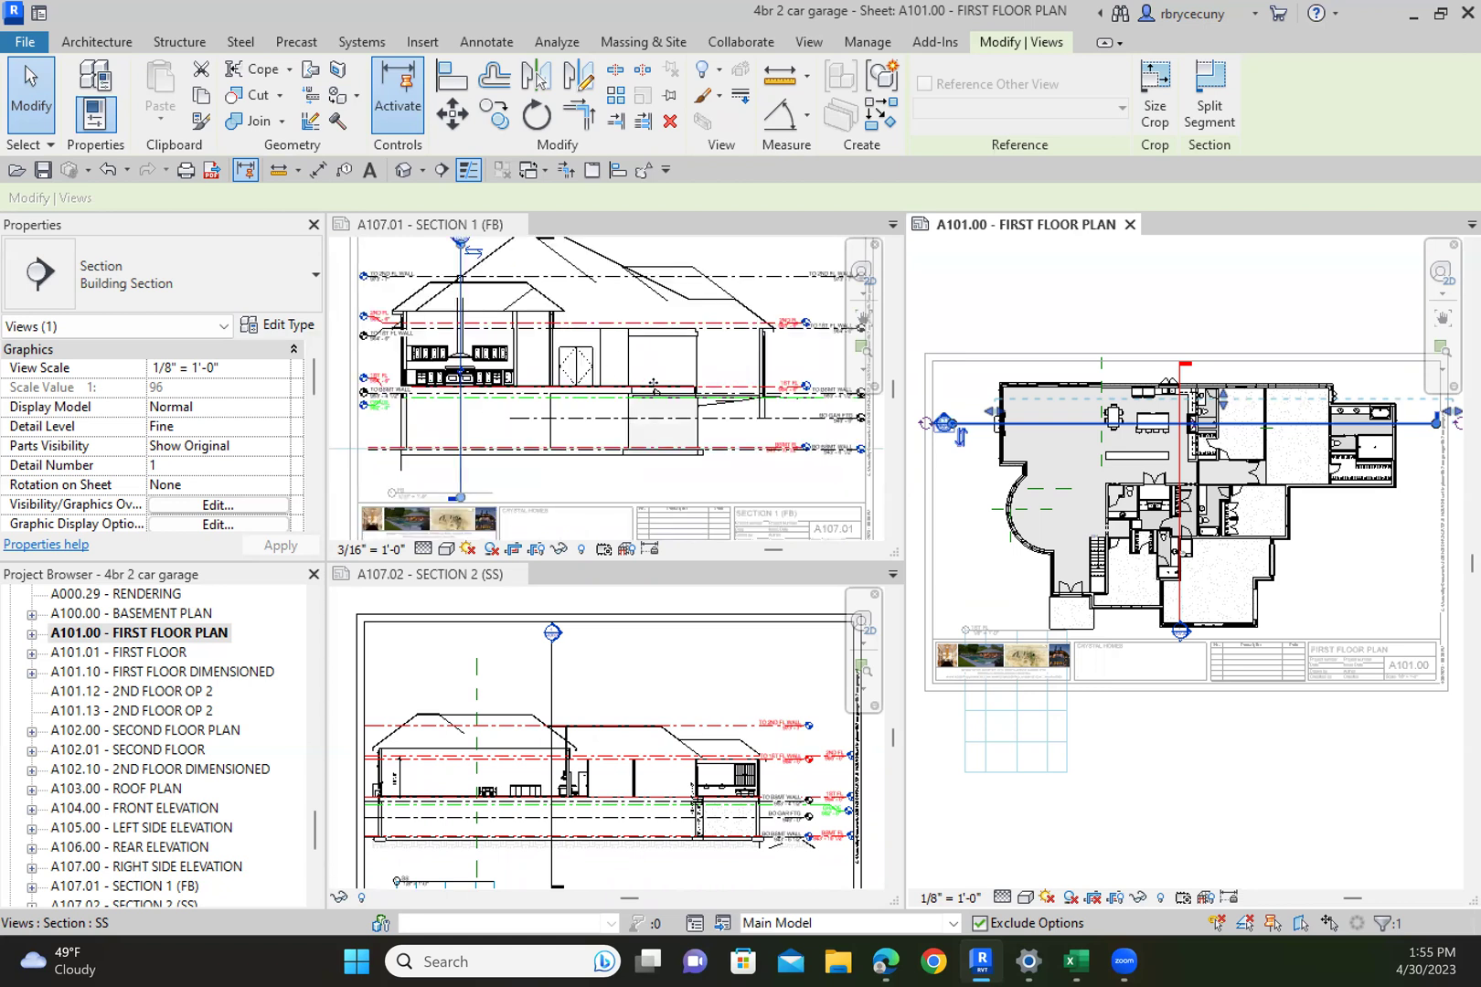
# Move the SS section line to the front of the first floor plan, just inside the foremost wall
pyautogui.moveTo(981, 422); pyautogui.dragTo(981, 614)
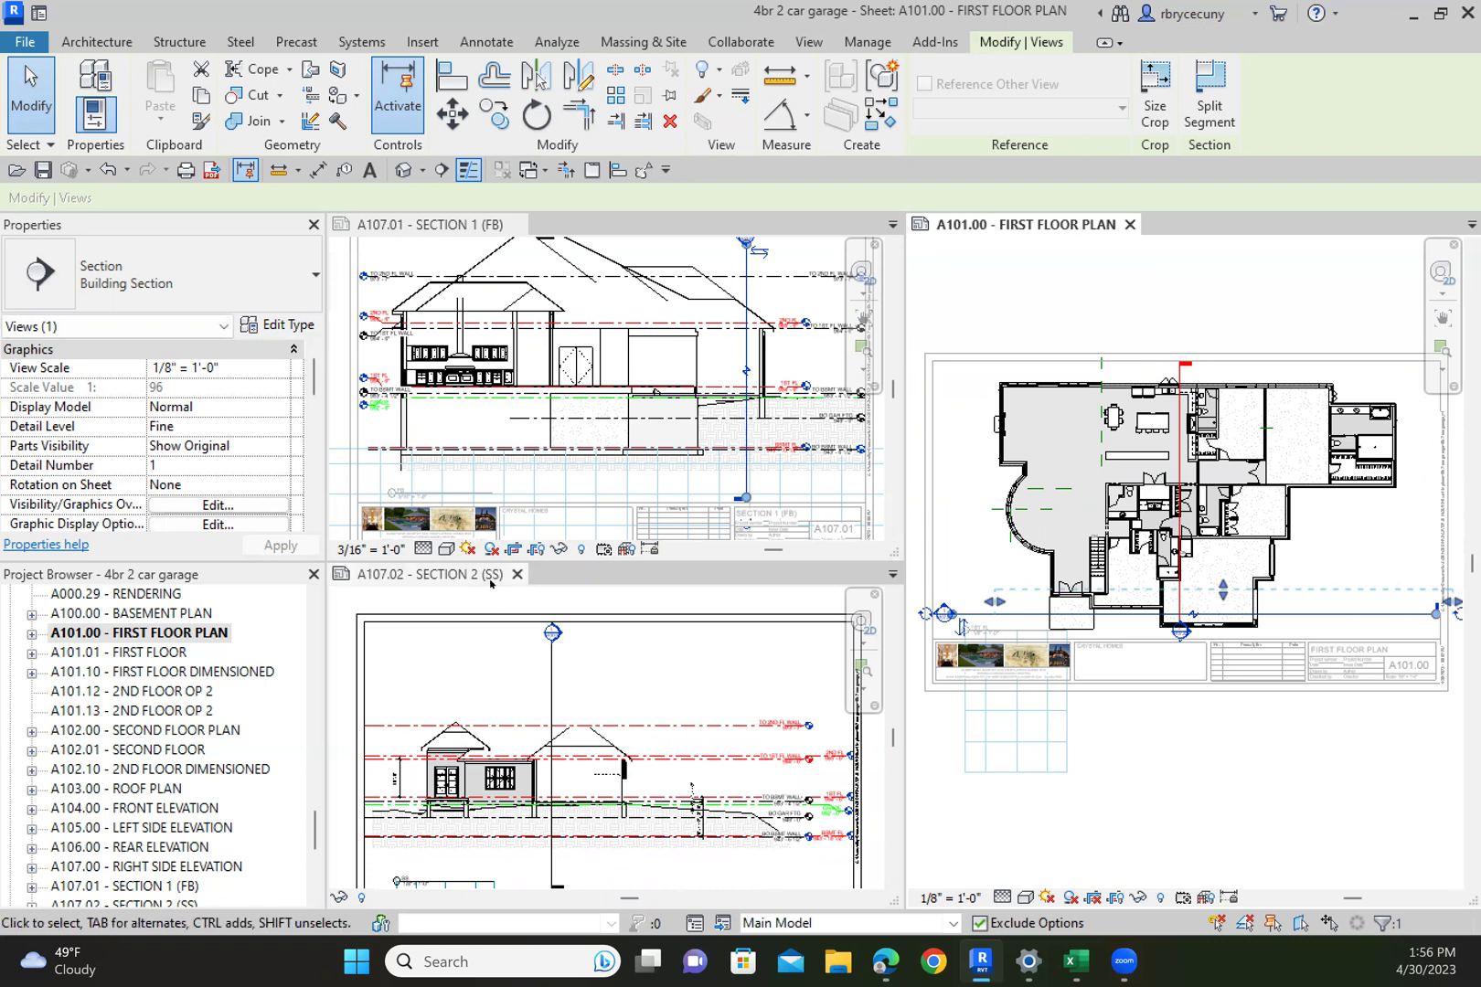
pyautogui.scroll(-1, 610, 354)
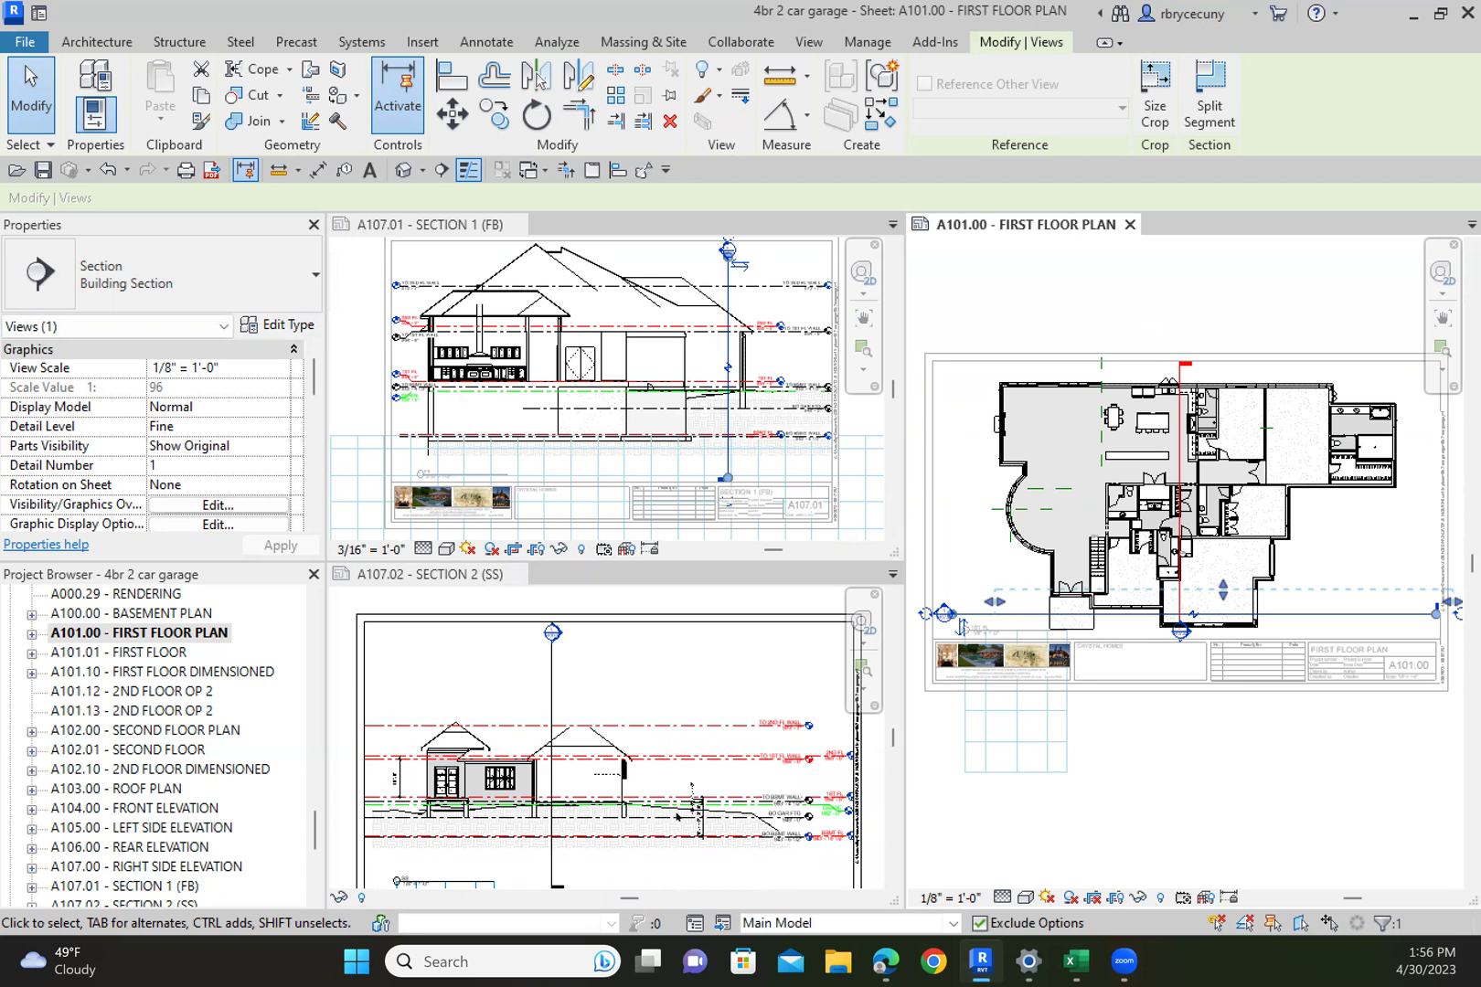
pyautogui.scroll(3, 654, 821)
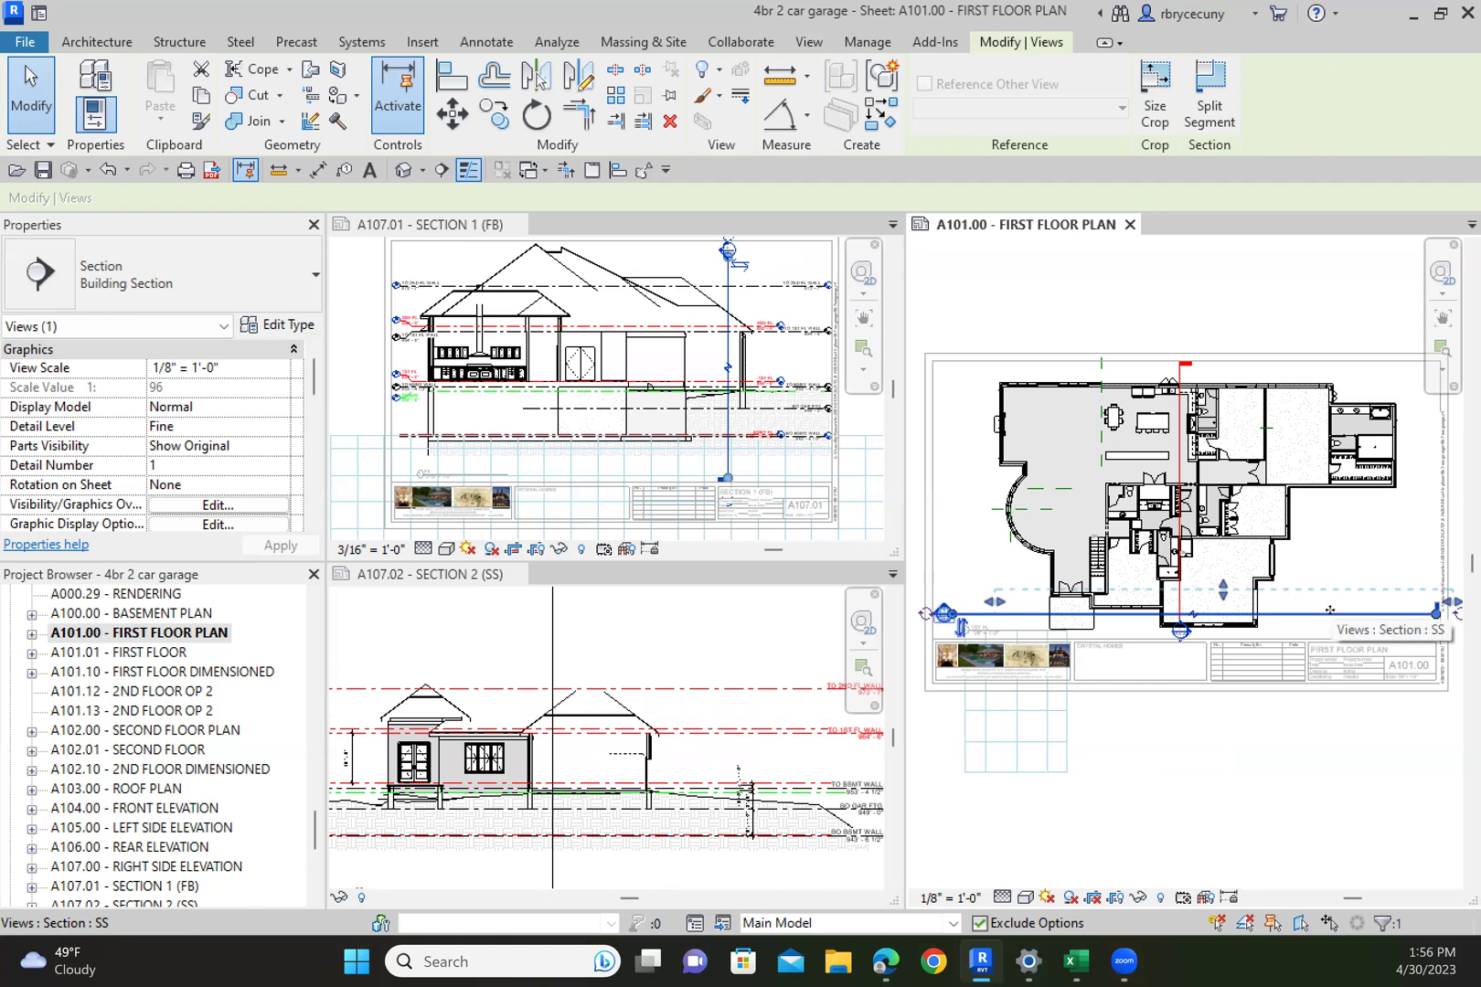
# Move the SS section line back so it cuts through the stairs and front rooms, and fit all tiled views
pyautogui.moveTo(1333, 586); pyautogui.dragTo(1334, 539)
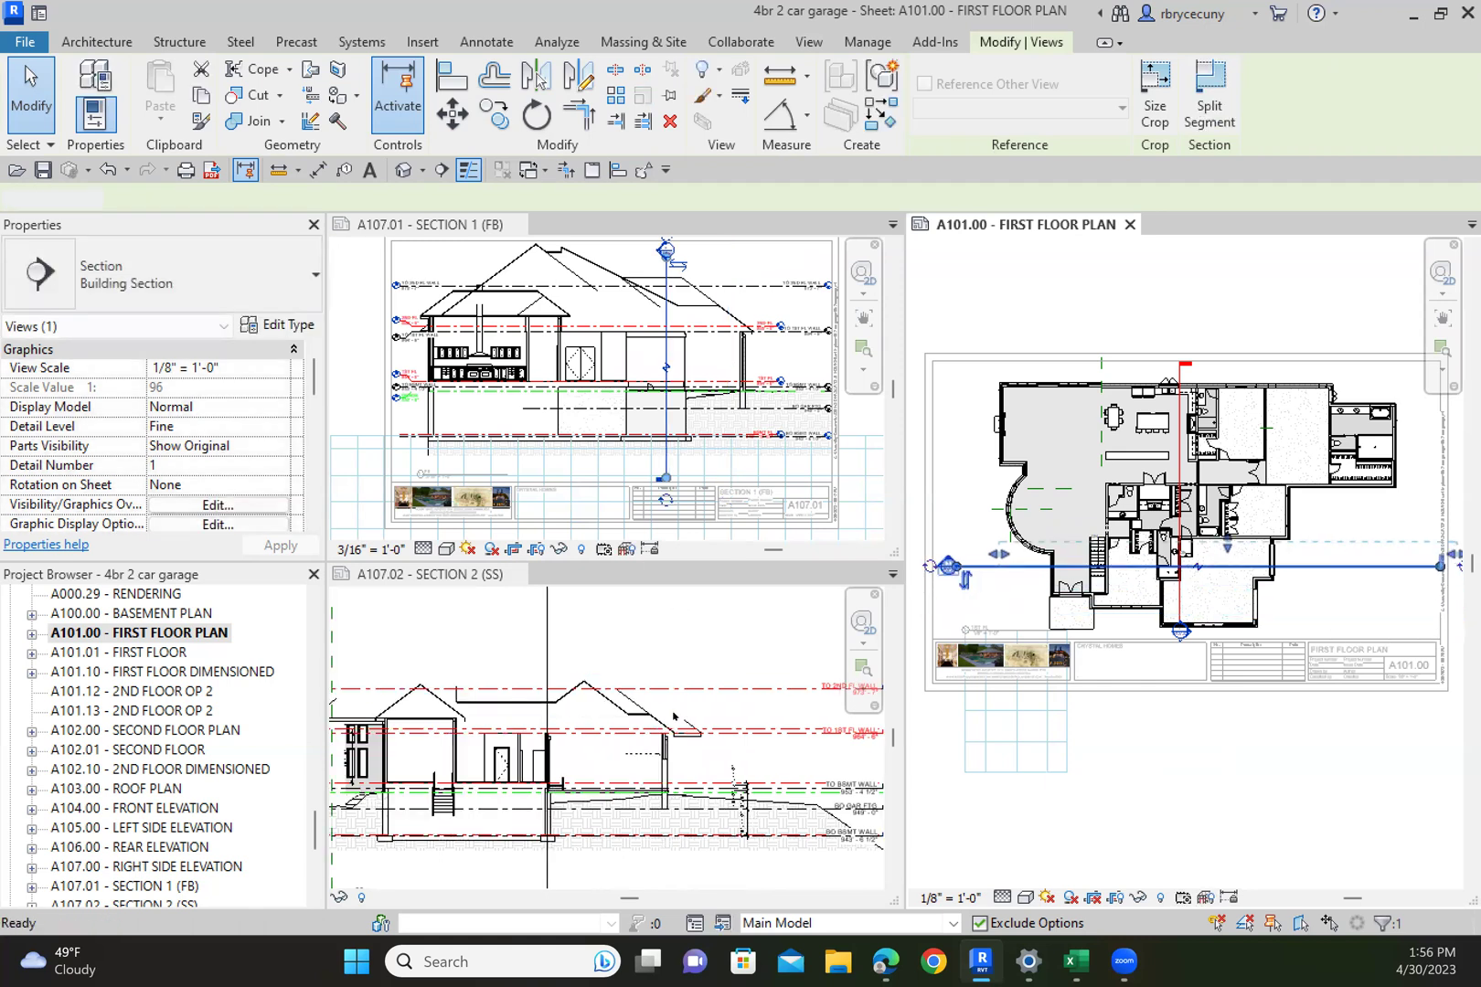
pyautogui.click(767, 684)
pyautogui.moveTo(767, 684); pyautogui.dragTo(838, 659, button='middle')
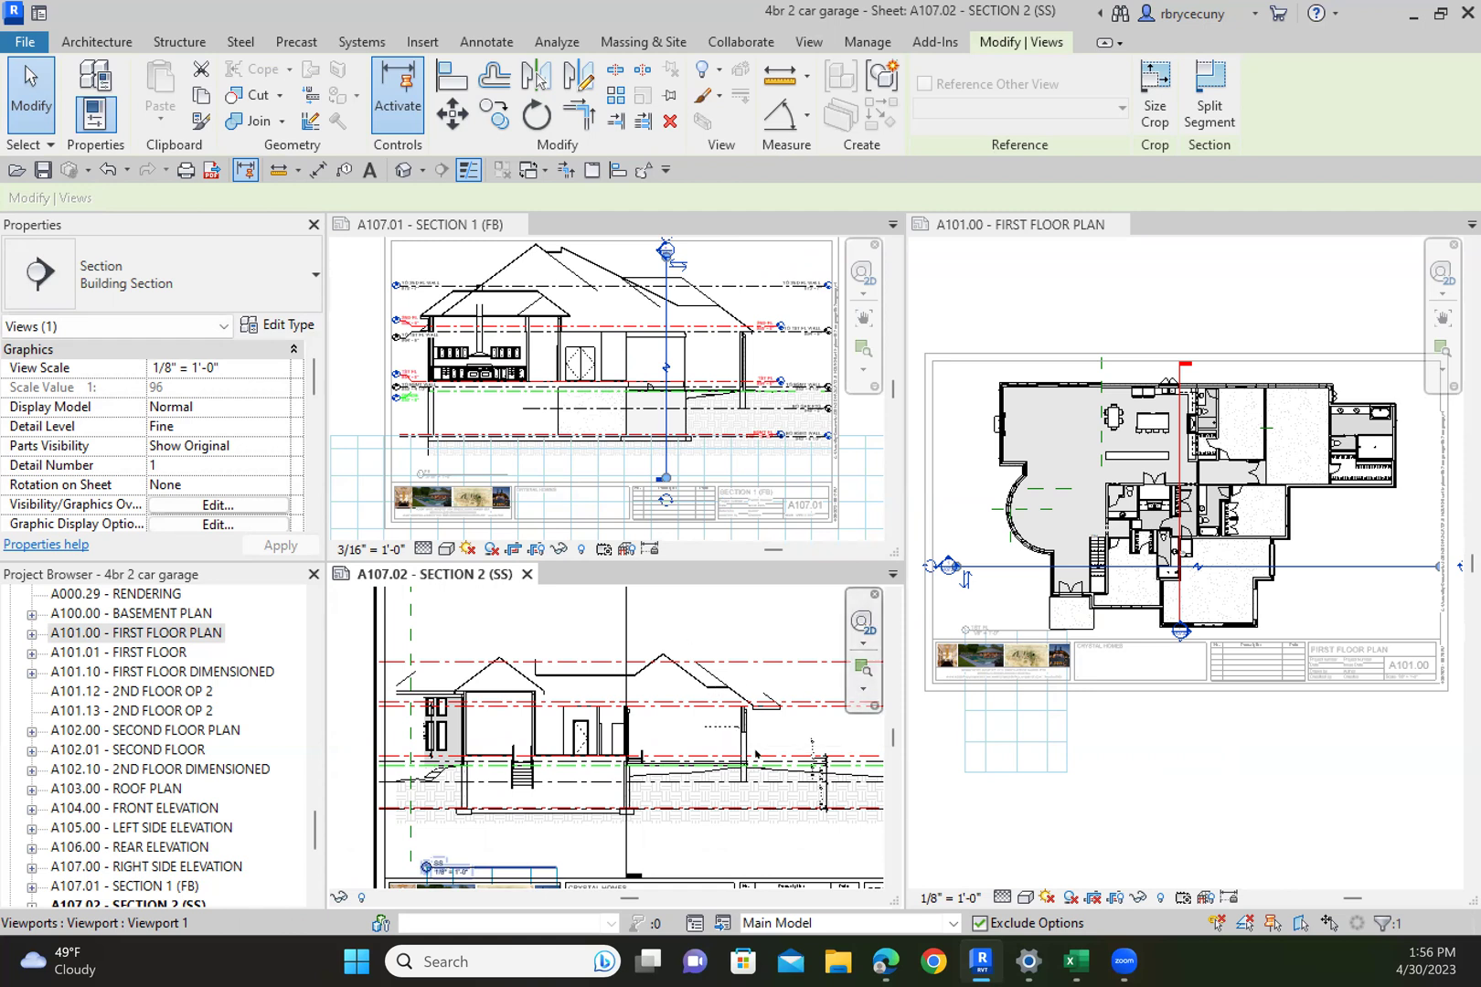
pyautogui.press('z')
pyautogui.press('a')
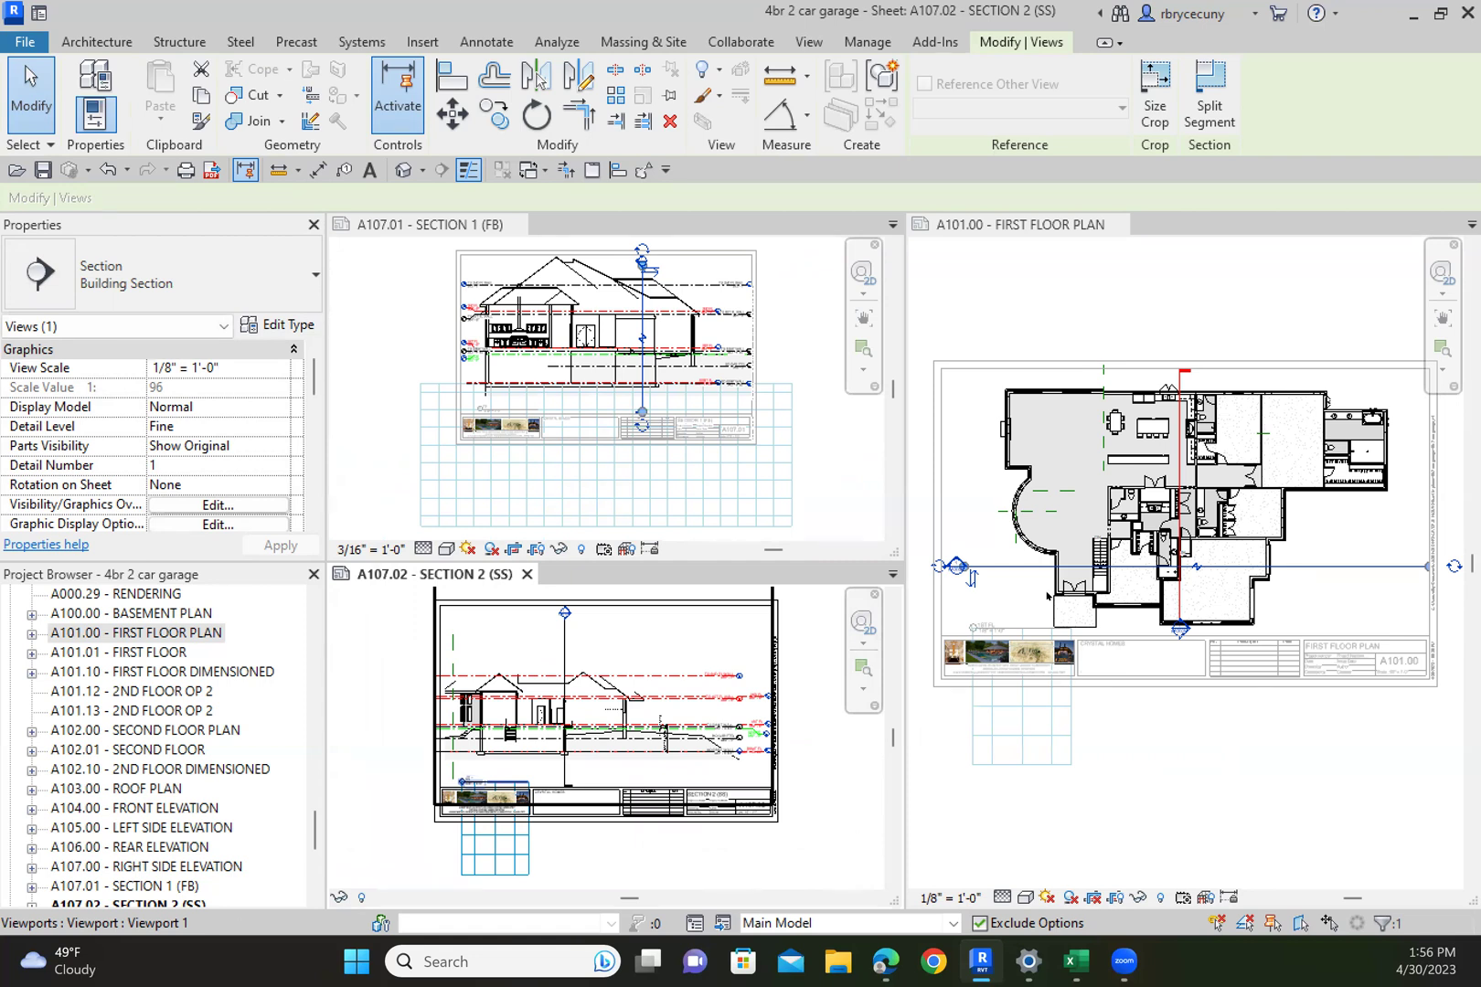
# Return to the A101.00 first floor plan and deselect the SS section line
pyautogui.click(1107, 678)
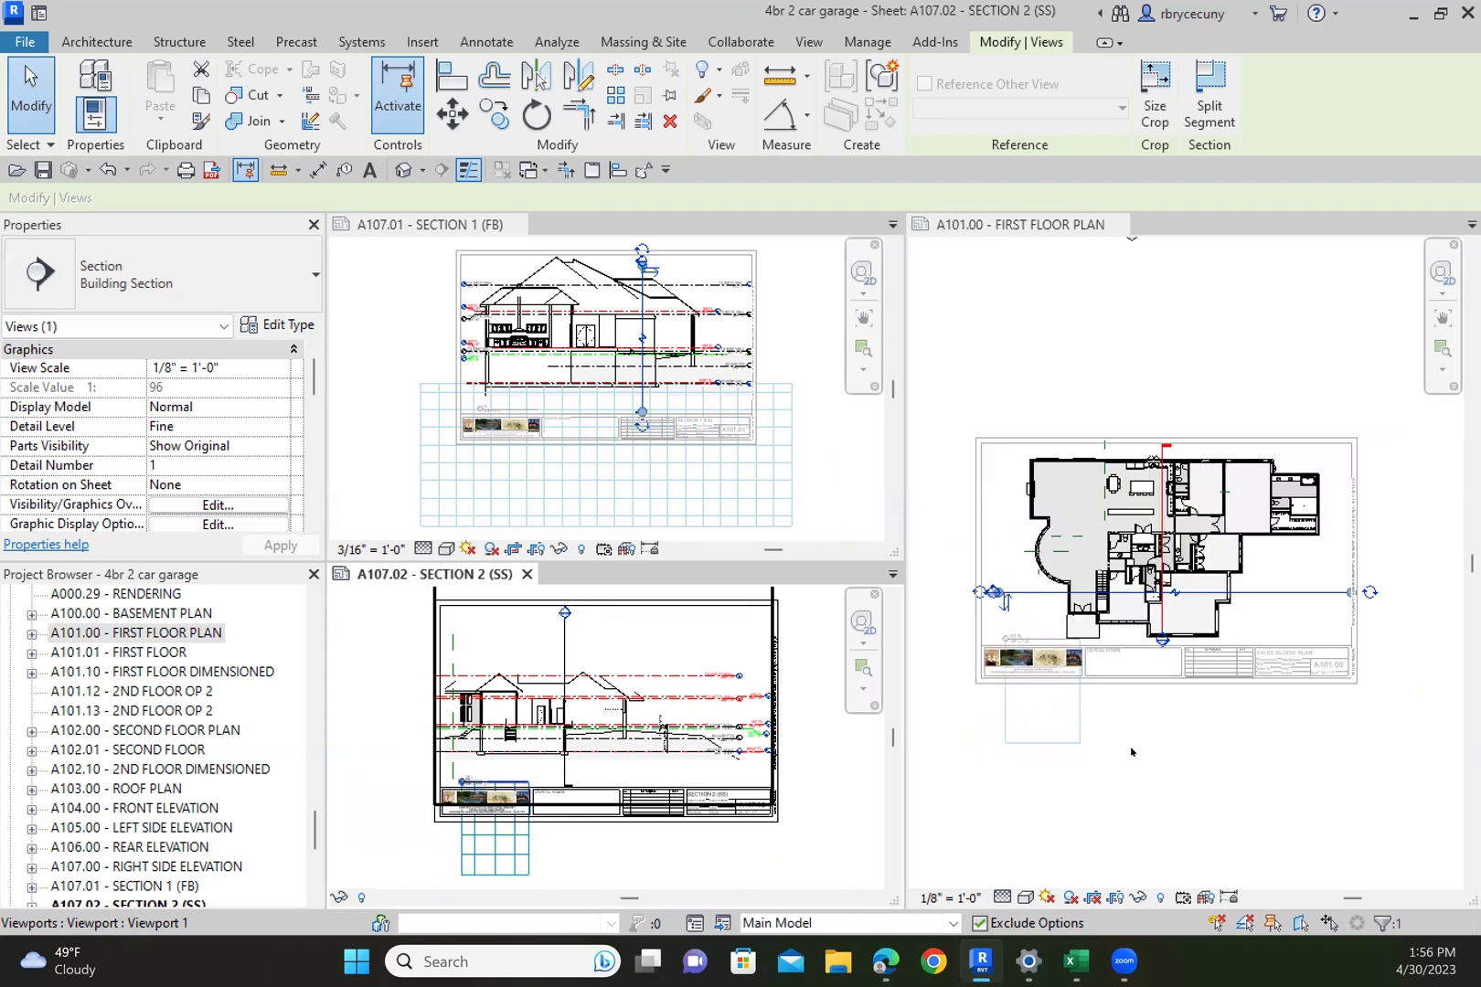
pyautogui.scroll(3, 1340, 590)
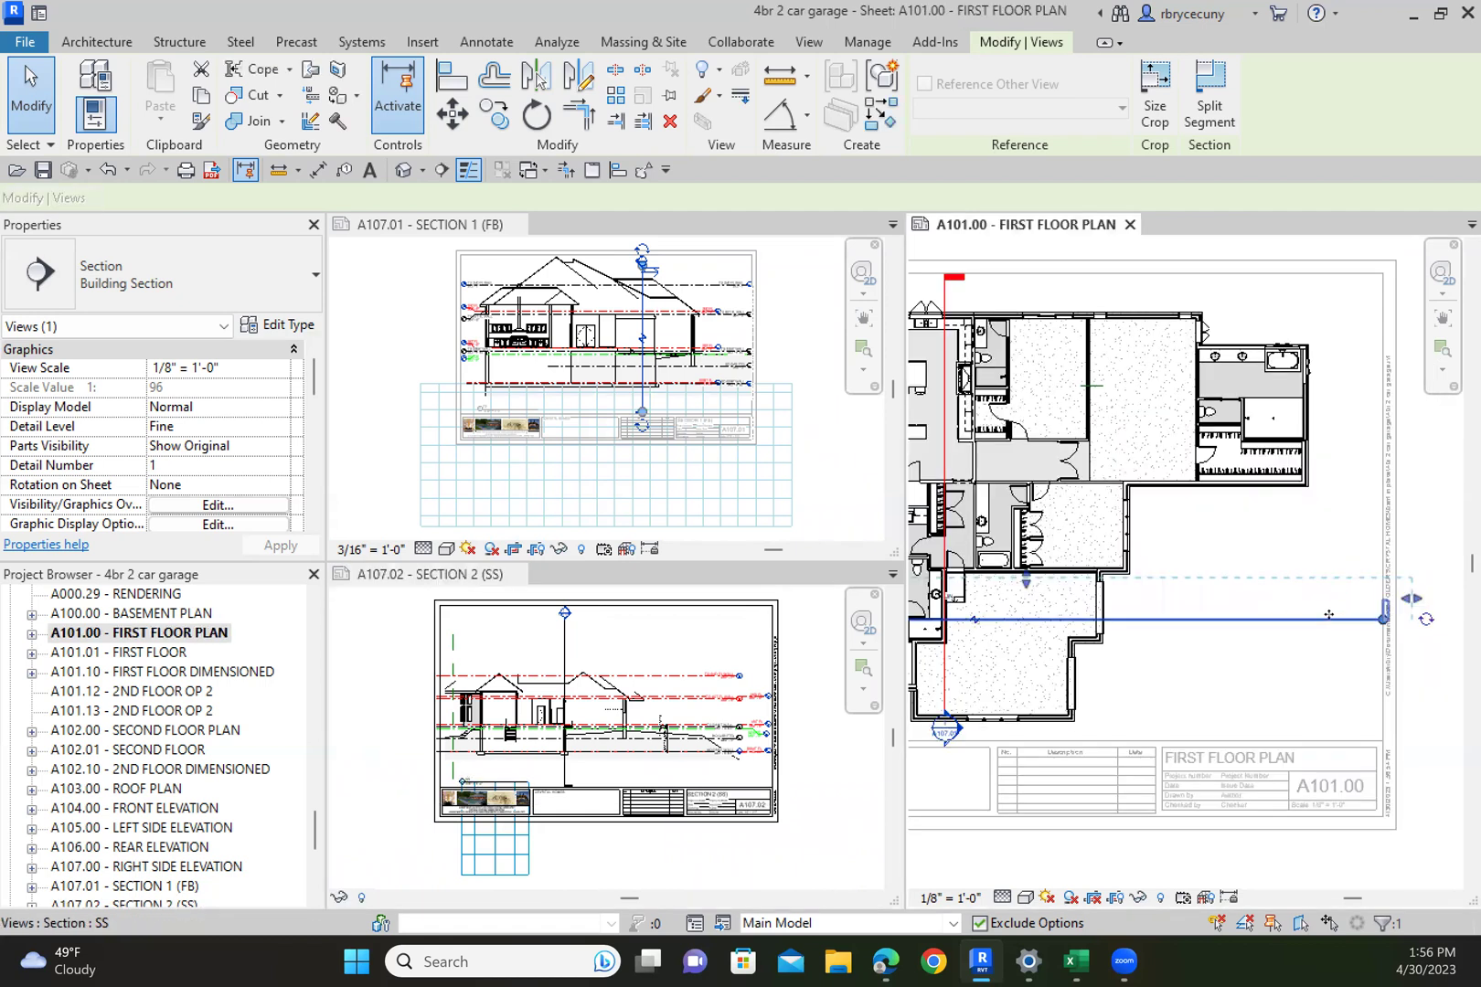
pyautogui.scroll(2, 1370, 626)
pyautogui.moveTo(1369, 626); pyautogui.dragTo(1358, 615)
pyautogui.scroll(-5, 1282, 653)
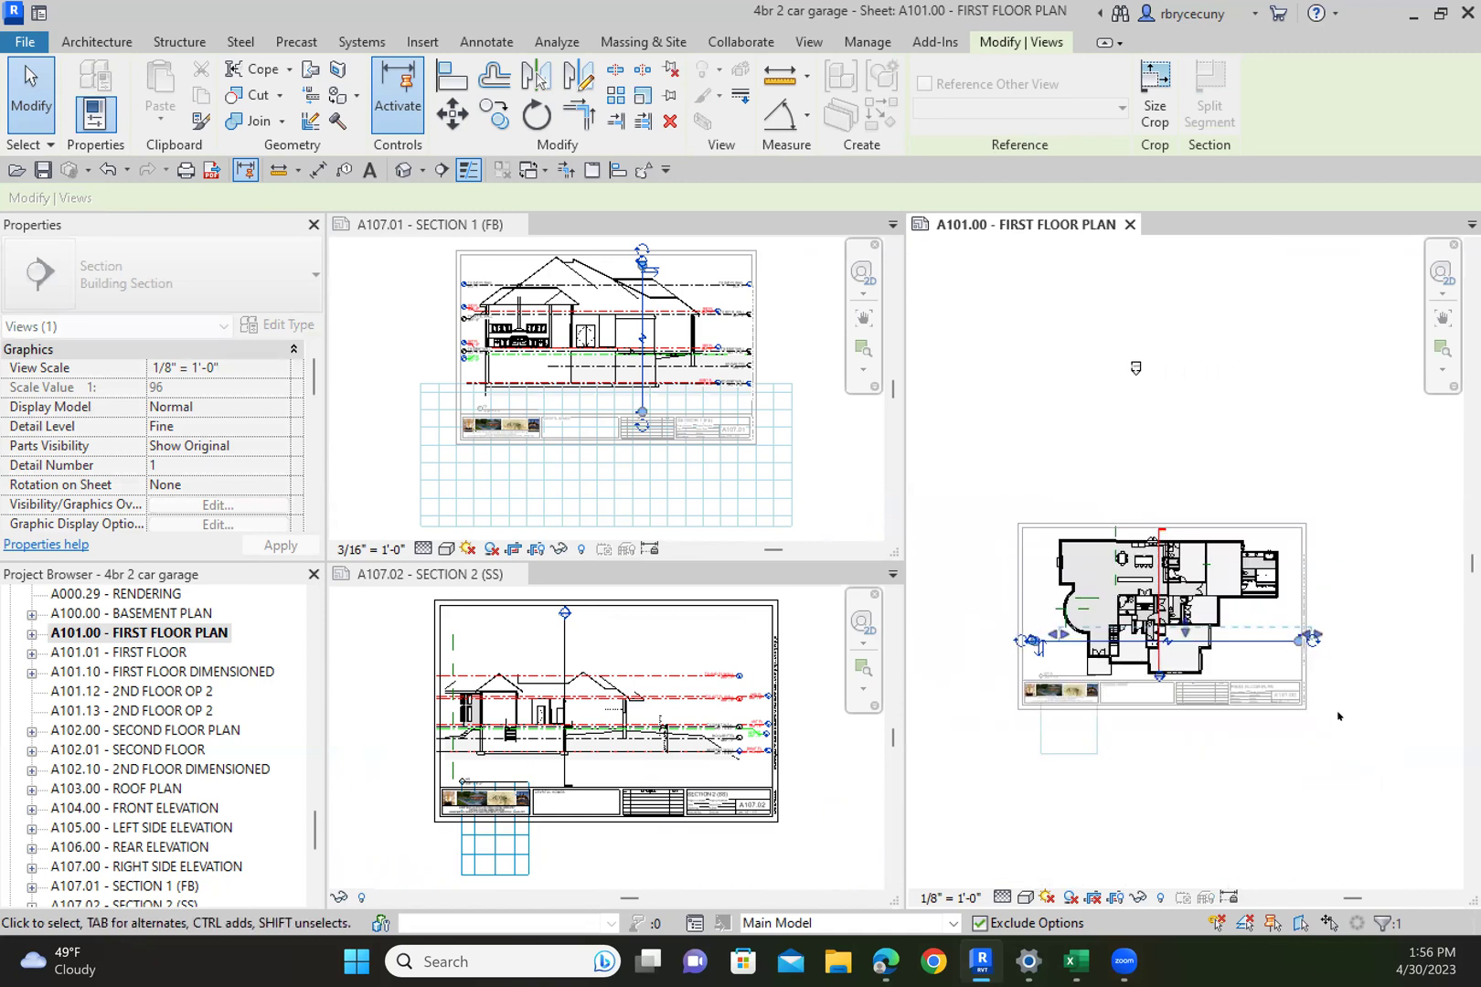
pyautogui.press('Escape')
# Draw a new horizontal building section across the full width of the first floor plan, through the kitchen and rear bathroom
pyautogui.scroll(3, 1271, 651)
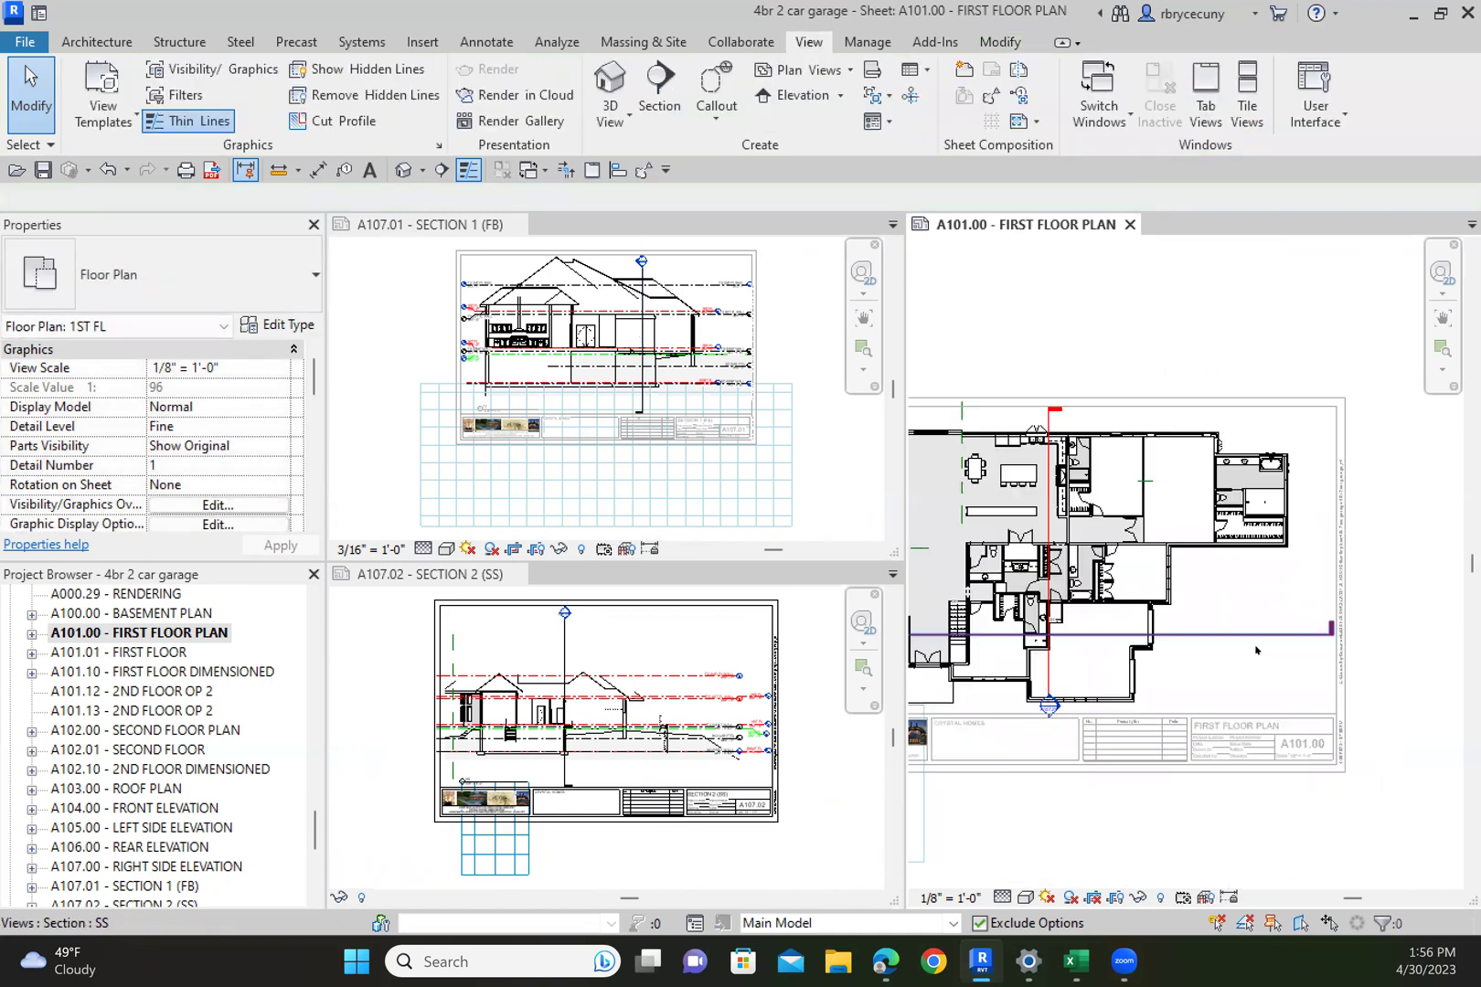
pyautogui.scroll(-2, 1271, 651)
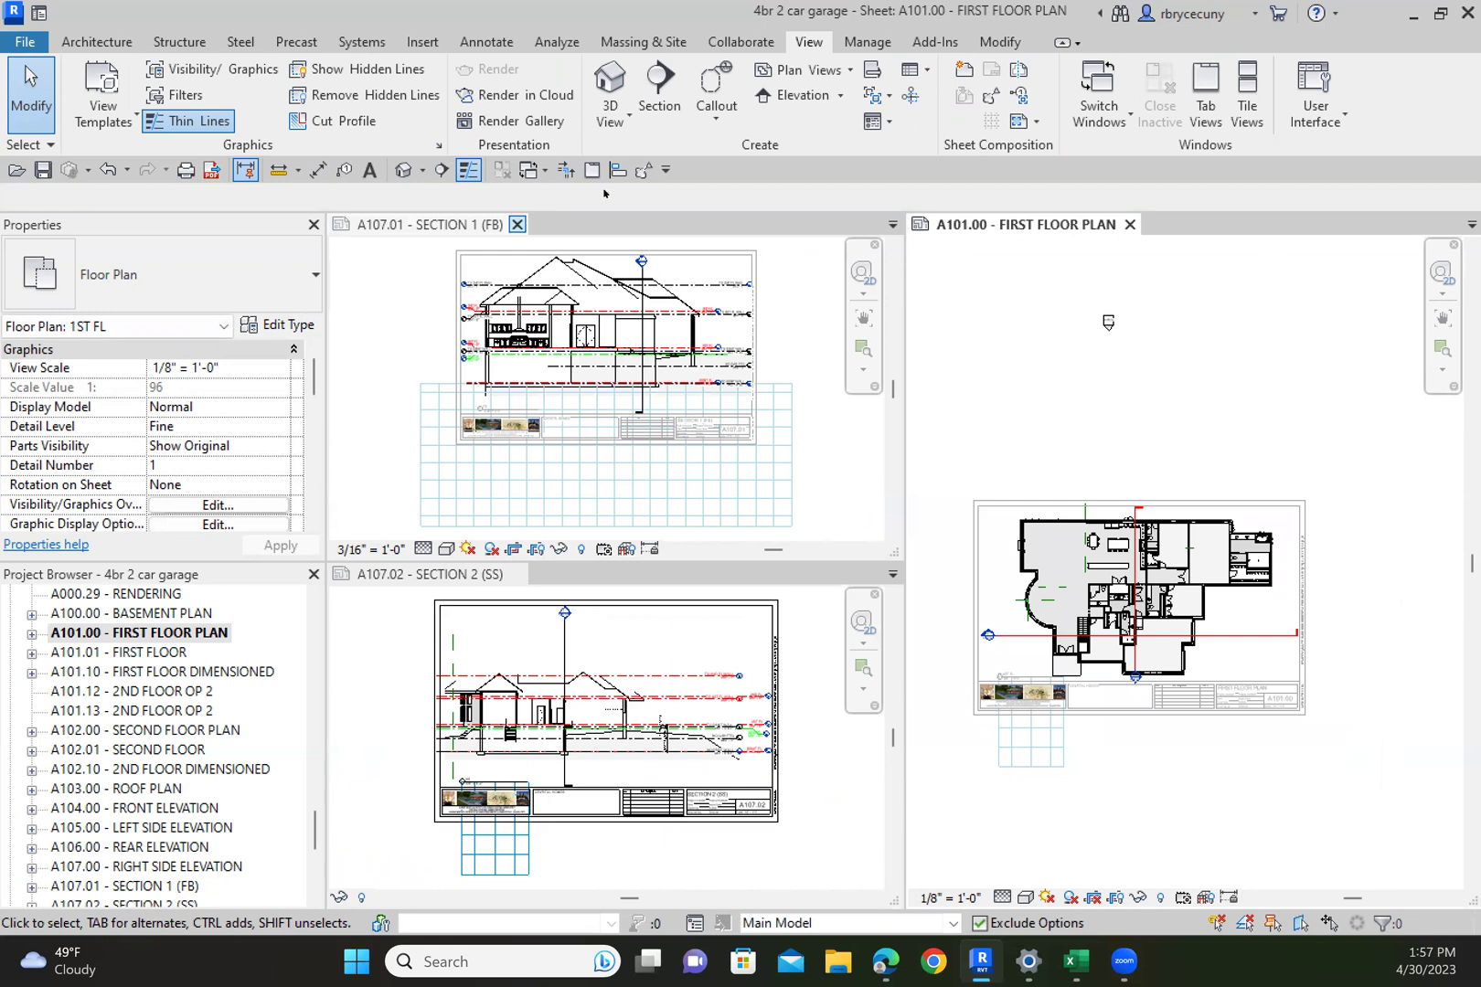
pyautogui.click(659, 92)
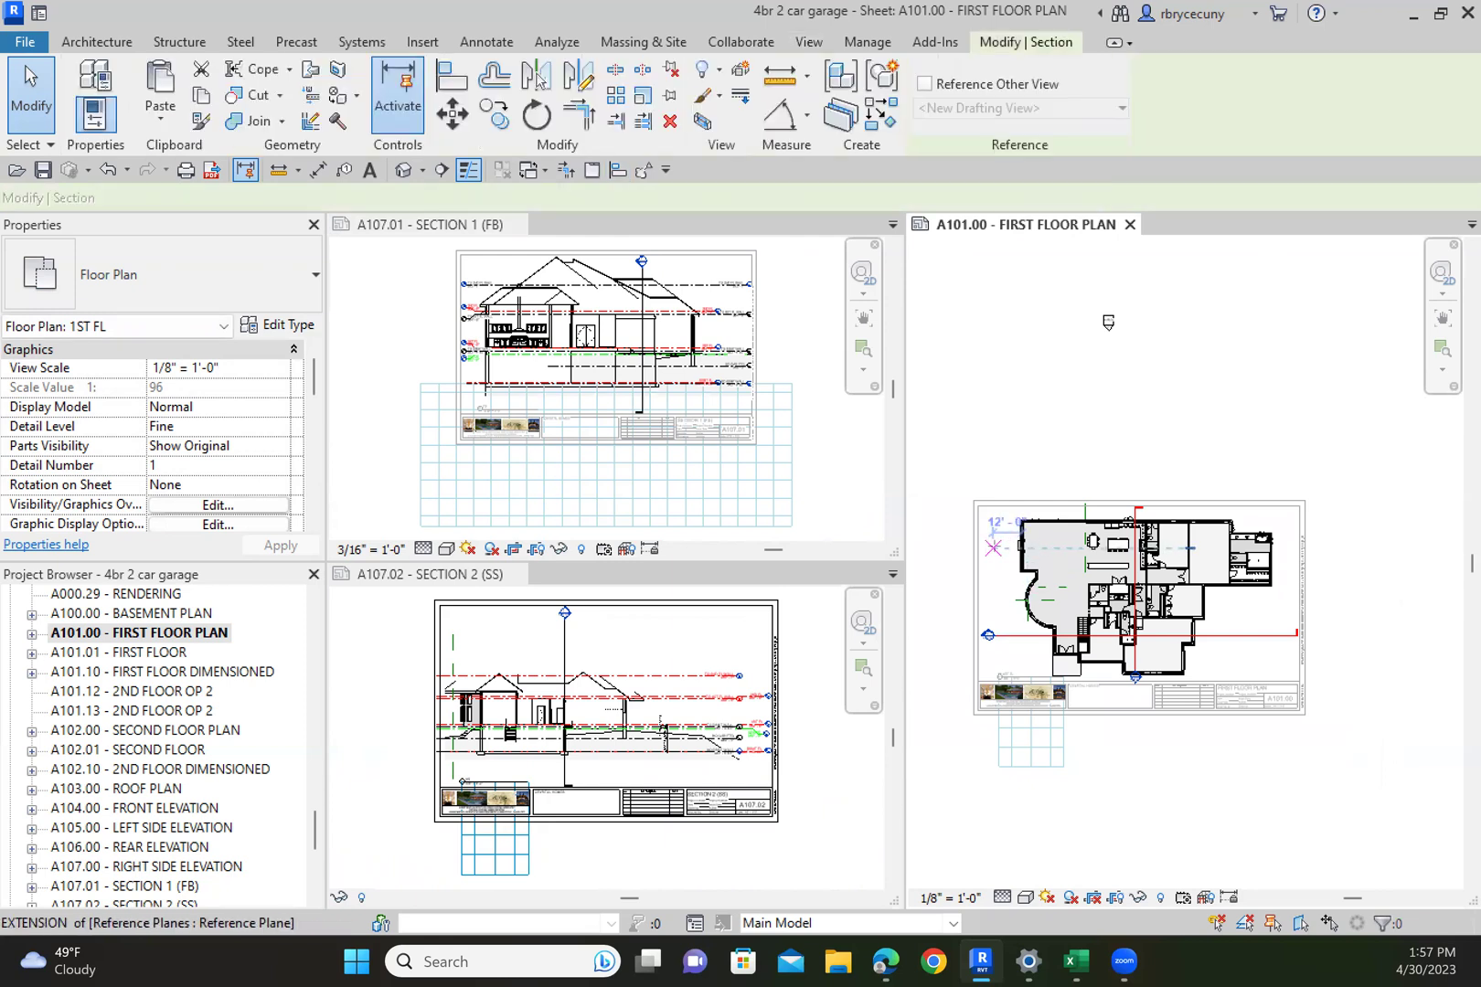
pyautogui.click(1286, 547)
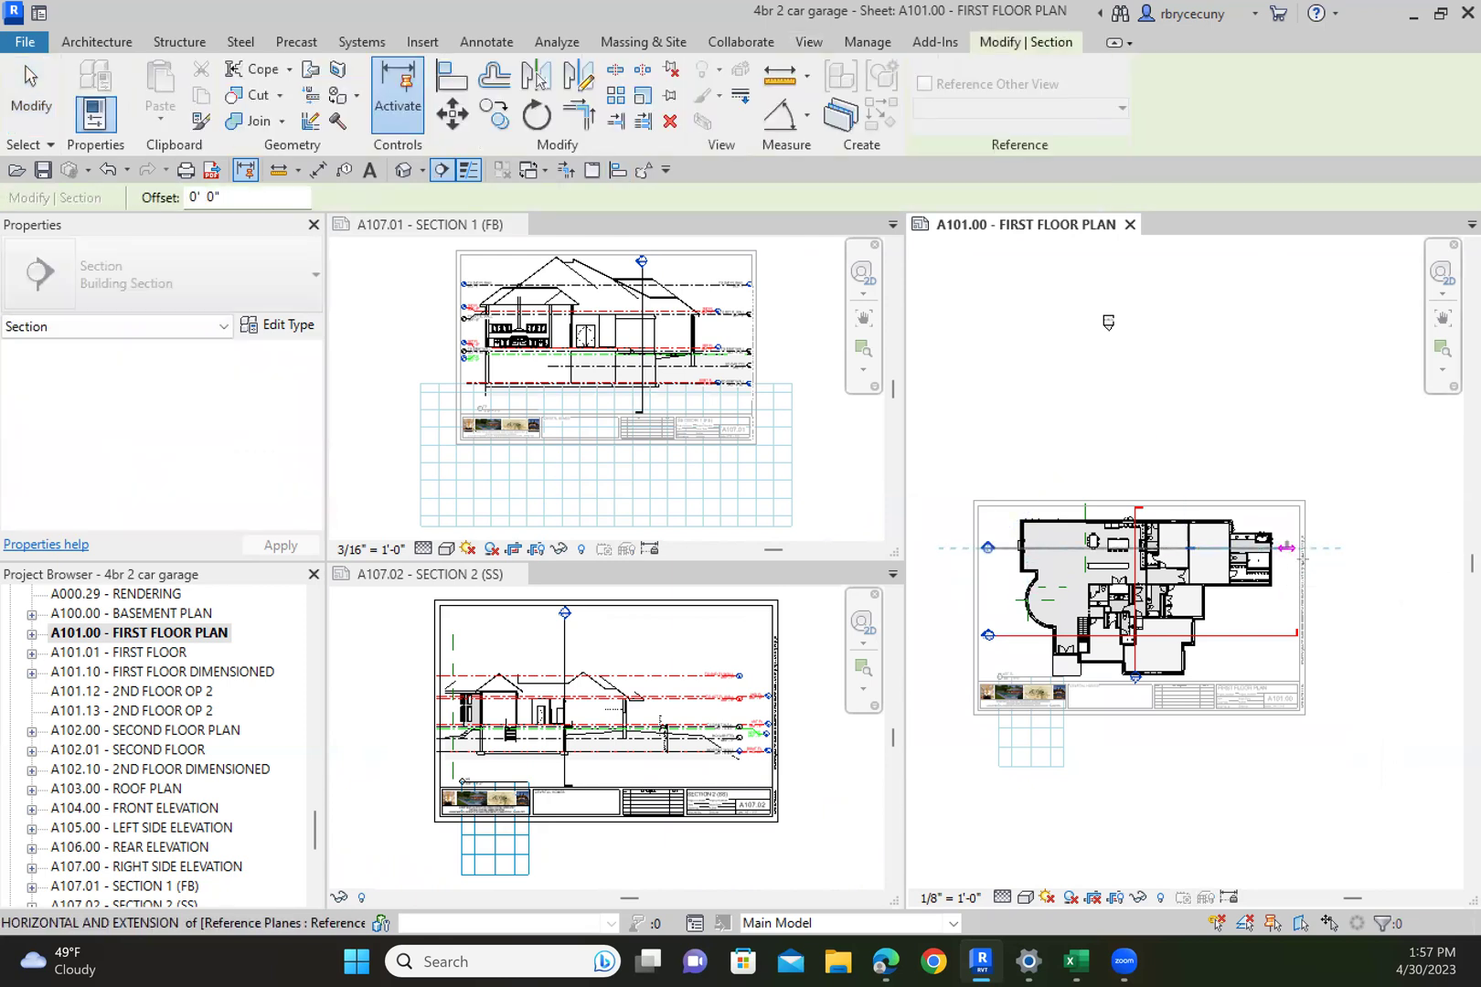
pyautogui.click(1304, 562)
pyautogui.scroll(3, 1304, 562)
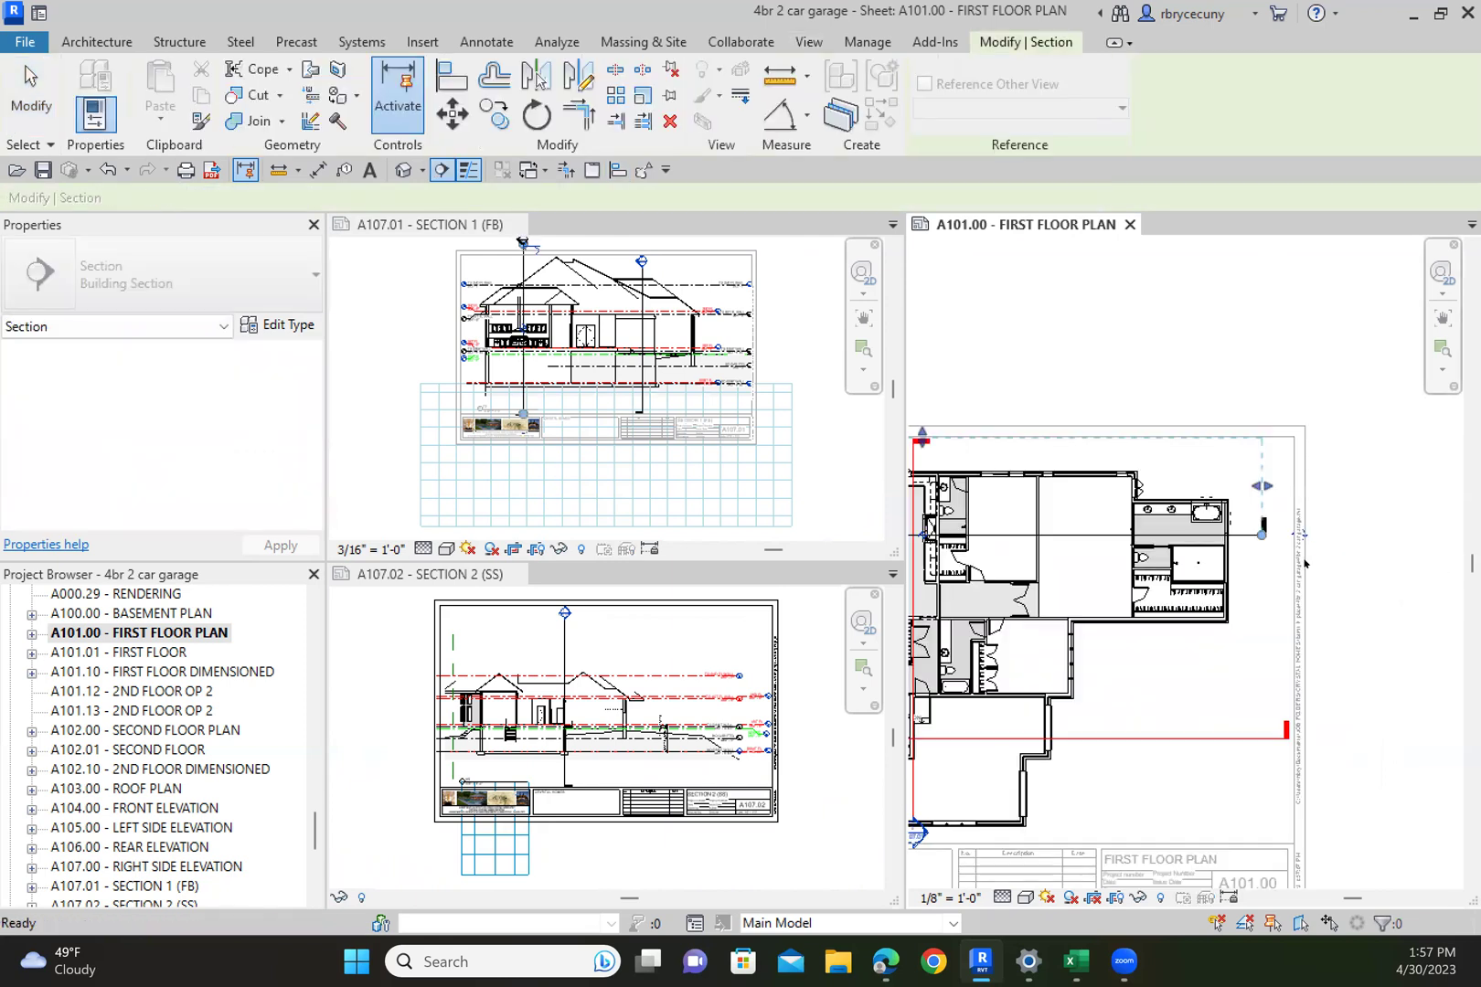
# Open the new section's view and examine its level labels and those of the section on sheet A107.02
pyautogui.rightClick(1076, 541)
pyautogui.click(1133, 535)
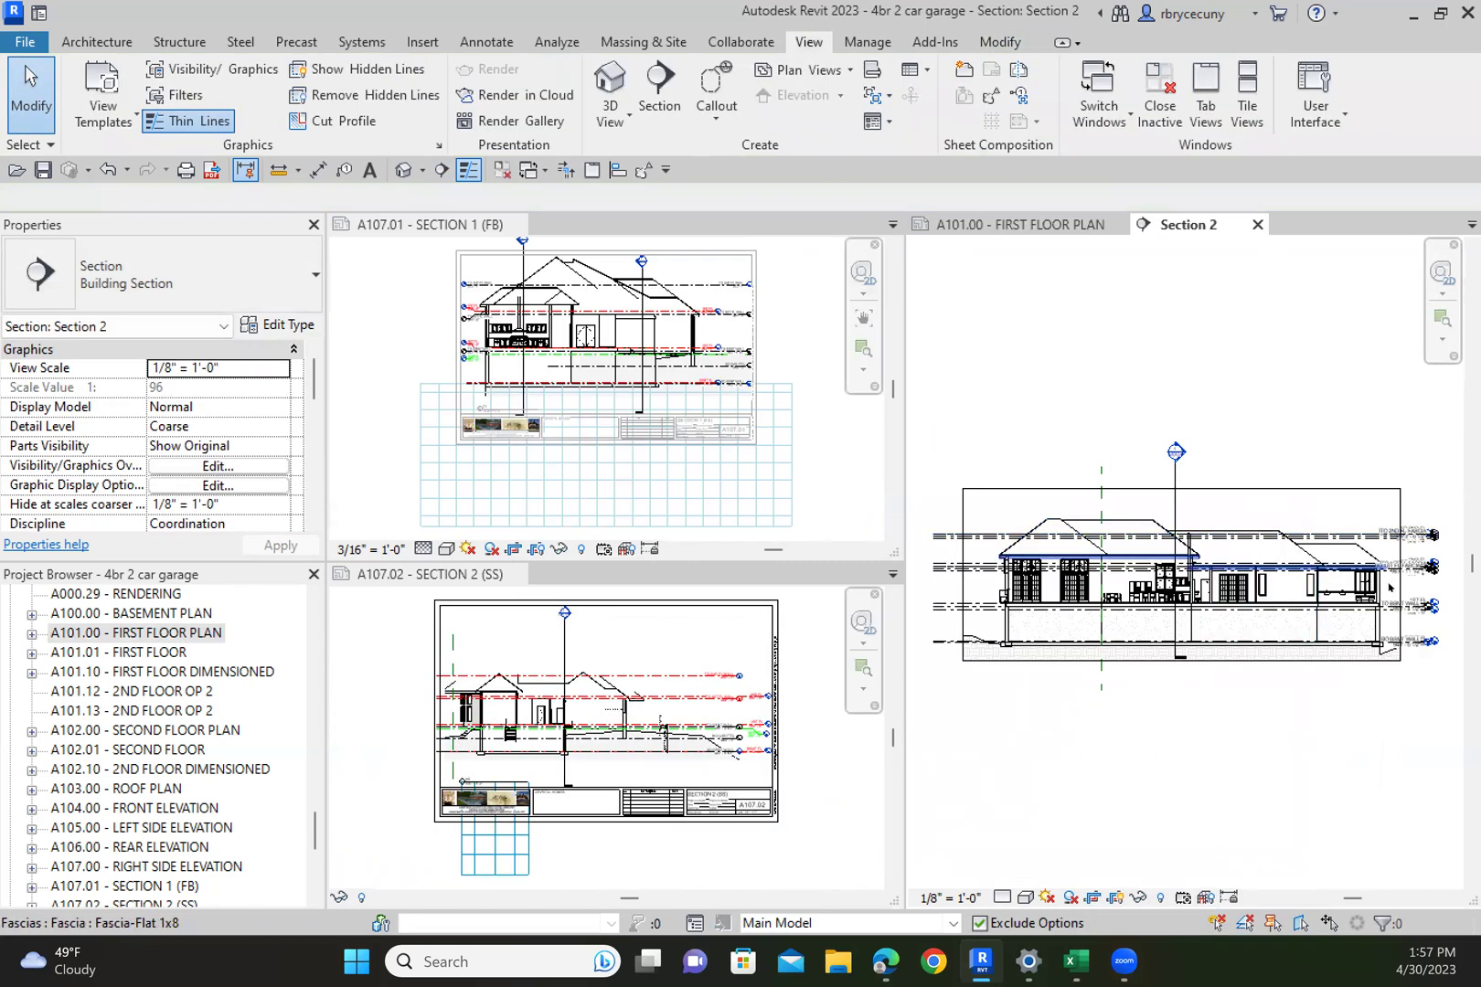
pyautogui.scroll(3, 1391, 587)
pyautogui.moveTo(1391, 588); pyautogui.dragTo(1163, 431, button='middle')
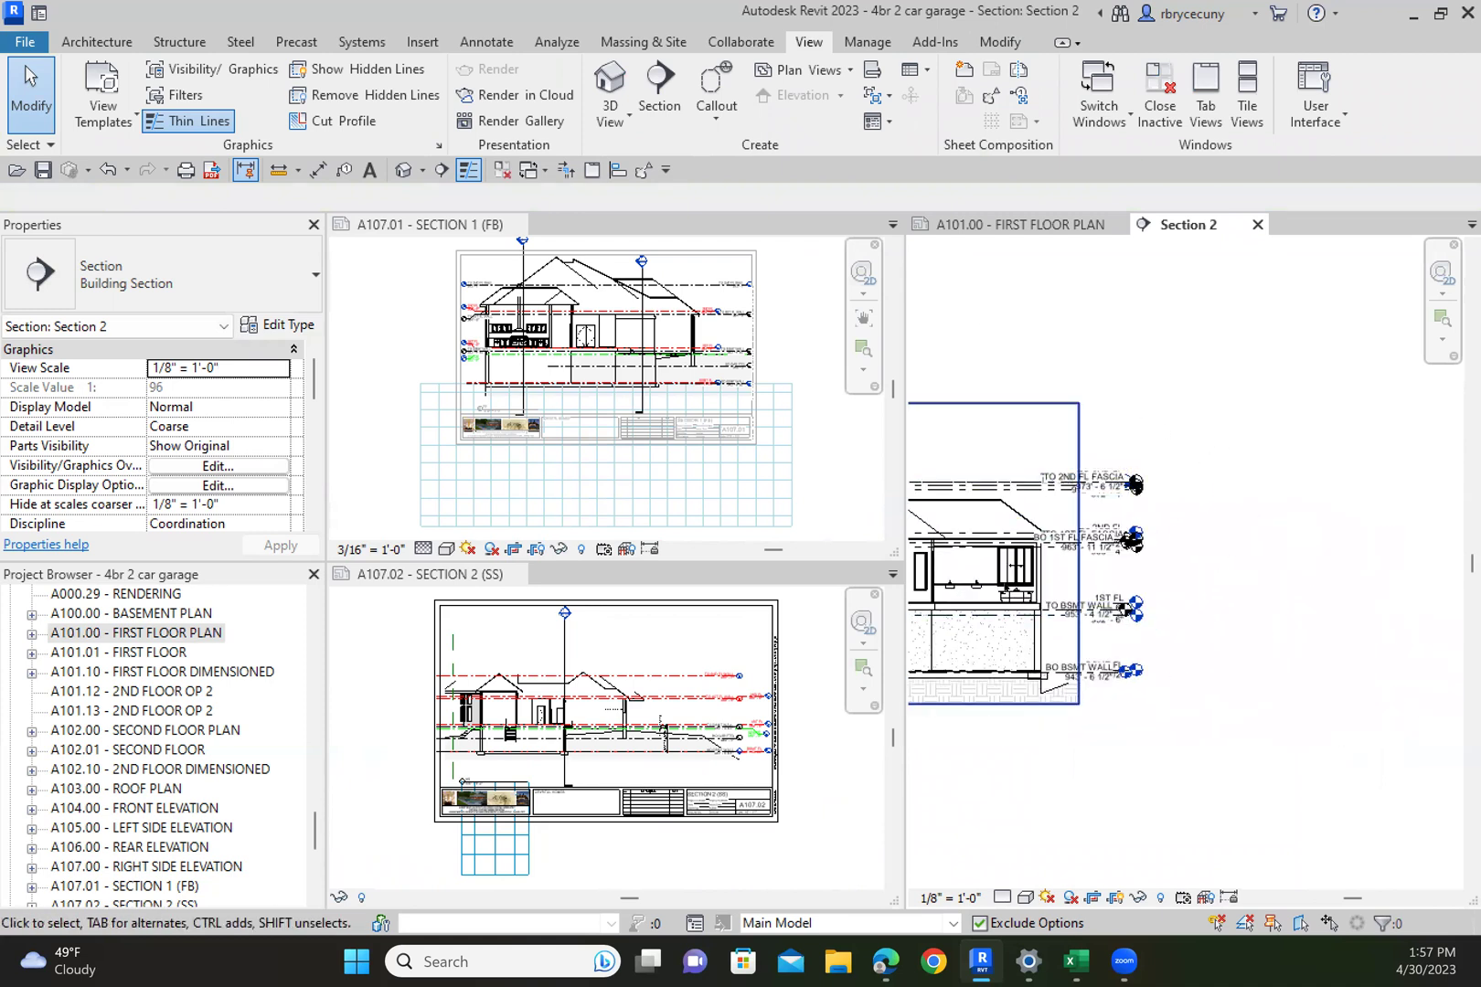
pyautogui.scroll(4, 750, 767)
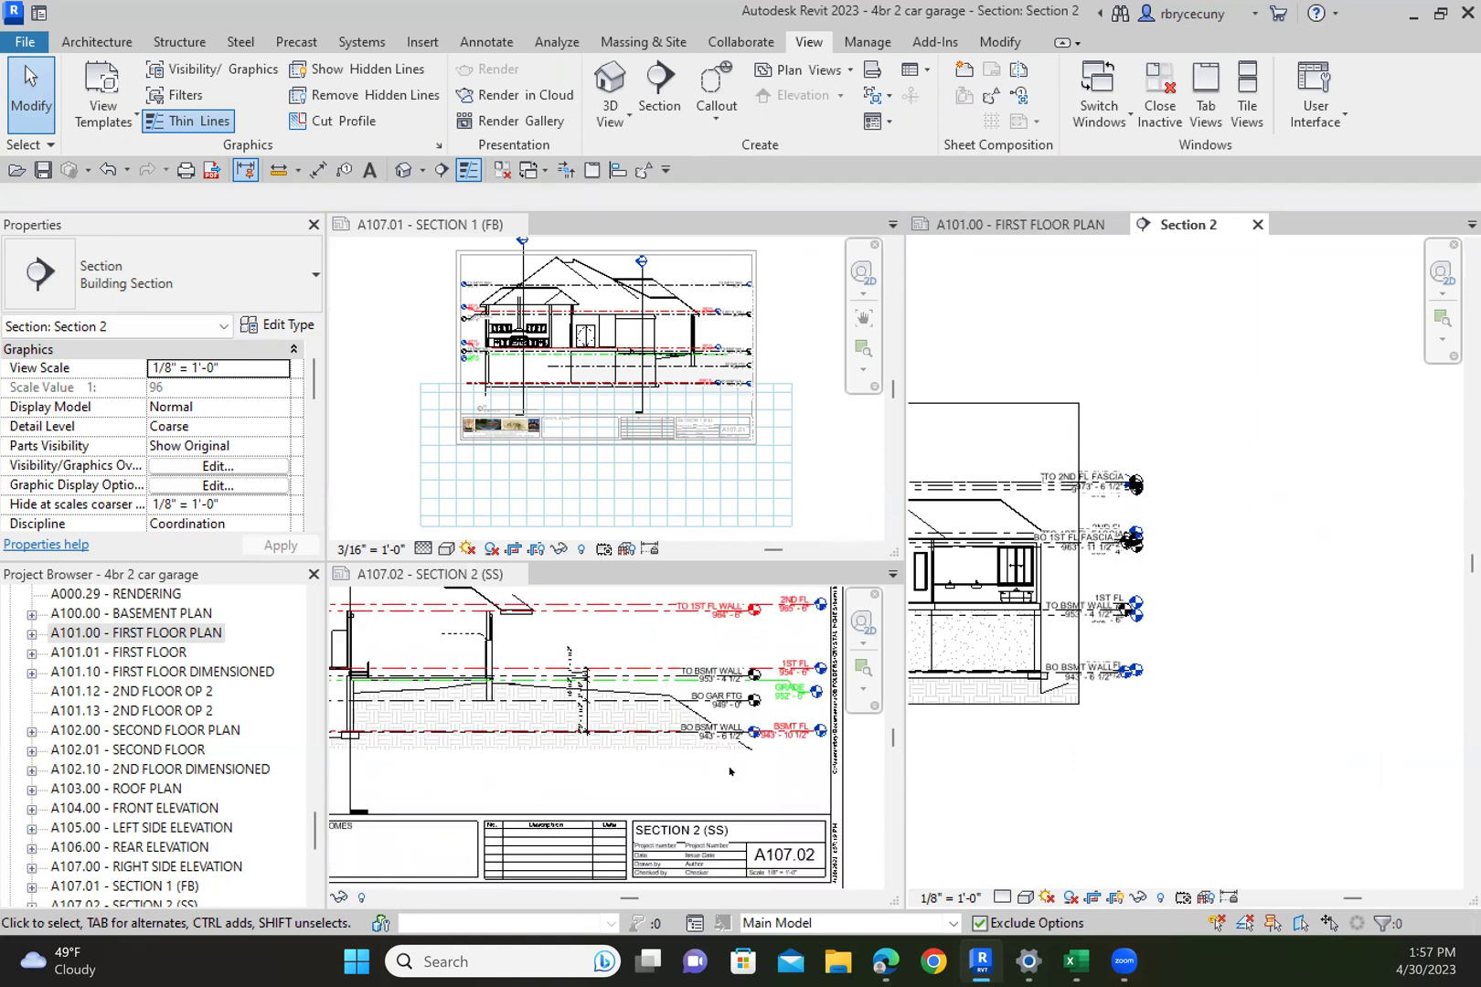
# Examine the full extent of the new Section 2 view against sheet A107.02, and look through the section sheets in the project
pyautogui.scroll(-3, 729, 772)
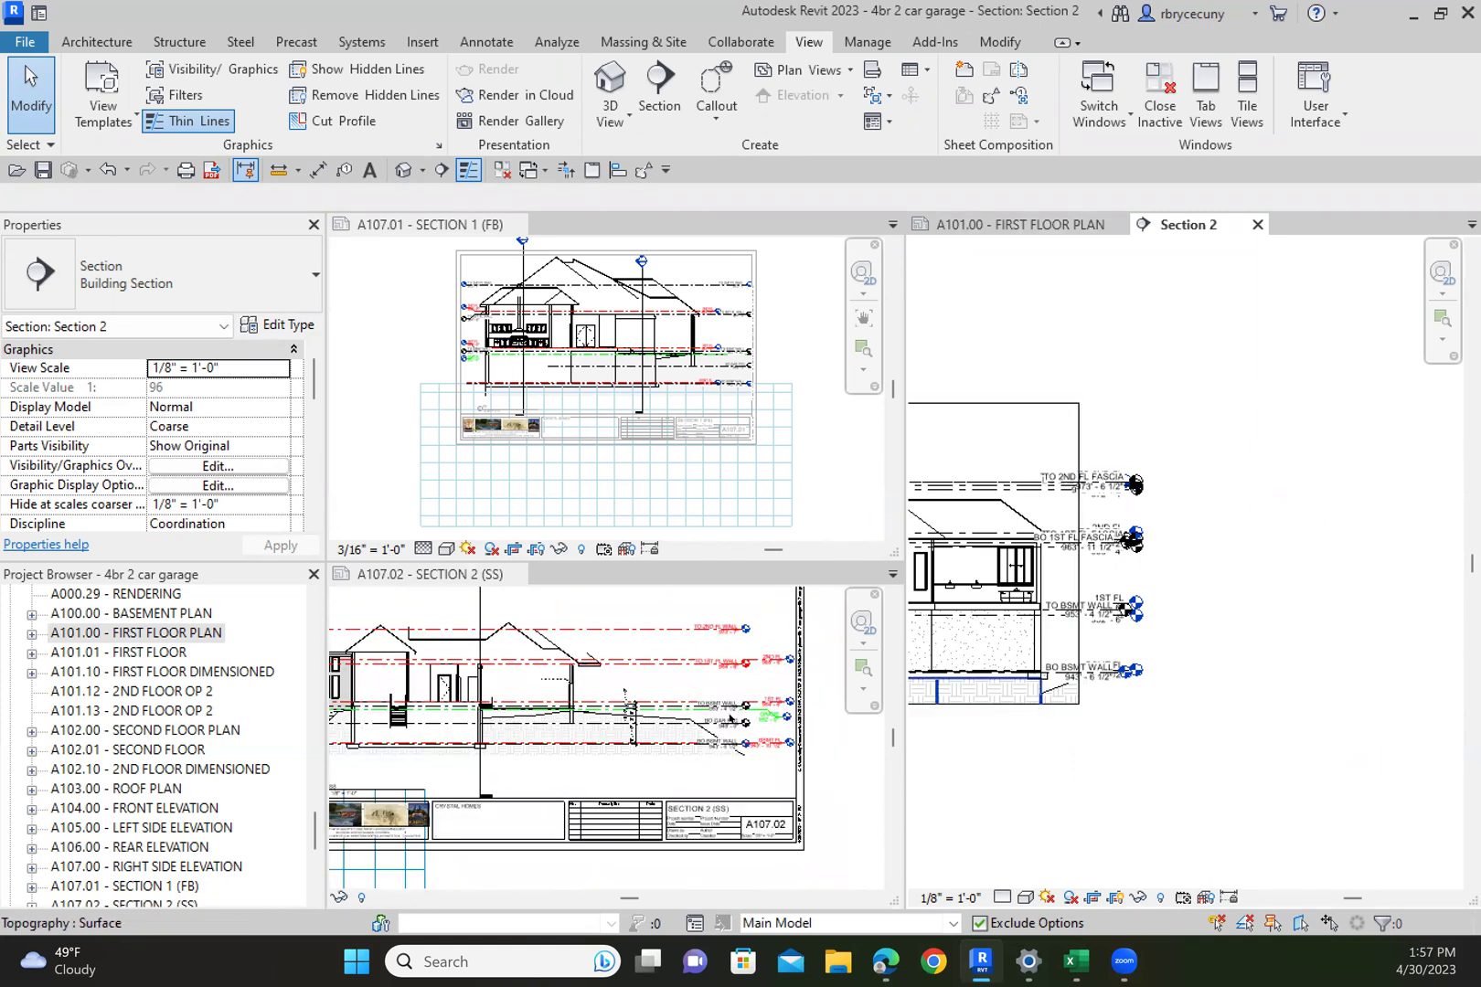
pyautogui.scroll(-1, 765, 734)
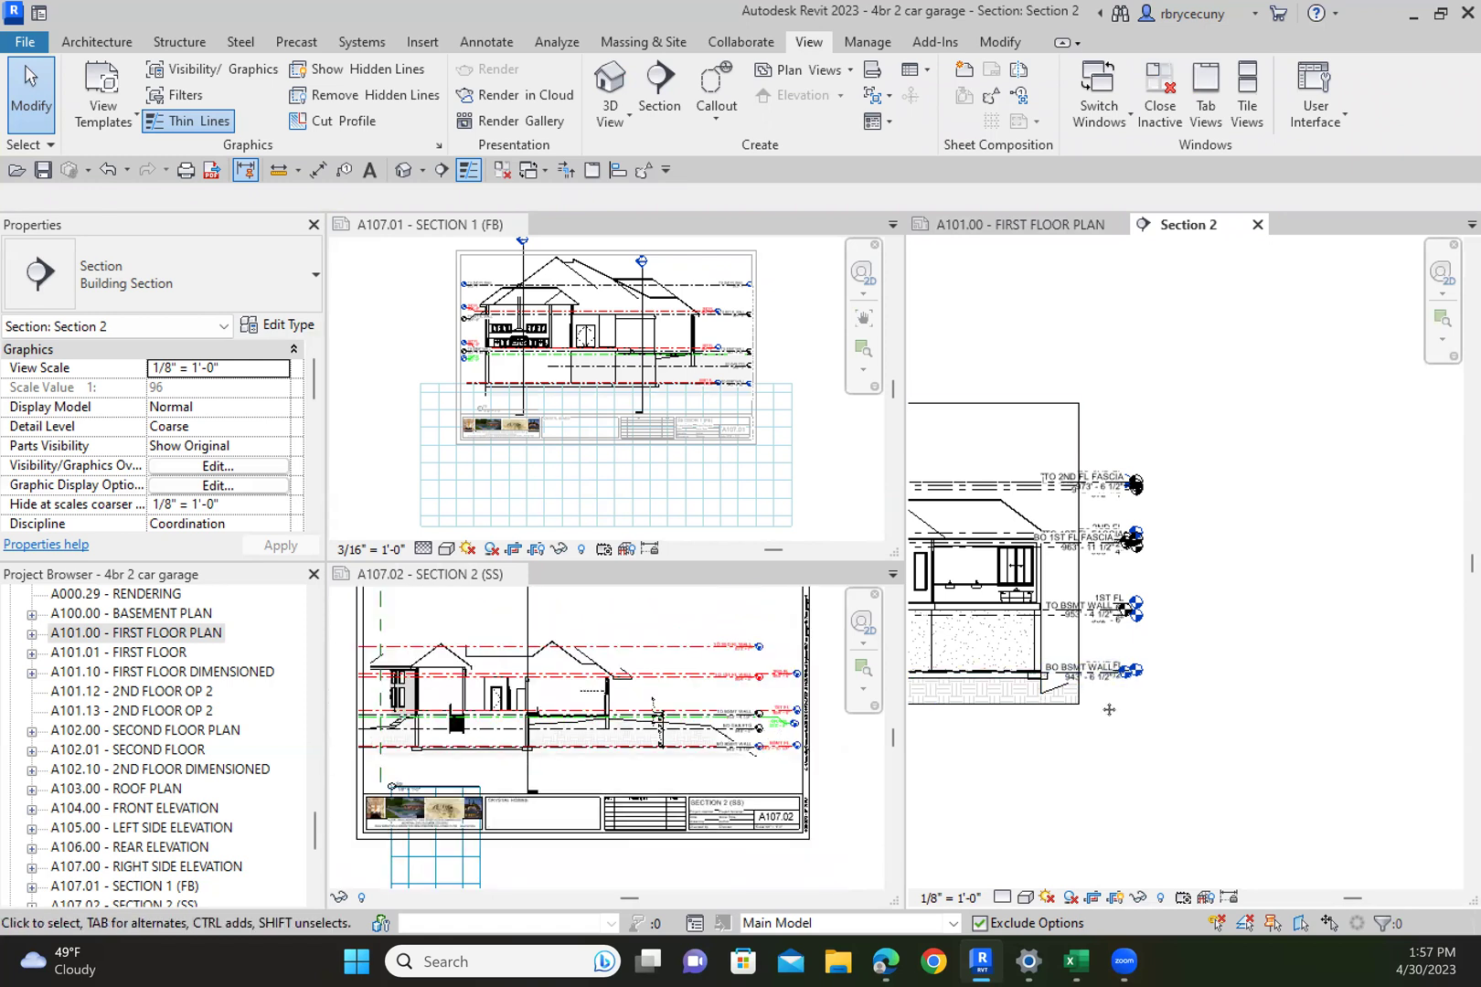
pyautogui.scroll(-1, 1106, 665)
pyautogui.moveTo(1106, 665); pyautogui.dragTo(1278, 695, button='middle')
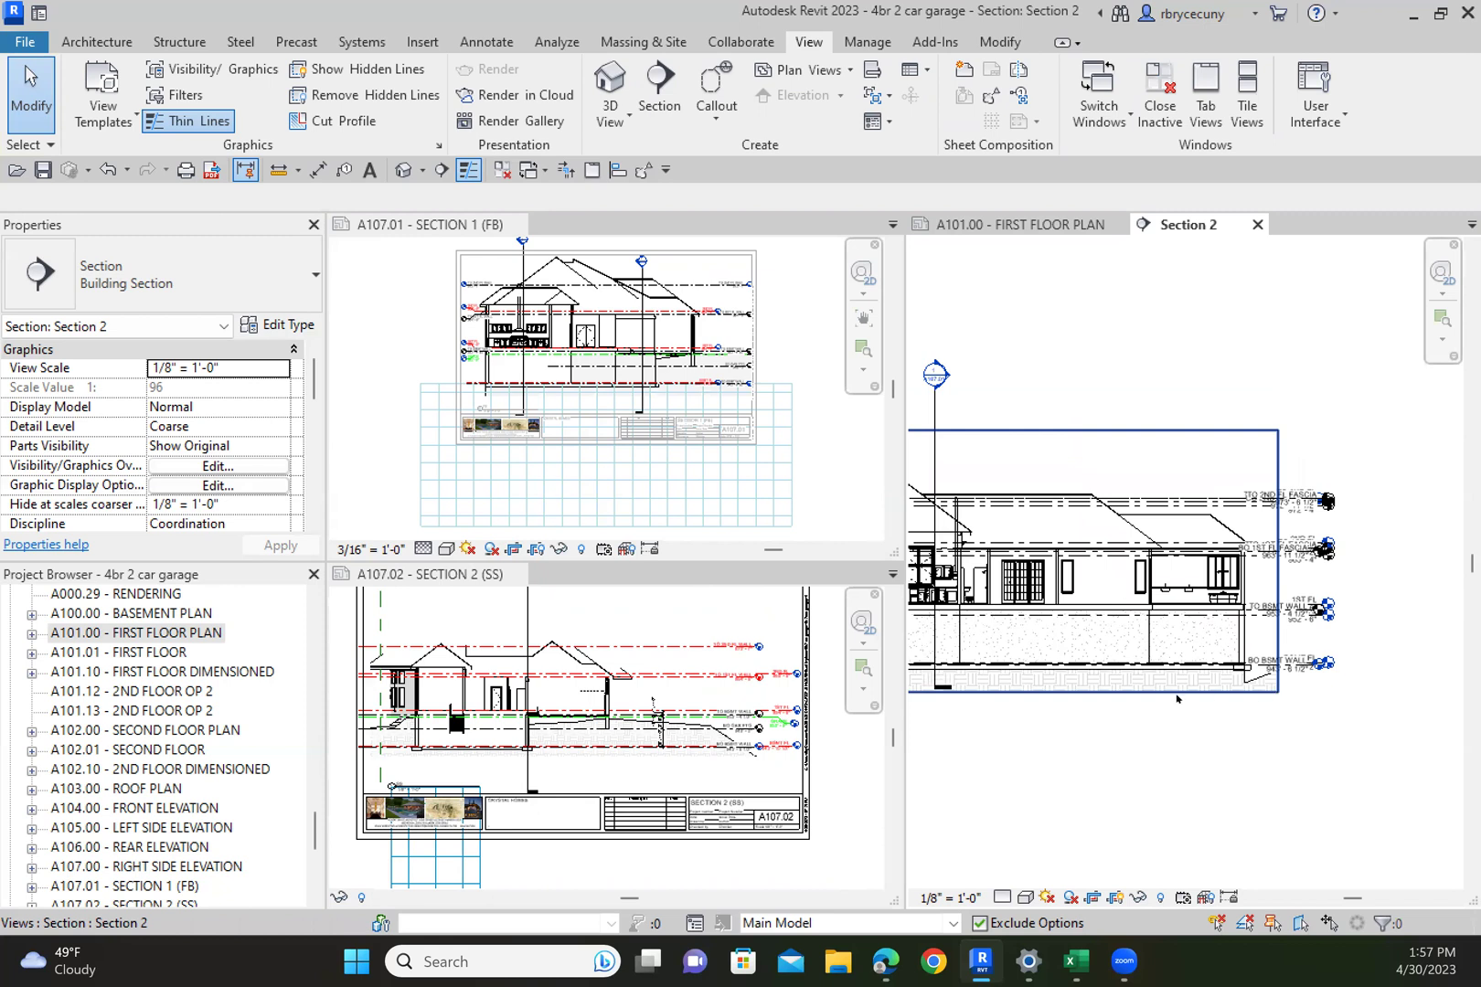
pyautogui.scroll(-6, 89, 709)
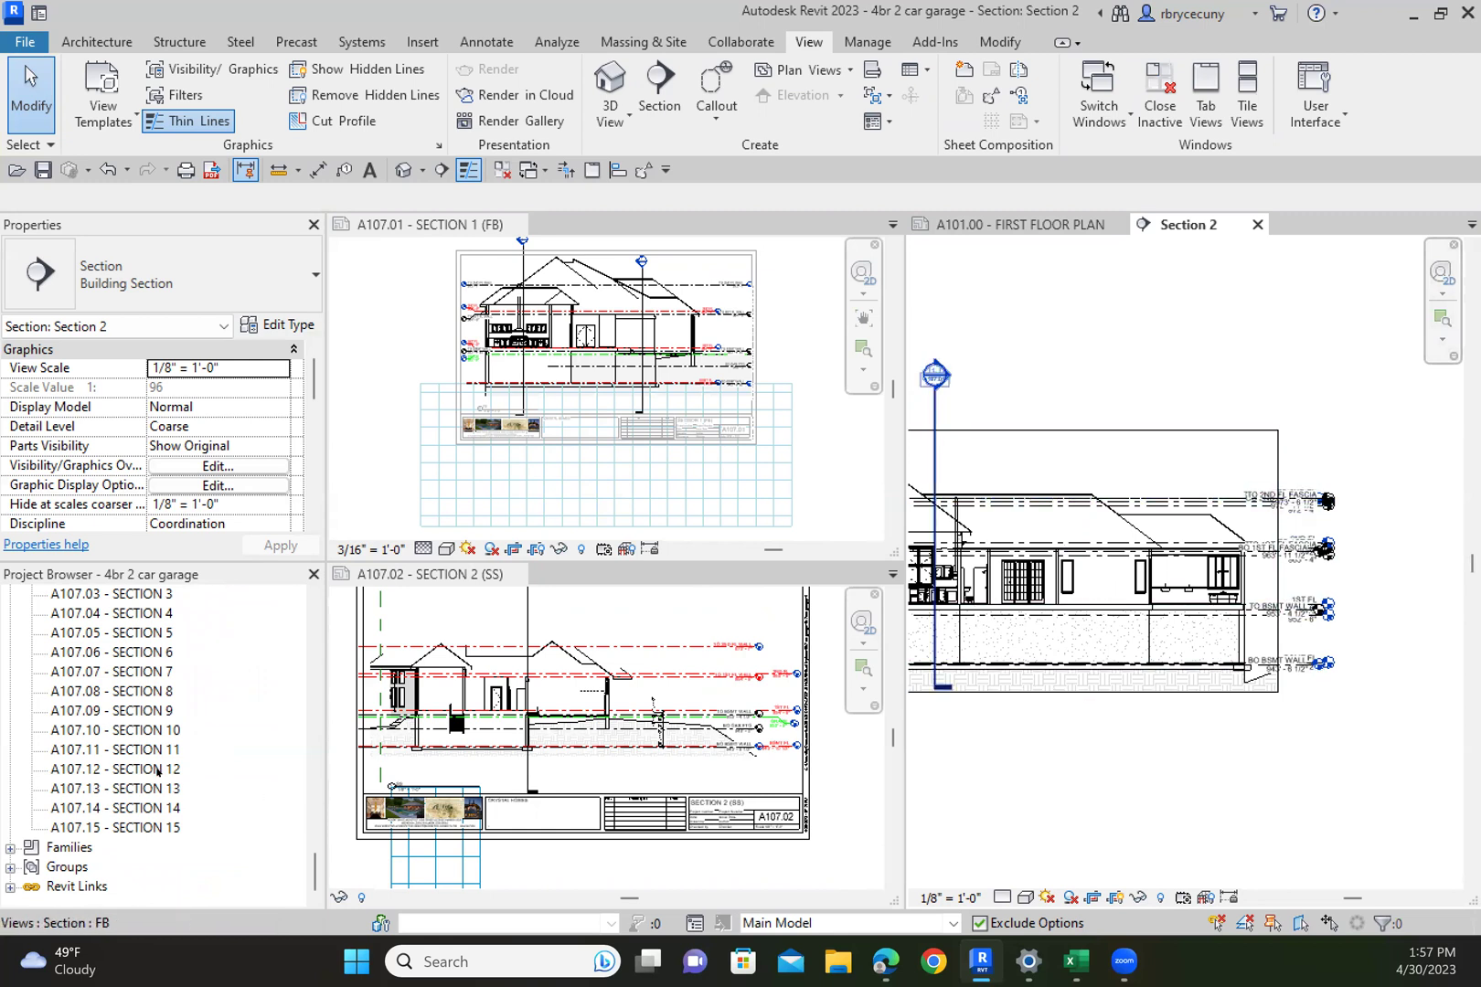
pyautogui.scroll(2, 157, 771)
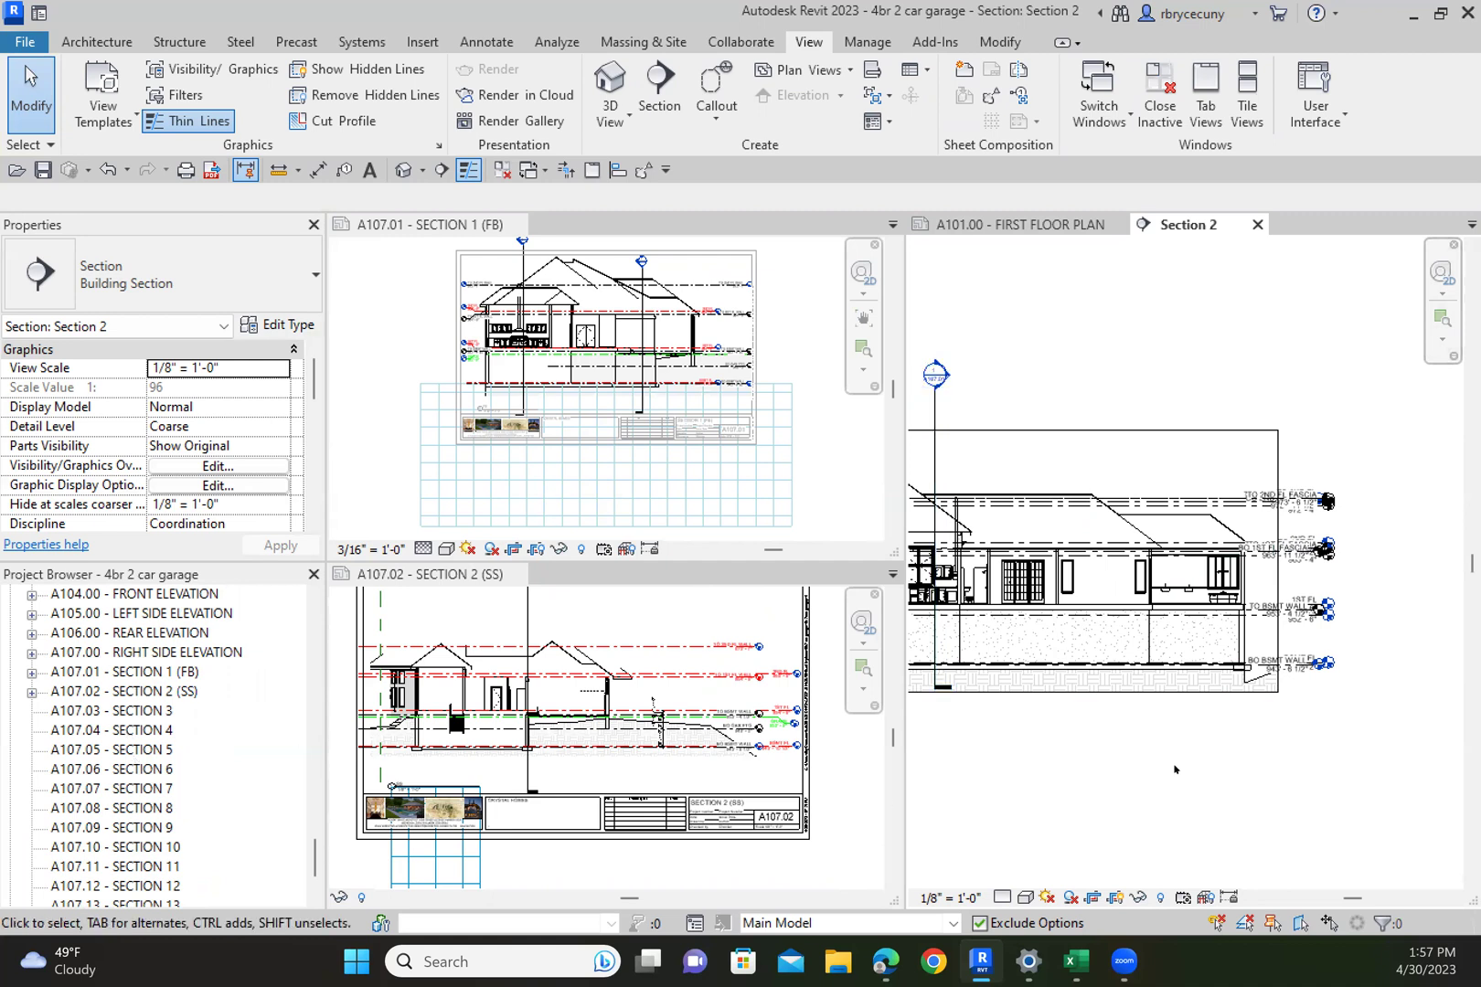
pyautogui.scroll(-2, 1175, 770)
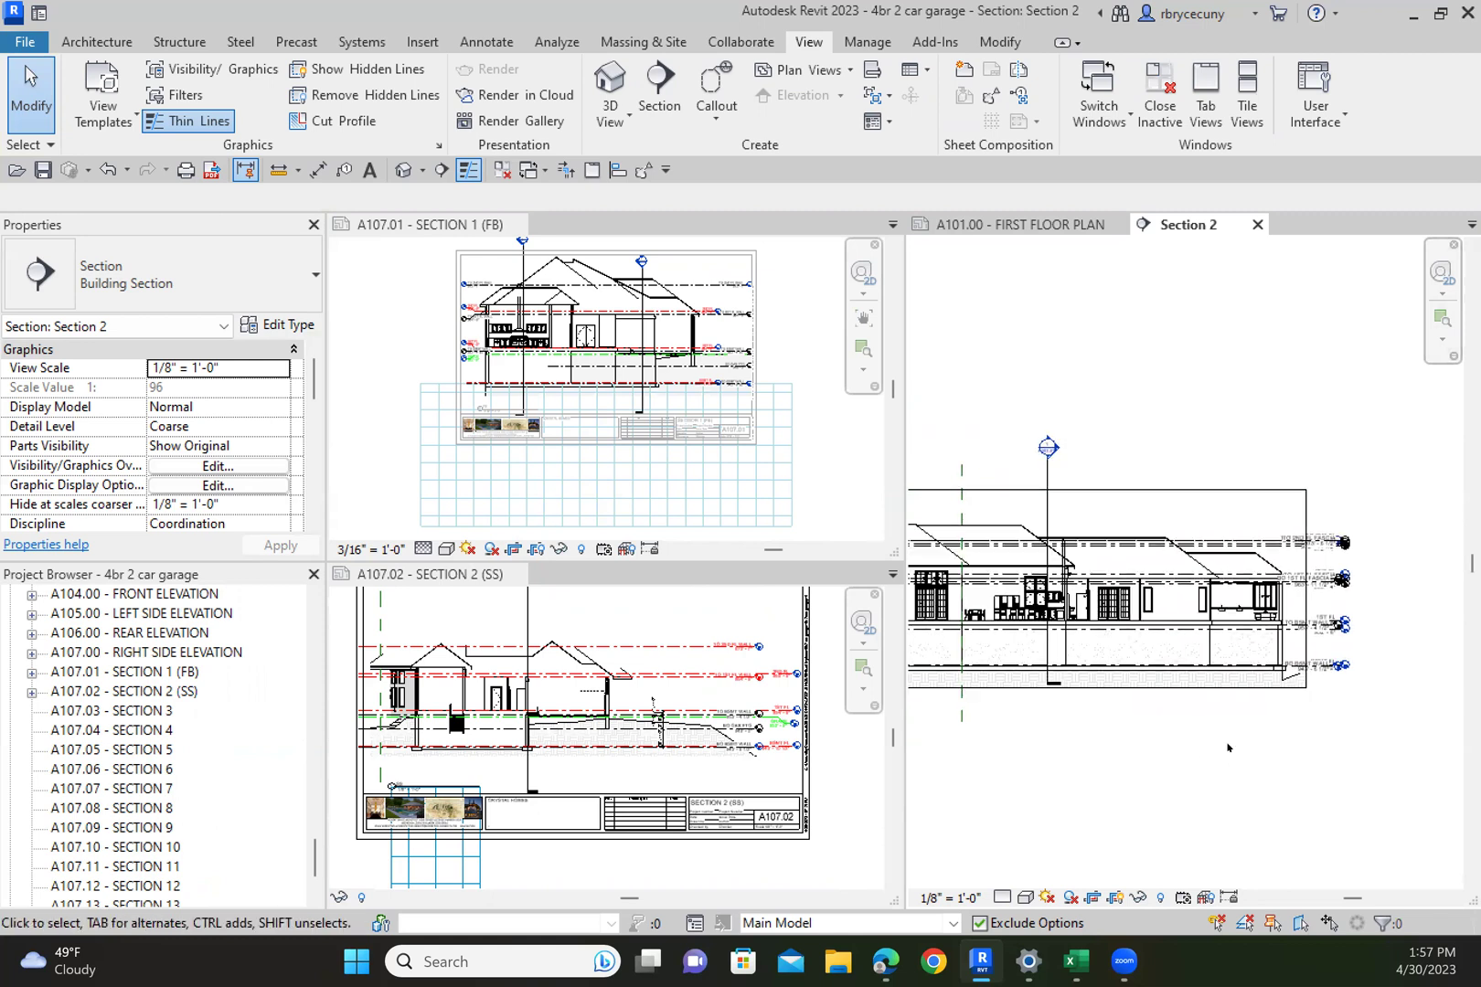
pyautogui.scroll(-3, 217, 731)
pyautogui.scroll(3, 217, 731)
# Make sheet A107.02 - SECTION 2 (SS) current, close the inactive views, and switch the remaining ones from tiled to tabbed
pyautogui.click(149, 692)
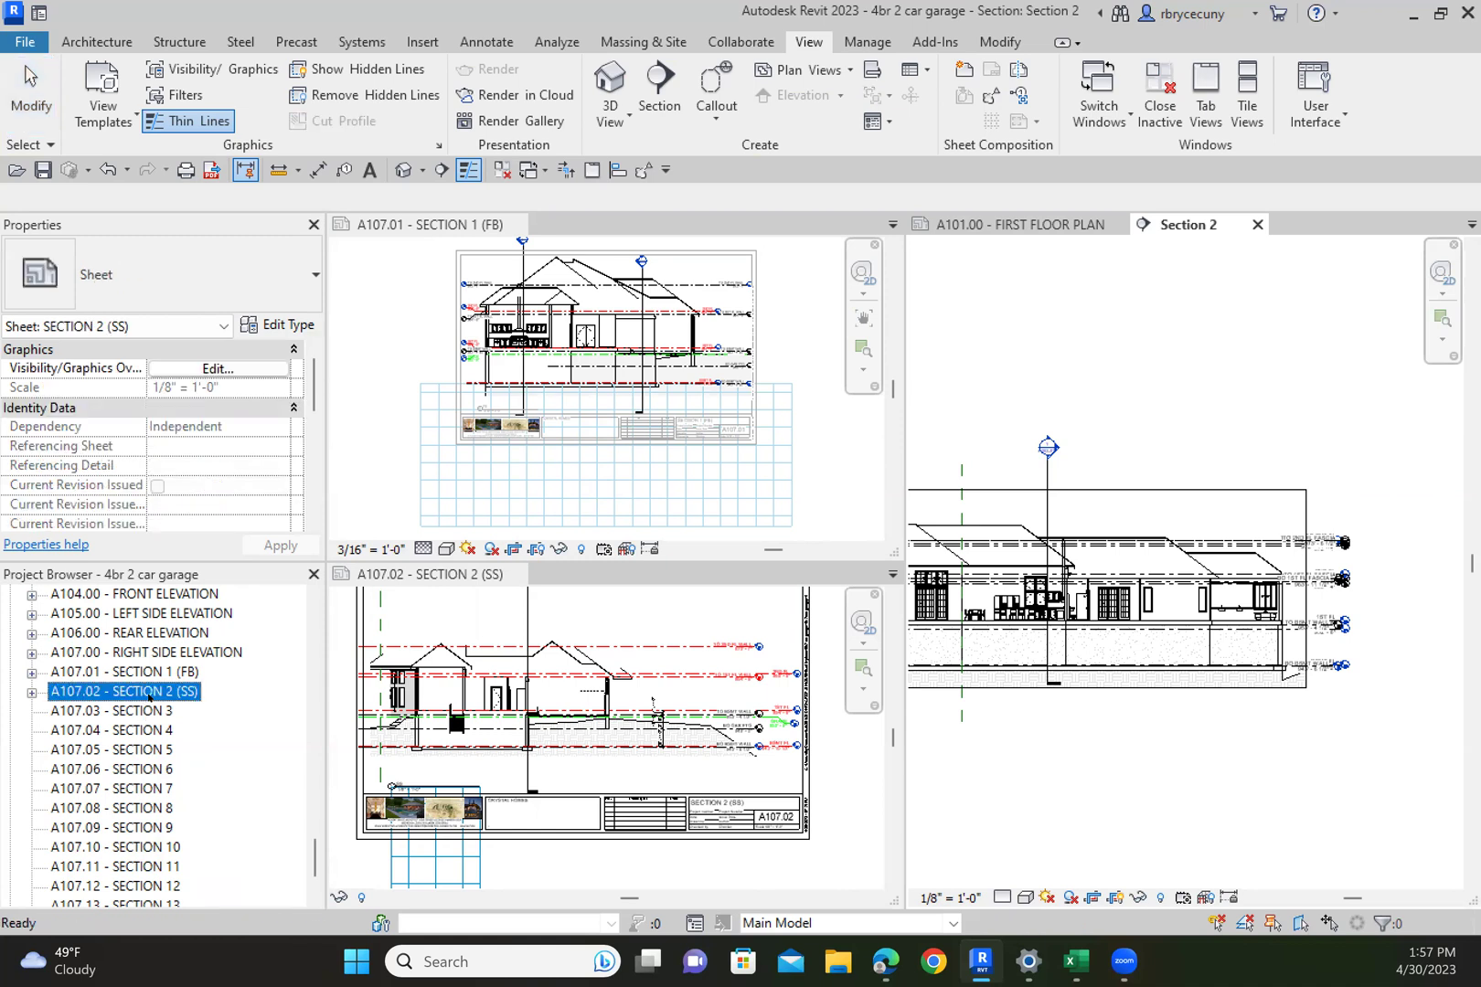
pyautogui.doubleClick(149, 693)
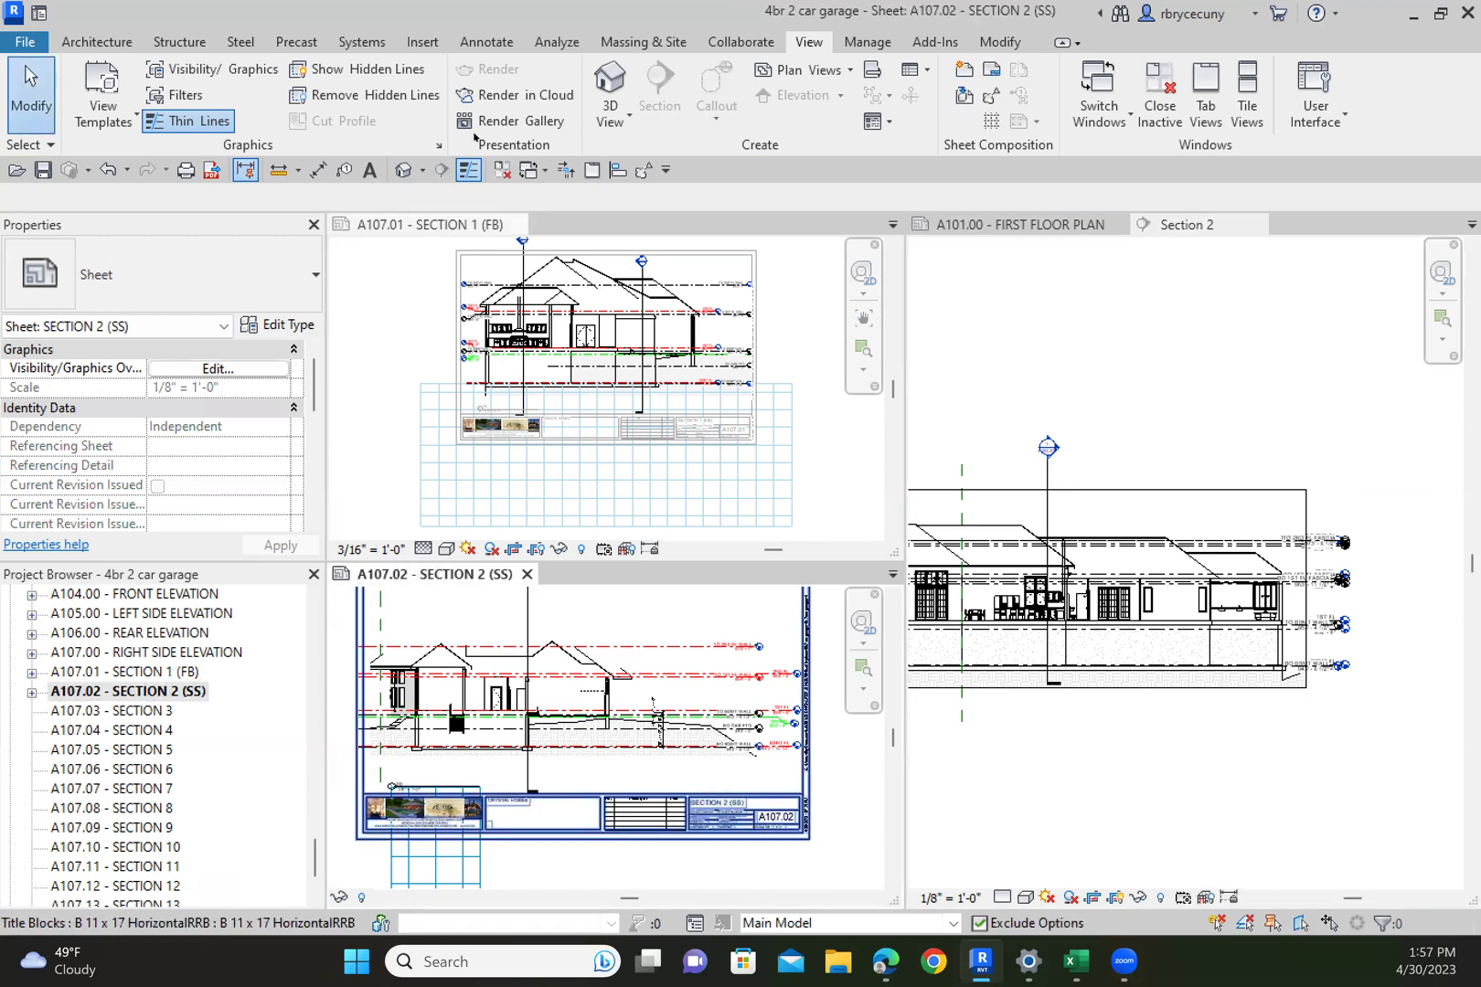
pyautogui.click(502, 170)
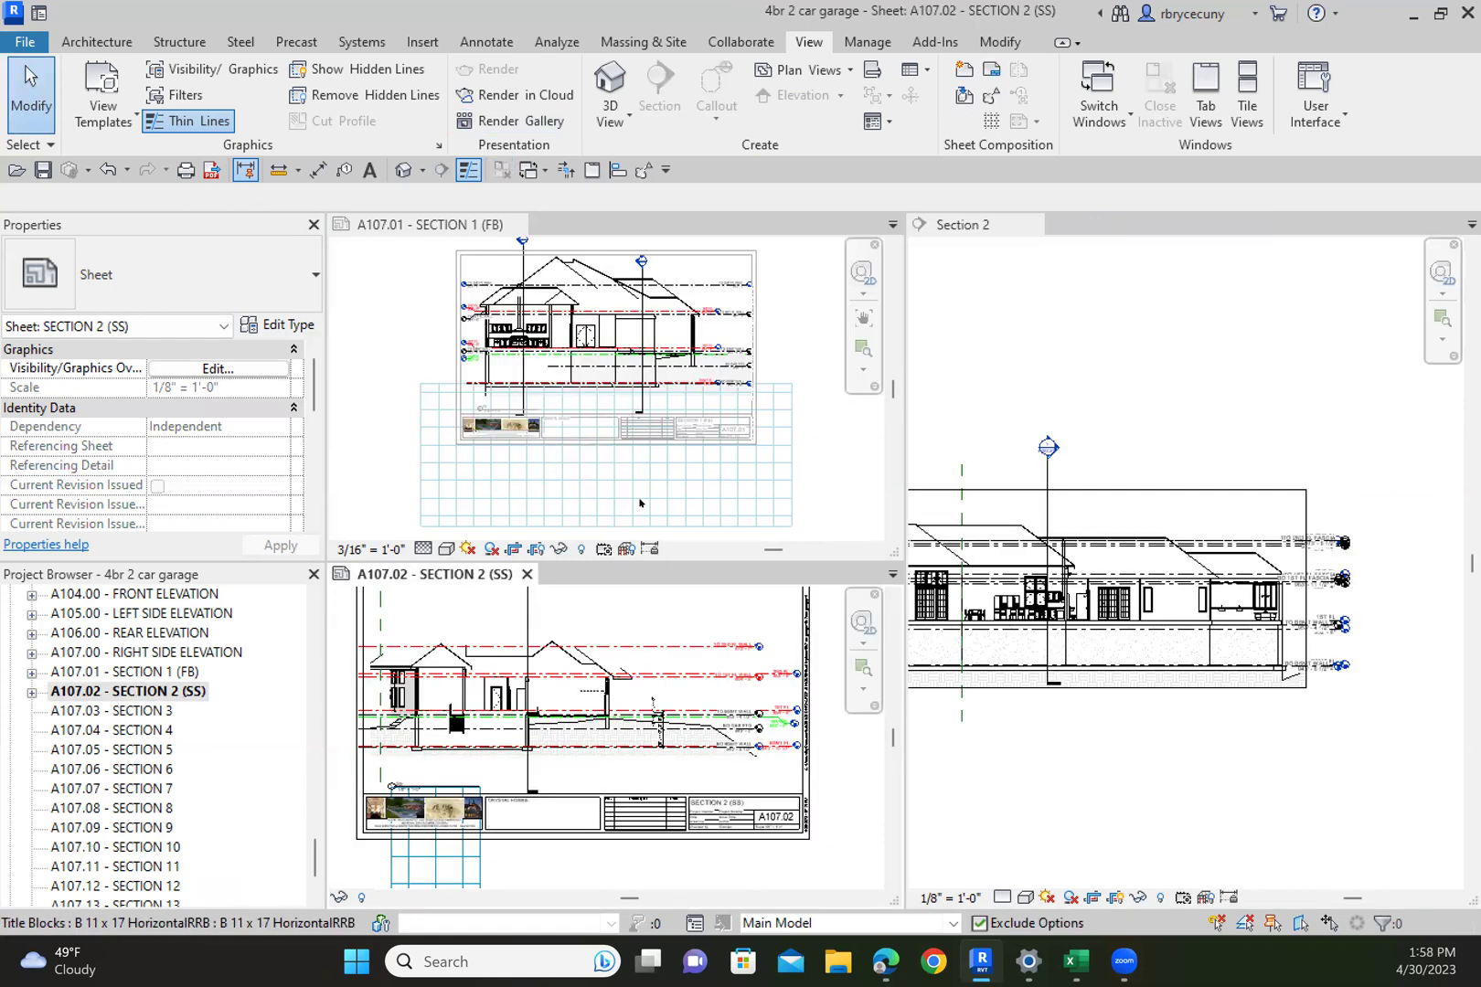
pyautogui.click(591, 170)
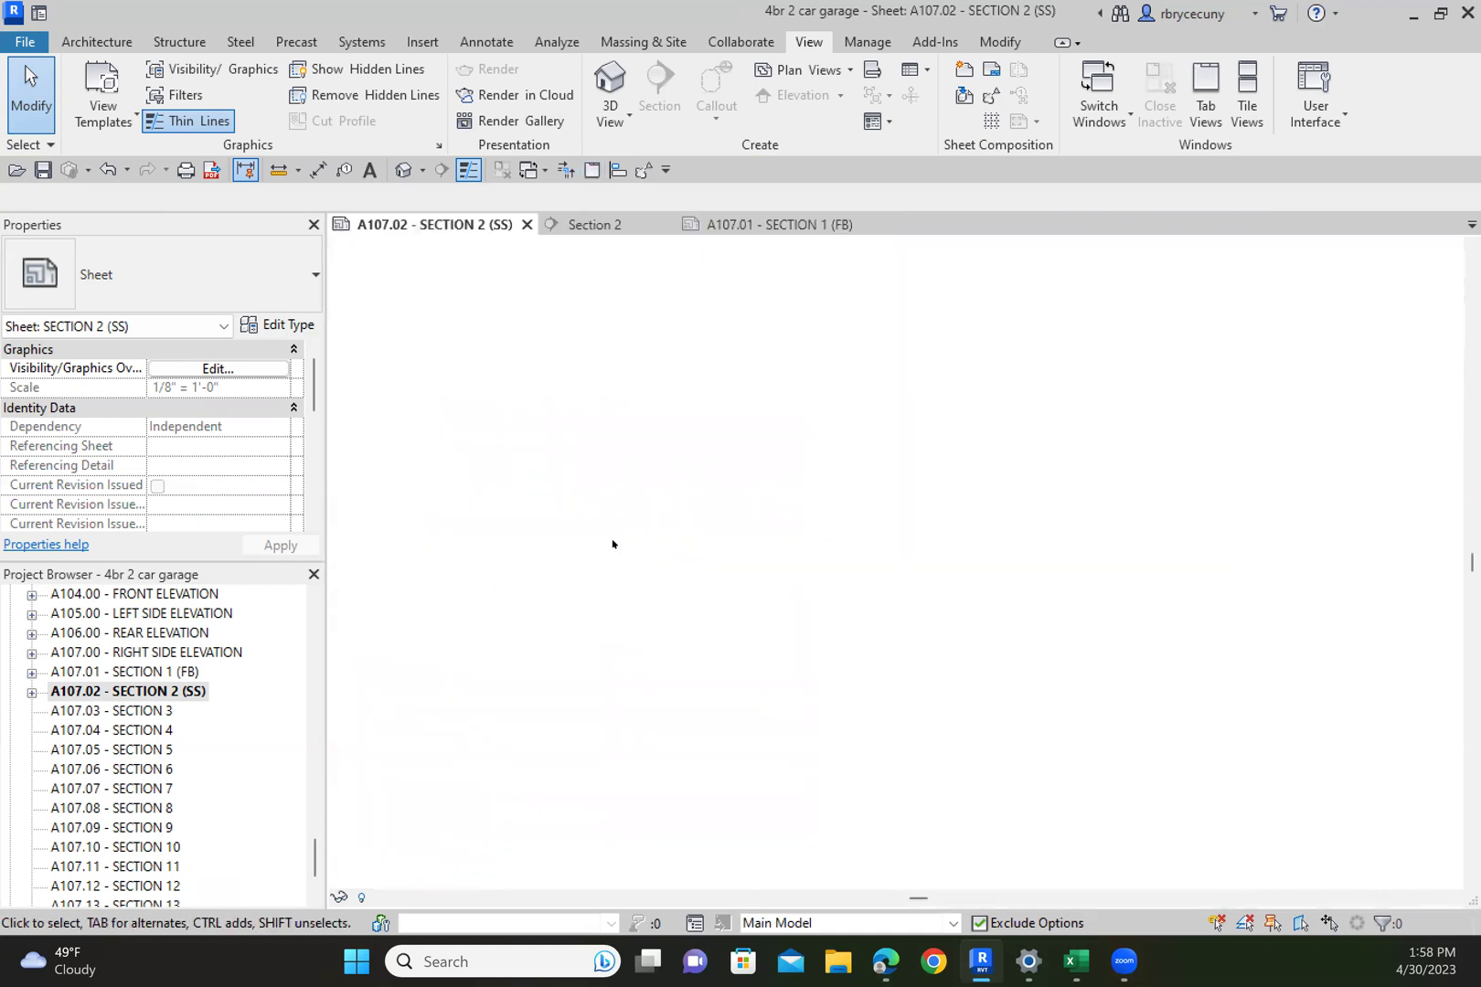
# Compare the section drawings on sheets A107.02 and A107.01, ending in the Section 2 view
pyautogui.scroll(-2, 677, 644)
pyautogui.moveTo(677, 644); pyautogui.dragTo(741, 703, button='middle')
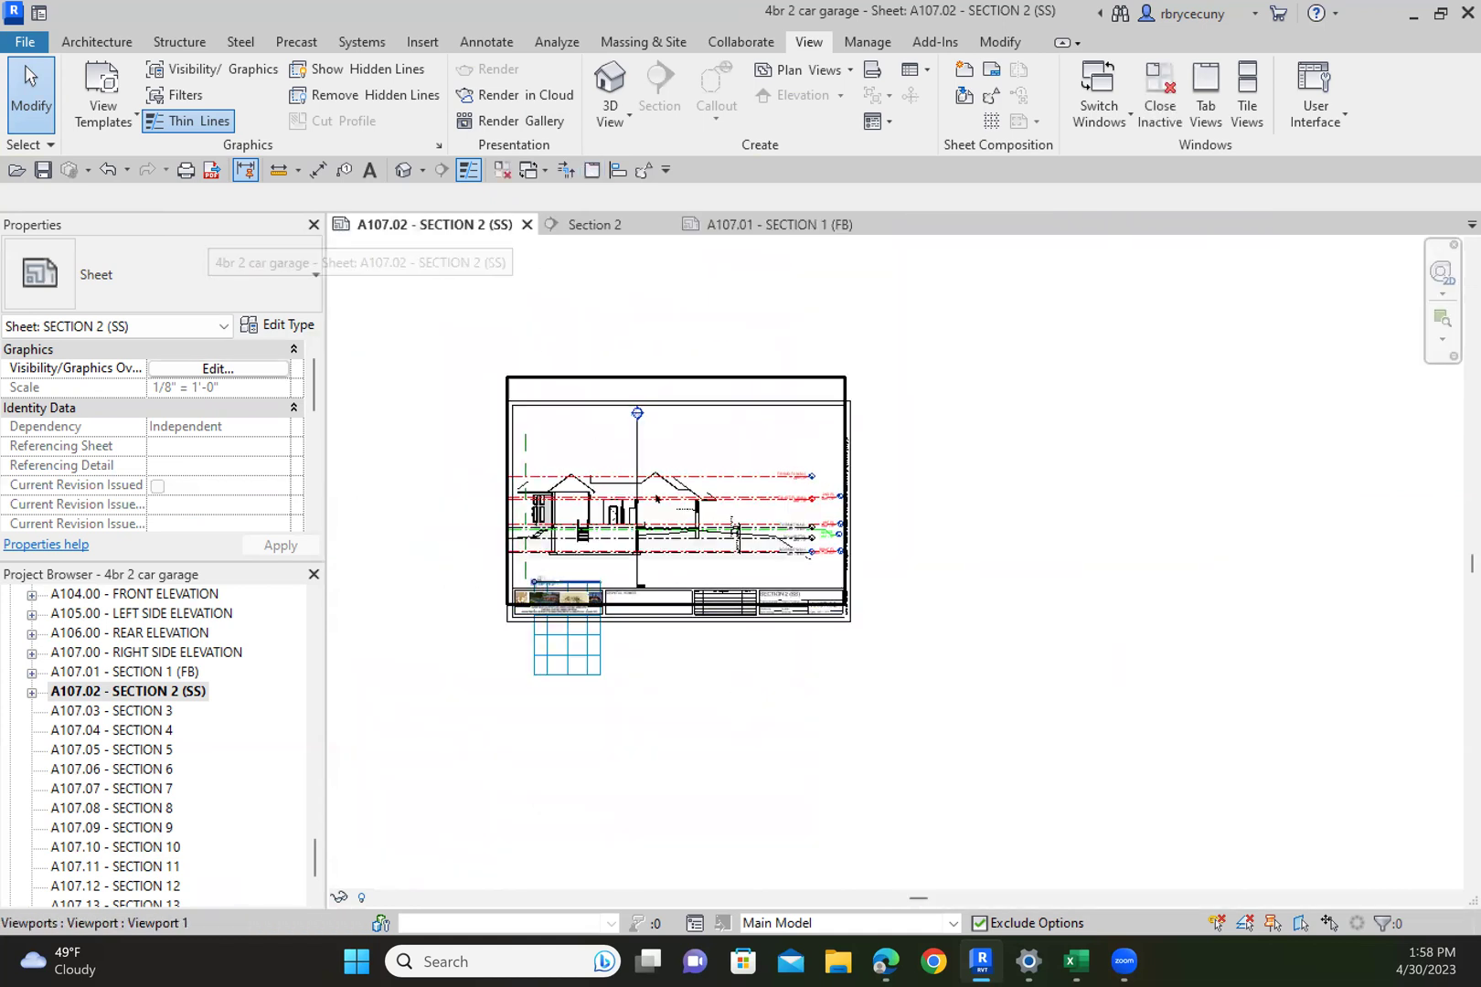
pyautogui.click(787, 230)
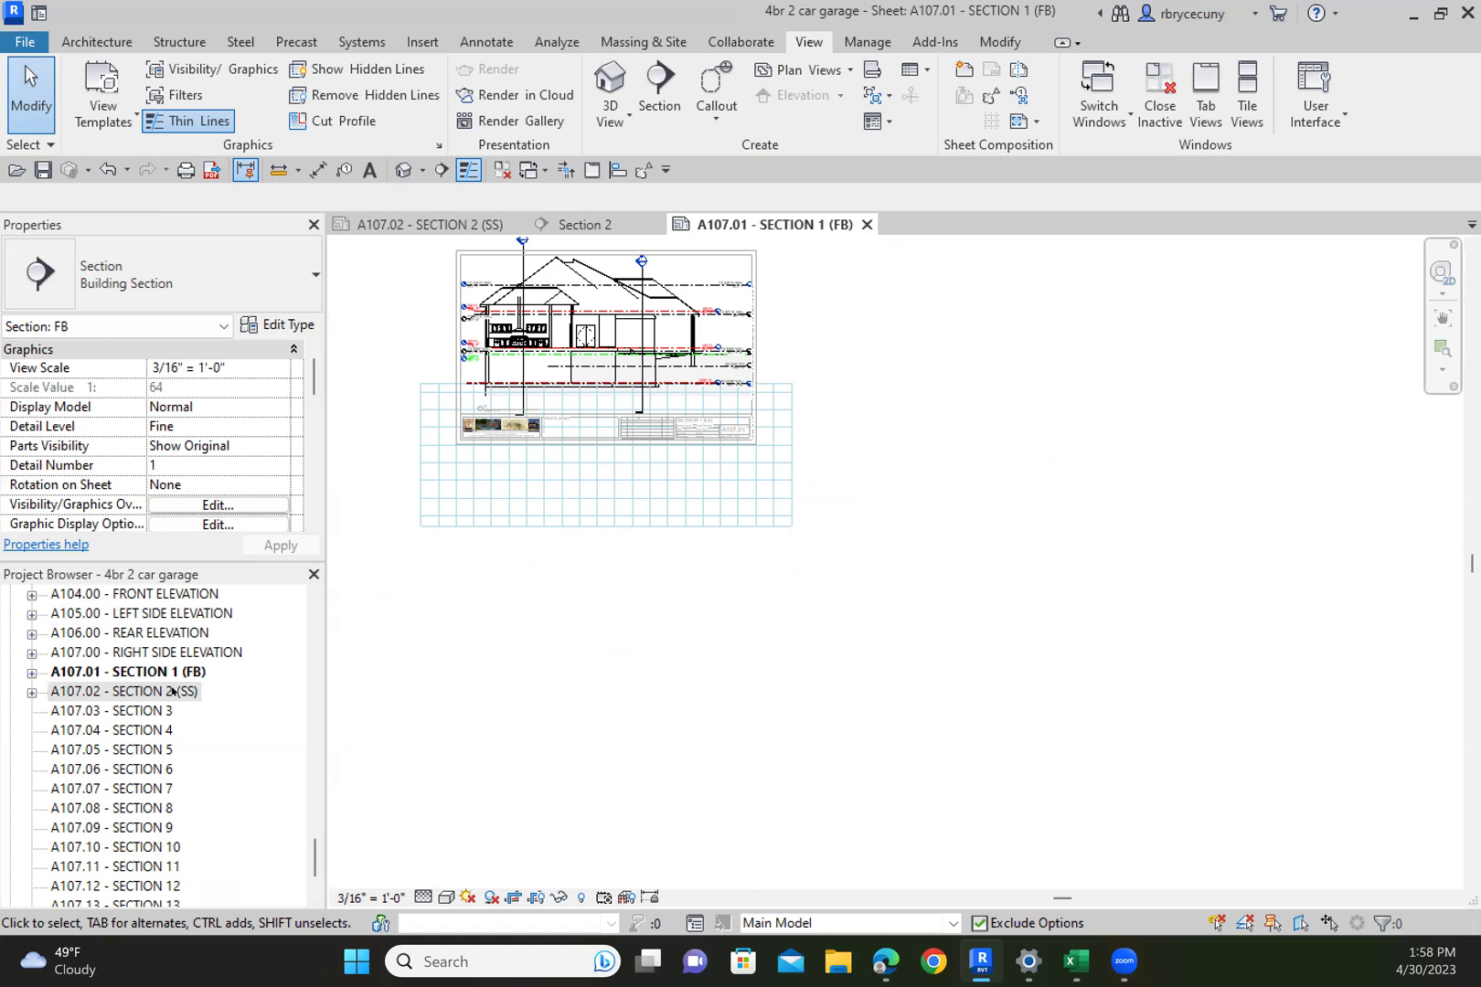
pyautogui.click(474, 227)
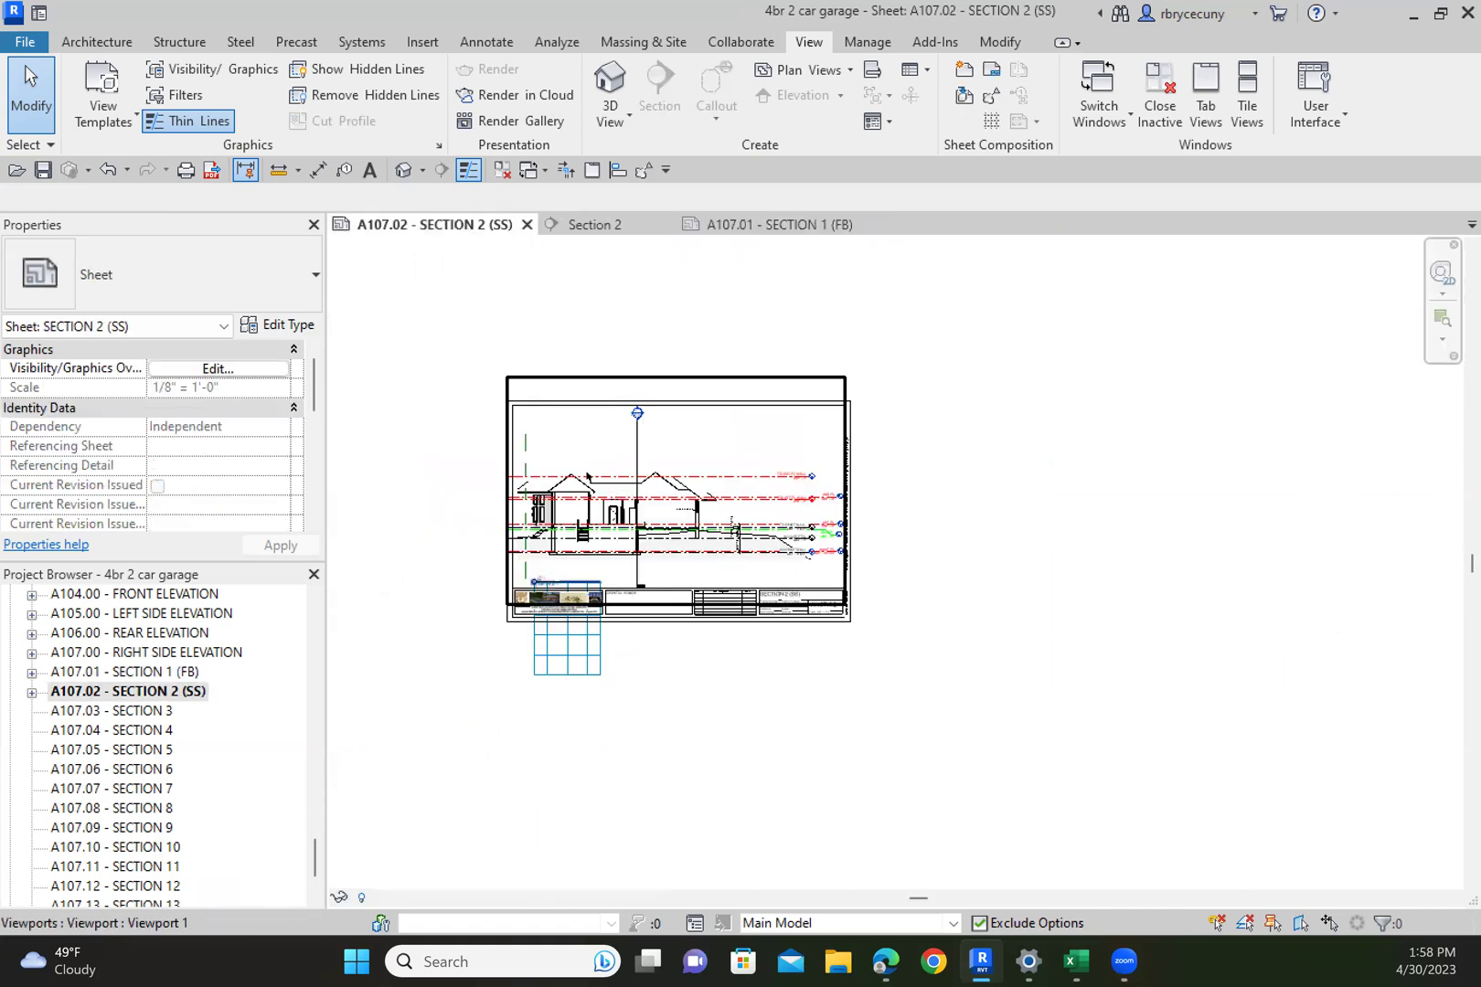
pyautogui.scroll(3, 629, 494)
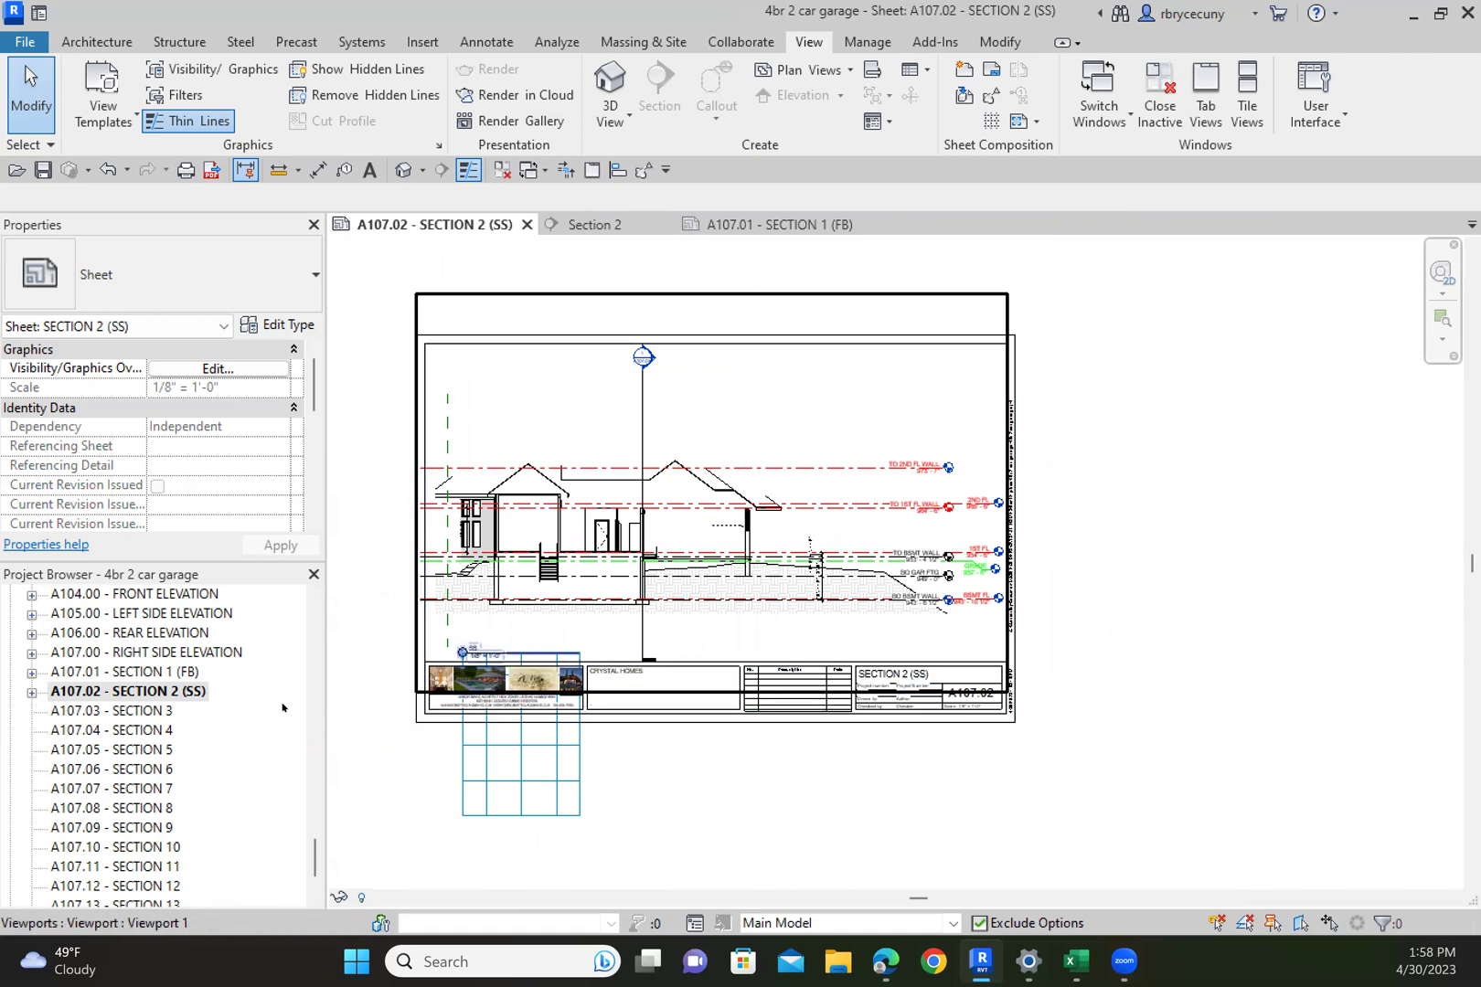
pyautogui.click(773, 227)
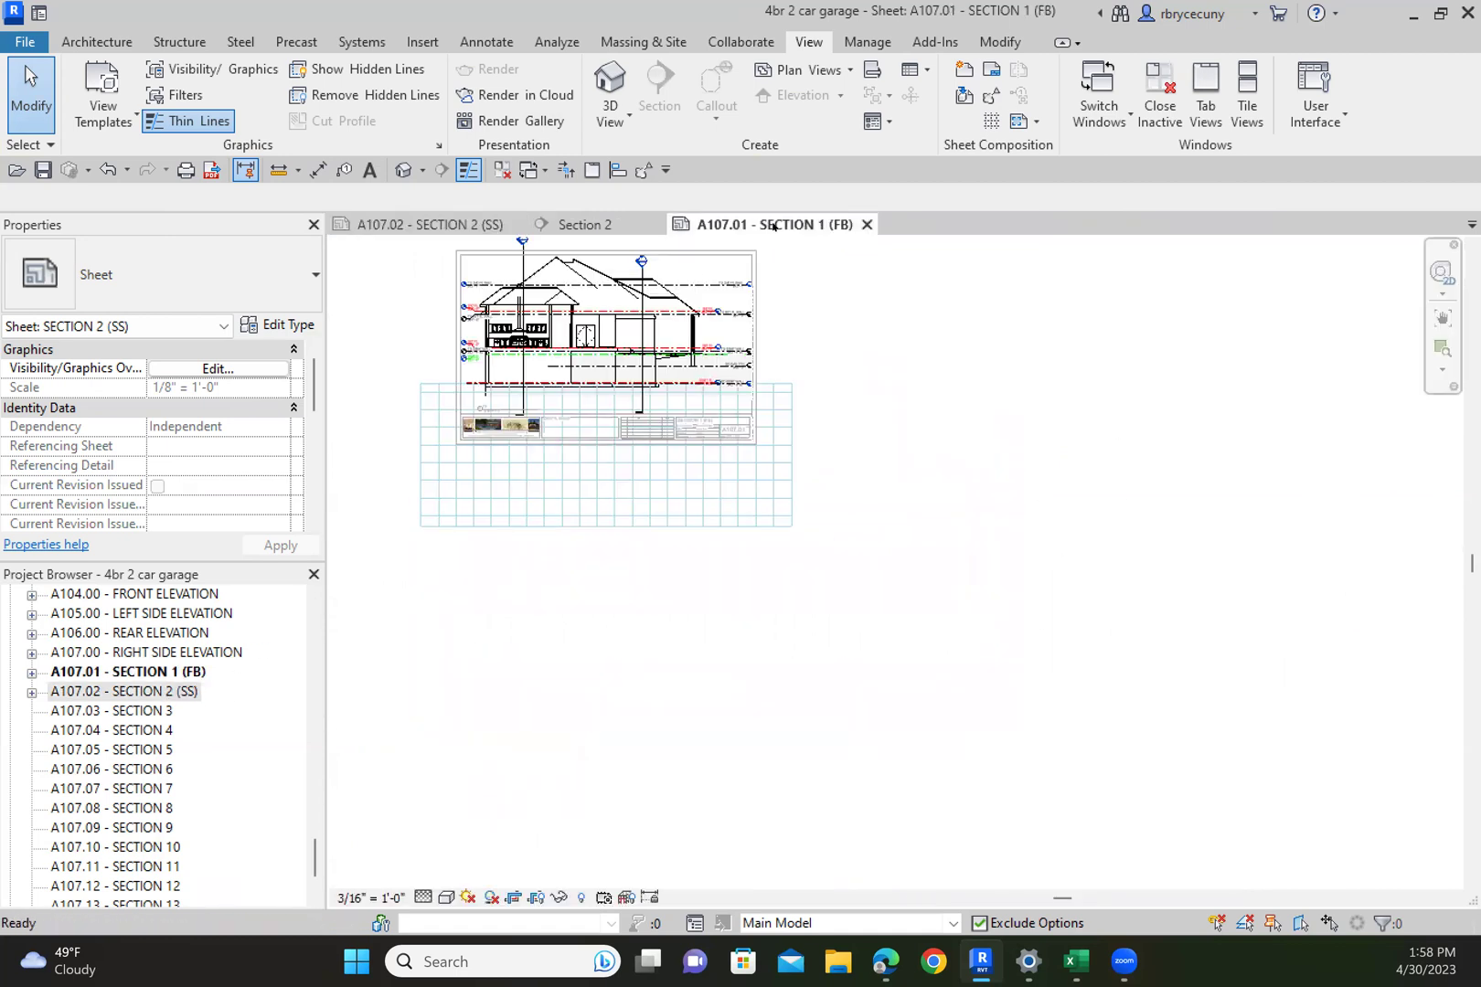
pyautogui.click(597, 226)
# Delete the Section 2 building section view from the project
pyautogui.scroll(-2, 210, 709)
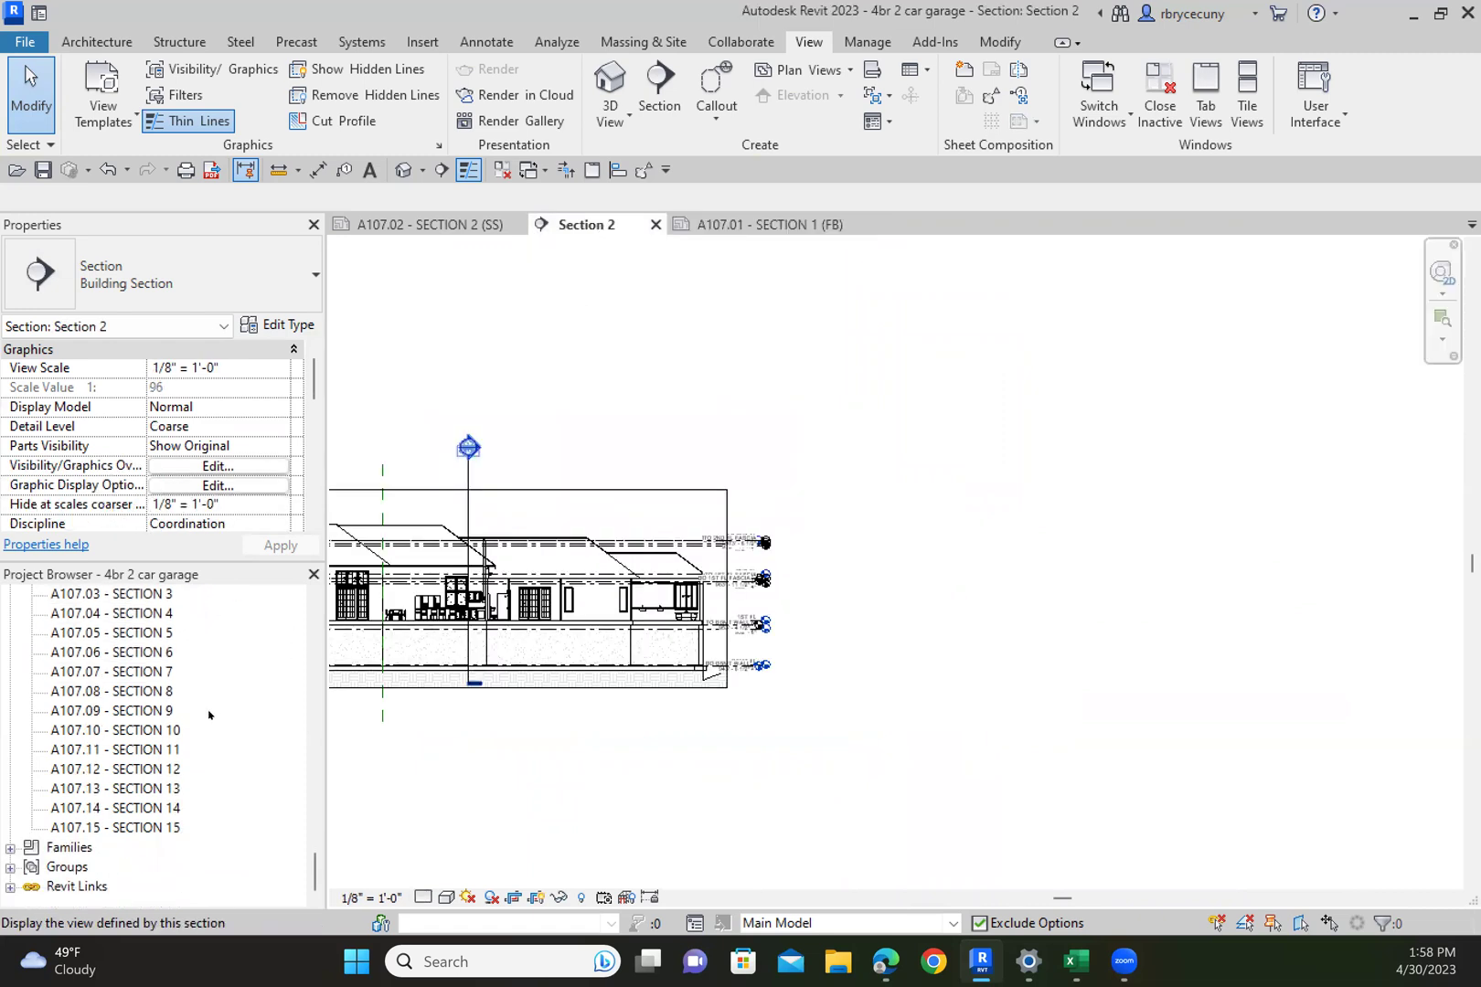
pyautogui.scroll(1, 197, 768)
pyautogui.scroll(10, 196, 768)
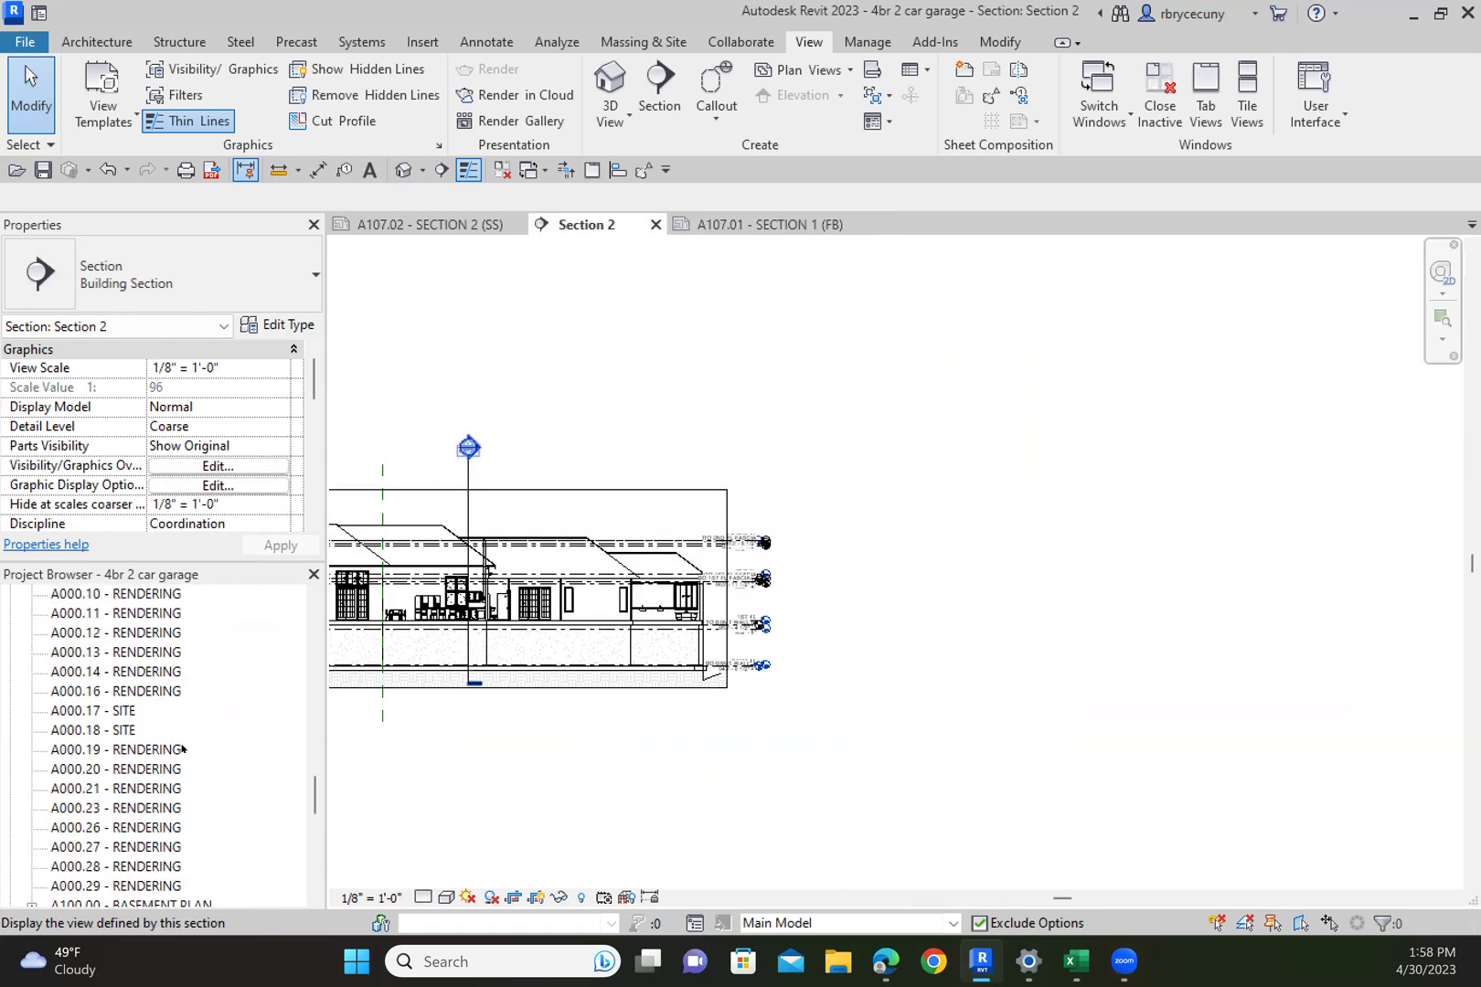
pyautogui.scroll(6, 182, 750)
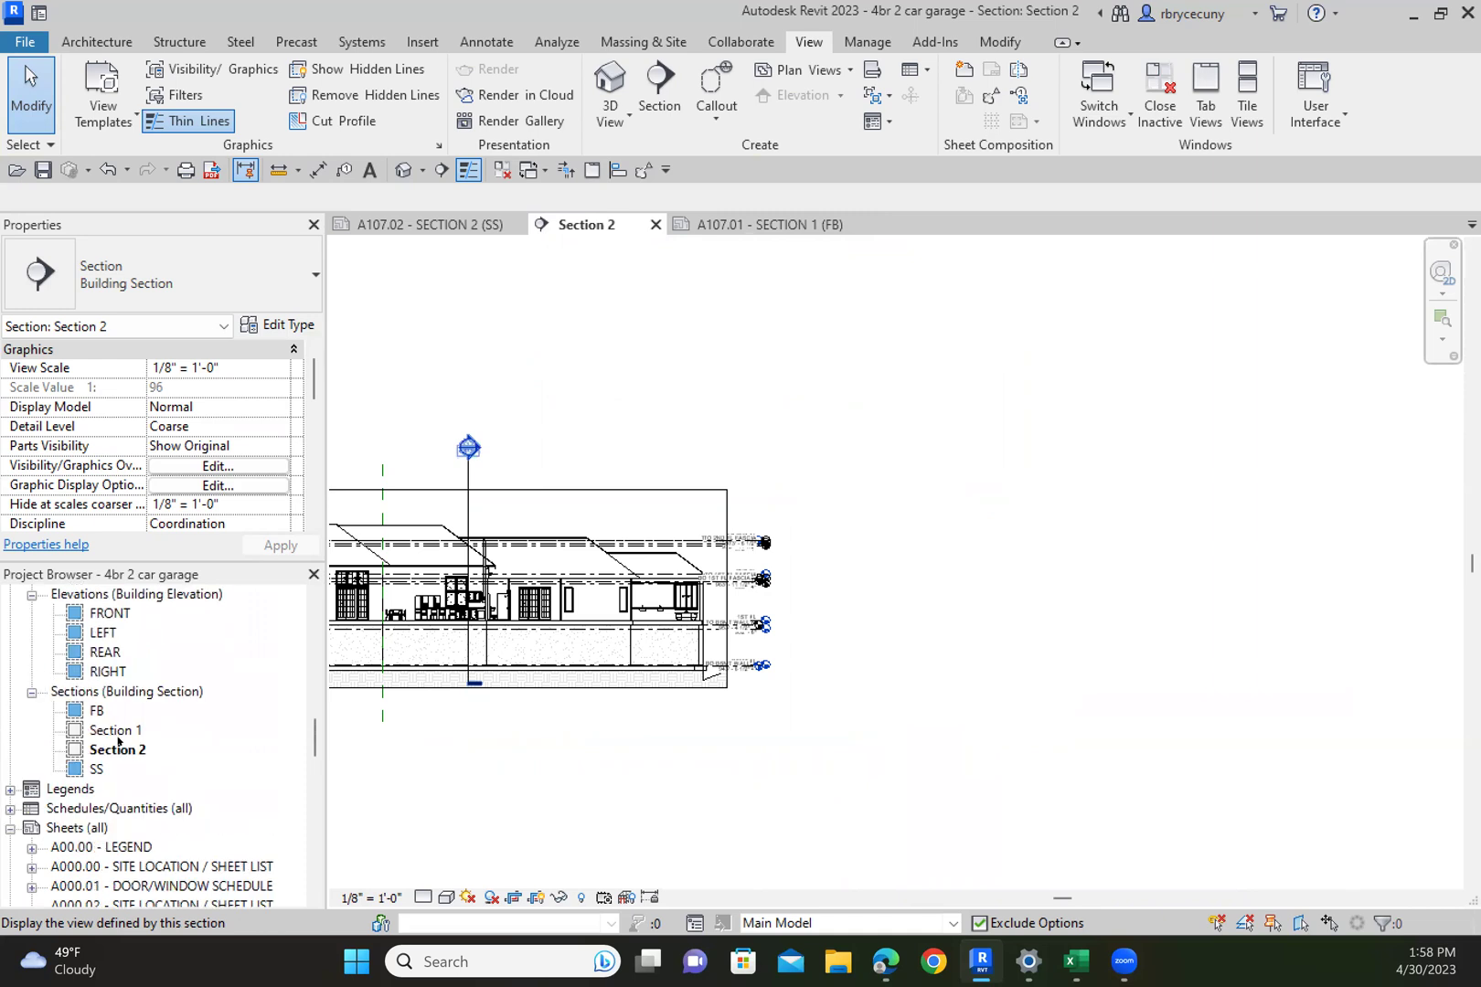
pyautogui.rightClick(117, 749)
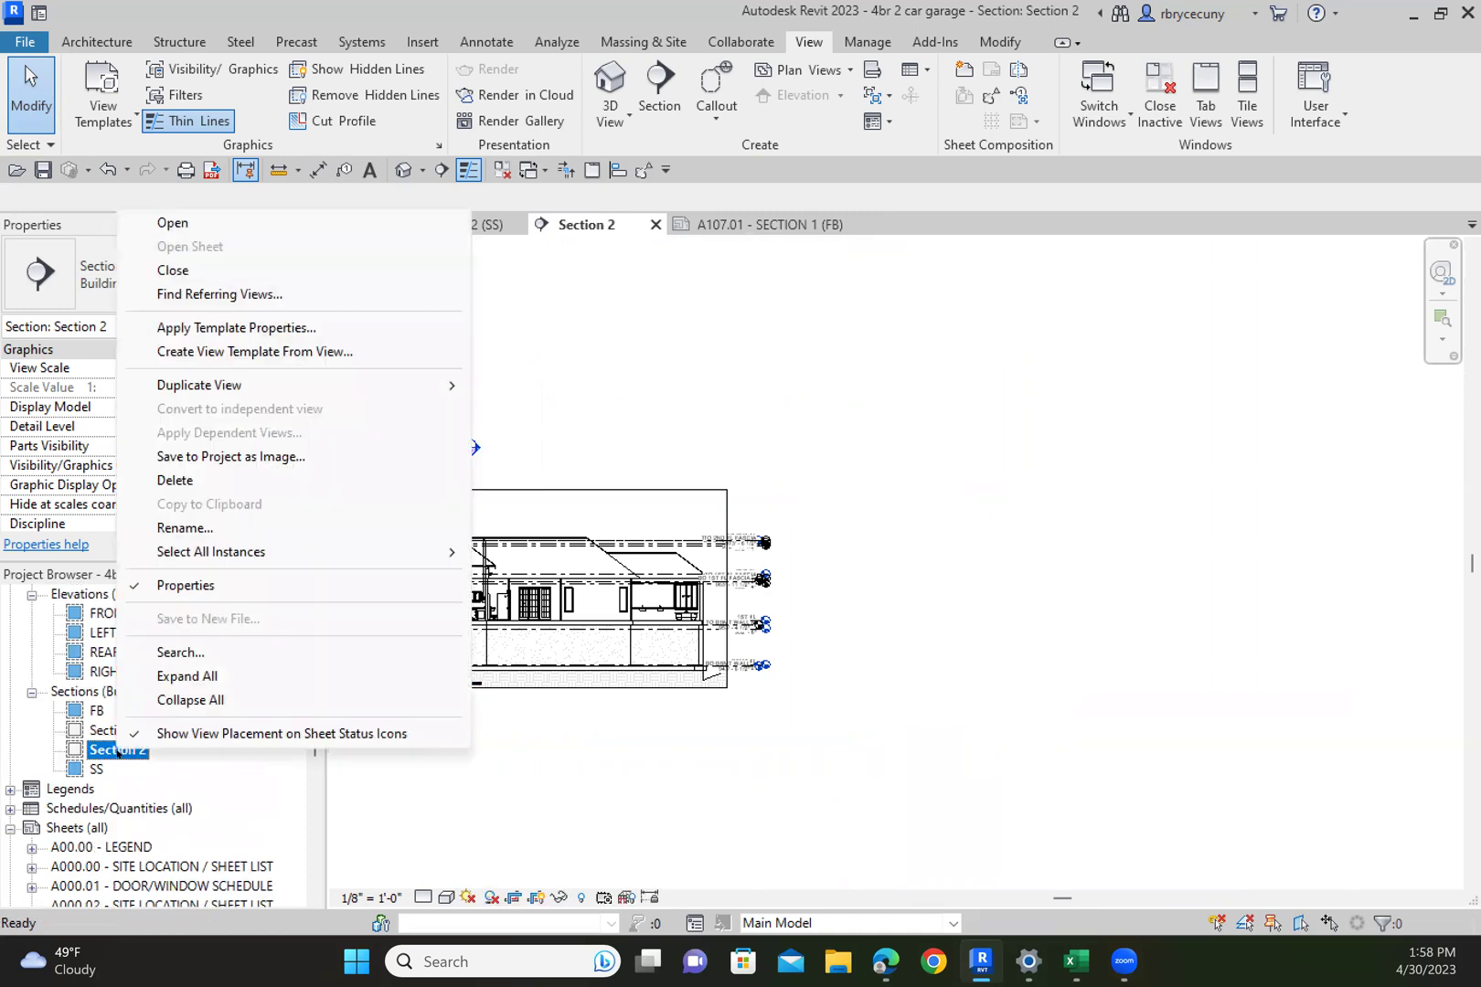
pyautogui.click(175, 480)
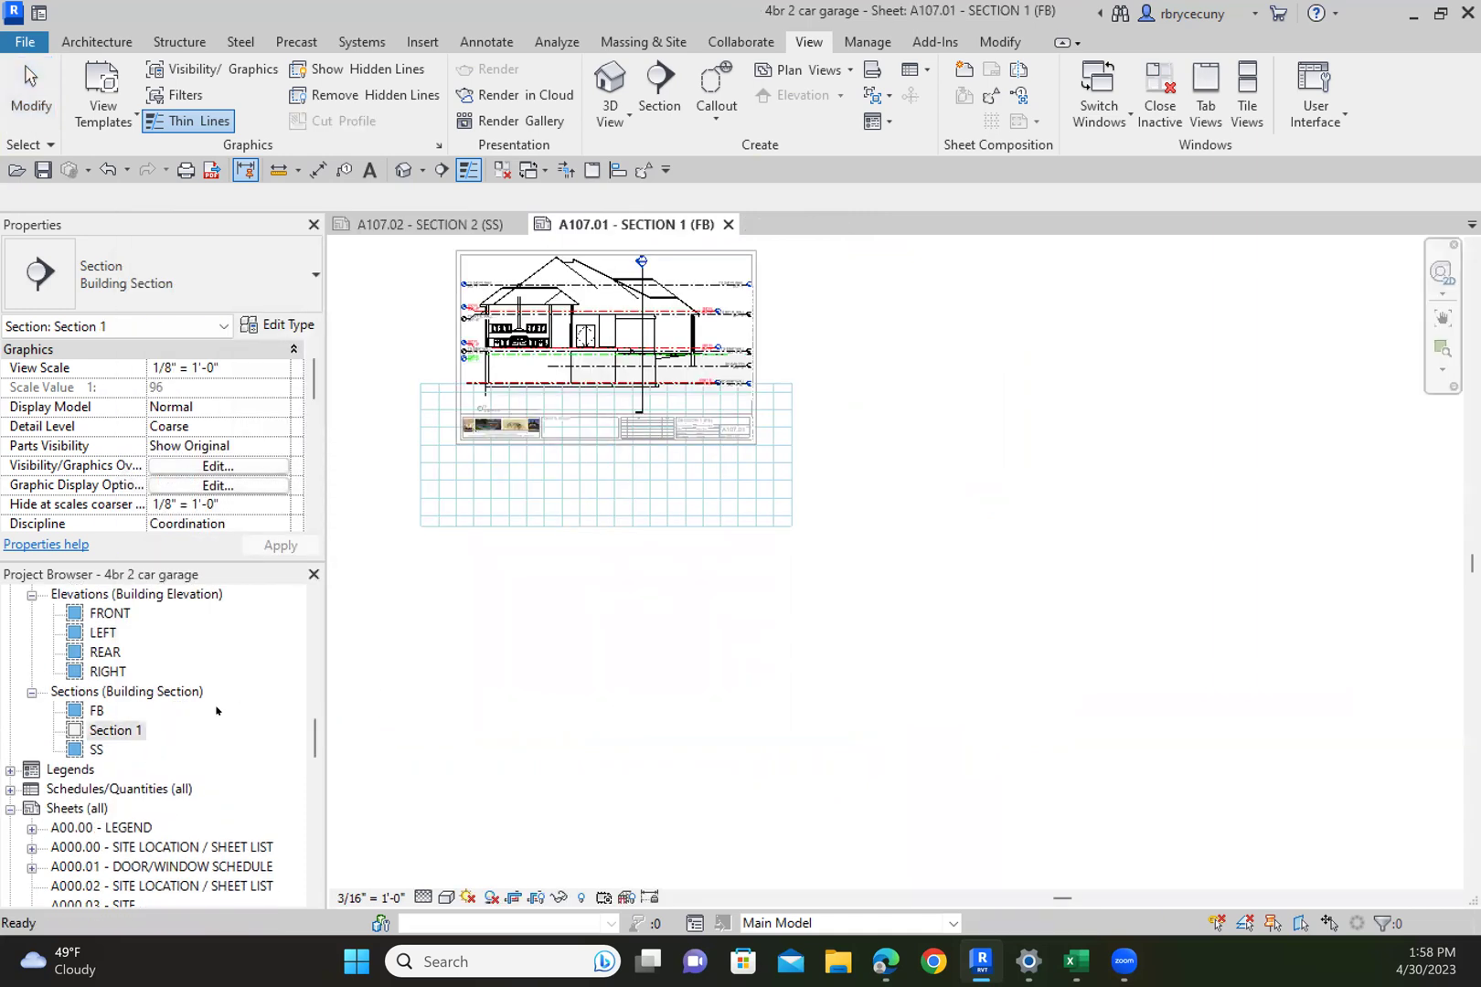
# Open the 1ST FL ARCH floor plan and bring the whole plan with its section lines into view
pyautogui.scroll(-10, 217, 711)
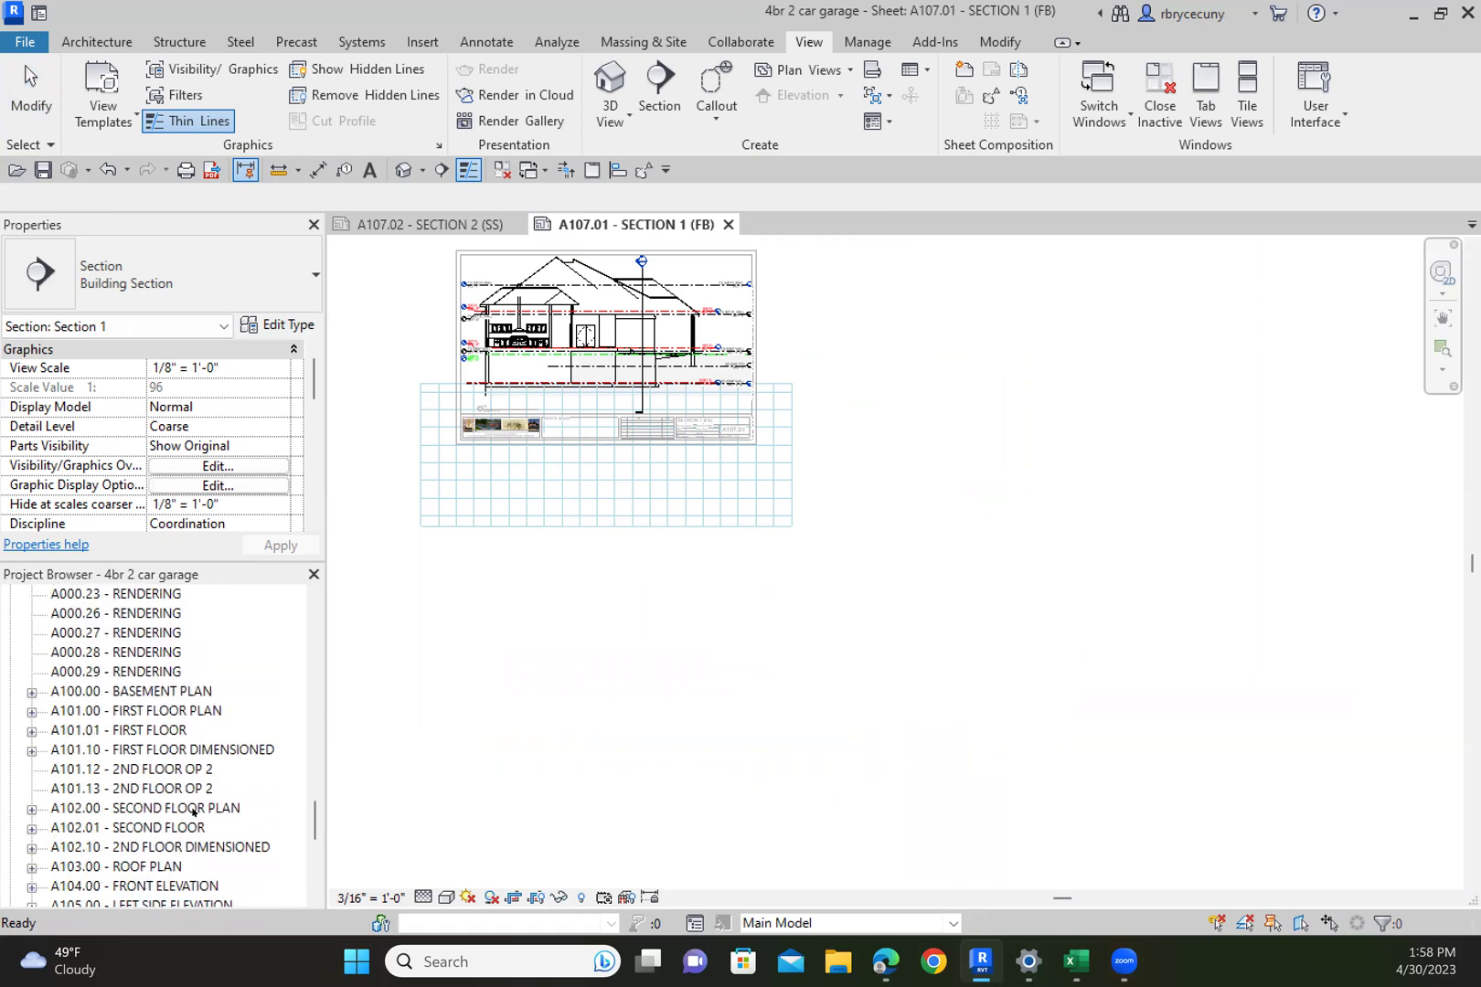
pyautogui.scroll(12, 192, 811)
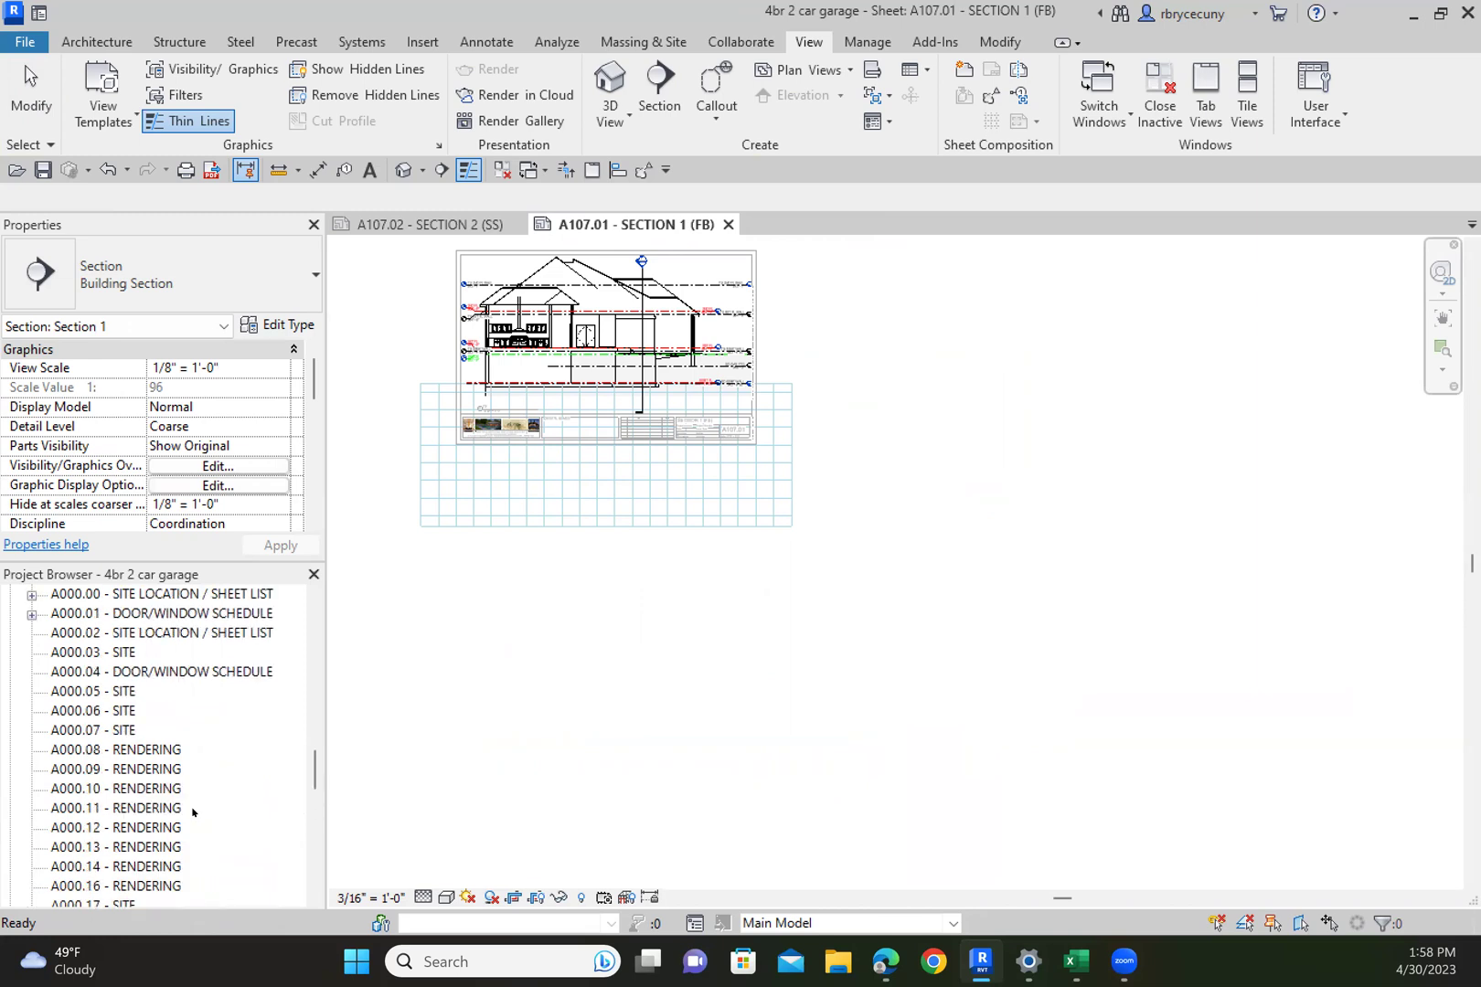
pyautogui.scroll(-1, 156, 861)
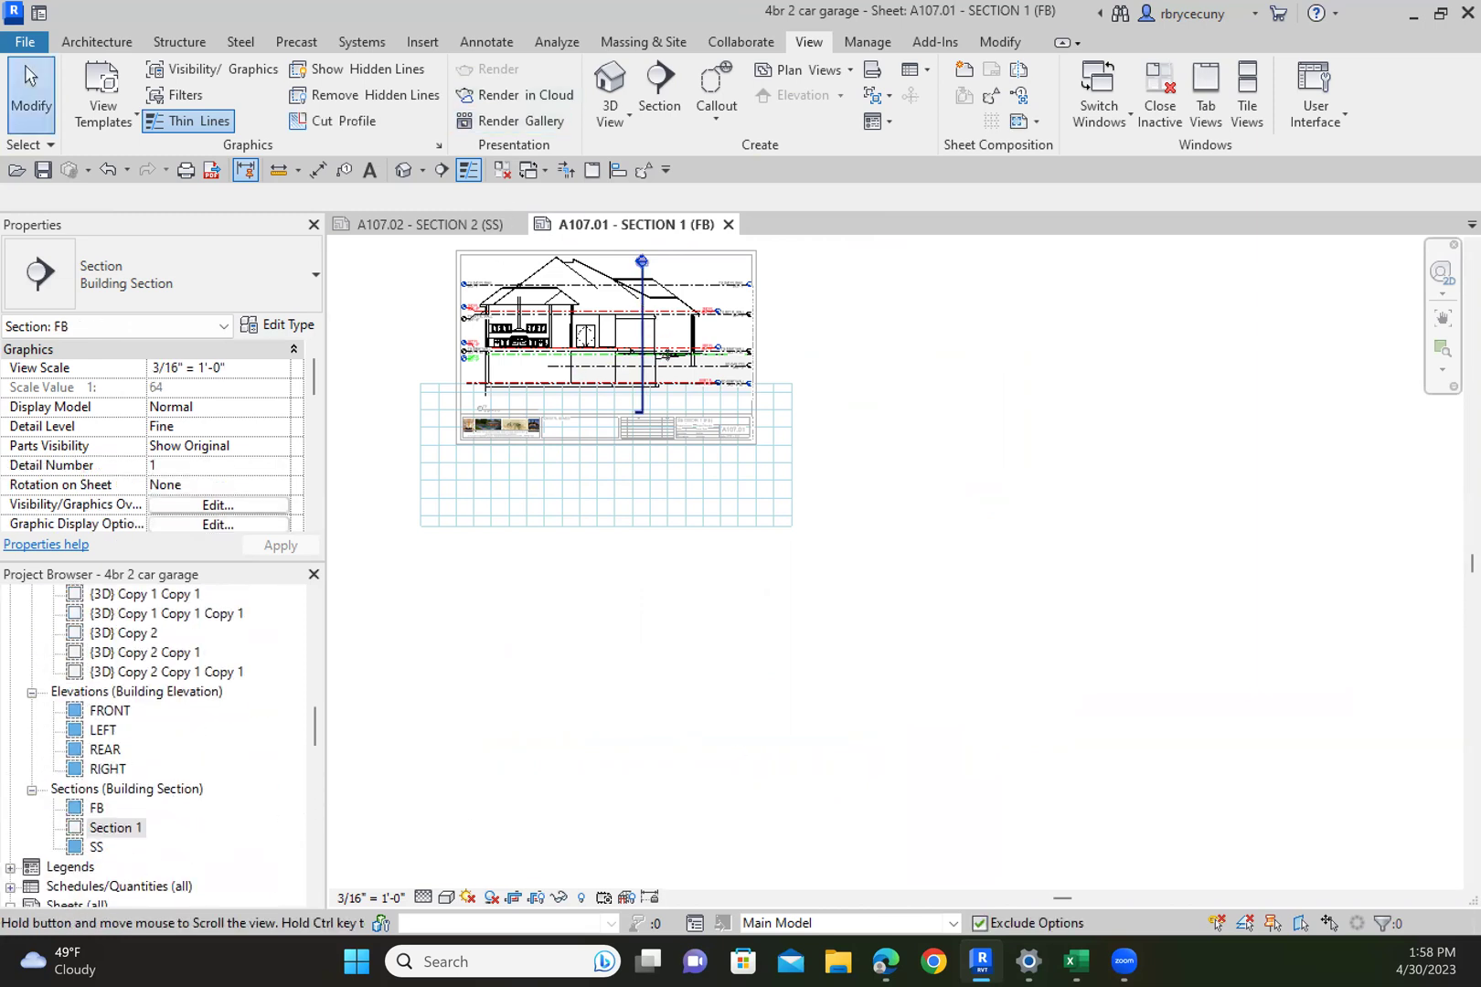
pyautogui.scroll(1, 676, 389)
pyautogui.scroll(-1, 675, 389)
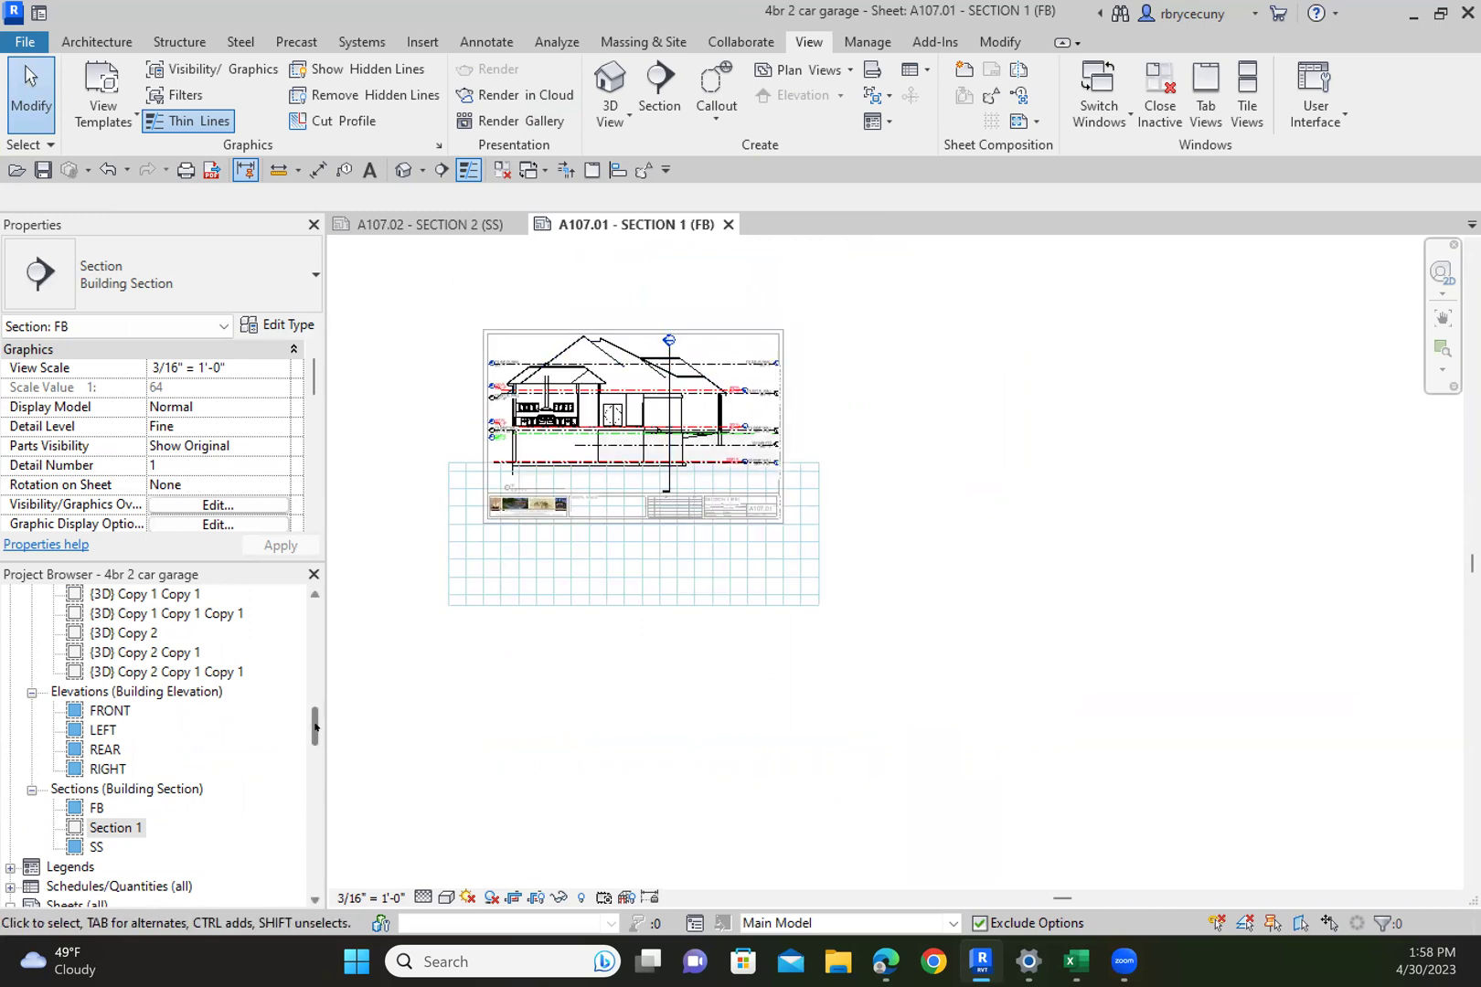
pyautogui.moveTo(315, 726); pyautogui.dragTo(315, 617)
pyautogui.rightClick(107, 673)
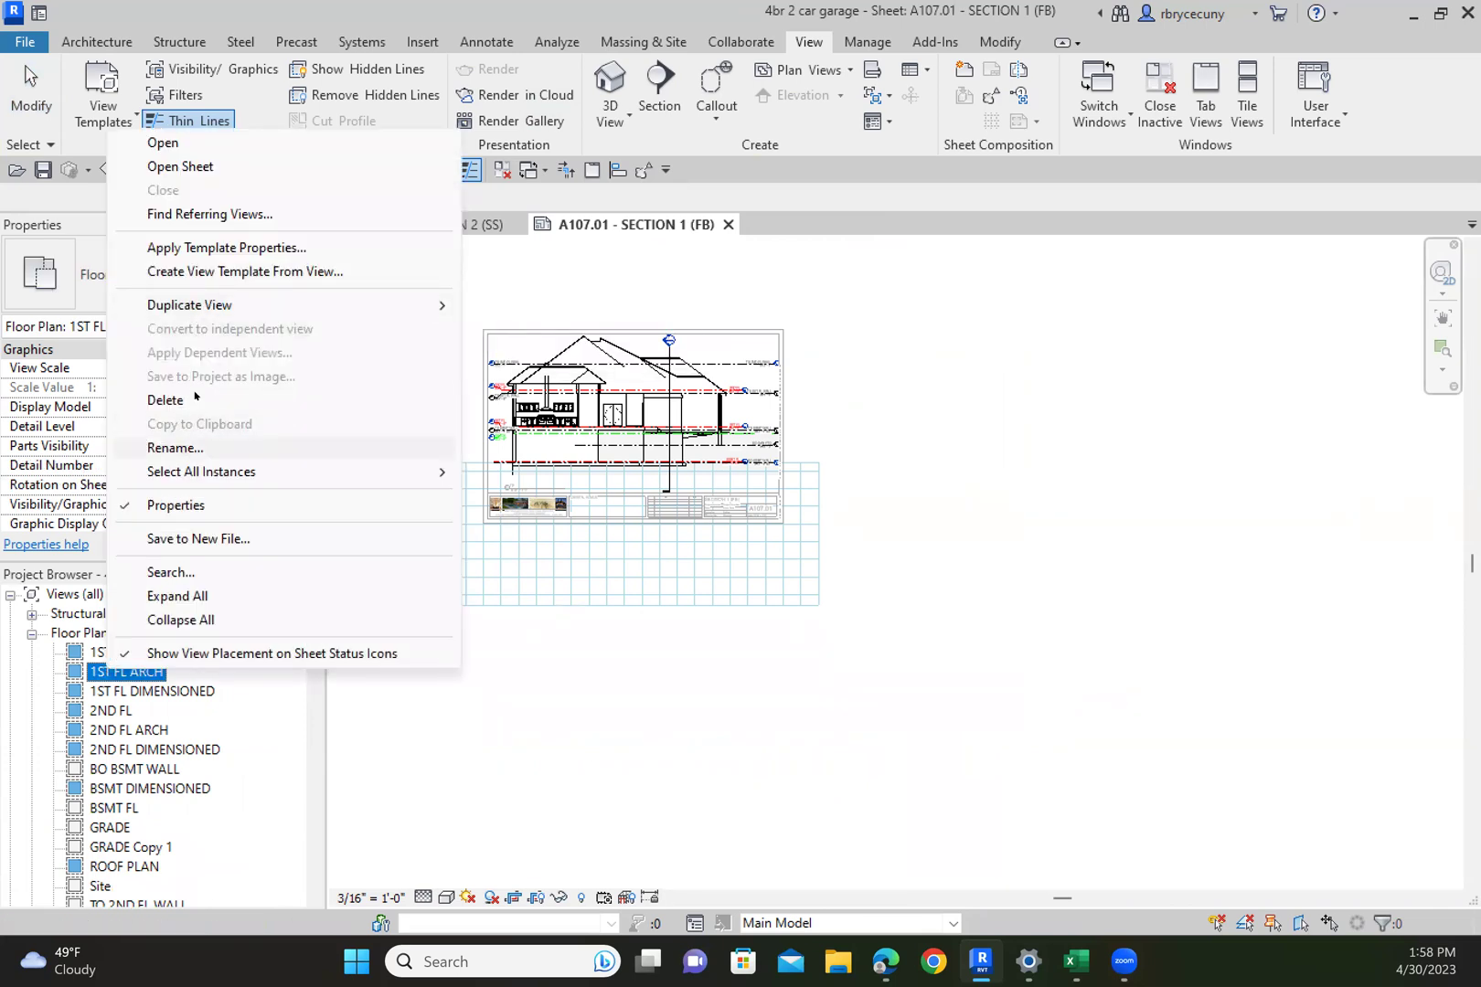
pyautogui.click(101, 675)
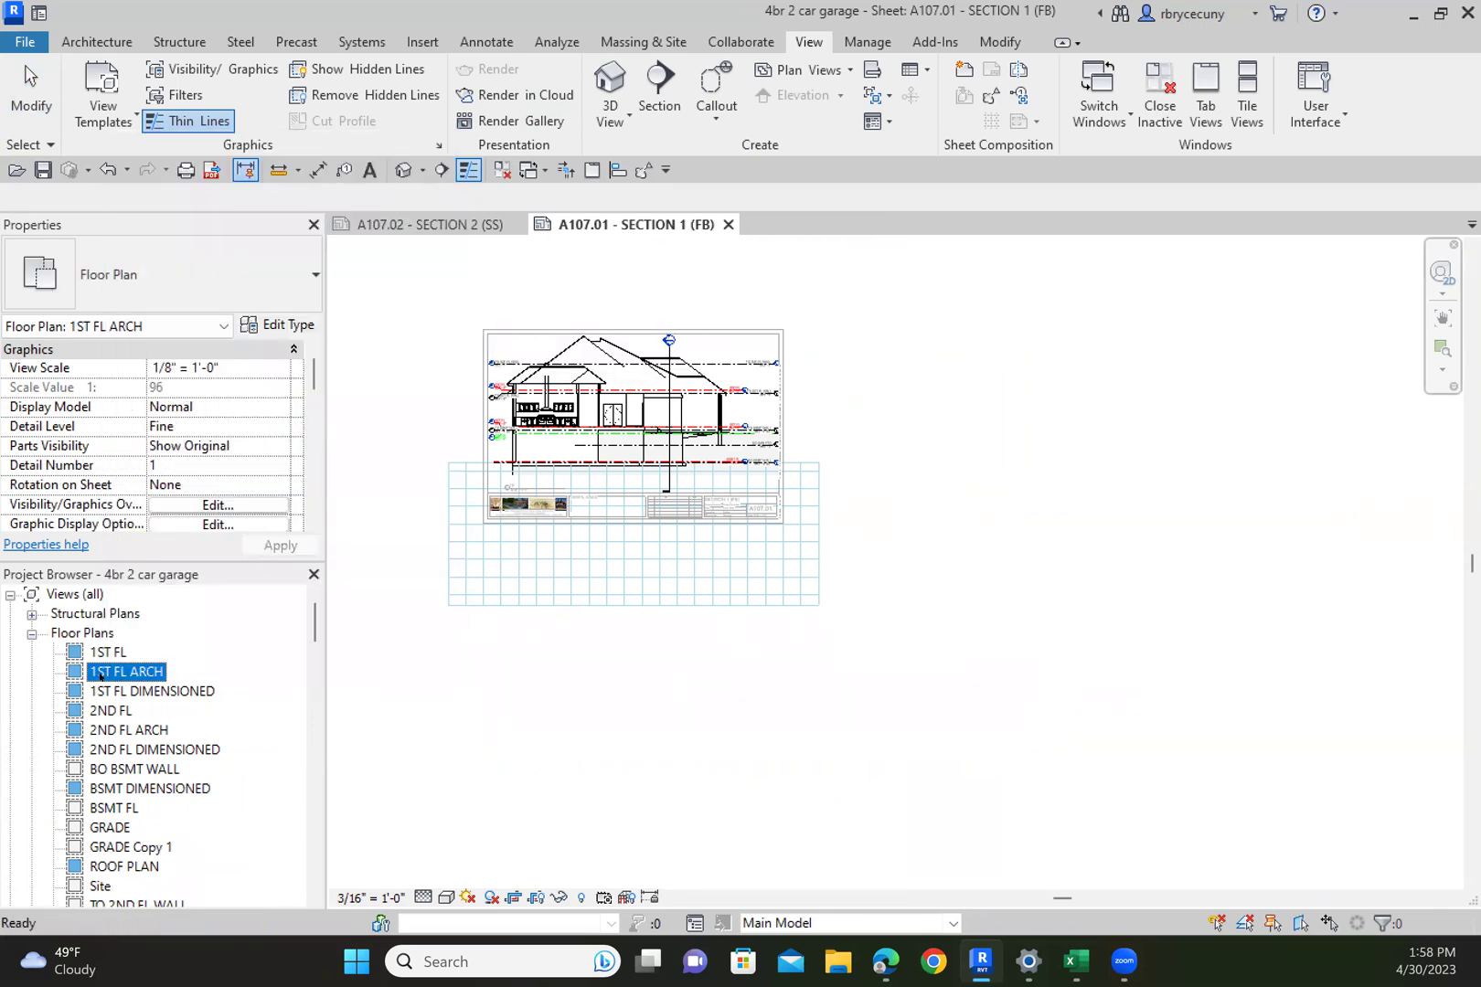
pyautogui.doubleClick(100, 674)
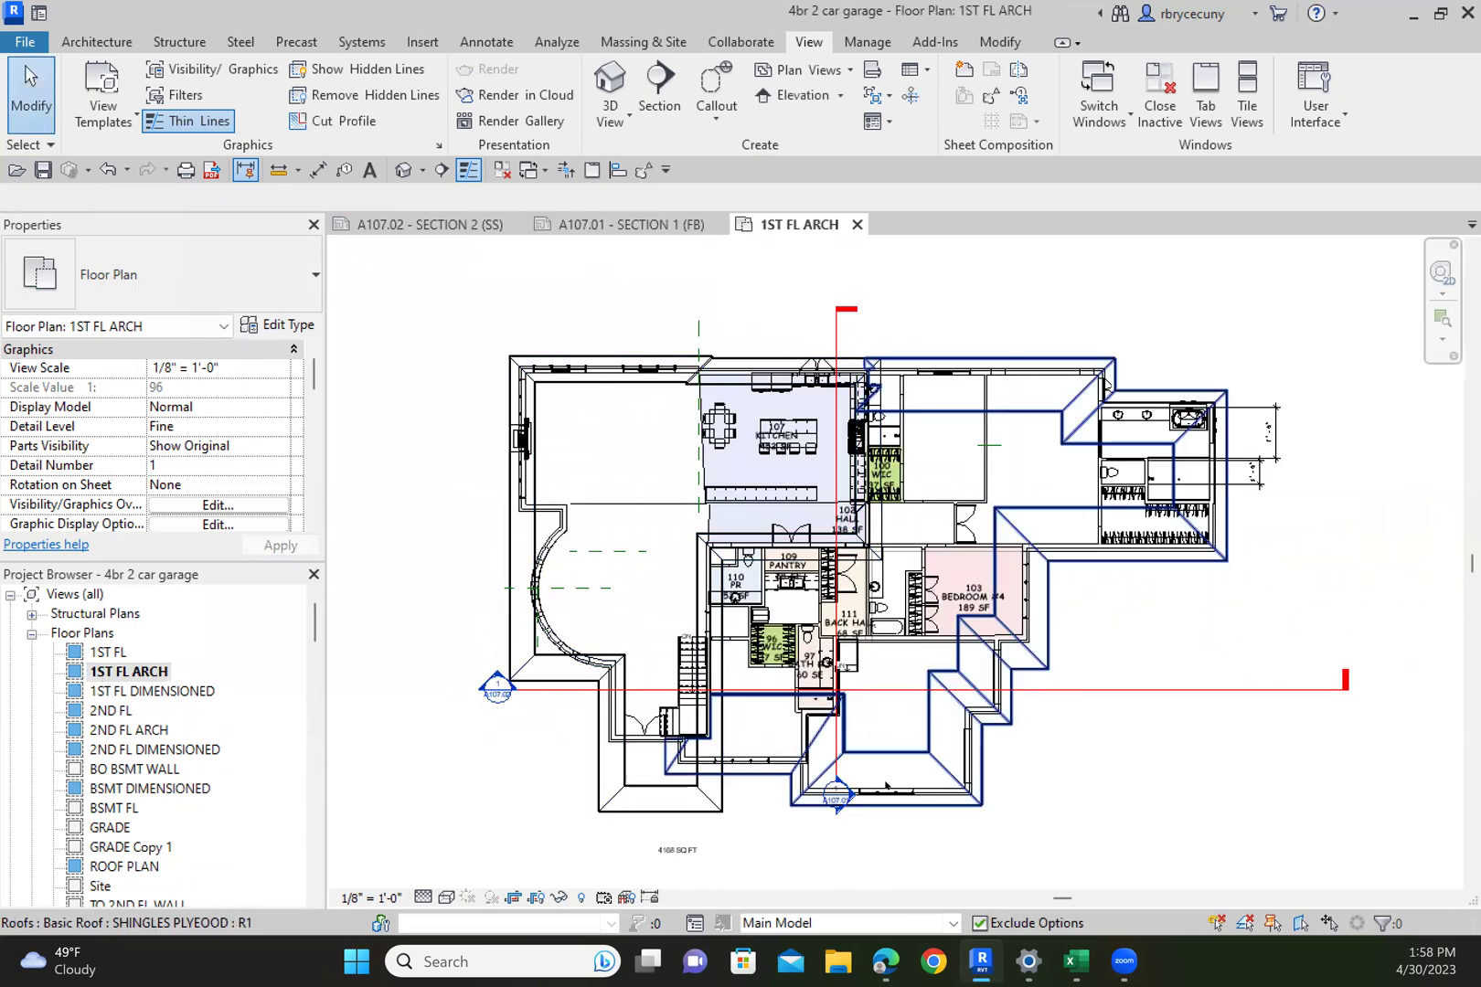
pyautogui.moveTo(870, 697); pyautogui.dragTo(839, 661, button='middle')
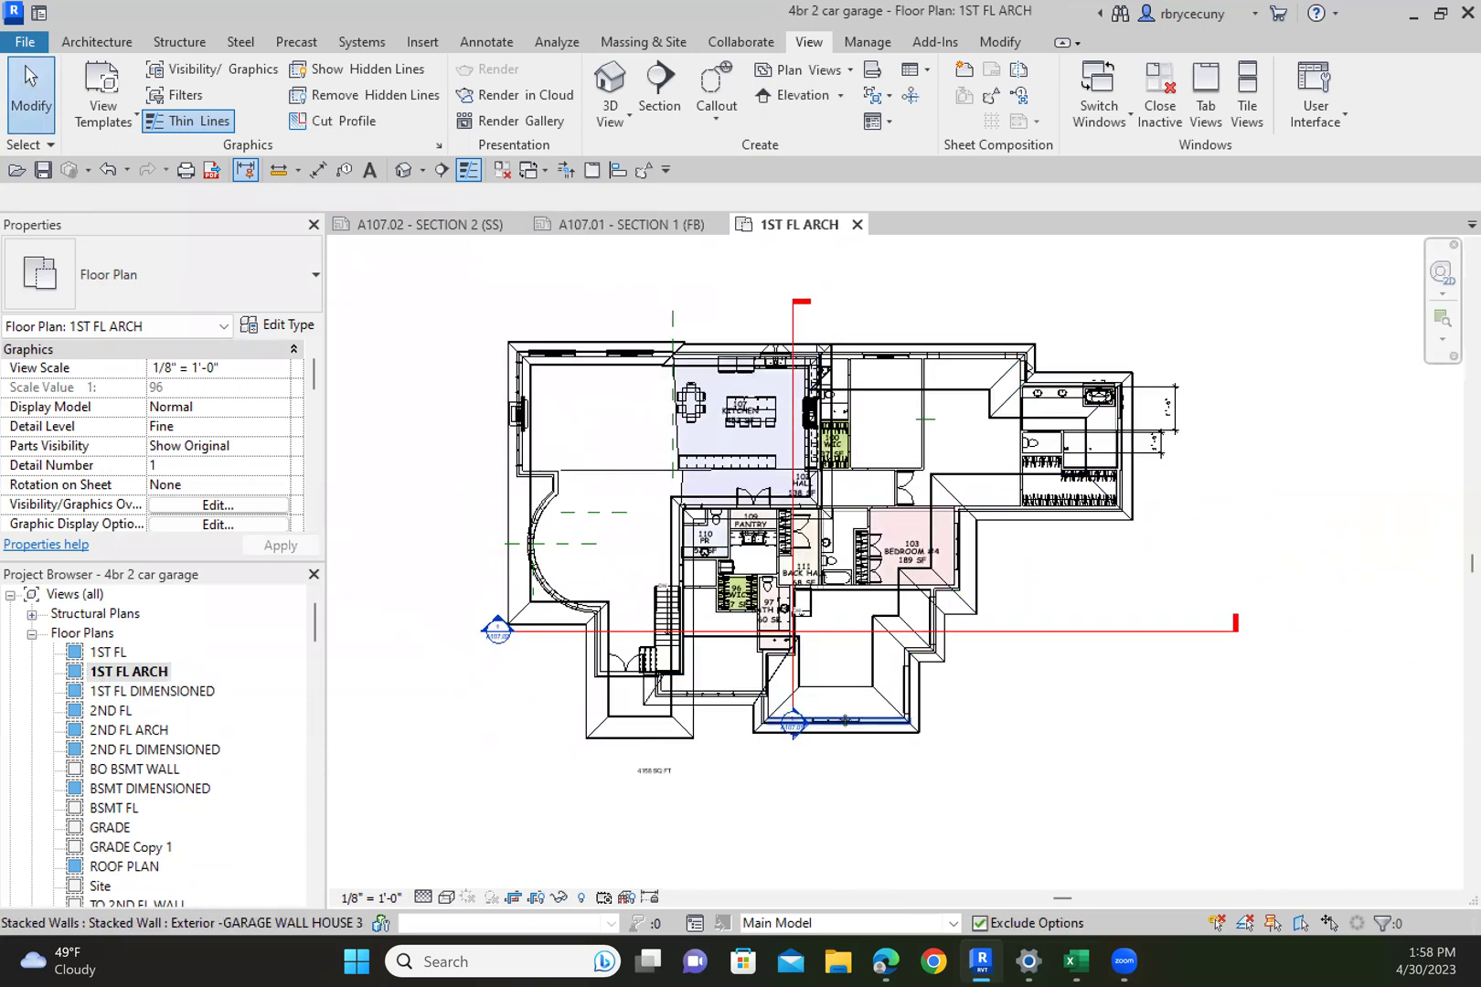
pyautogui.scroll(-1, 760, 666)
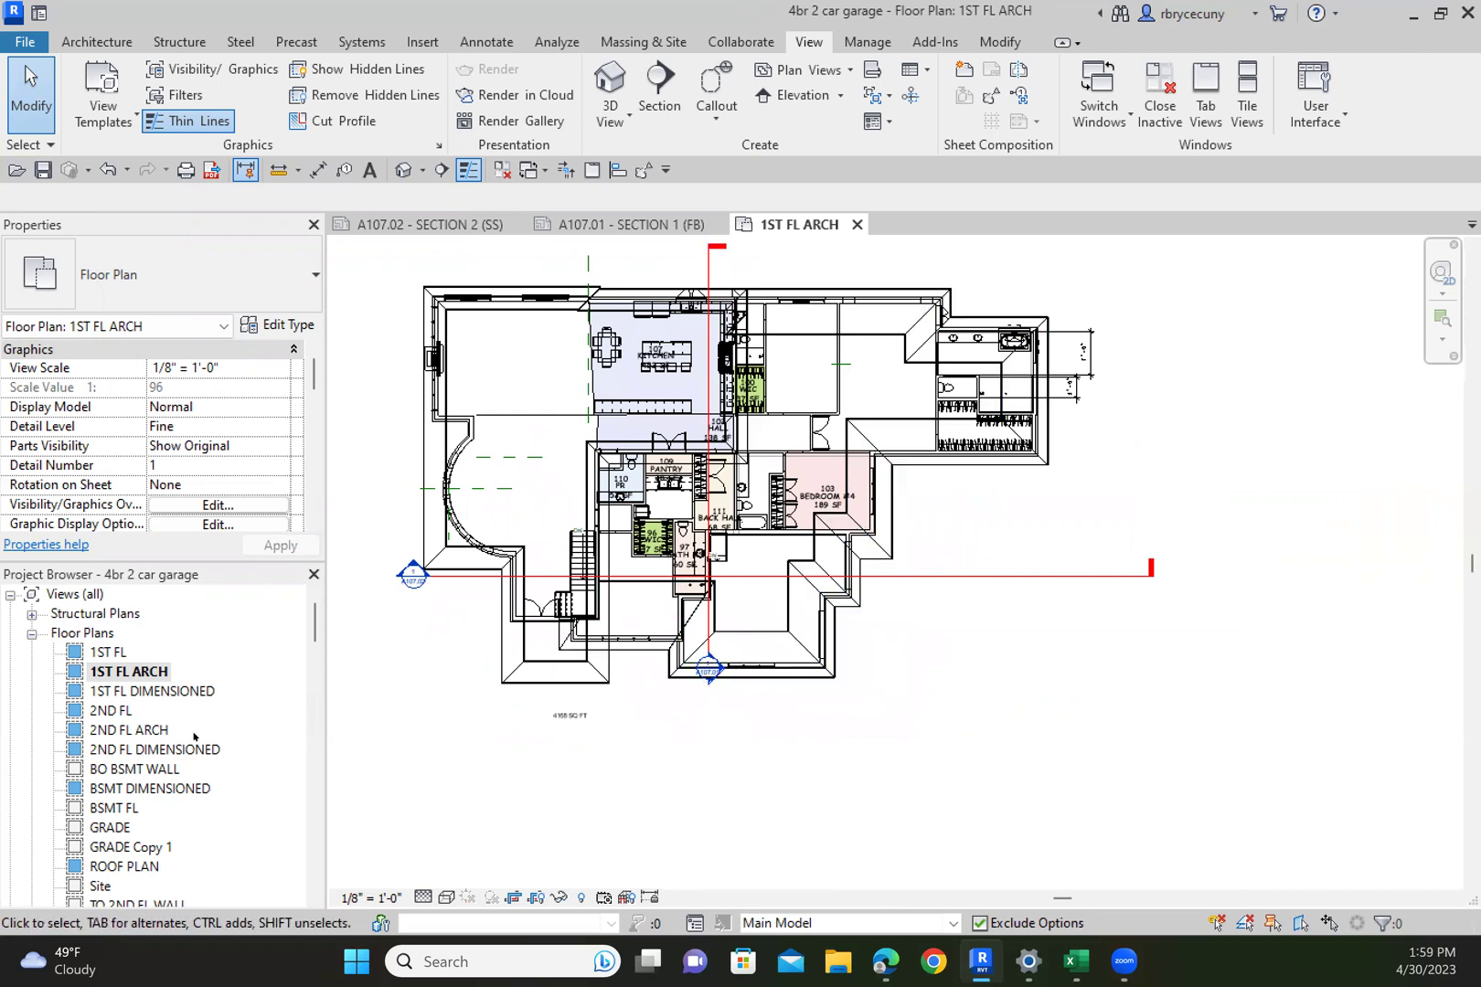
# Open sheet A101.01 - FIRST FLOOR and center it in the drawing area
pyautogui.scroll(-15, 128, 715)
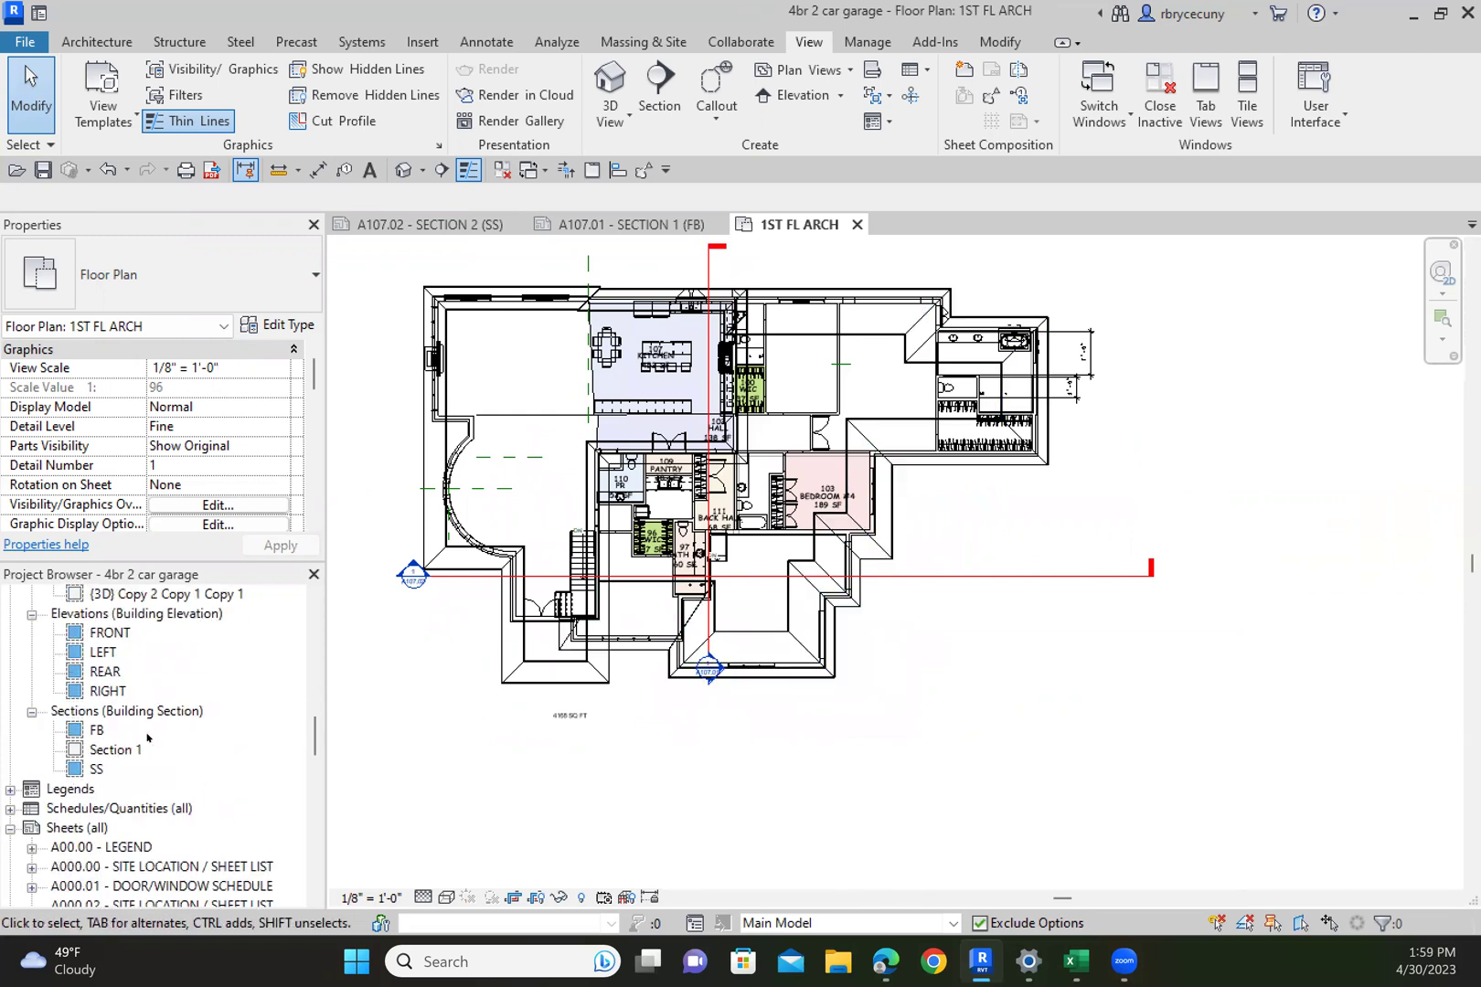
pyautogui.scroll(-11, 146, 737)
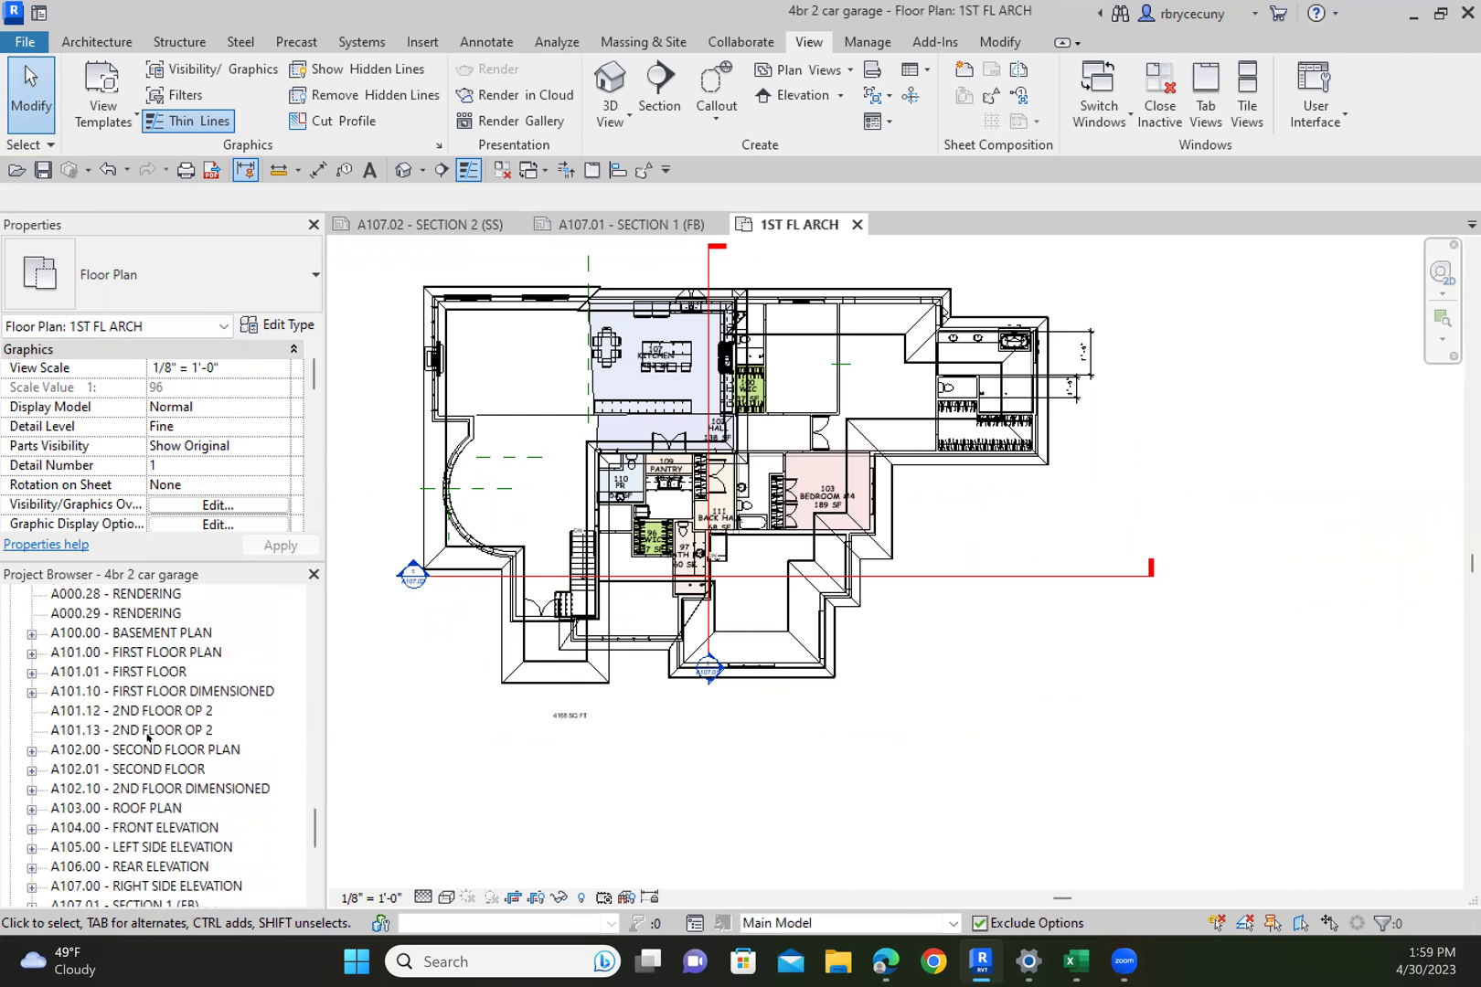
pyautogui.click(145, 672)
pyautogui.doubleClick(145, 673)
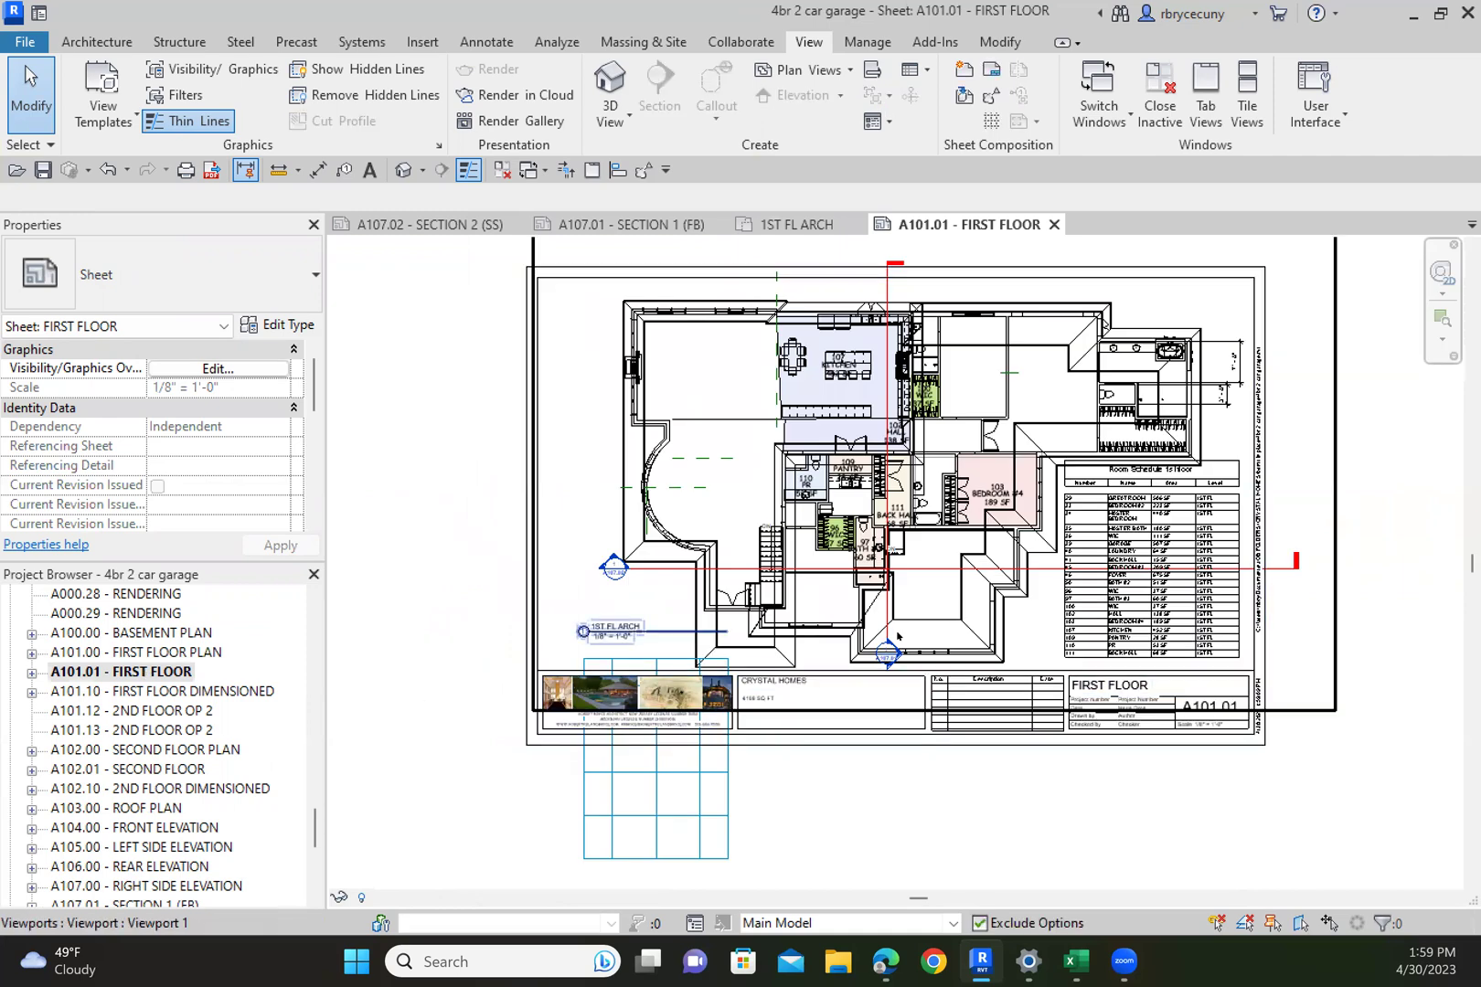
pyautogui.moveTo(898, 471); pyautogui.dragTo(778, 465, button='middle')
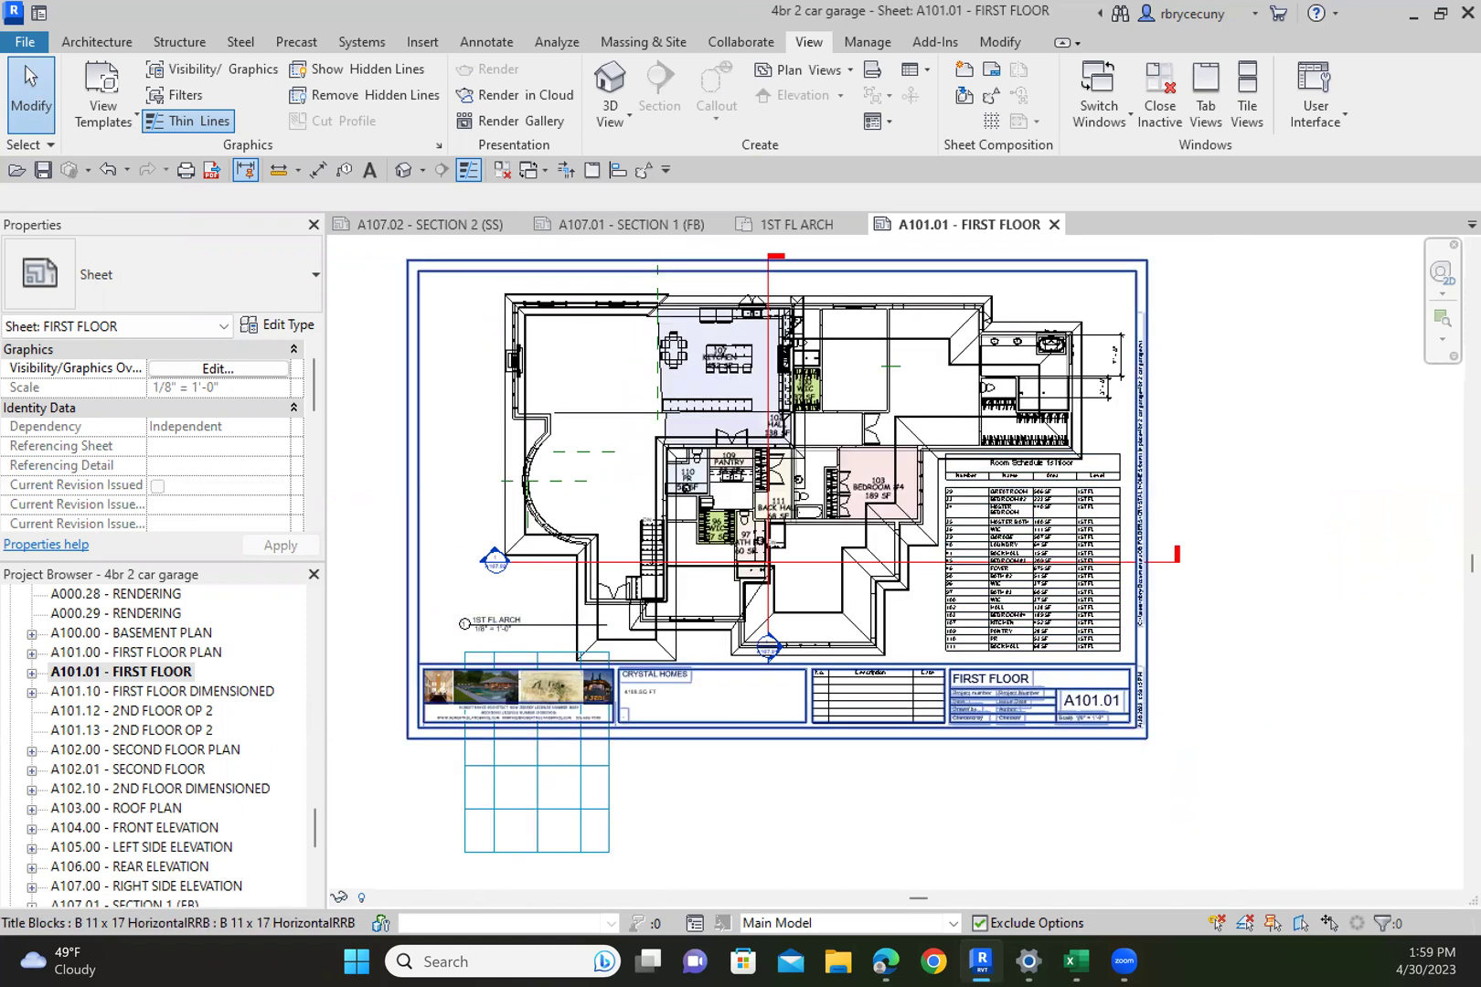
# Activate the 1ST FL ARCH viewport on sheet A101.01, focusing on the tail end of the SS section line
pyautogui.rightClick(1223, 504)
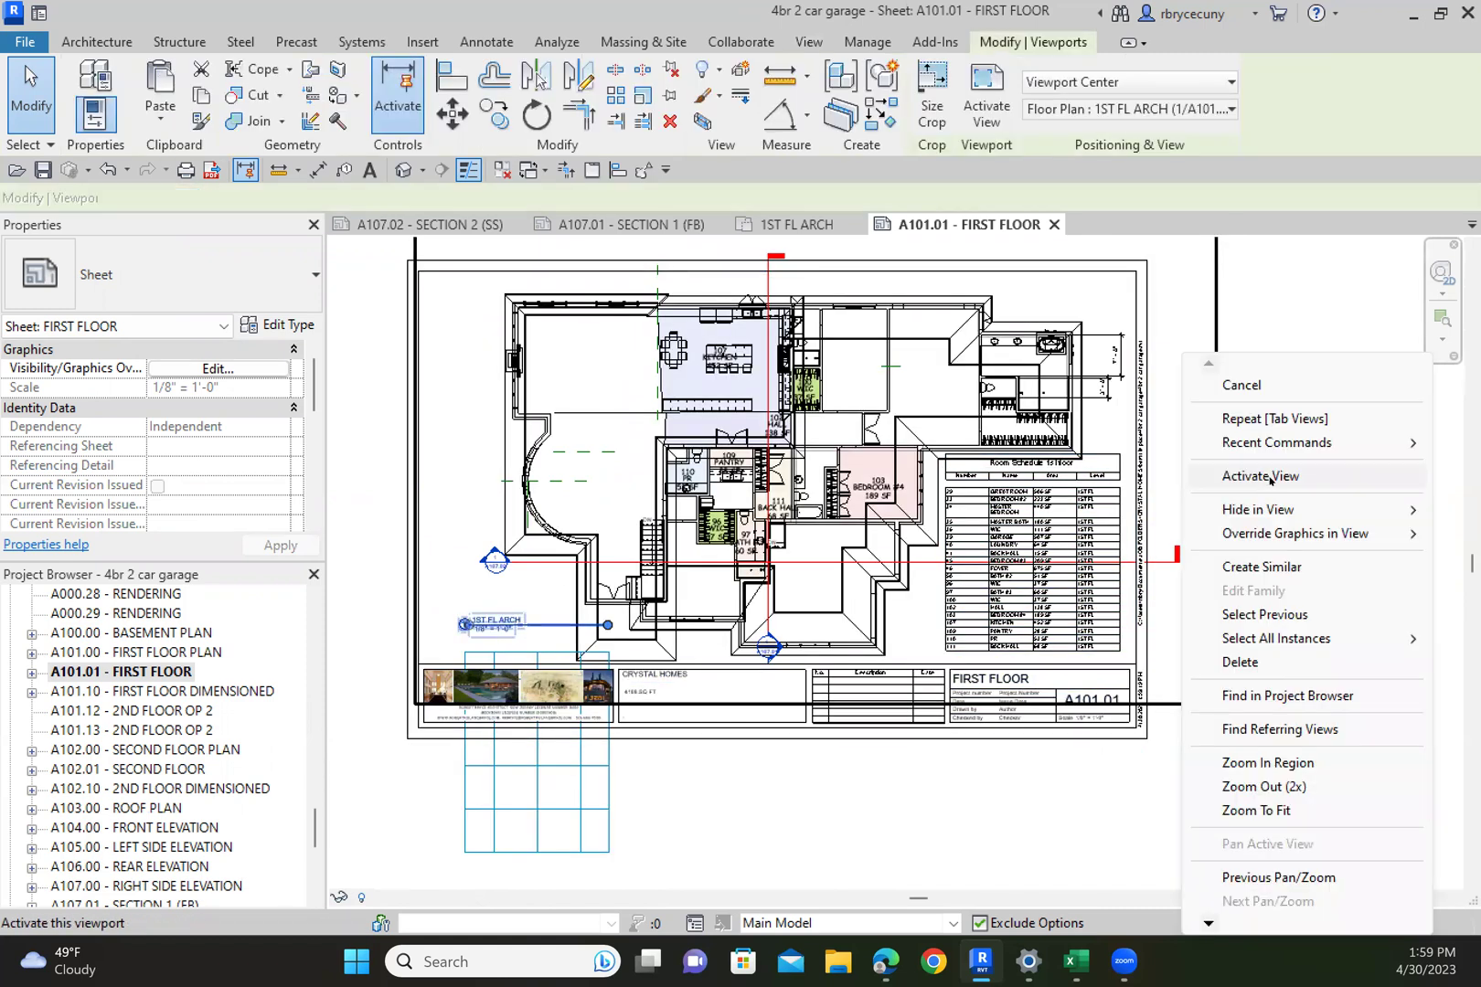
pyautogui.press('Return')
pyautogui.scroll(4, 1138, 548)
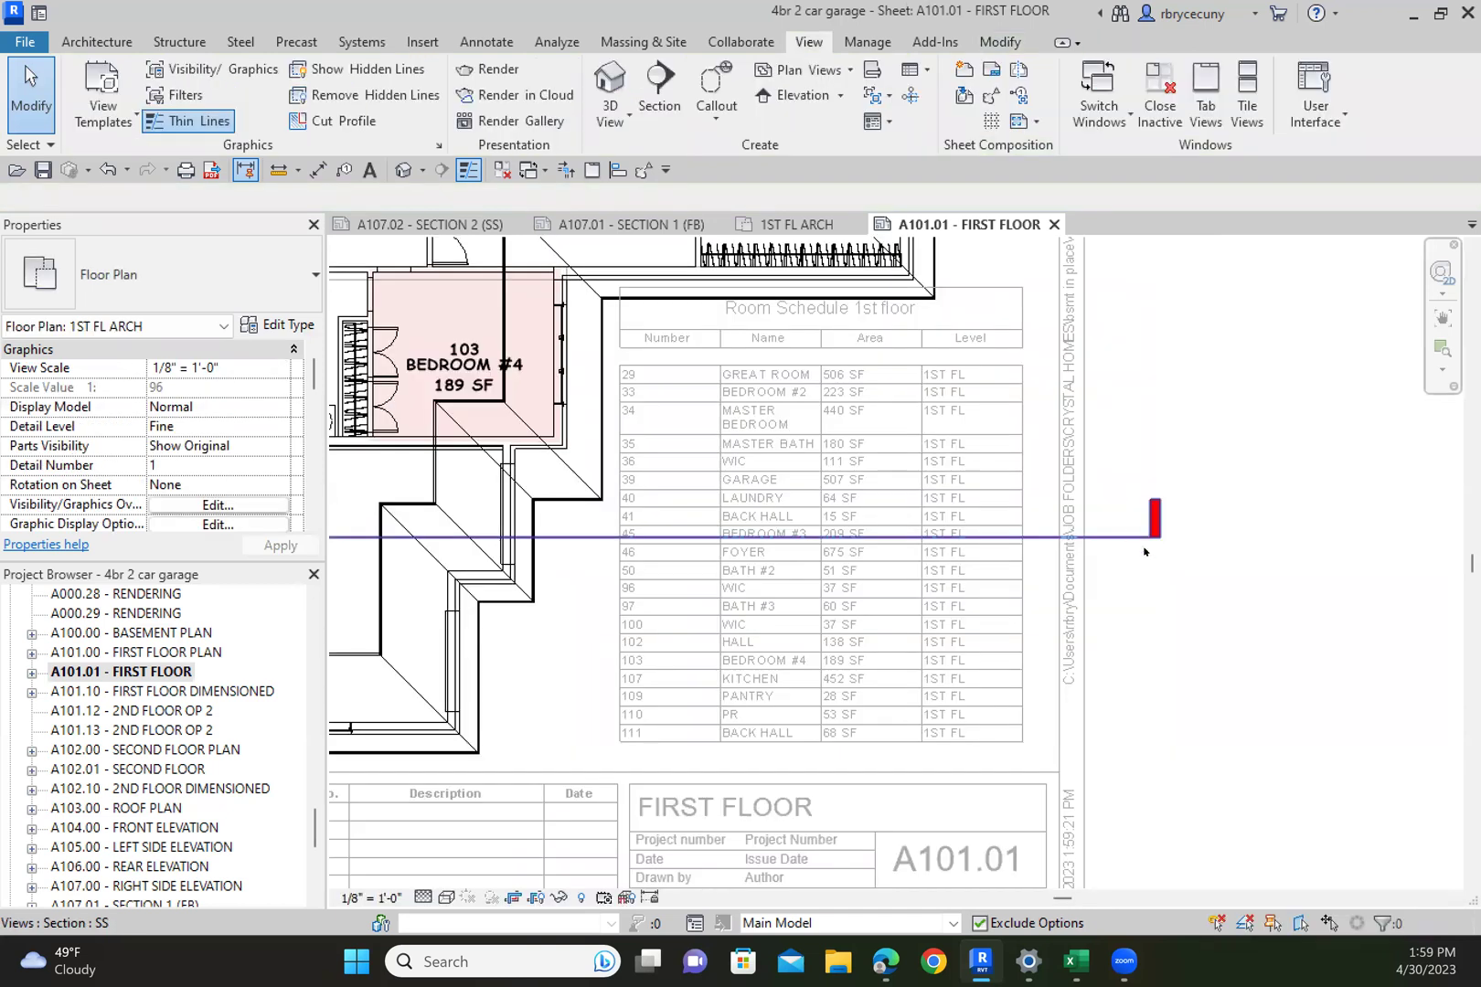
# Adjust both ends of the SS section line so its tail and head sit just inside the sheet's right and left borders
pyautogui.click(1145, 540)
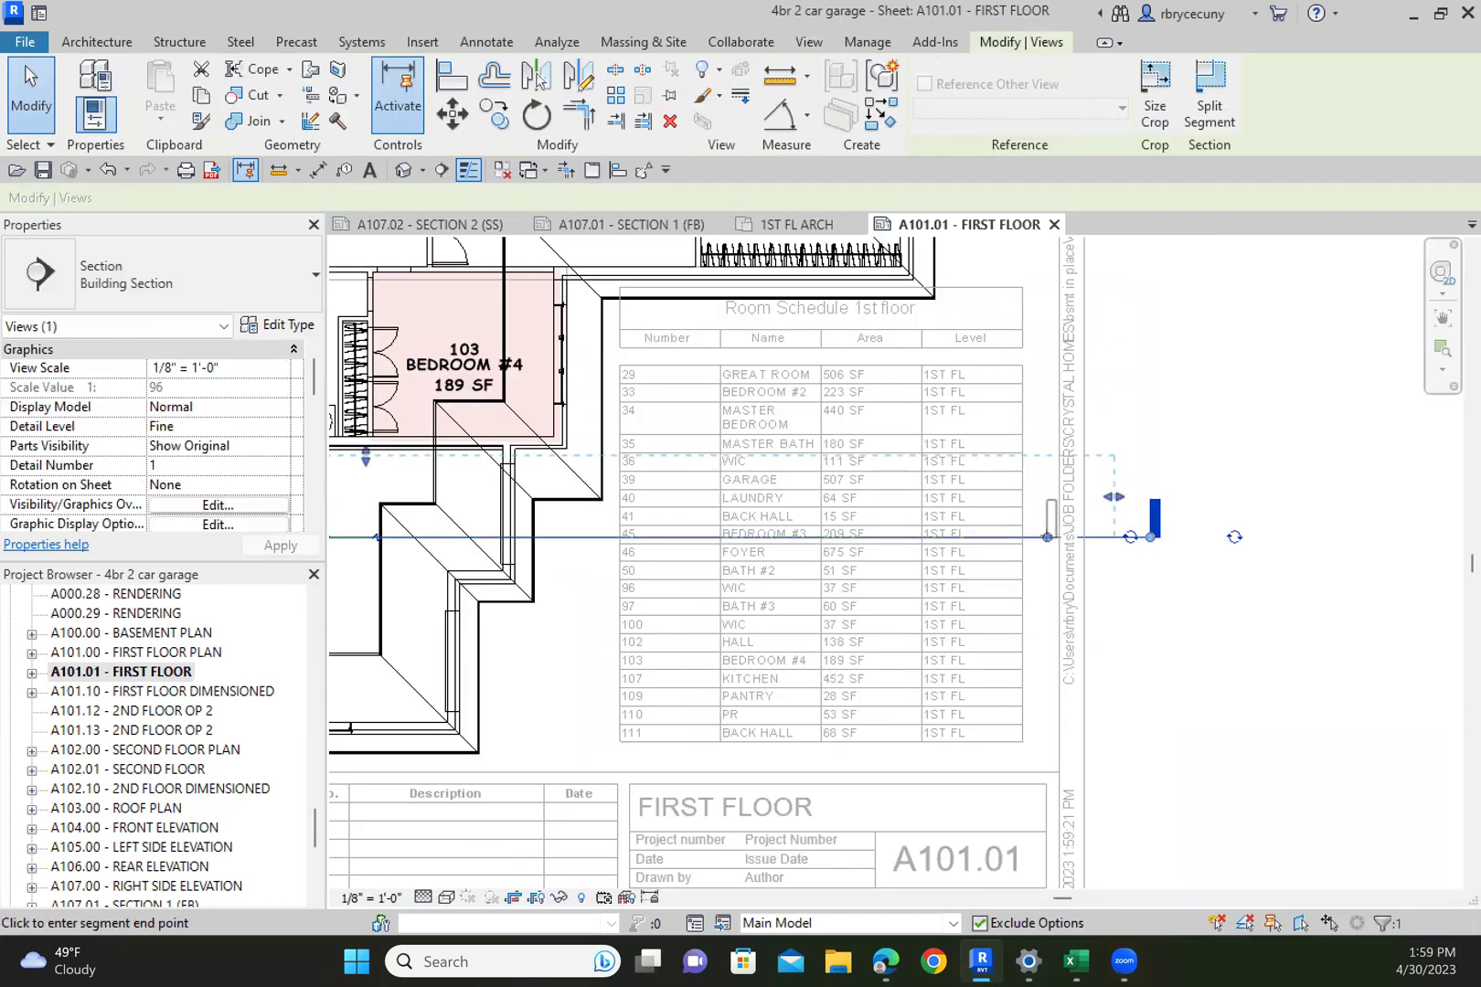
pyautogui.moveTo(1150, 537); pyautogui.dragTo(1047, 536)
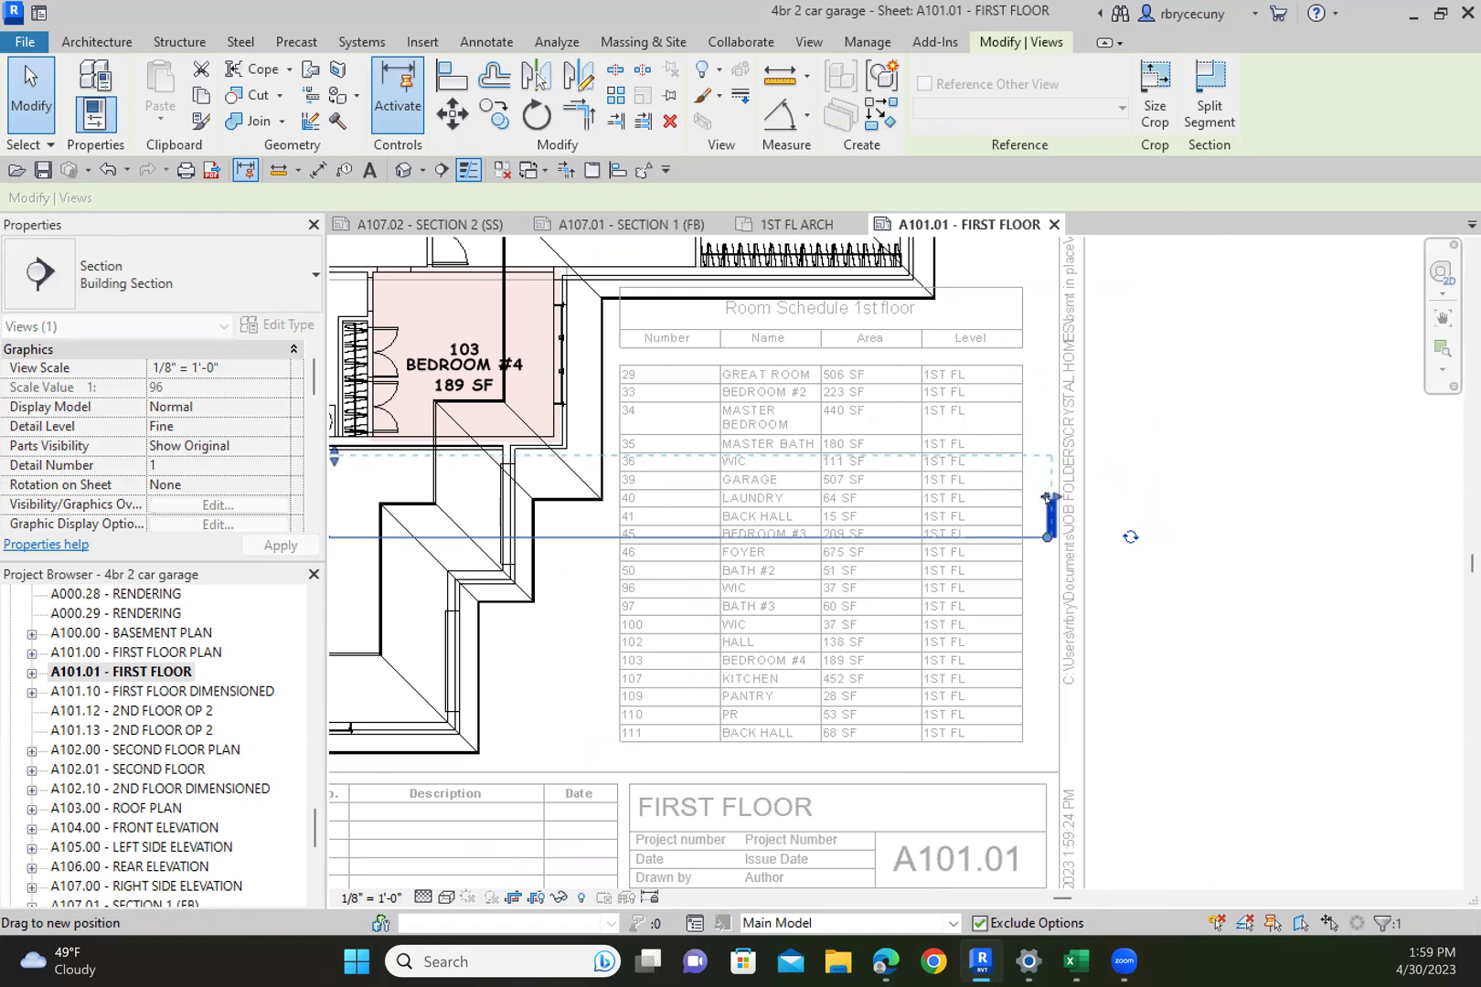
pyautogui.scroll(-4, 1122, 586)
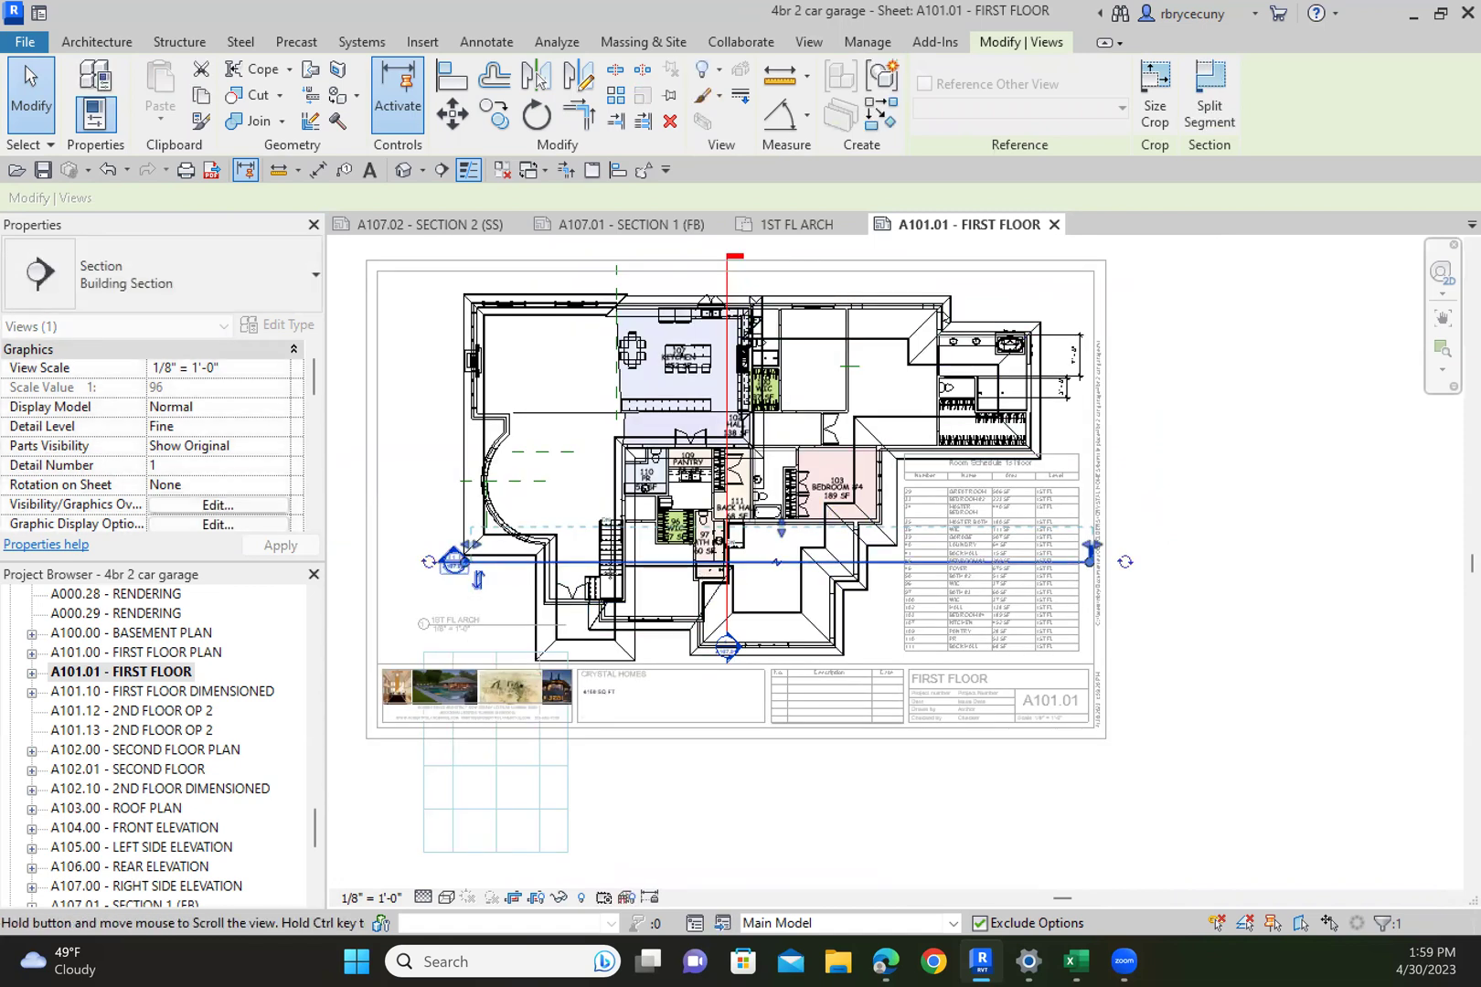
pyautogui.scroll(3, 523, 570)
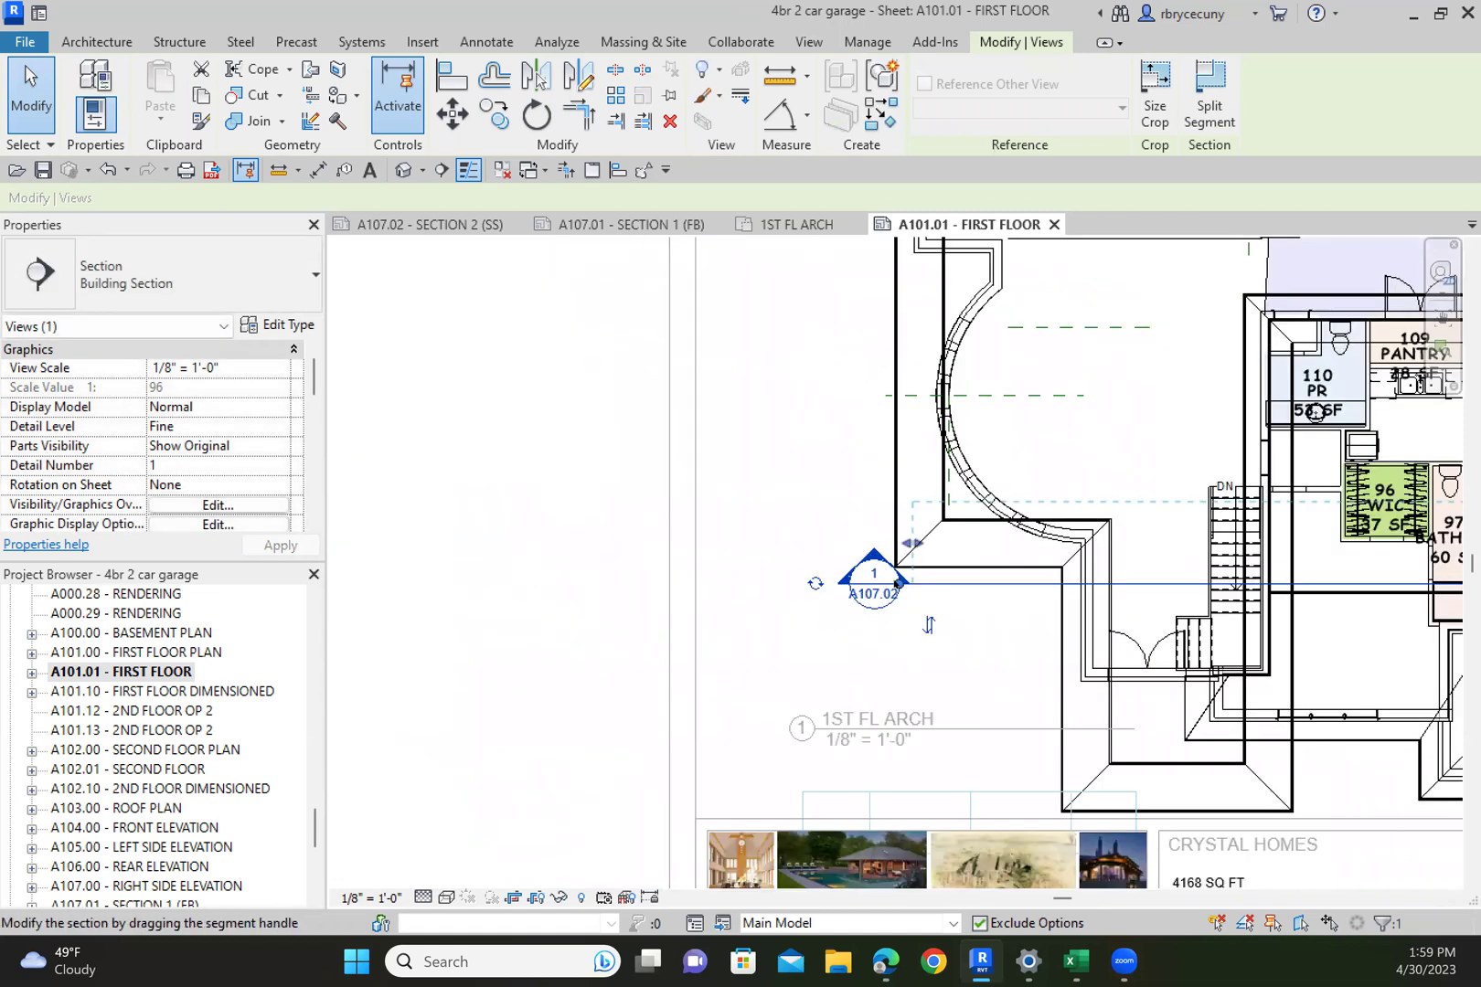
pyautogui.moveTo(898, 582); pyautogui.dragTo(760, 582)
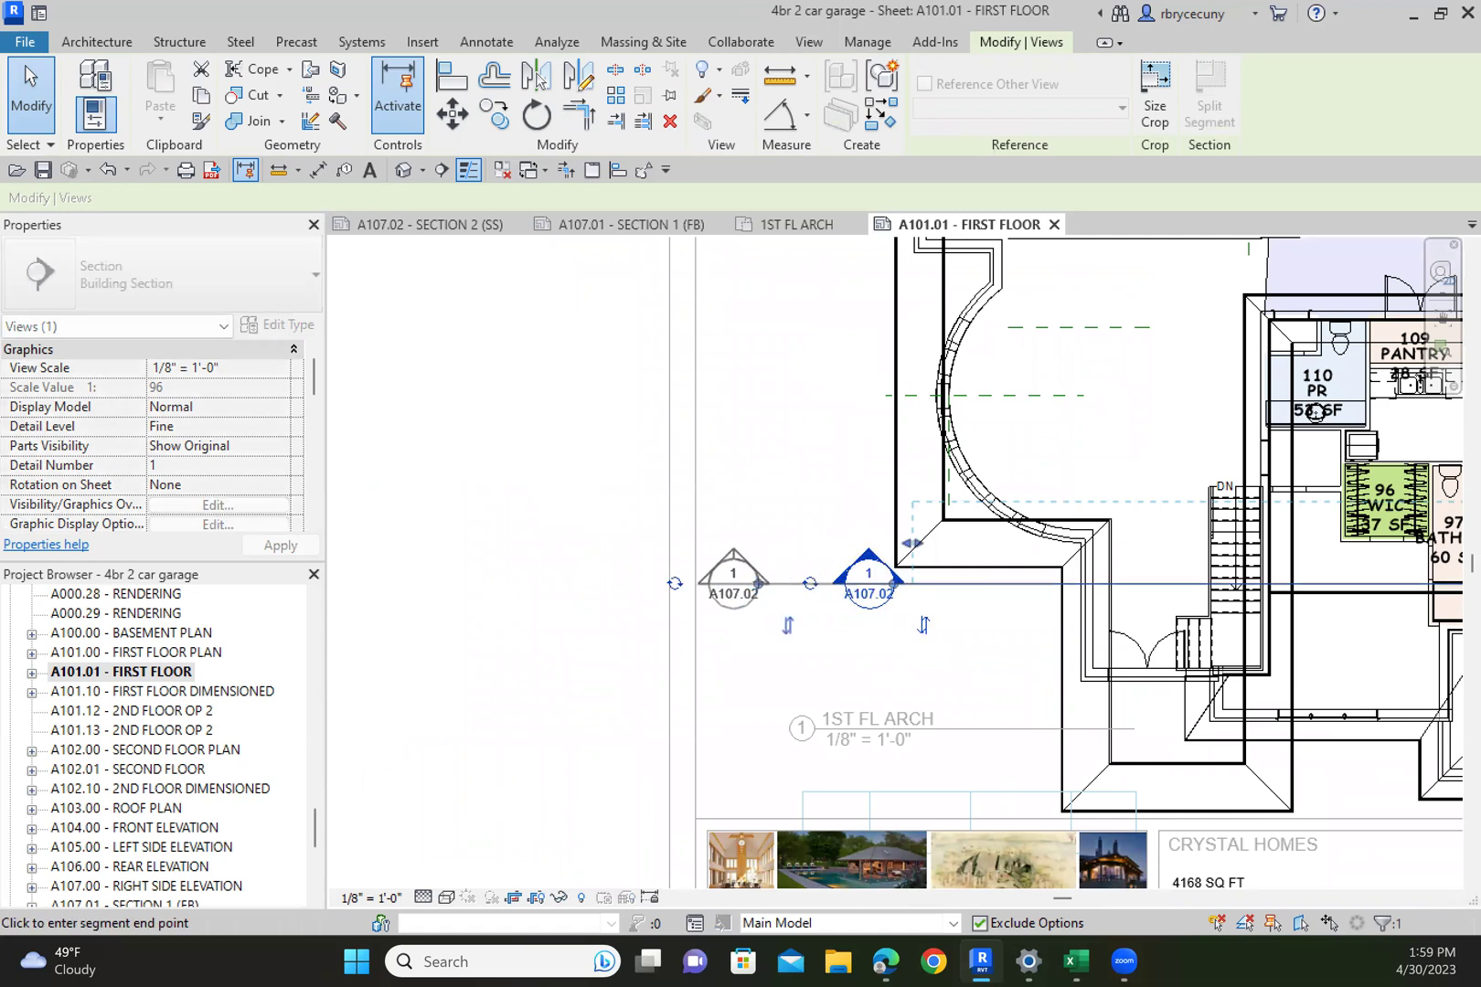
pyautogui.moveTo(880, 551); pyautogui.dragTo(734, 549)
pyautogui.click(453, 595)
pyautogui.press('z')
pyautogui.press('f')
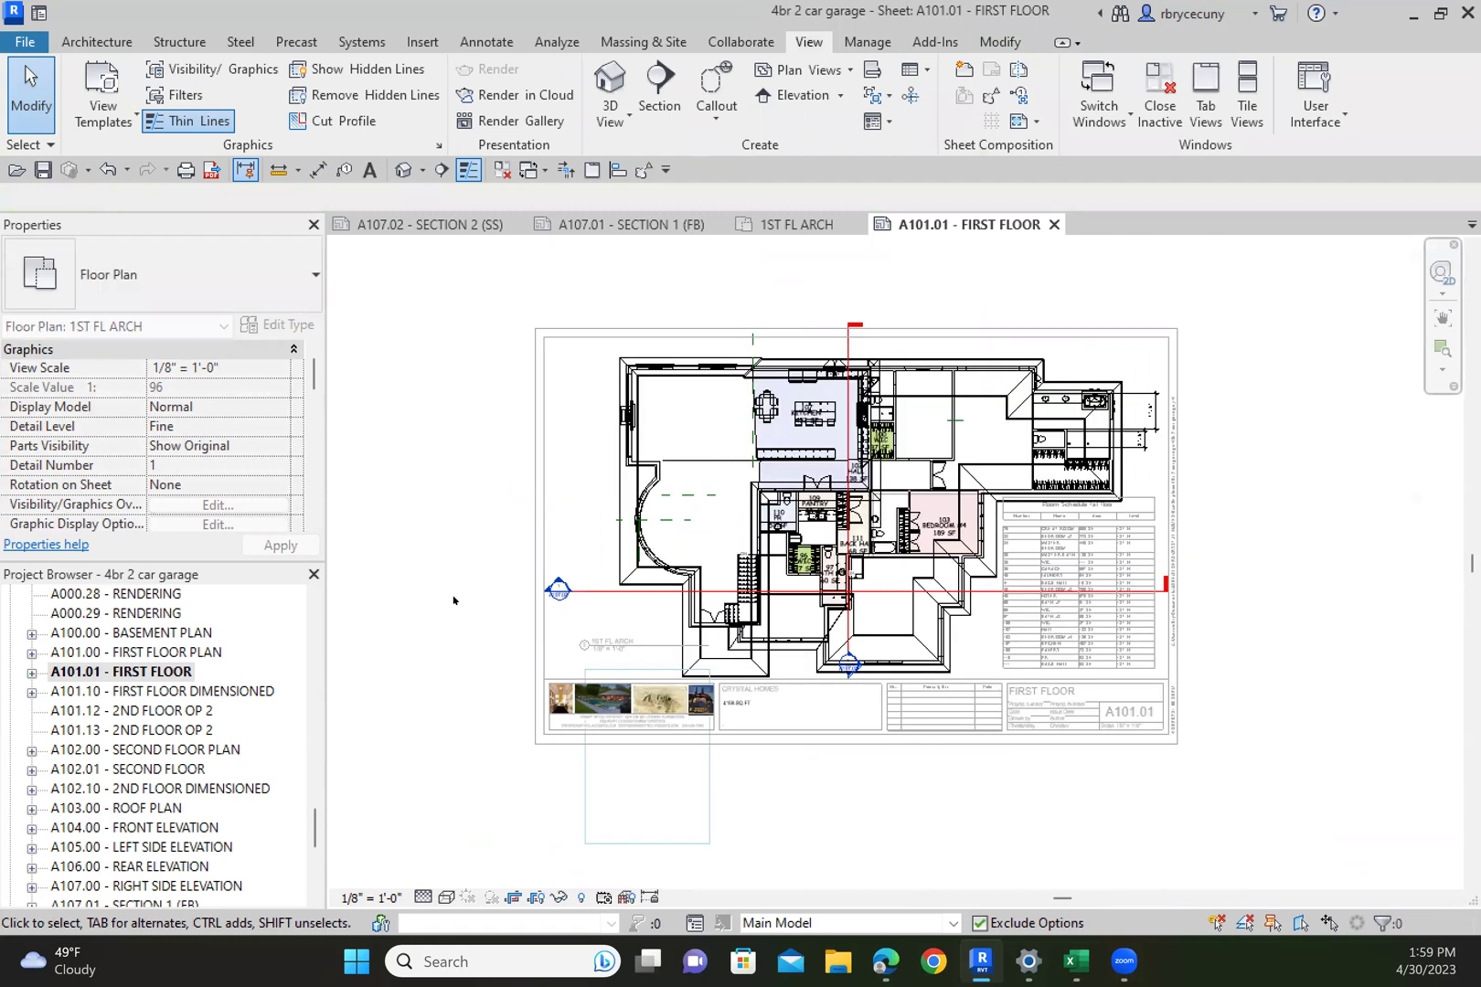
# Shorten the upper tail end of the FB section line so it sits inside the sheet's top border
pyautogui.scroll(5, 947, 365)
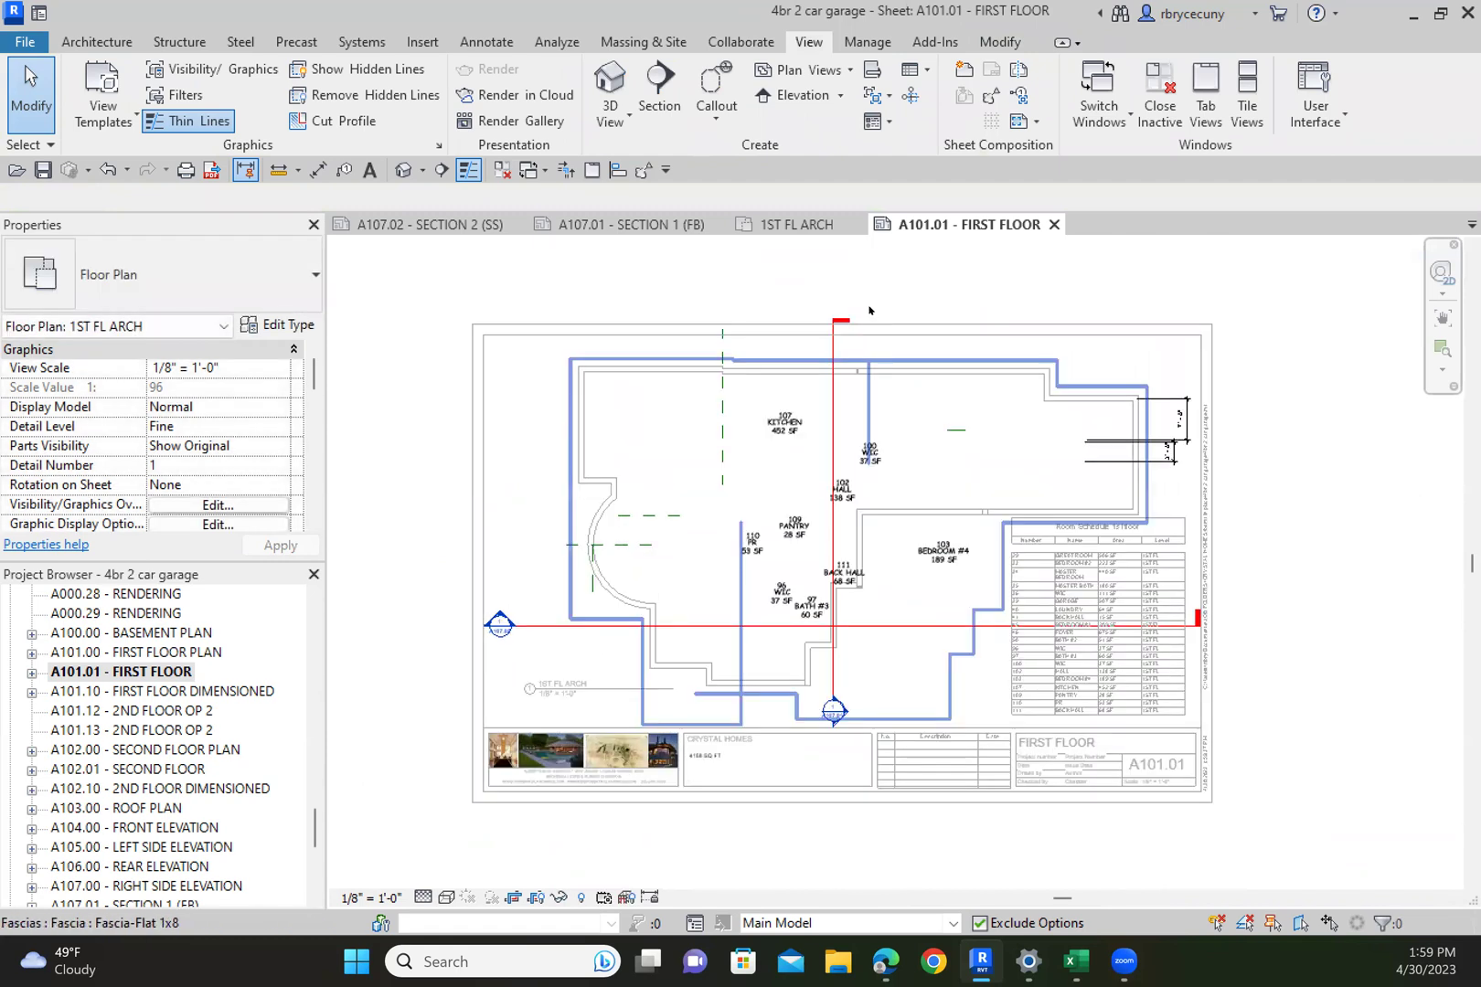
pyautogui.click(638, 274)
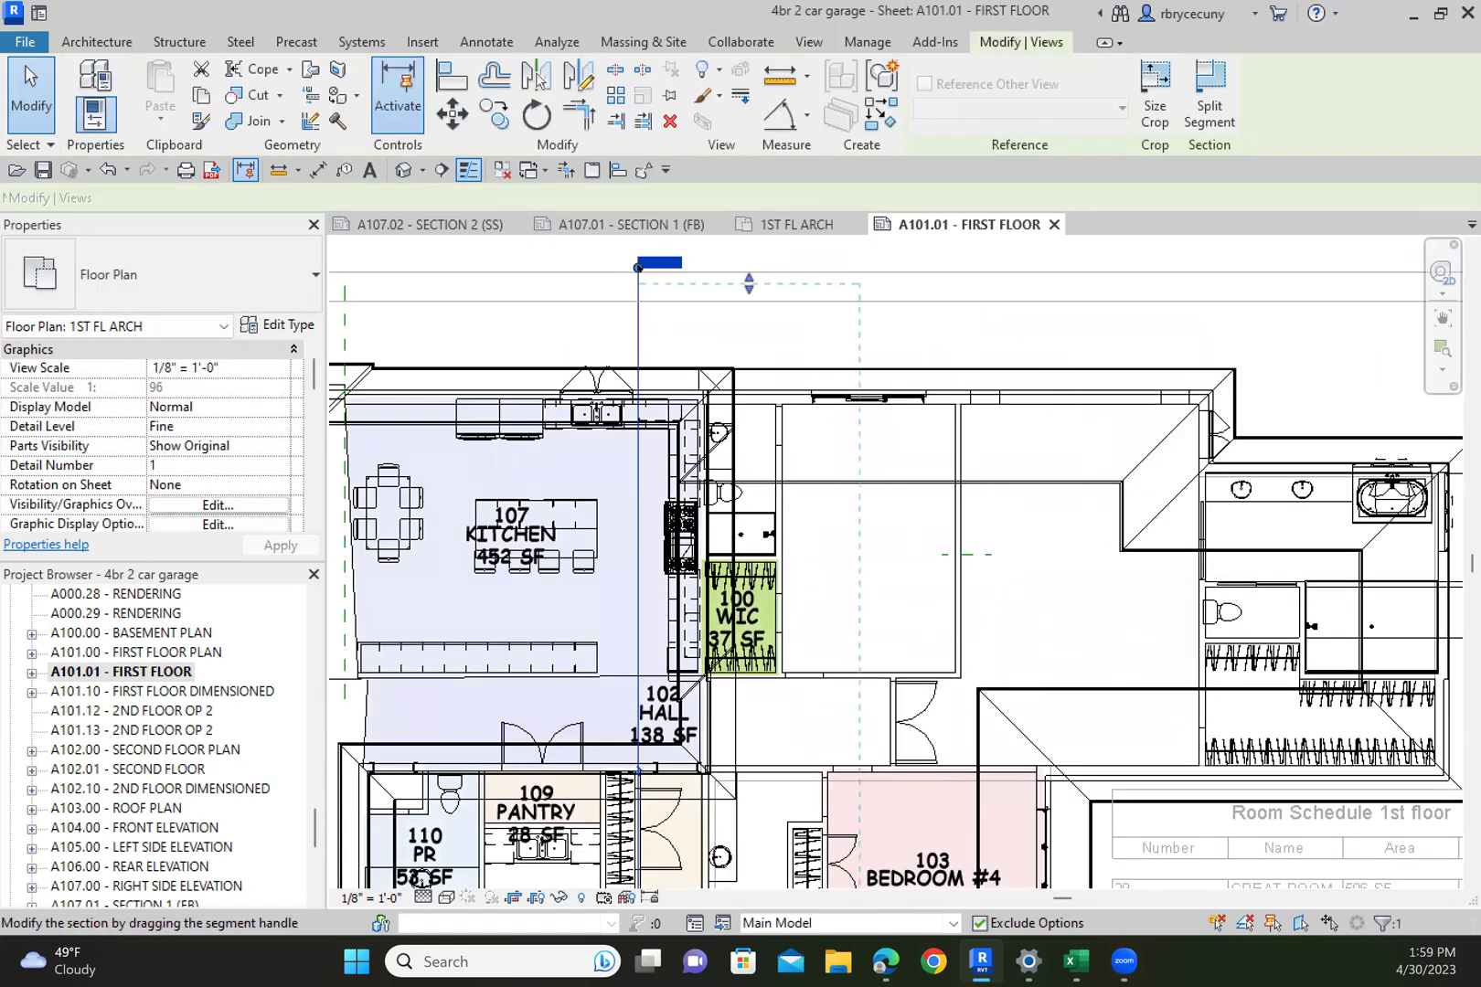
pyautogui.click(1210, 106)
pyautogui.click(638, 314)
pyautogui.click(637, 313)
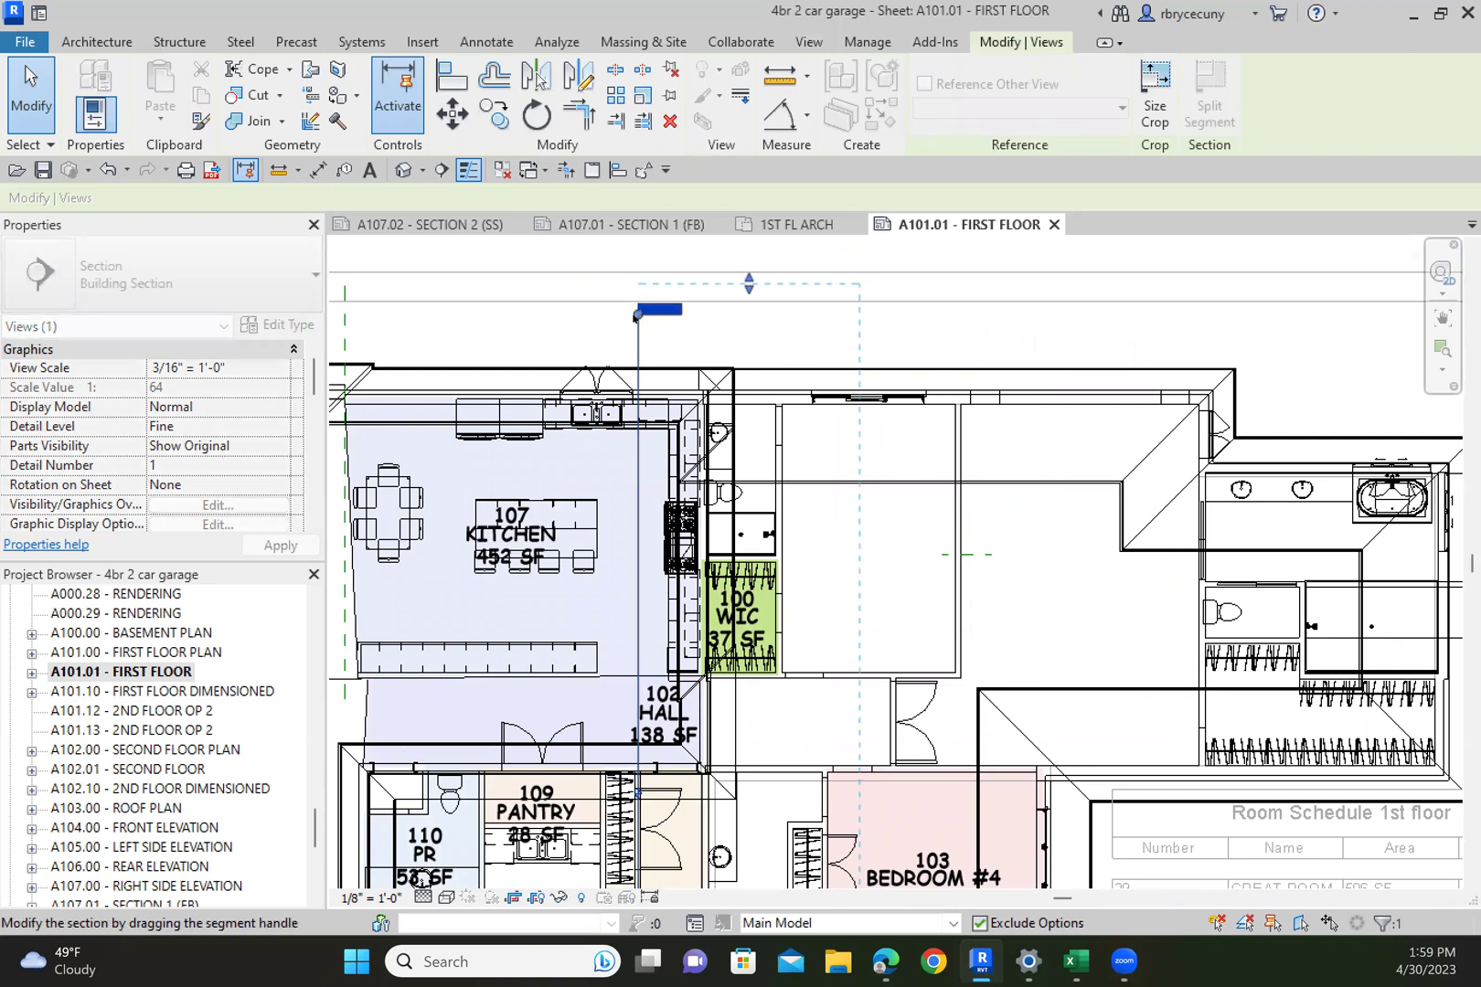
# Copy the FB section line to the right so the copy runs through Bedroom #4
pyautogui.scroll(-3, 637, 314)
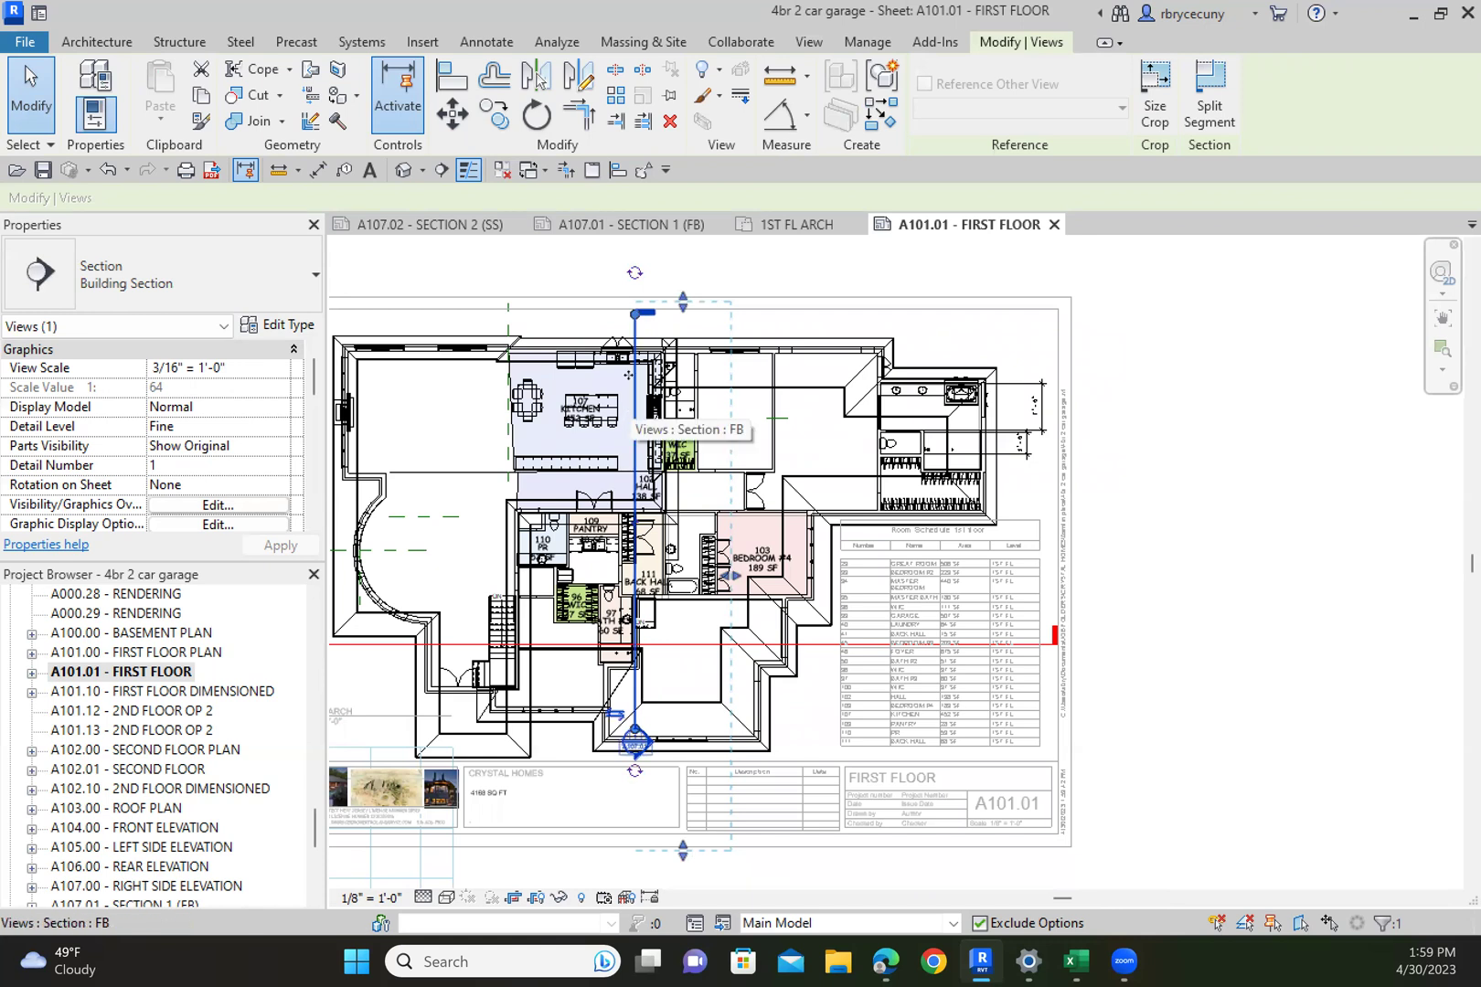
pyautogui.press('c')
pyautogui.press('o')
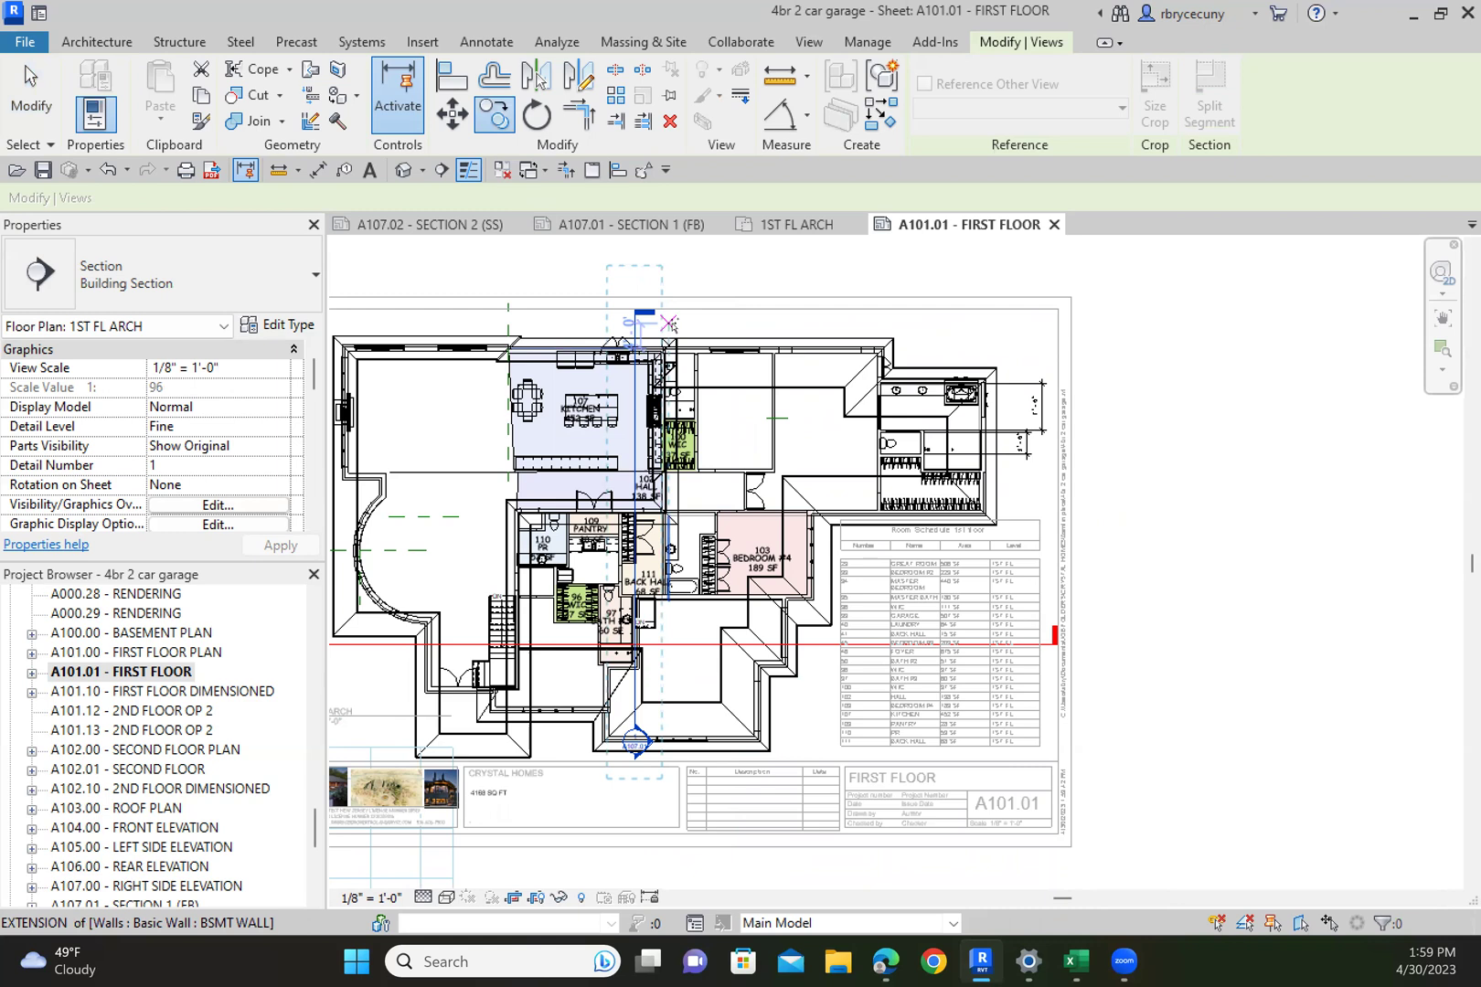
pyautogui.click(677, 331)
pyautogui.click(774, 324)
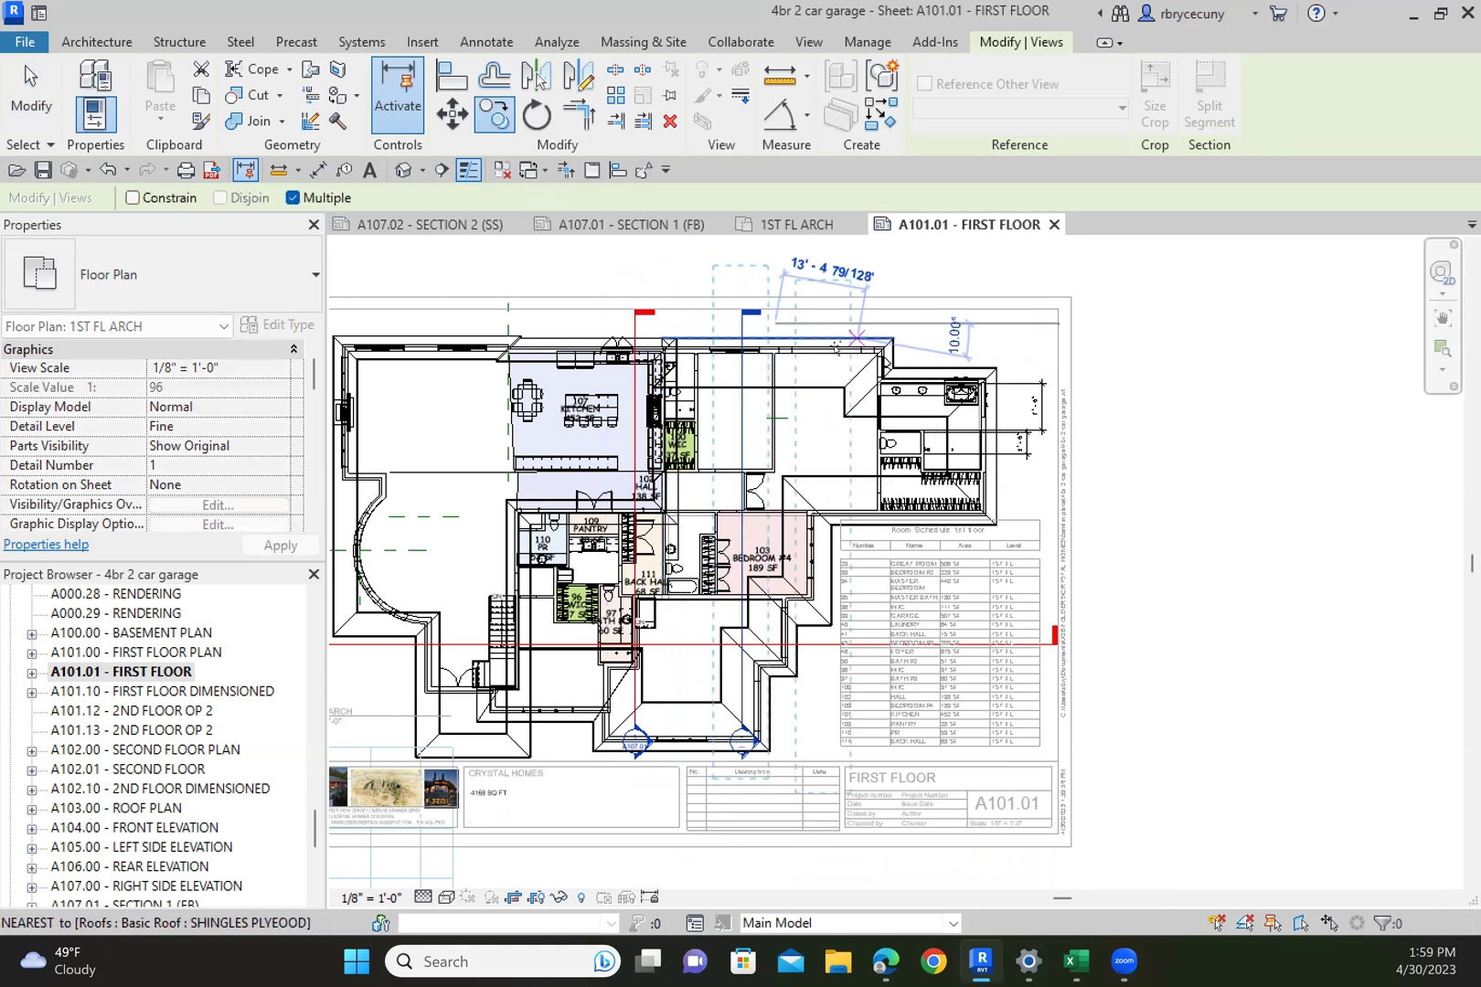
pyautogui.press('Escape')
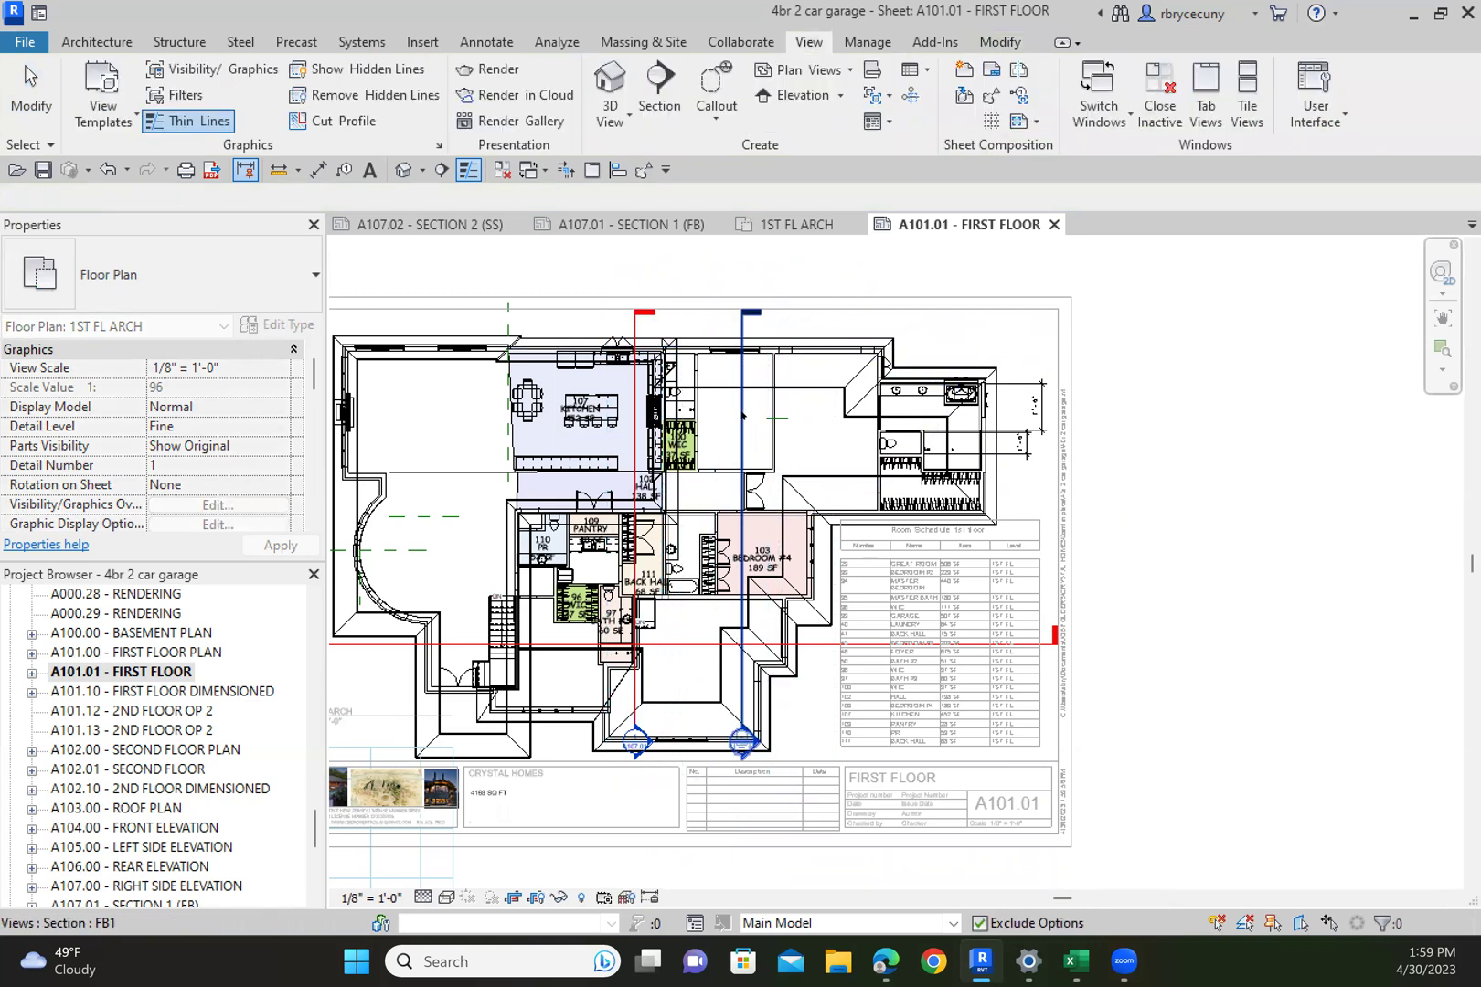
# Open the view of the copied section line and examine its building section and level lines
pyautogui.rightClick(742, 356)
pyautogui.click(780, 532)
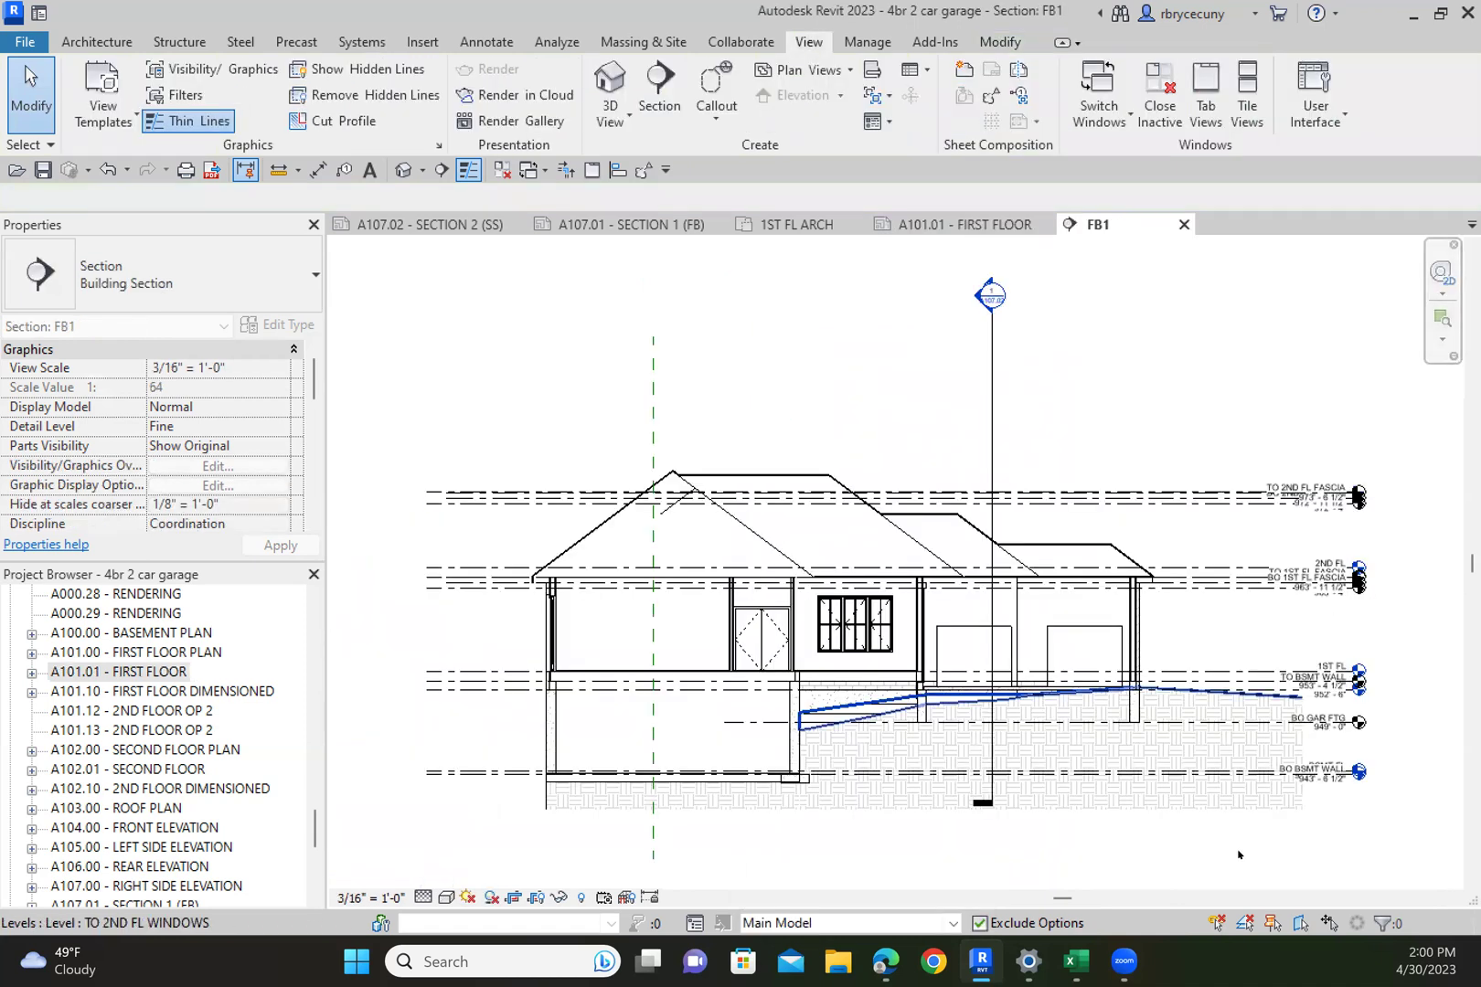
pyautogui.scroll(-2, 1111, 573)
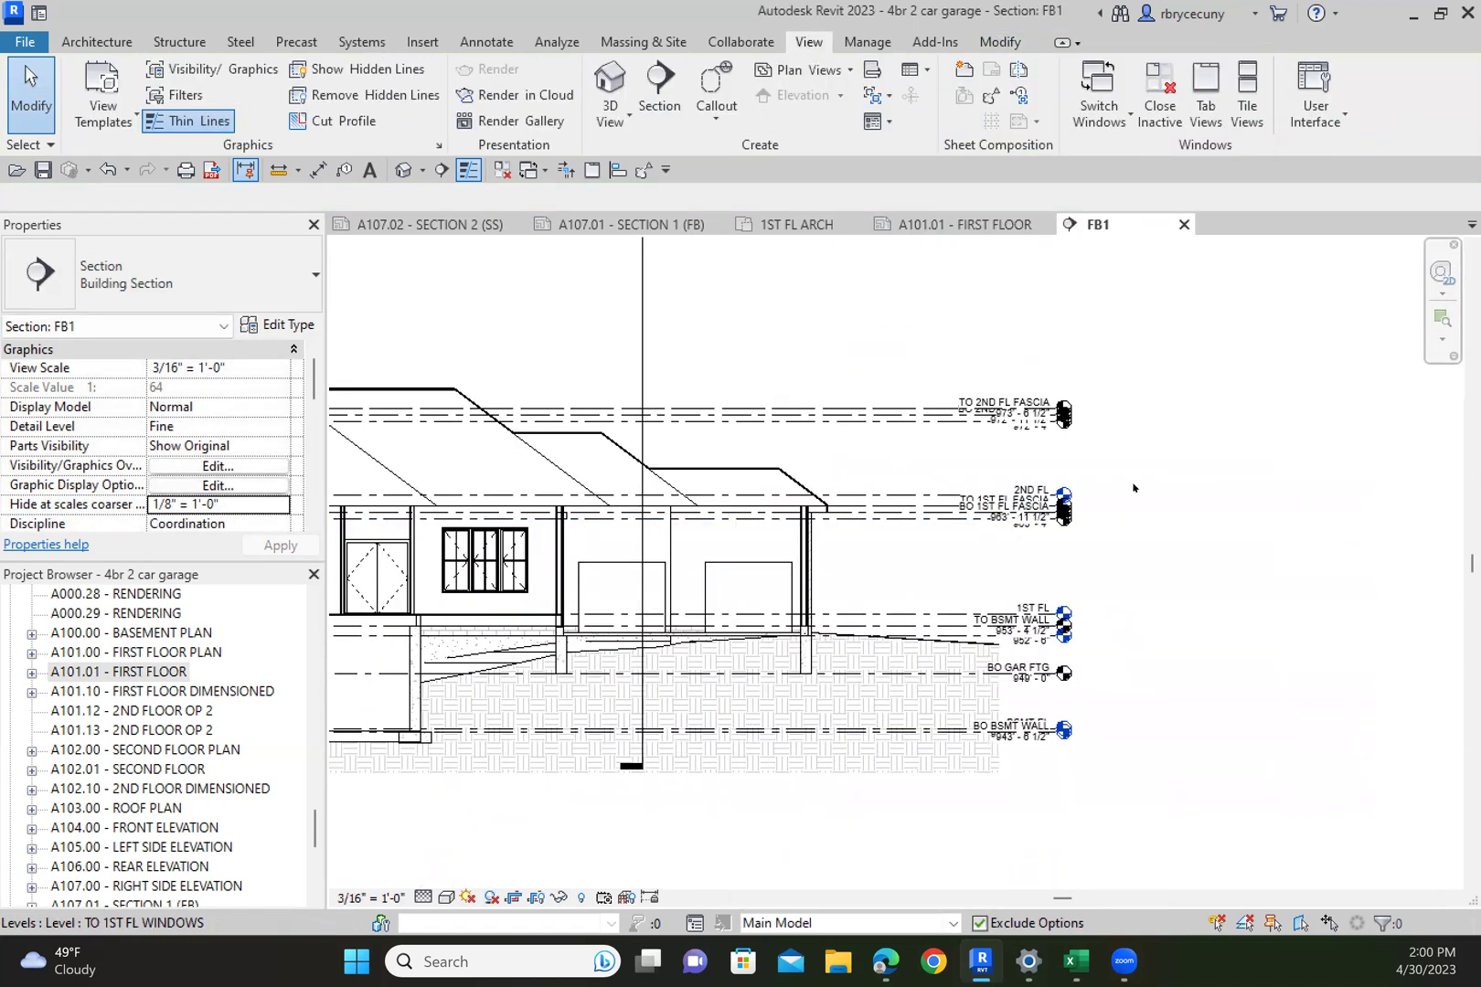
pyautogui.scroll(-3, 1110, 573)
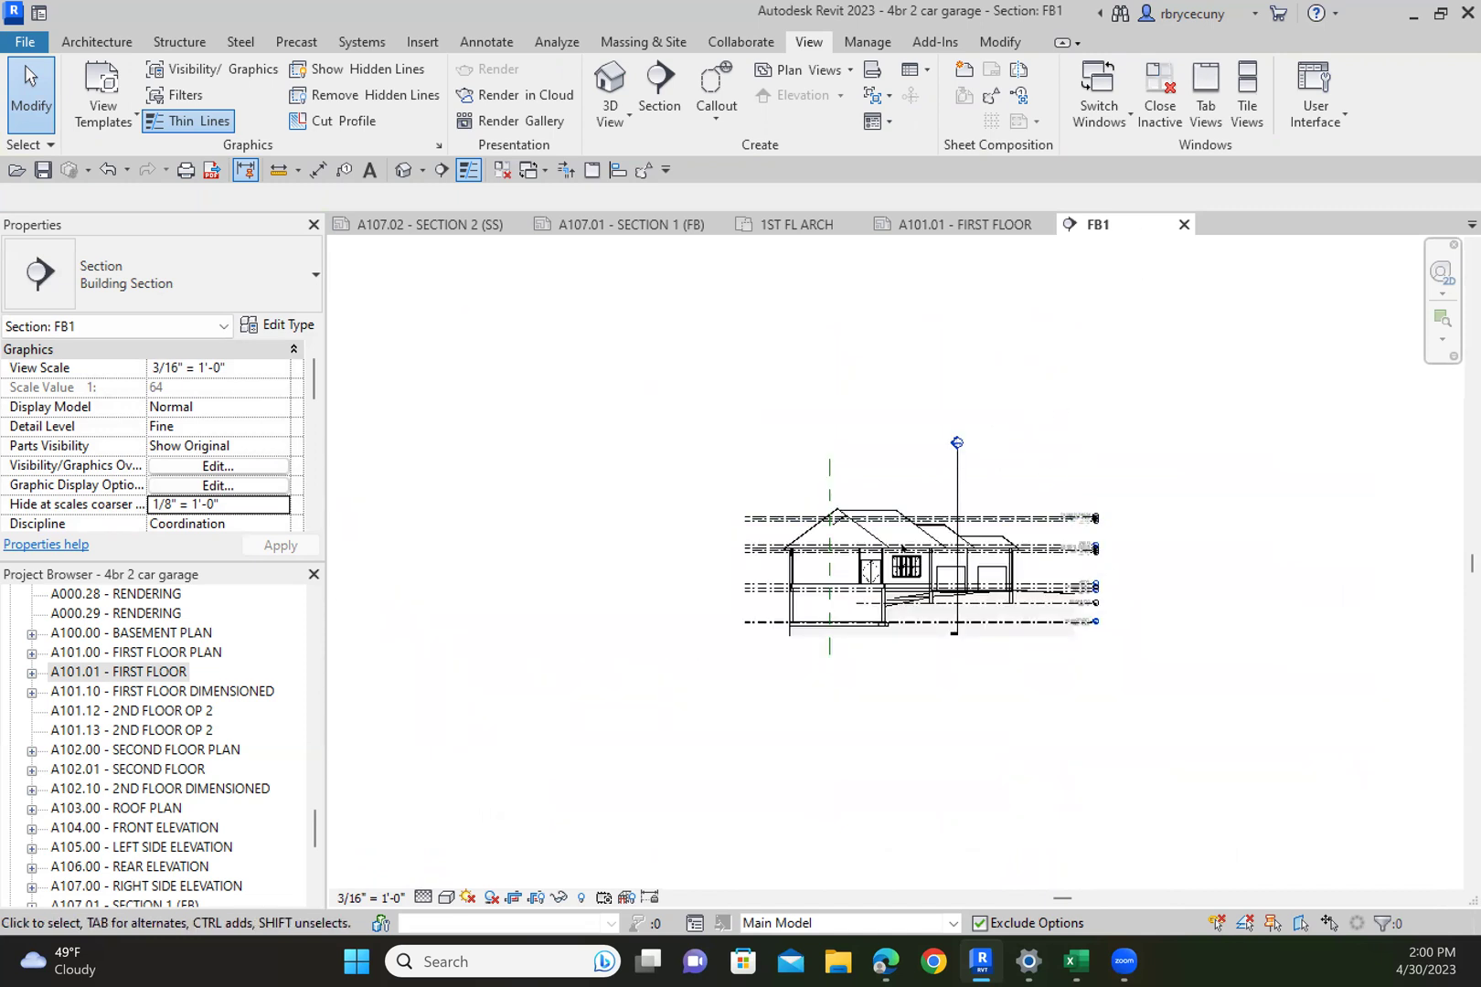
# Delete the copied section view FB1 from the project
pyautogui.scroll(10, 208, 757)
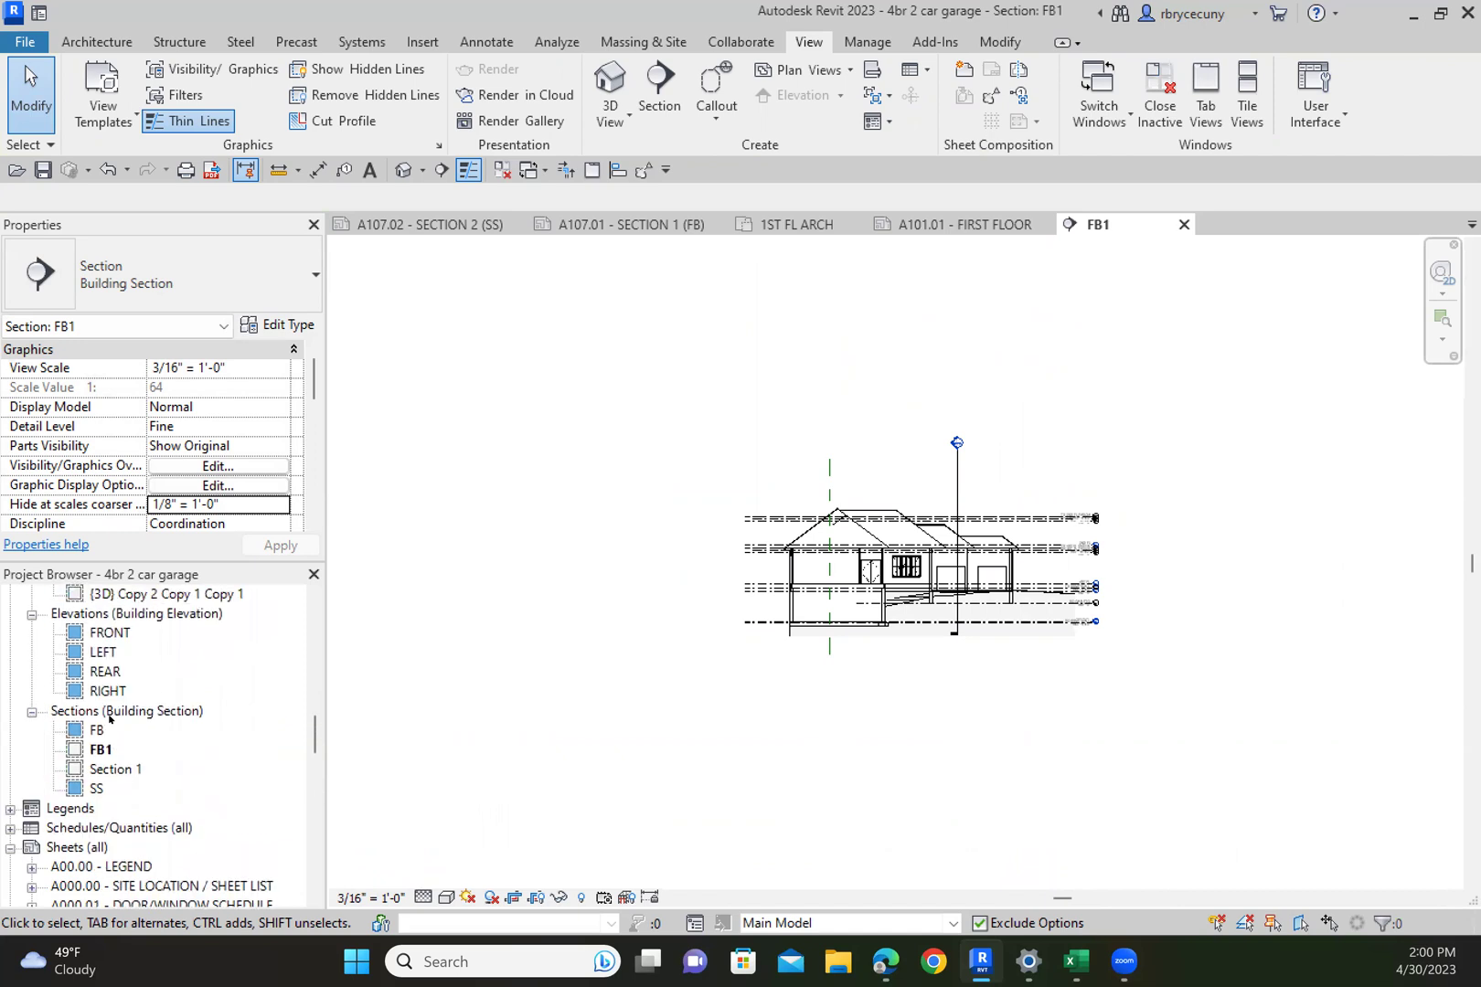
pyautogui.rightClick(97, 808)
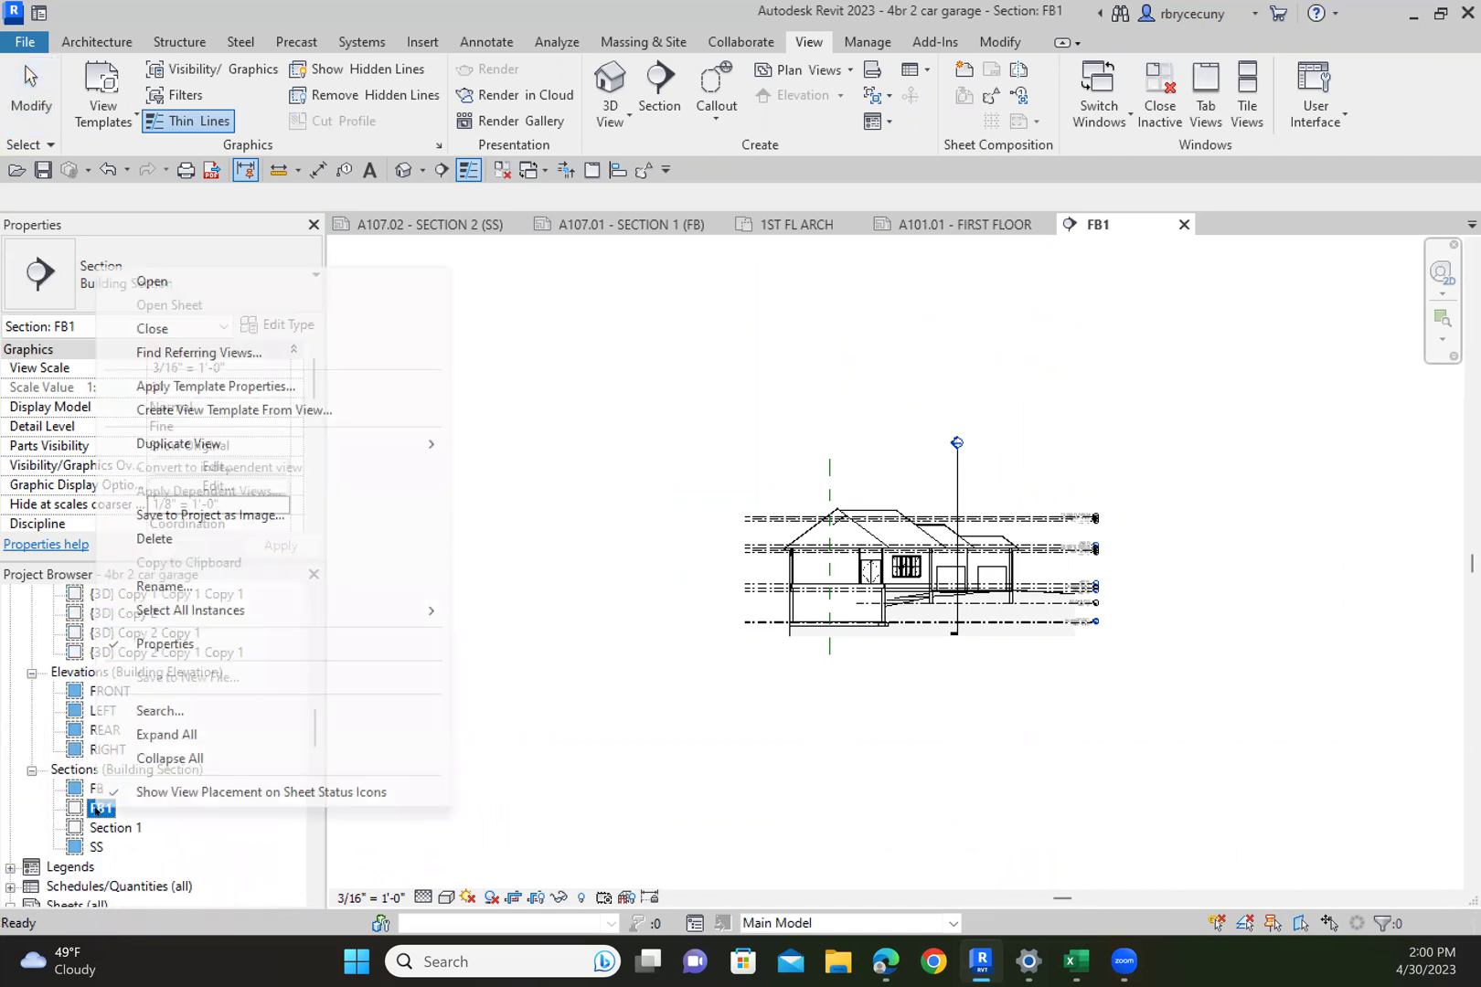
pyautogui.click(154, 540)
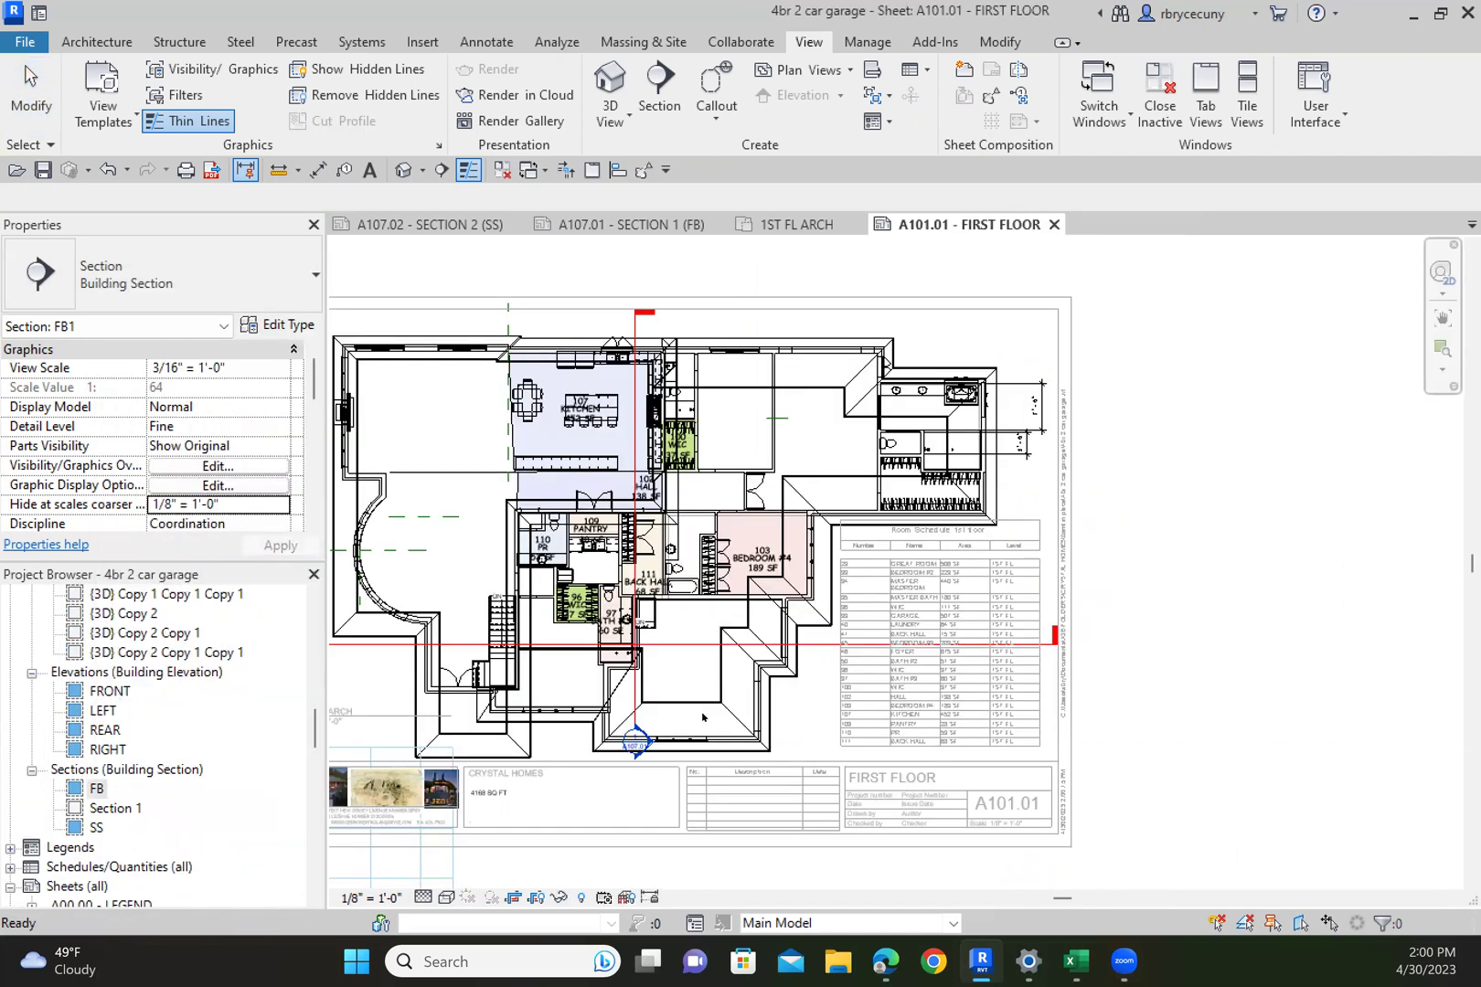
# Move the FB section line left across the plan to the left exterior wall beside the curved bay
pyautogui.scroll(5, 677, 528)
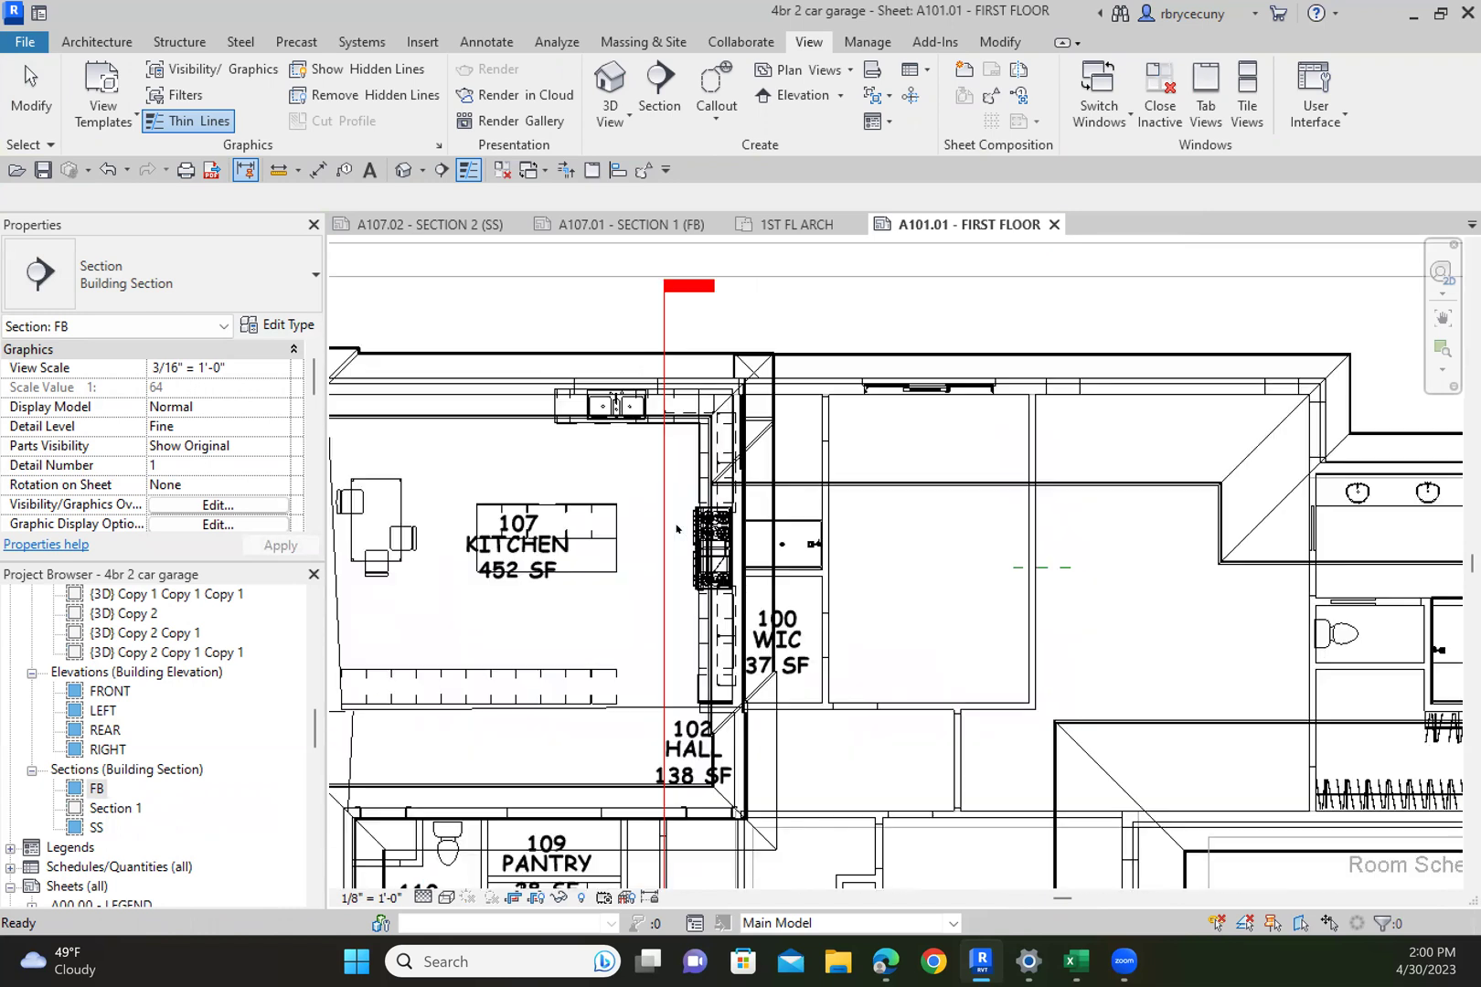
pyautogui.scroll(-1, 677, 528)
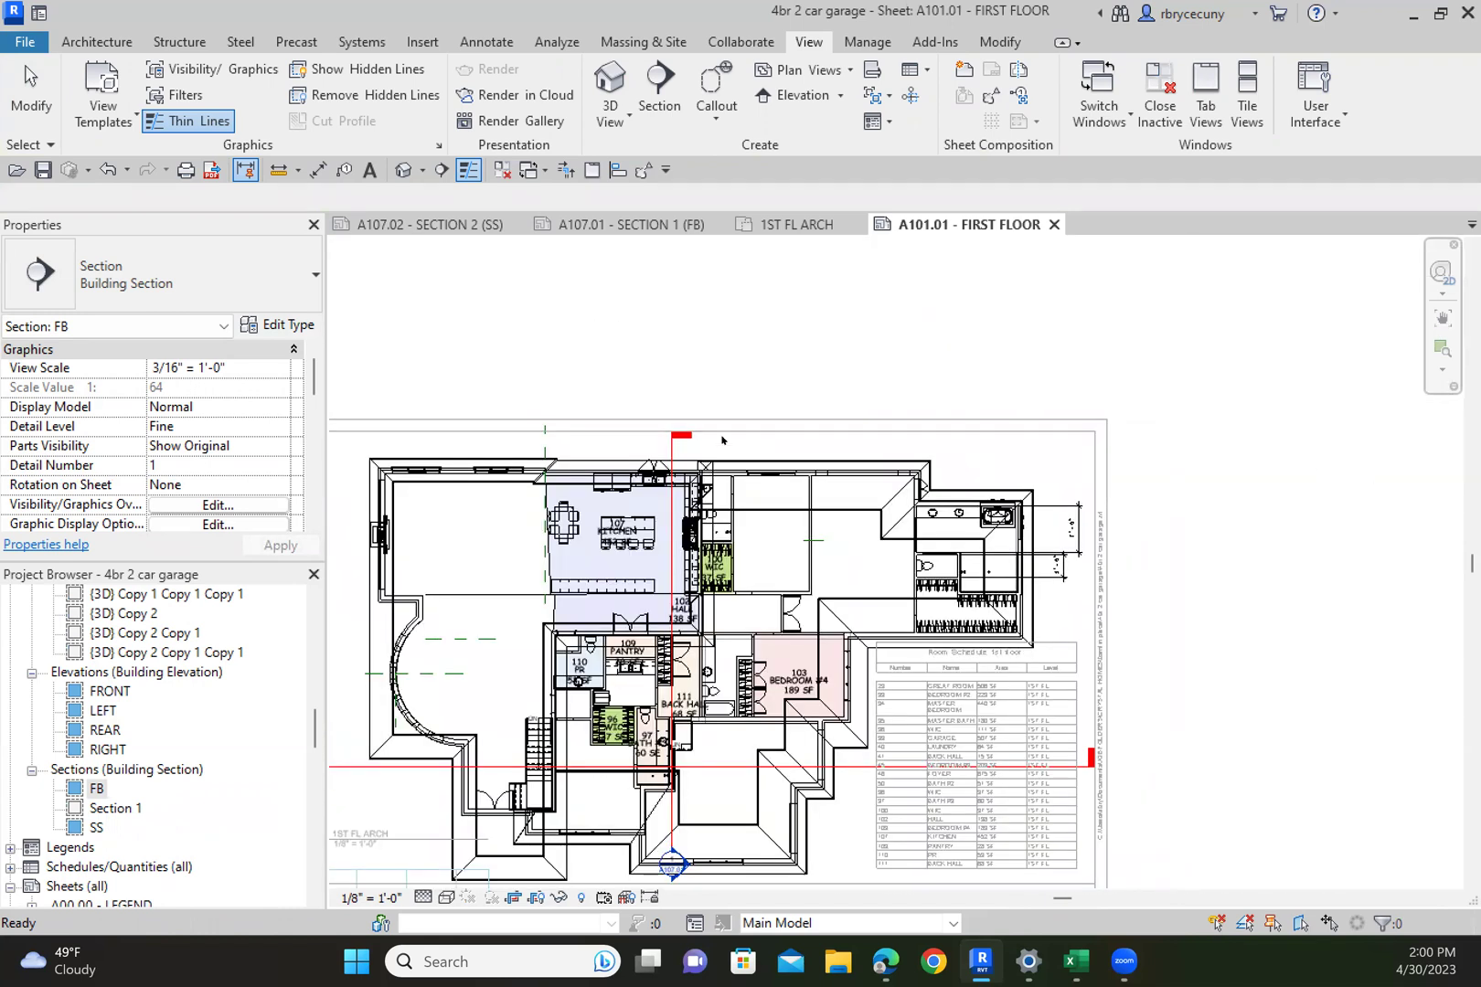
pyautogui.scroll(-1, 731, 398)
pyautogui.click(758, 413)
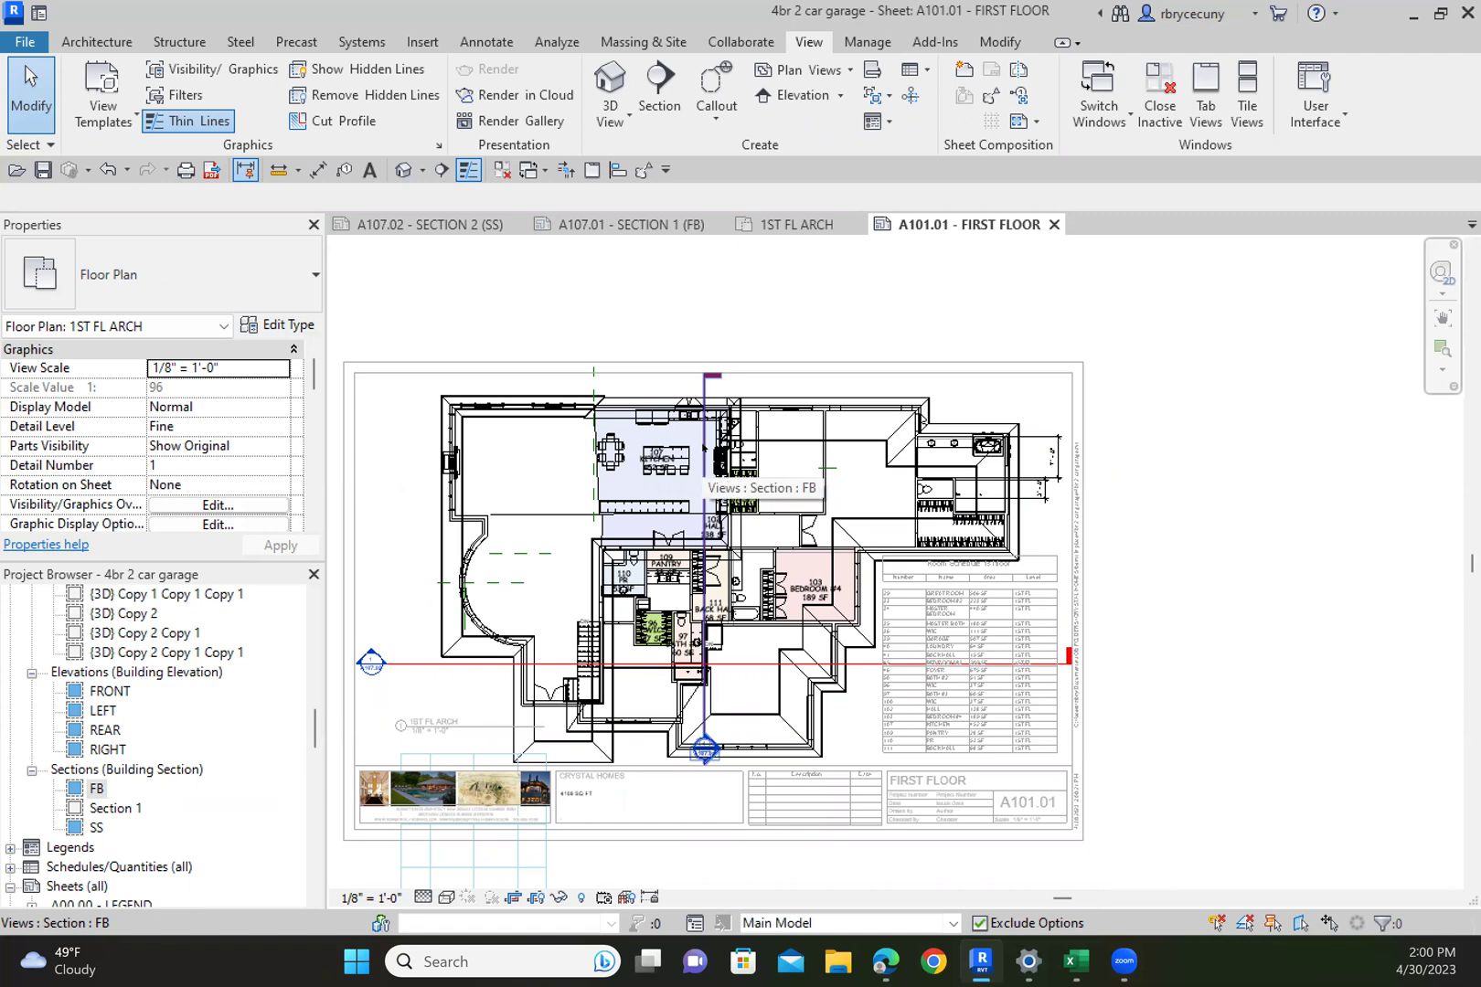
pyautogui.moveTo(703, 446); pyautogui.dragTo(456, 443)
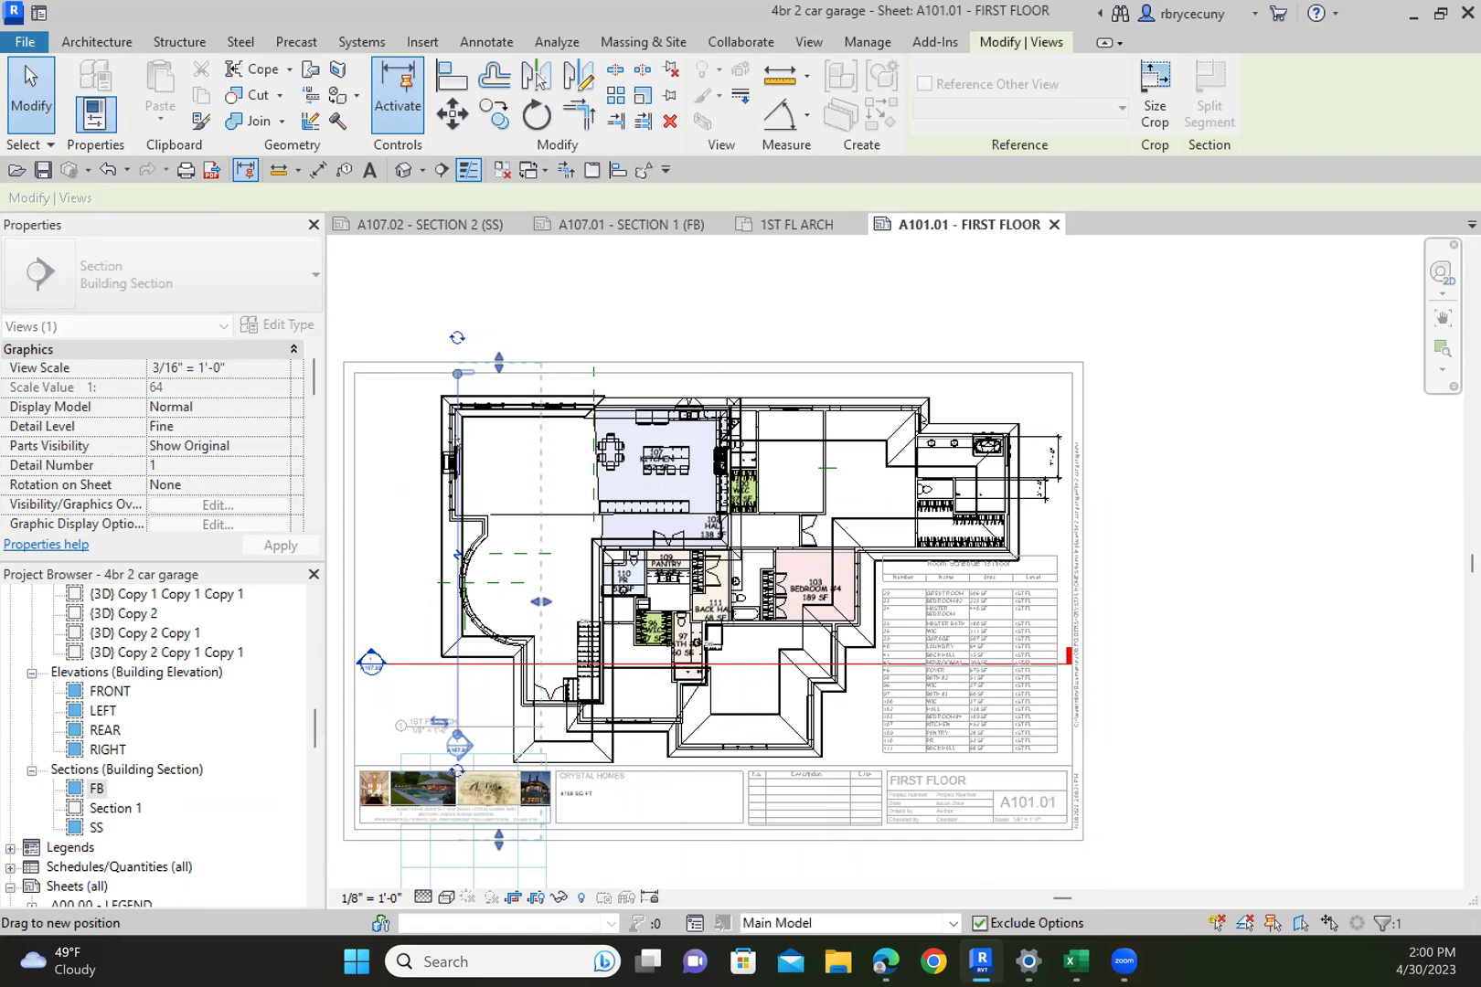
pyautogui.moveTo(455, 443); pyautogui.dragTo(457, 442)
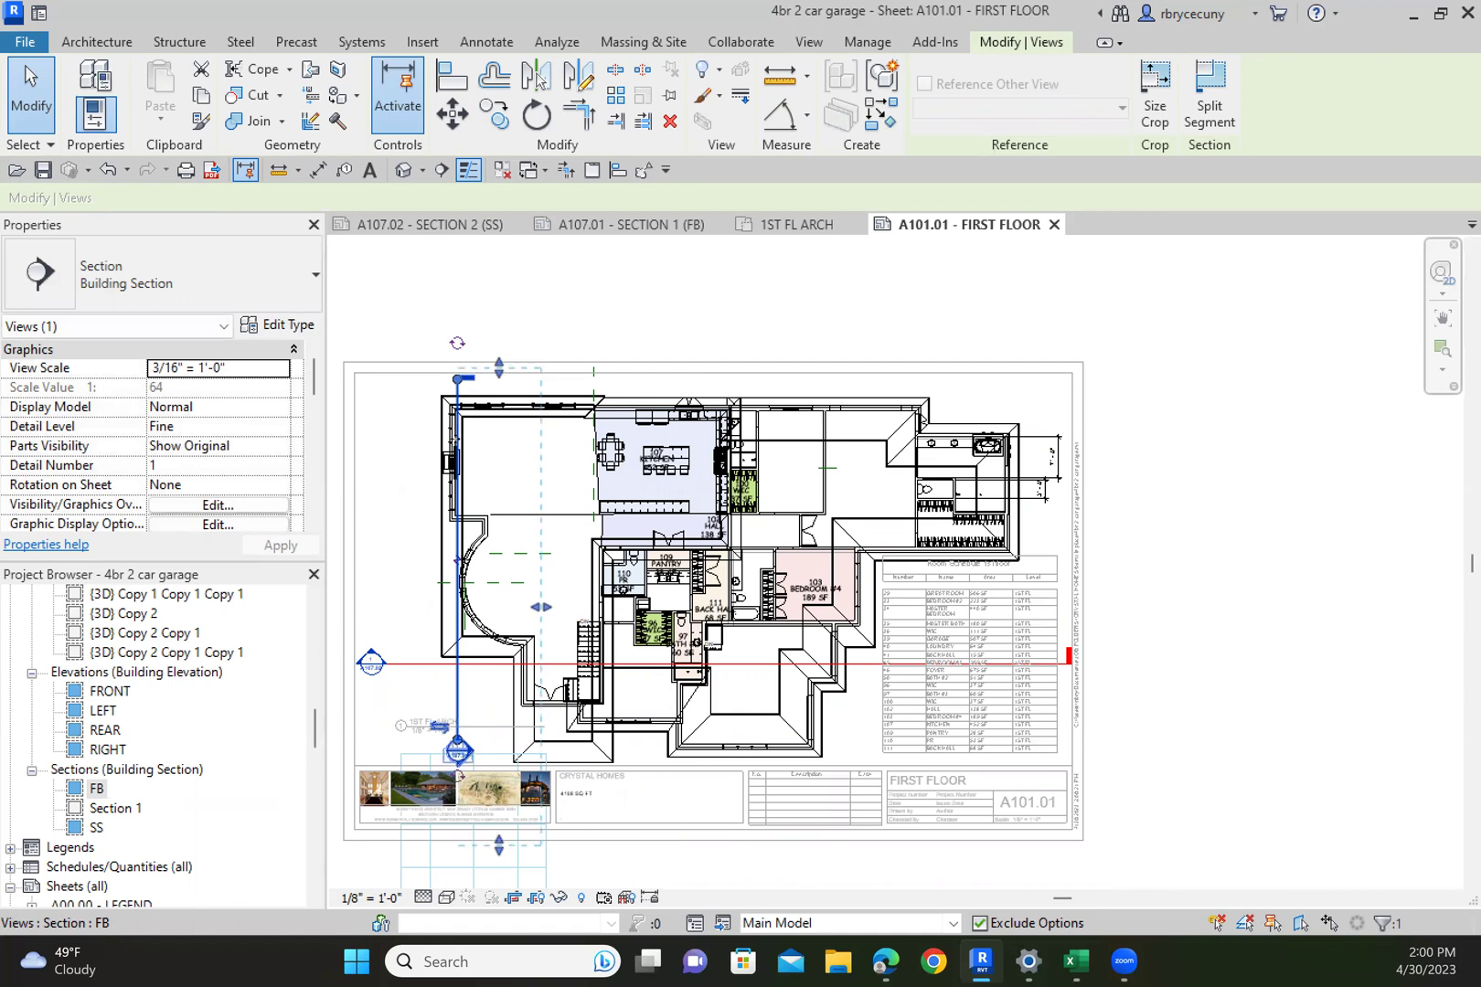
# Move the SS section line down the plan to just inside the lowest front wall
pyautogui.click(402, 660)
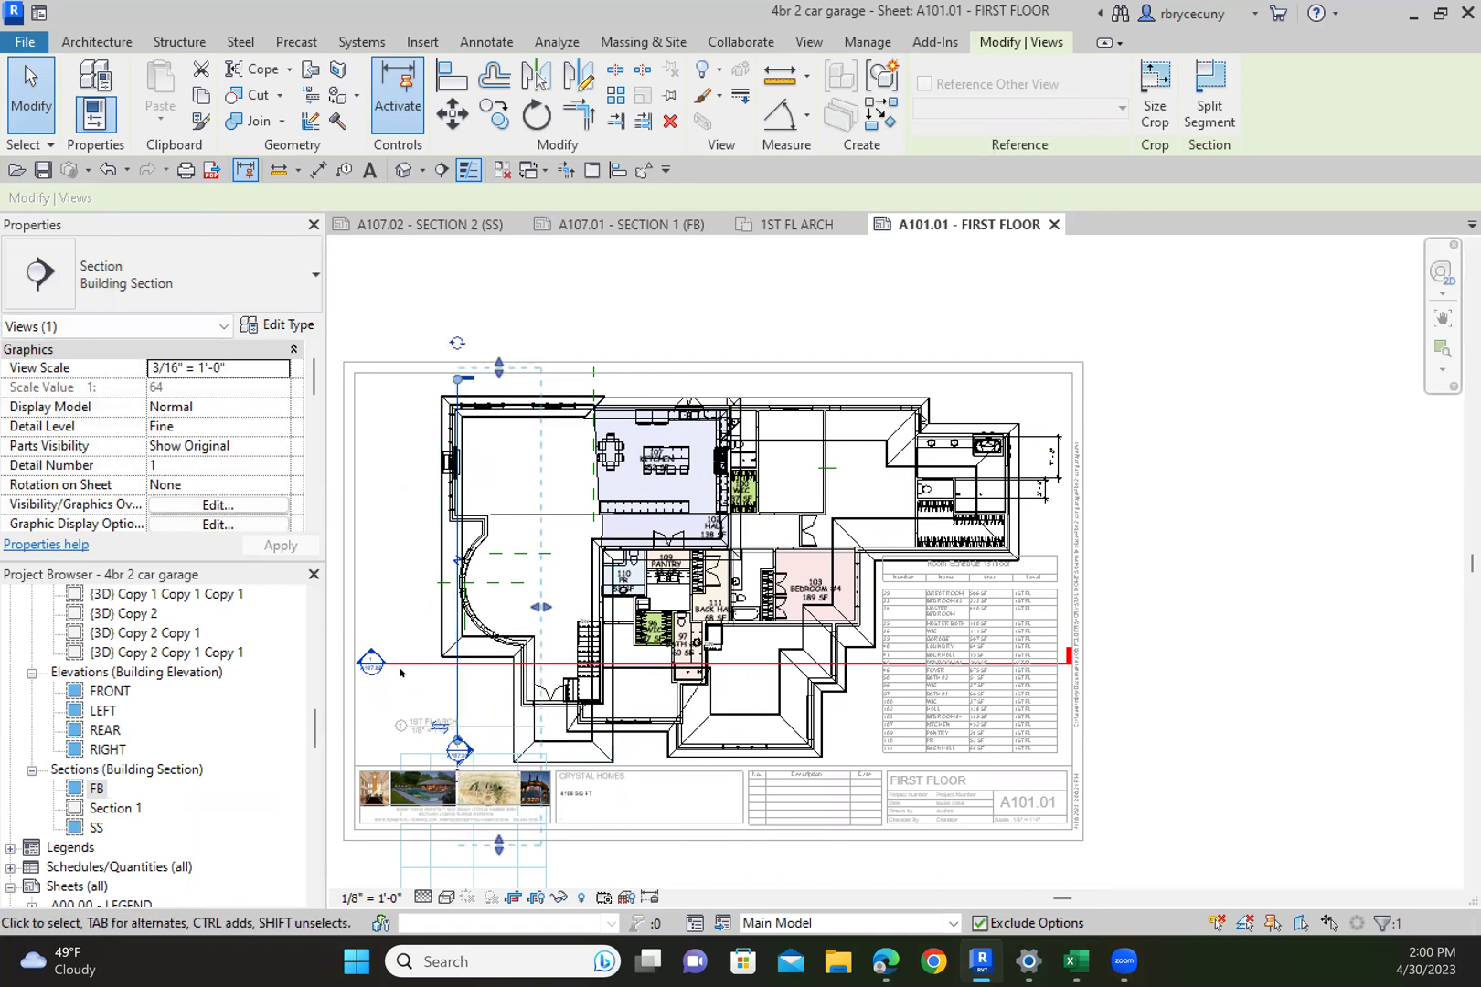
pyautogui.moveTo(391, 720); pyautogui.dragTo(695, 741)
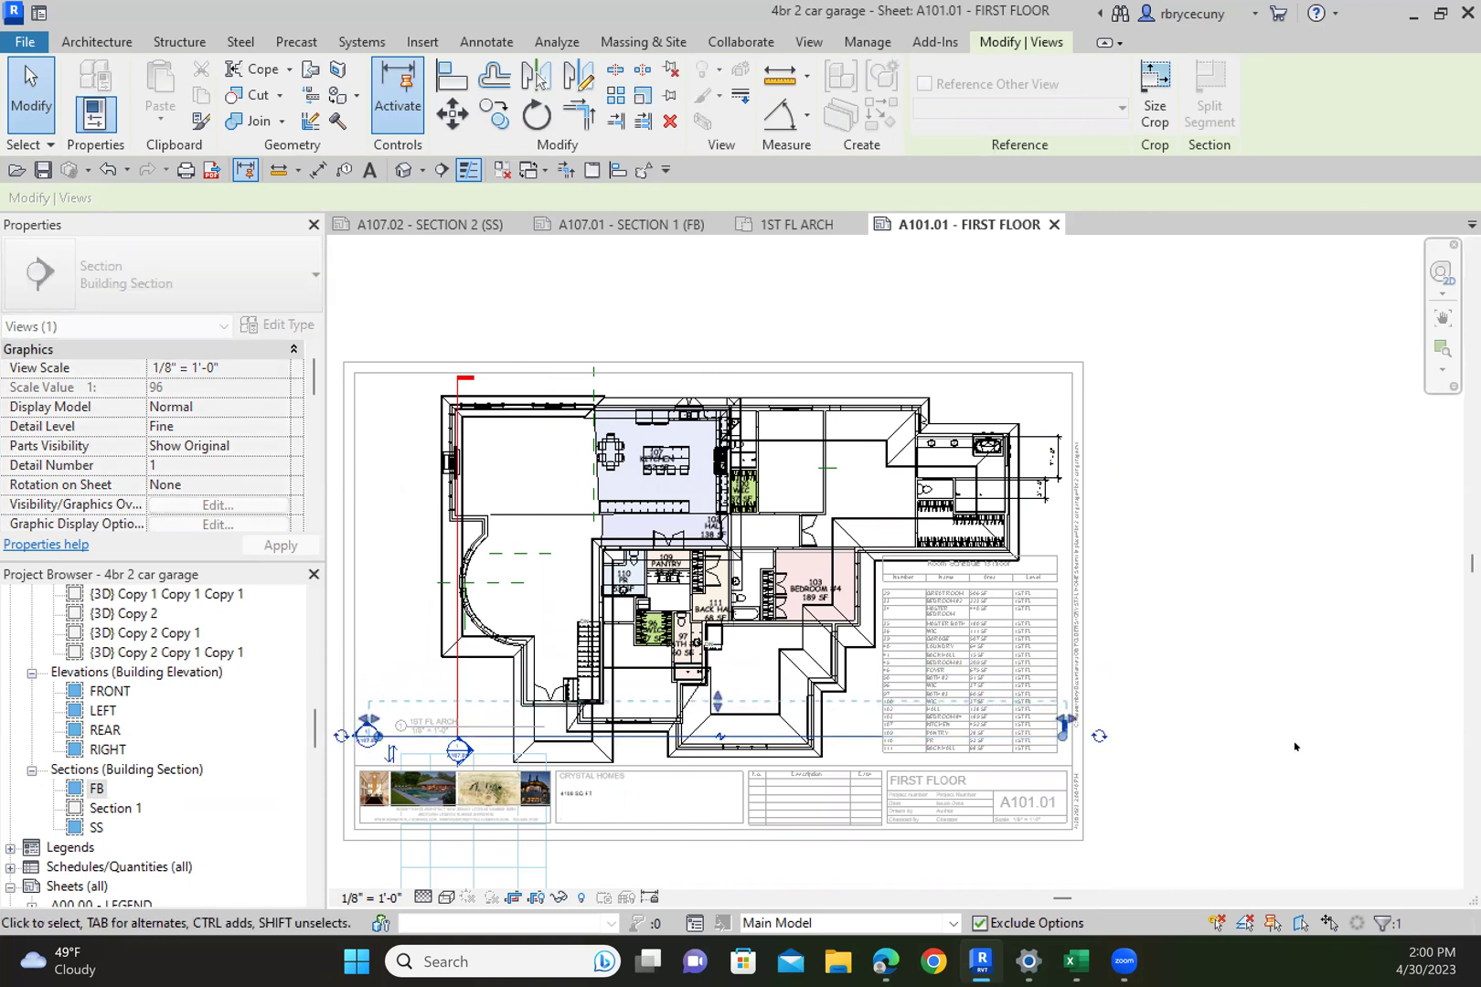
pyautogui.click(1296, 745)
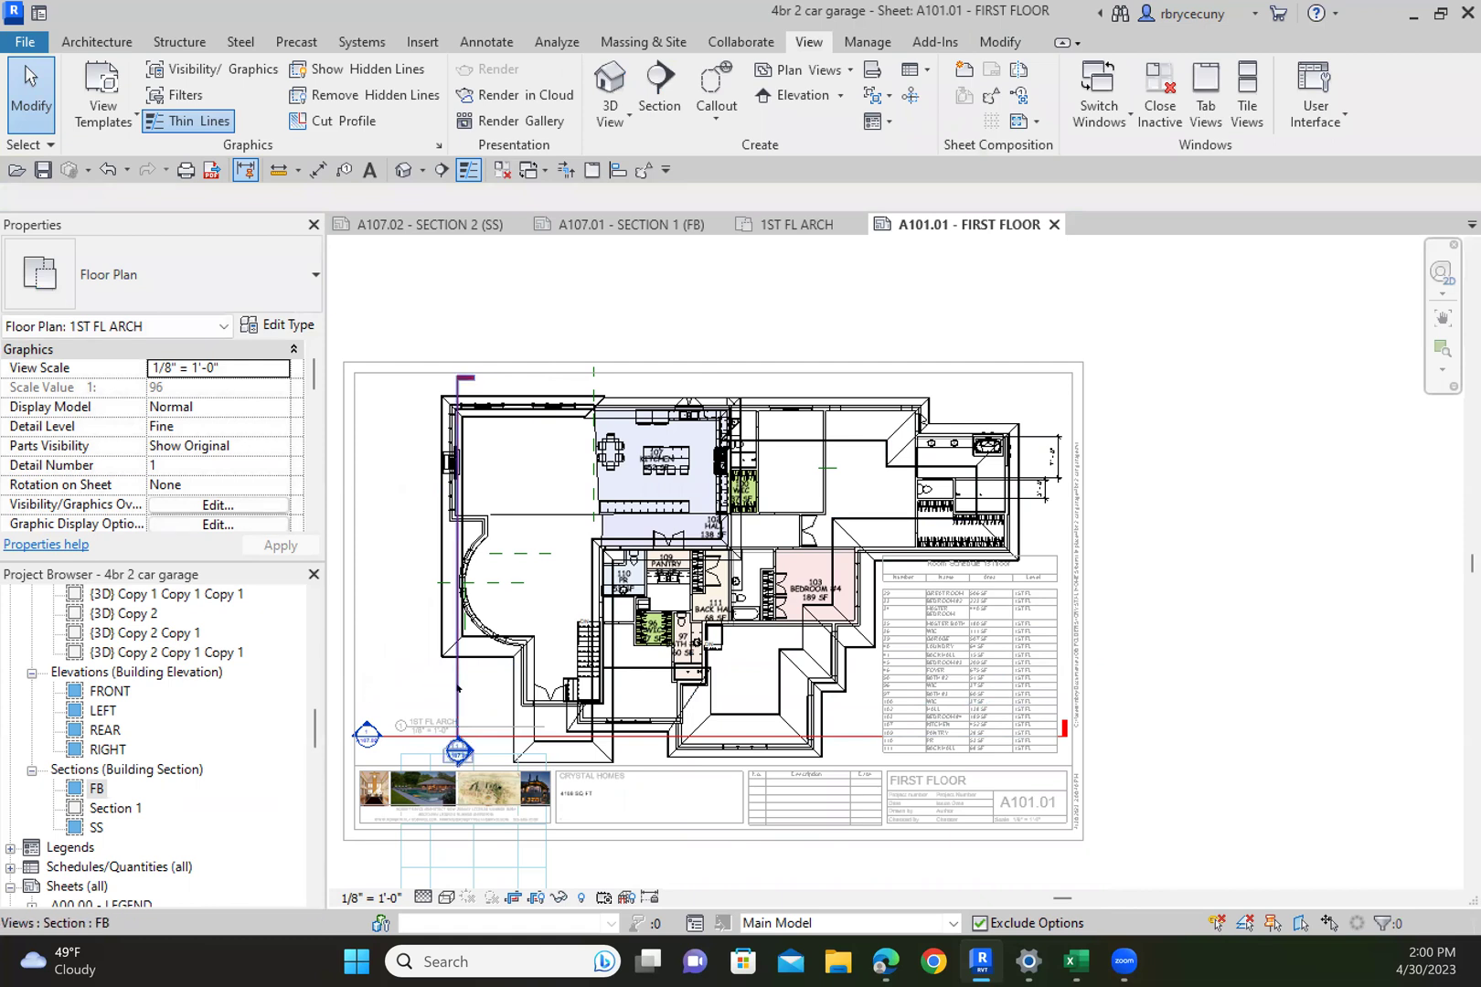
pyautogui.rightClick(457, 688)
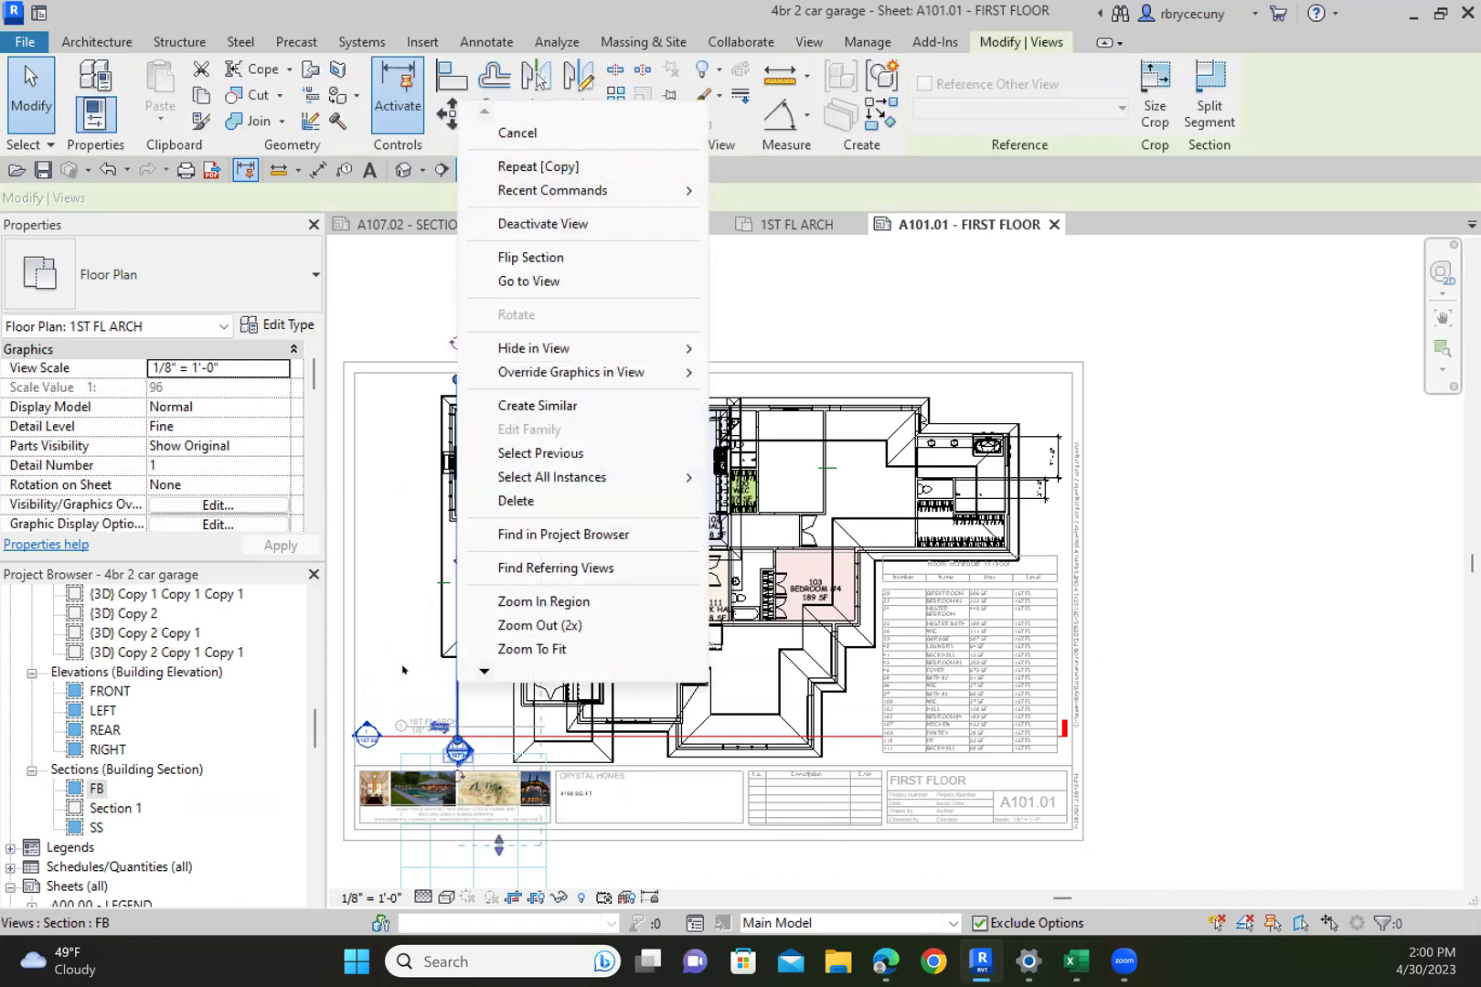
pyautogui.press('Escape')
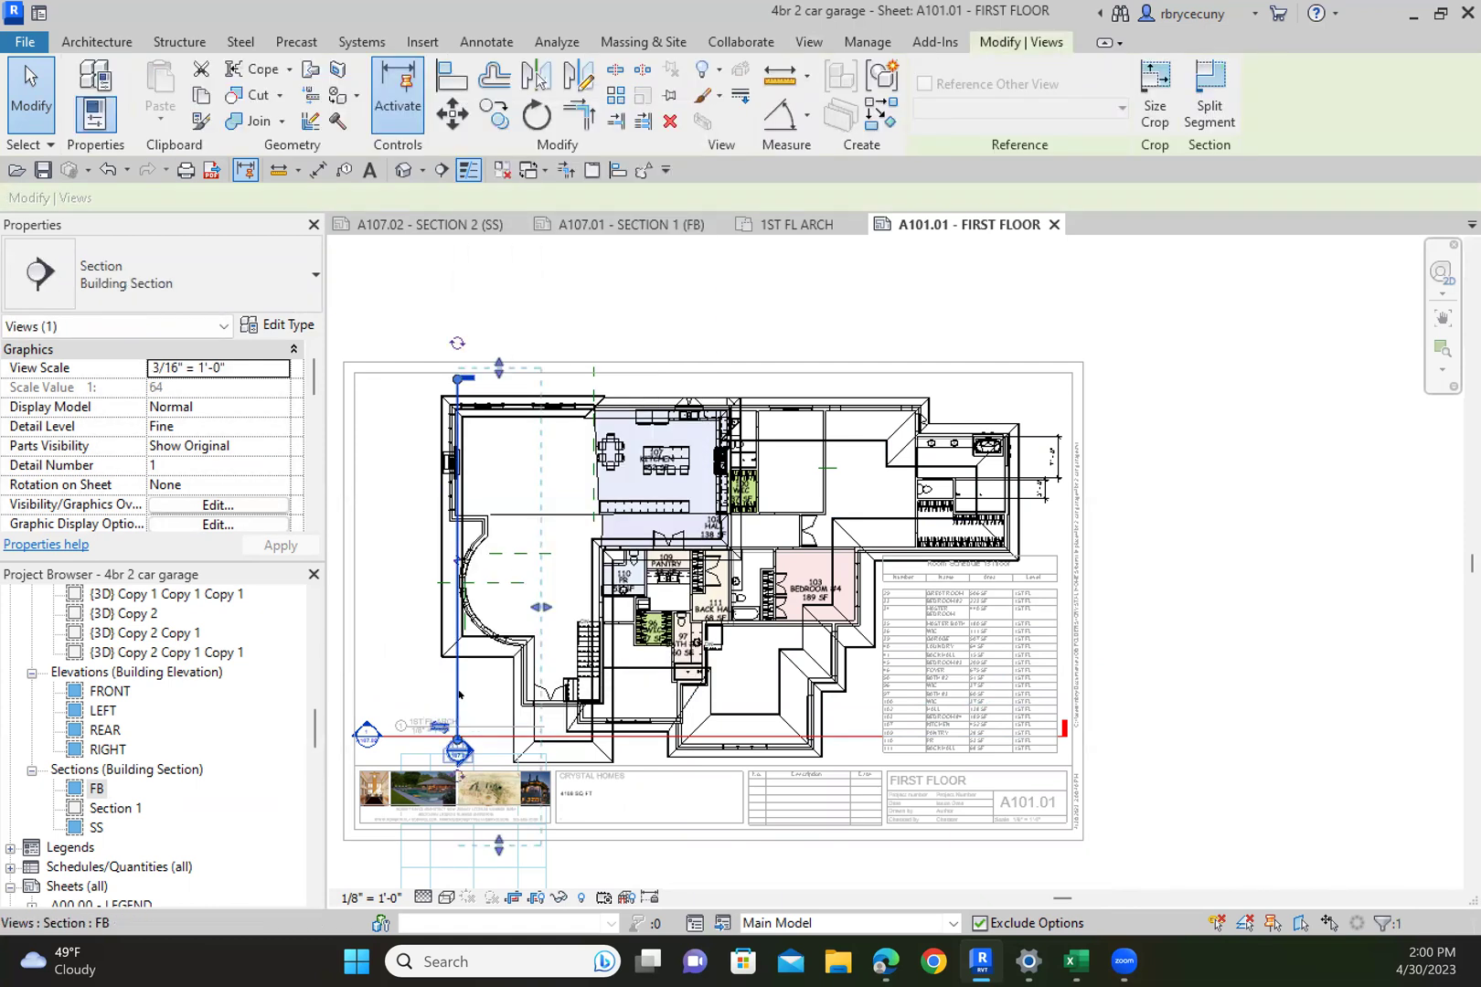
pyautogui.rightClick(458, 688)
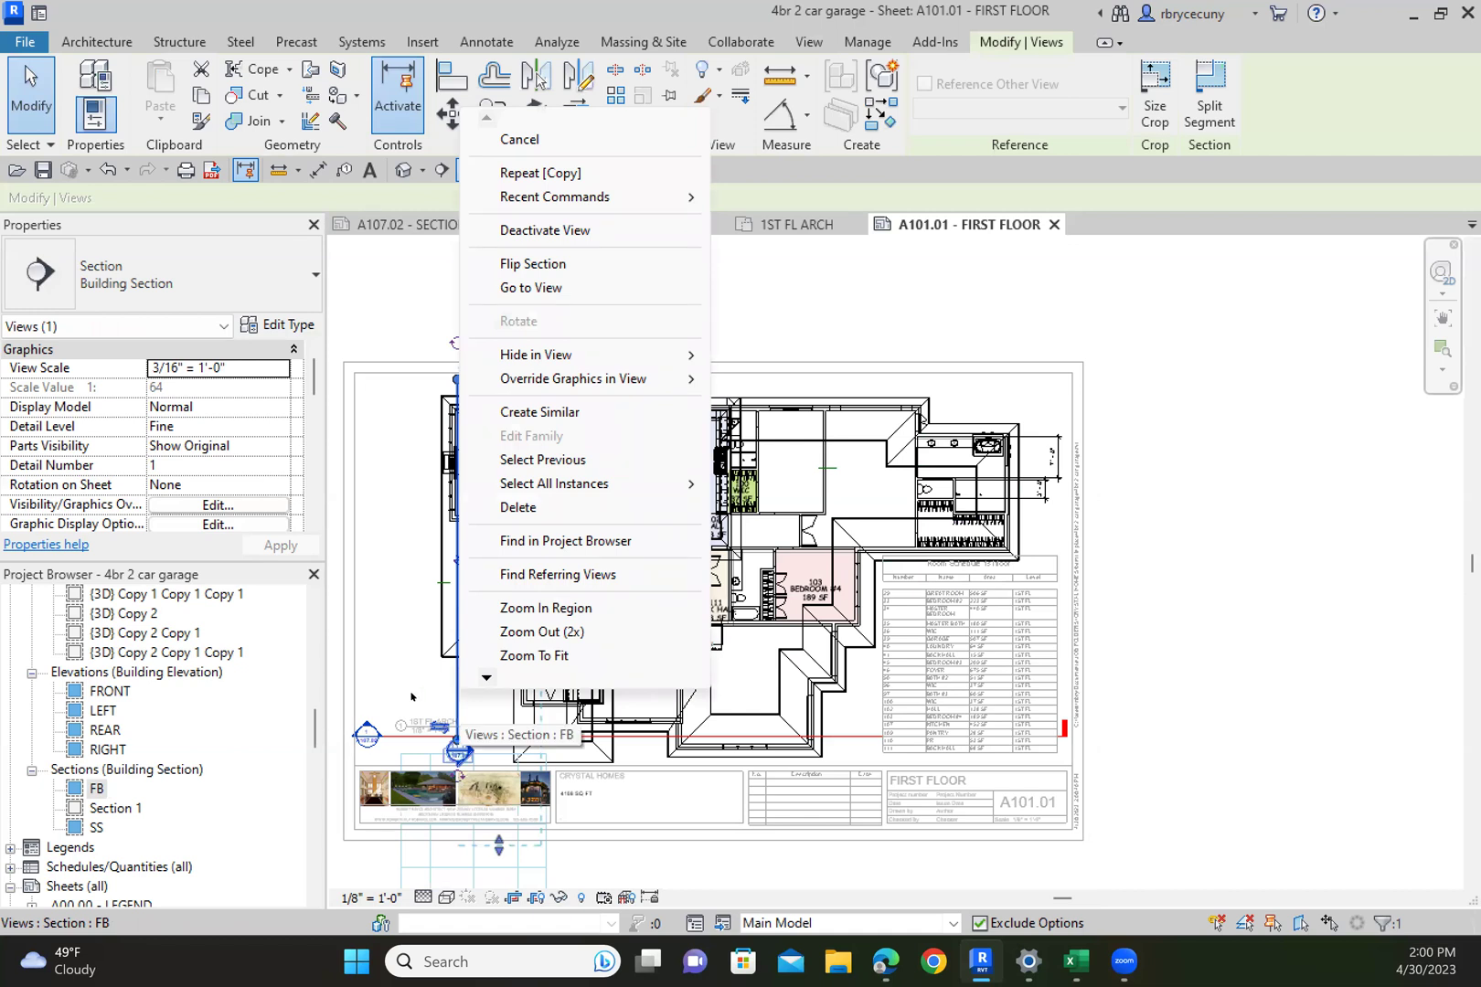
pyautogui.press('Escape')
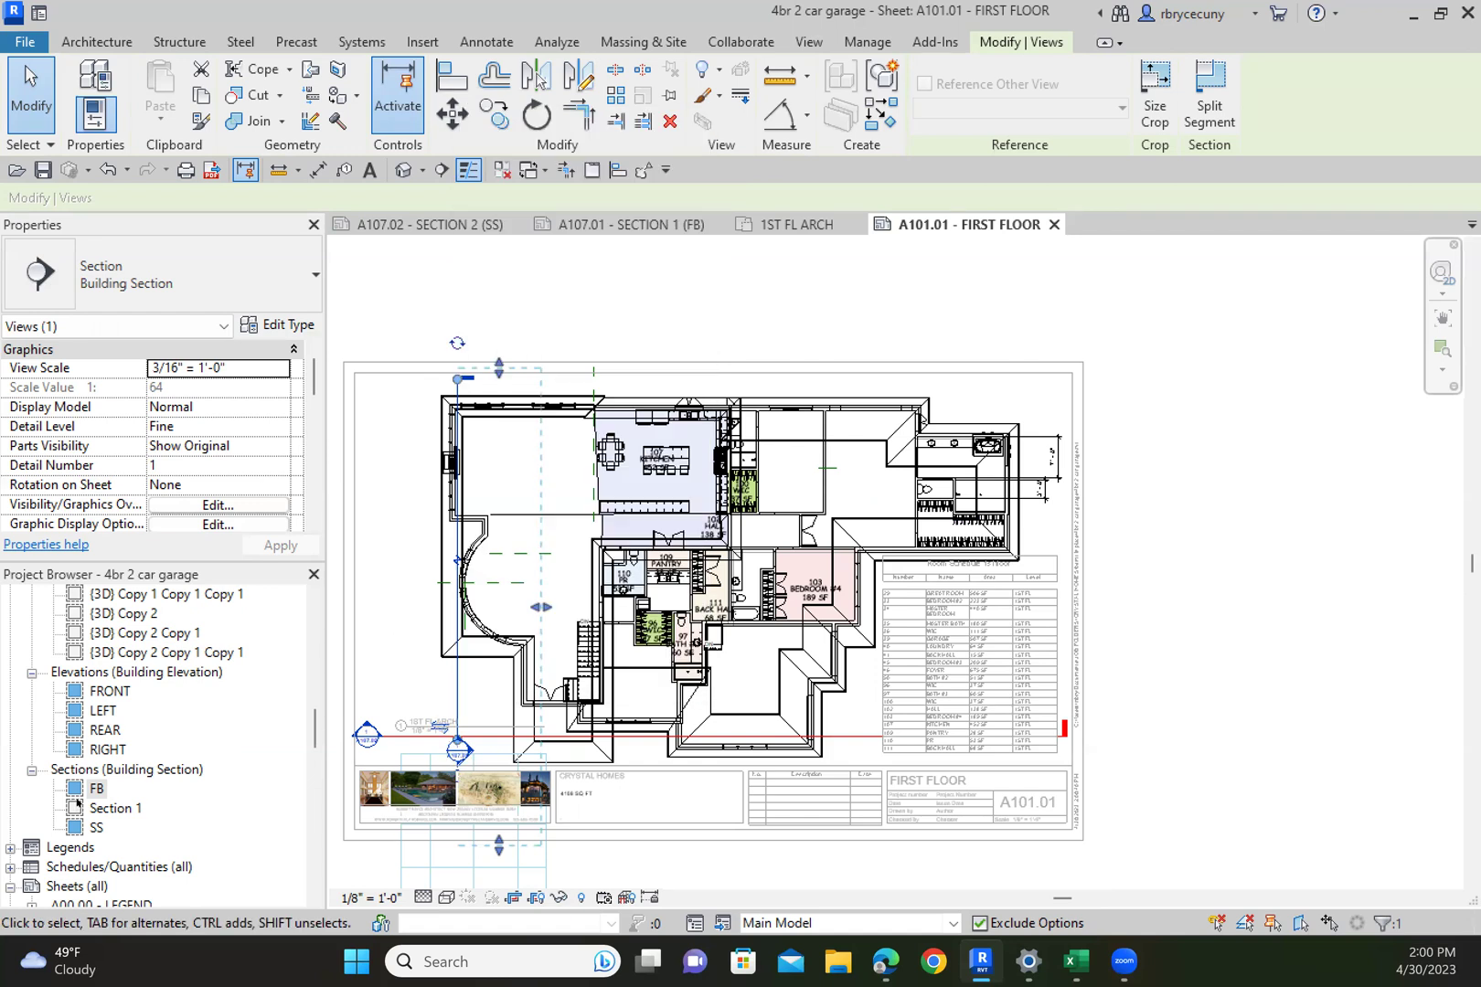
# Duplicate the FB building section view with detailing and return to the 1ST FL ARCH floor plan
pyautogui.rightClick(95, 788)
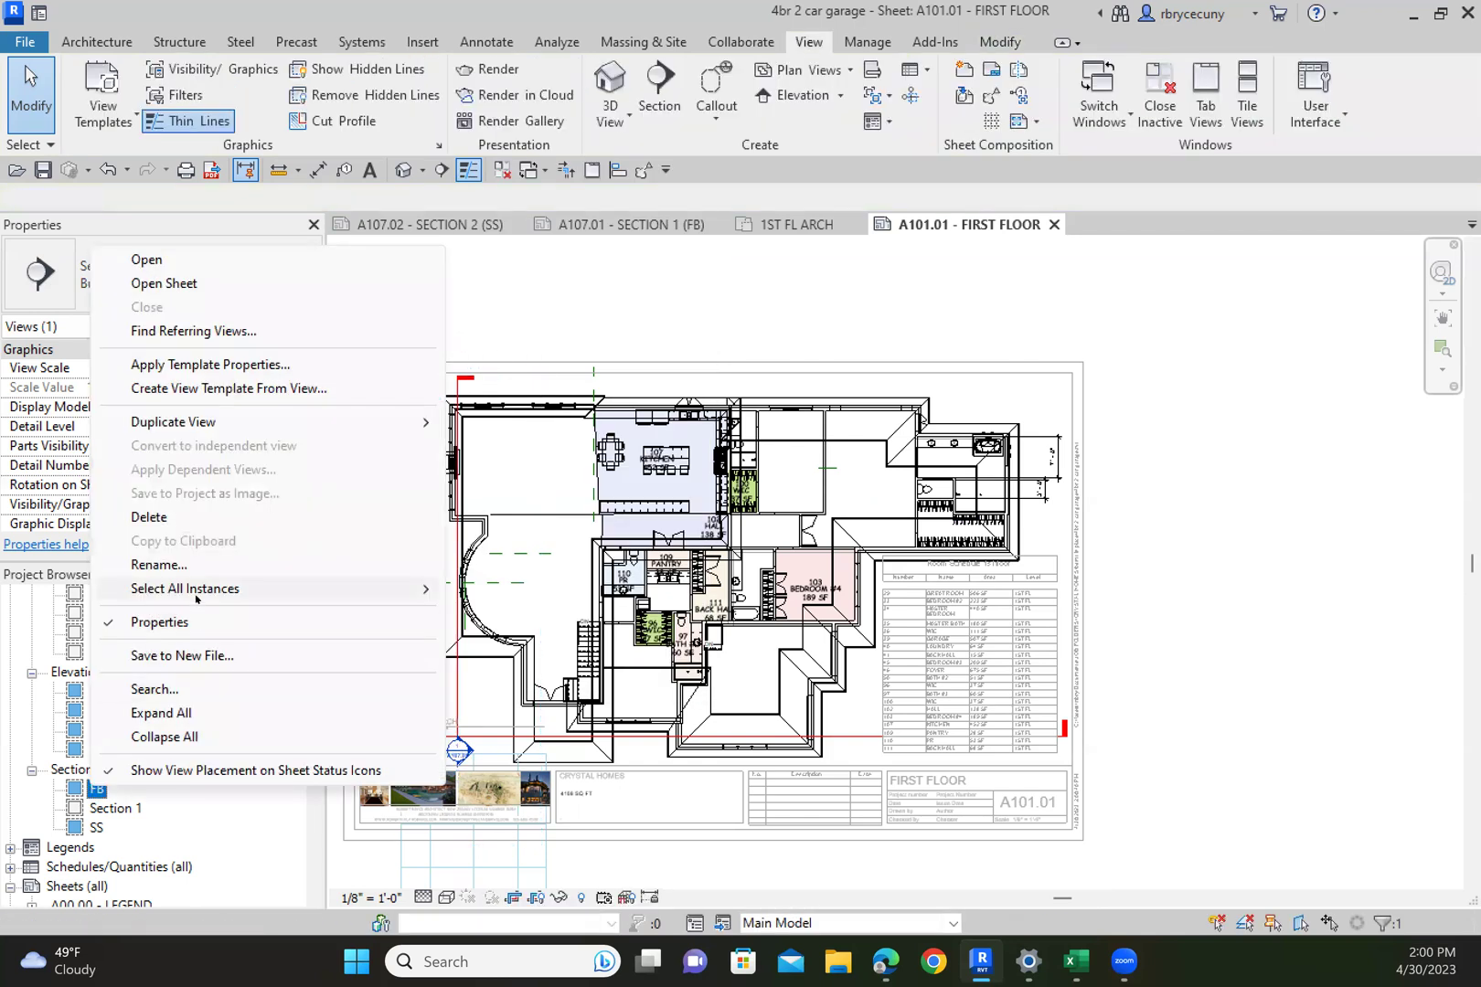
pyautogui.moveTo(396, 424)
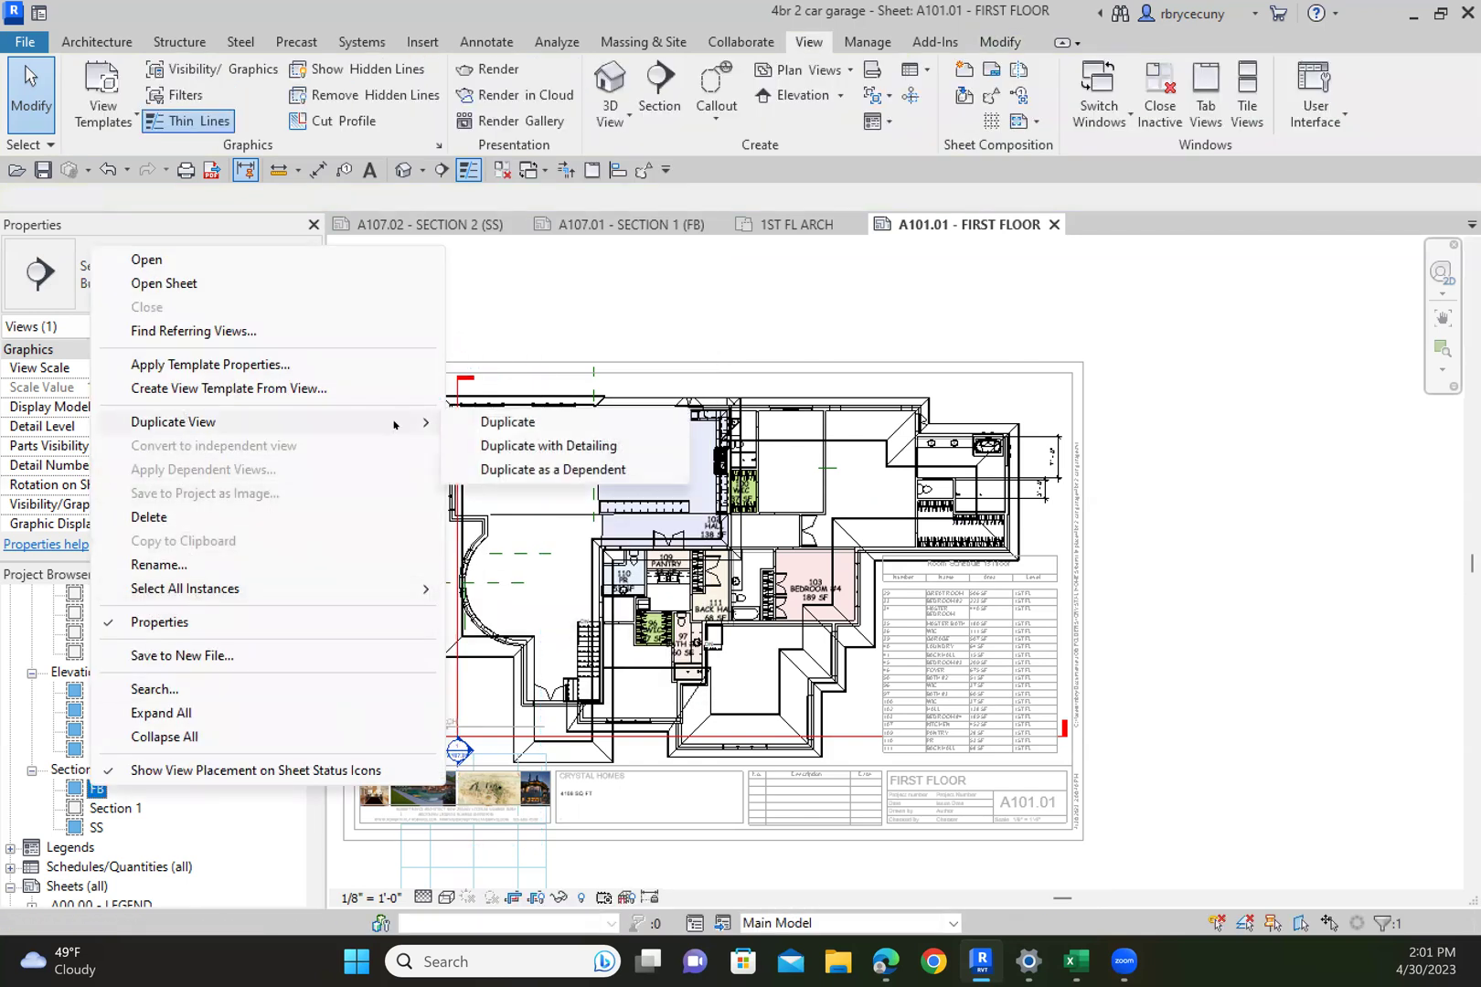
pyautogui.click(508, 447)
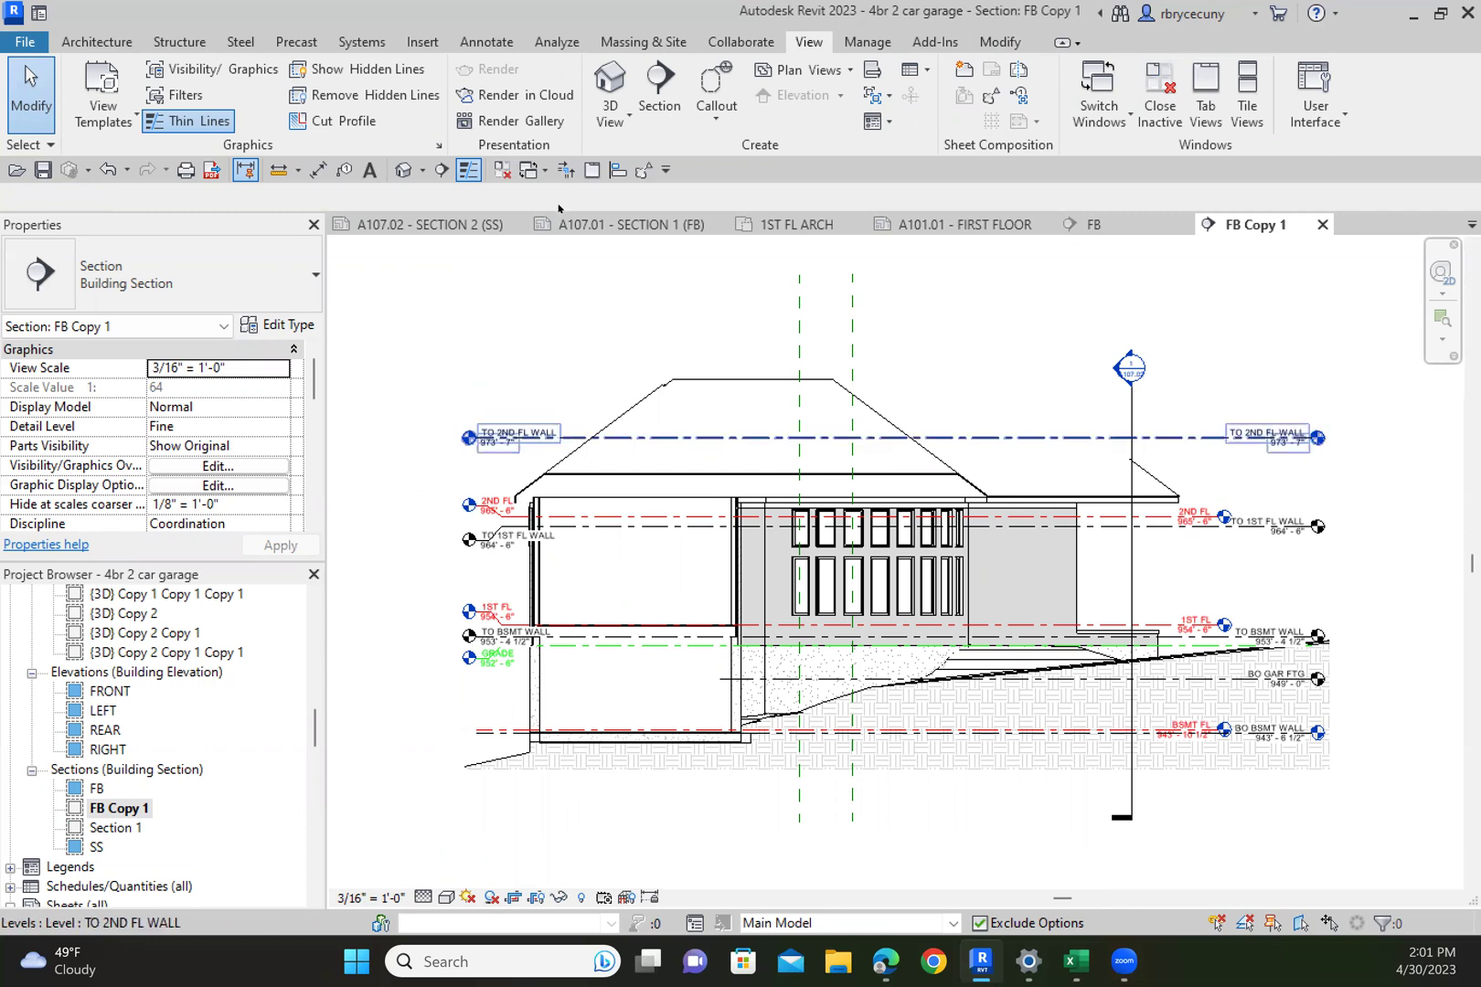
pyautogui.click(795, 224)
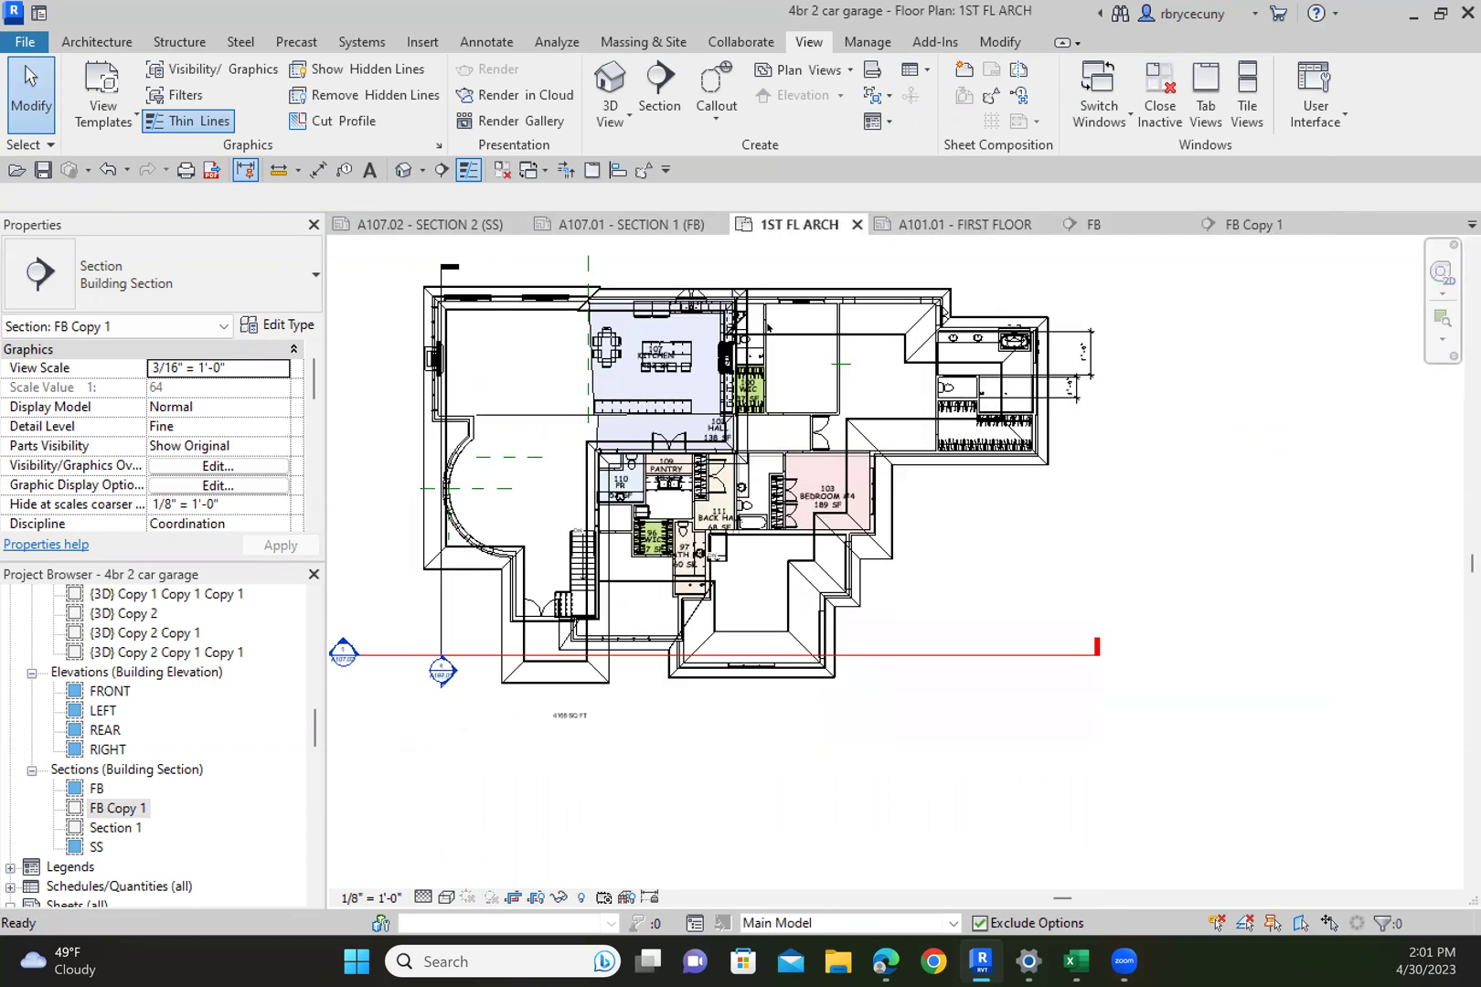
# Move the FB Copy 1 section line right across the plan, off the original FB line and just inside the left exterior wall
pyautogui.click(441, 619)
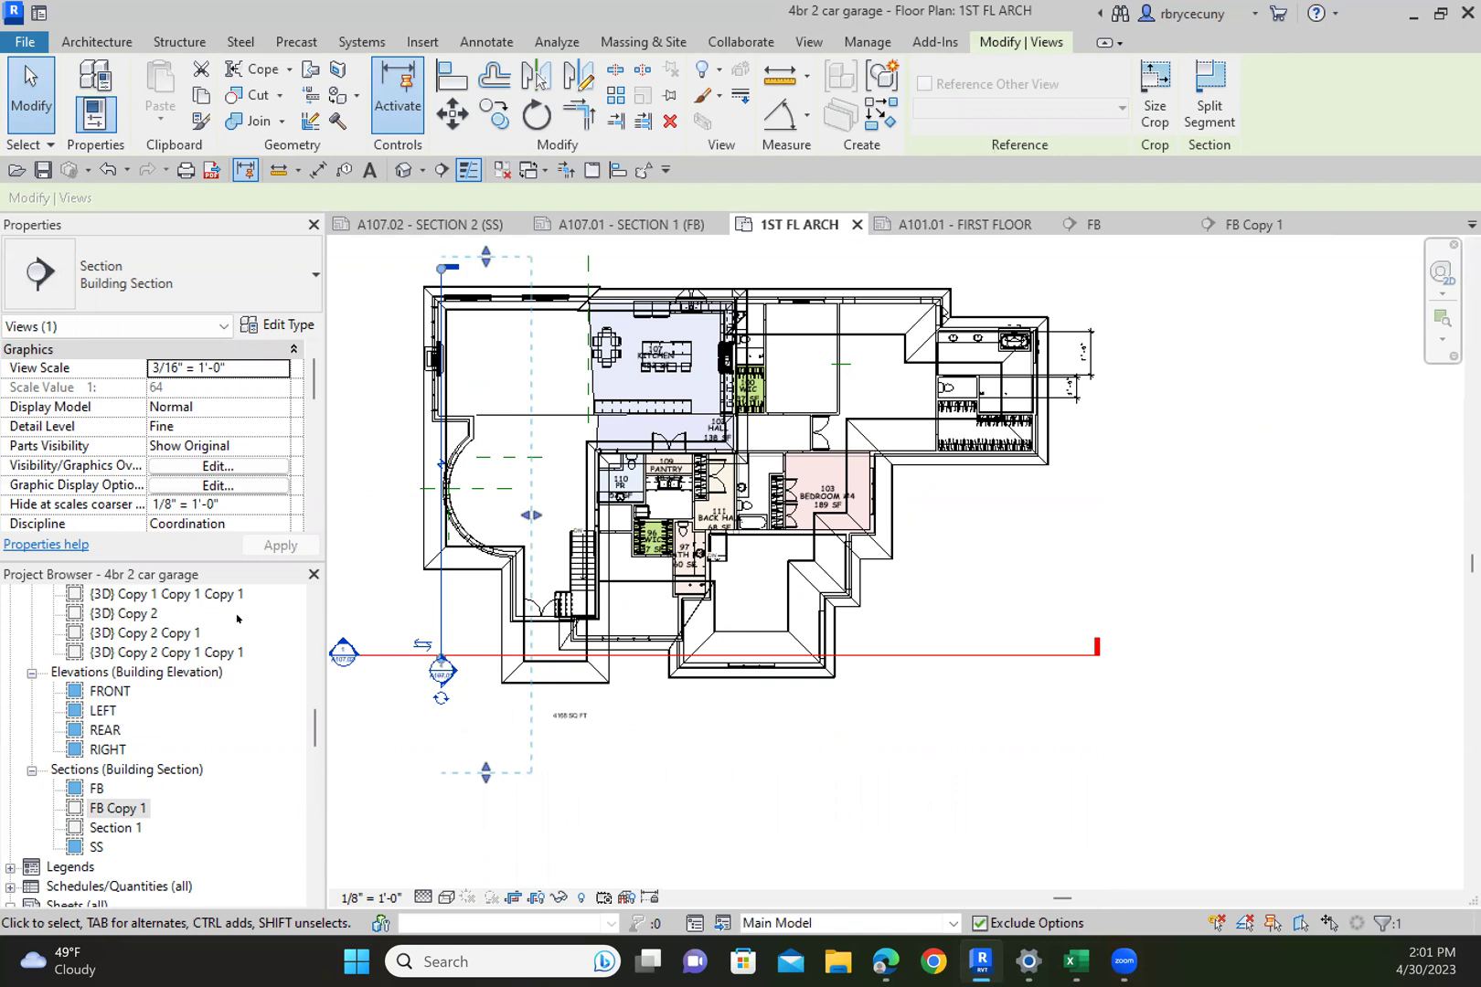
pyautogui.press('Right')
pyautogui.press('Right')
pyautogui.press('Right')
pyautogui.press('Right')
pyautogui.press('Right')
pyautogui.press('Right')
pyautogui.press('Right')
pyautogui.press('Right')
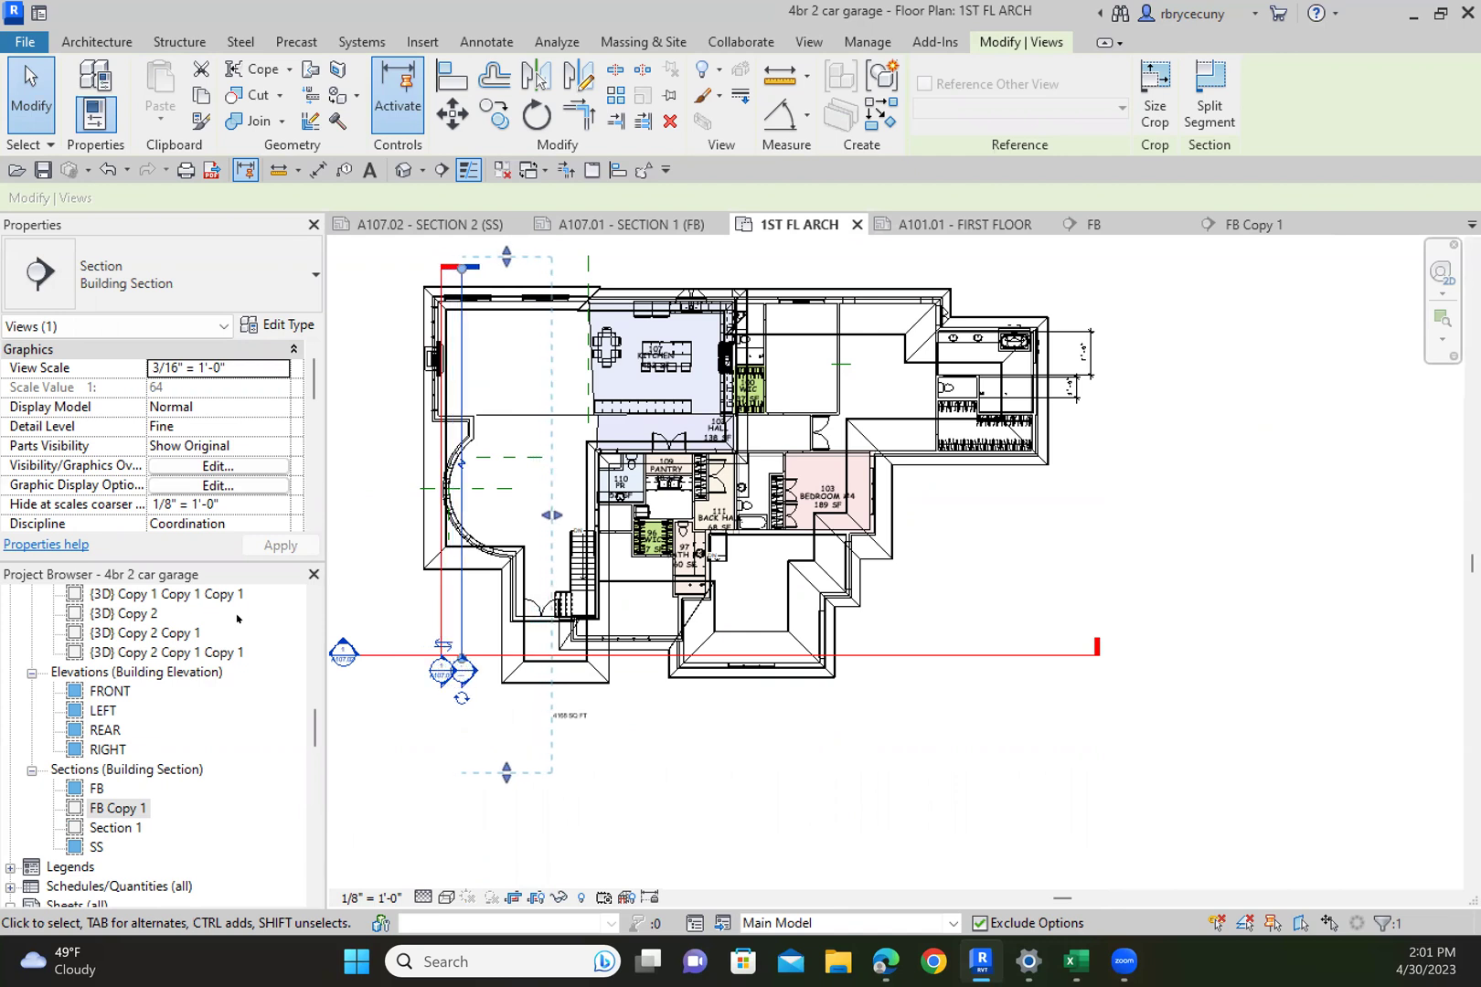
pyautogui.press('Right')
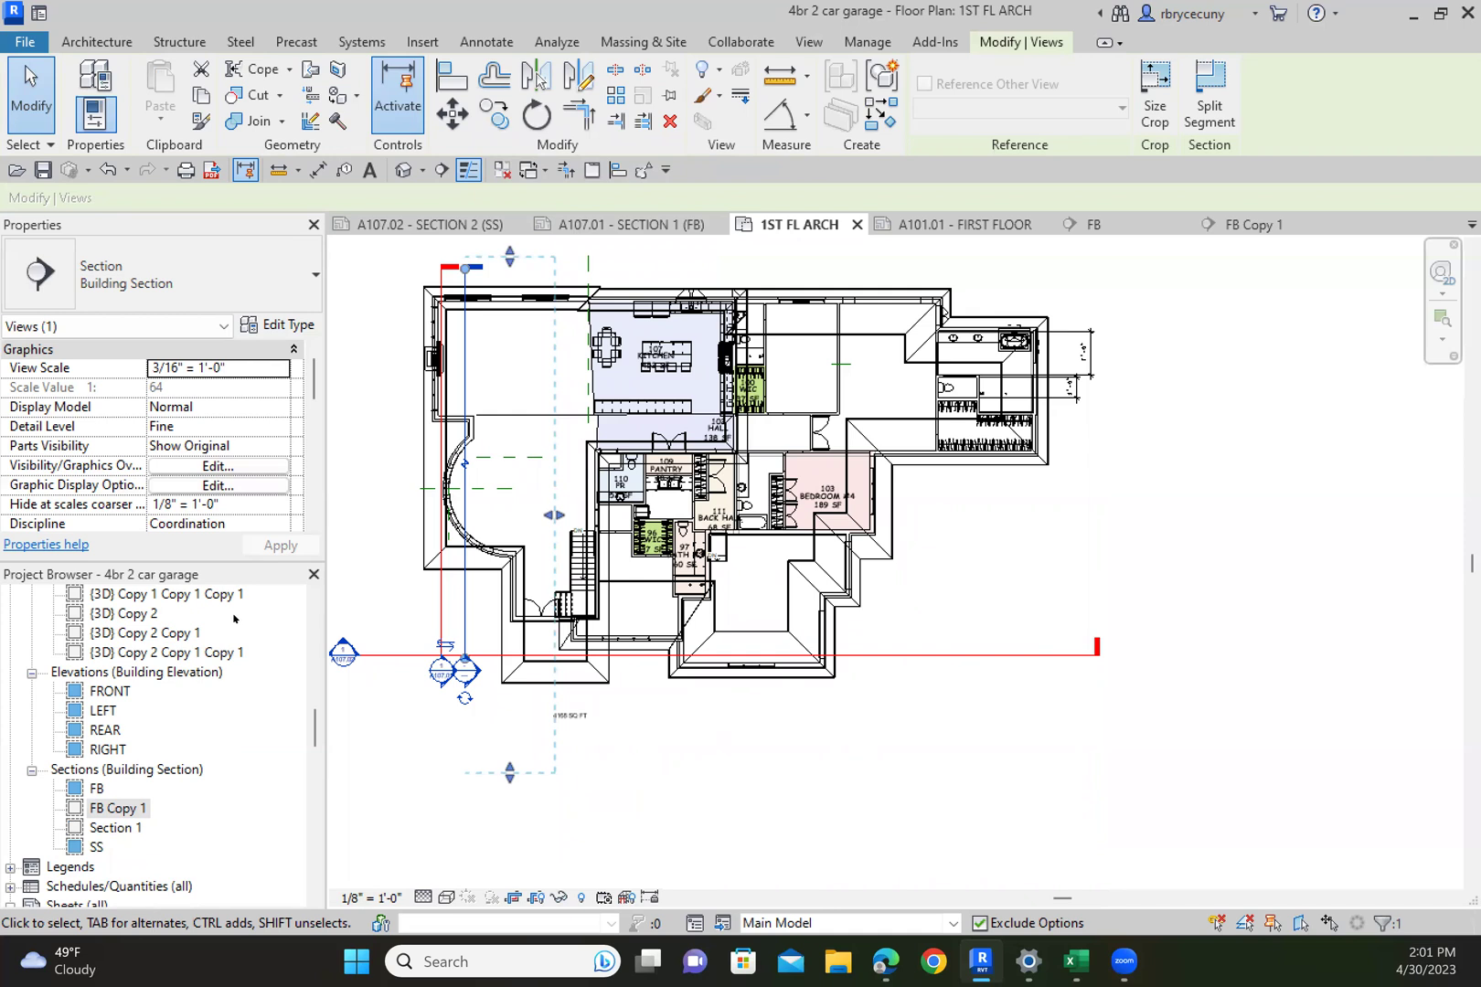
# Open the FB Copy 1 section view from its section line and return to the 1ST FL ARCH floor plan
pyautogui.rightClick(467, 616)
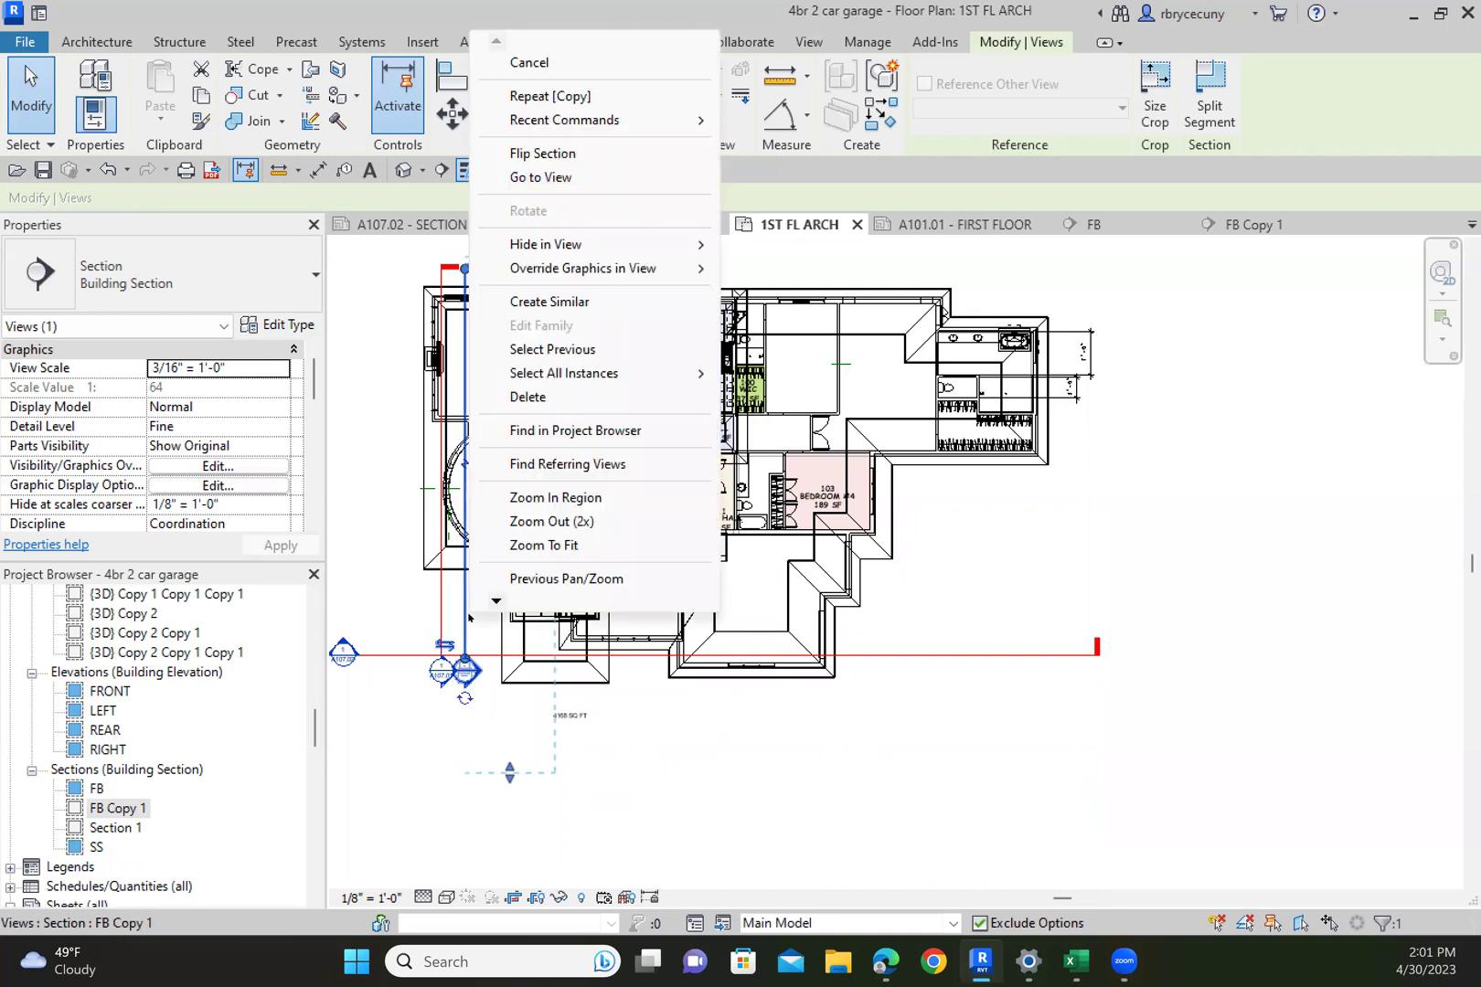
pyautogui.click(554, 182)
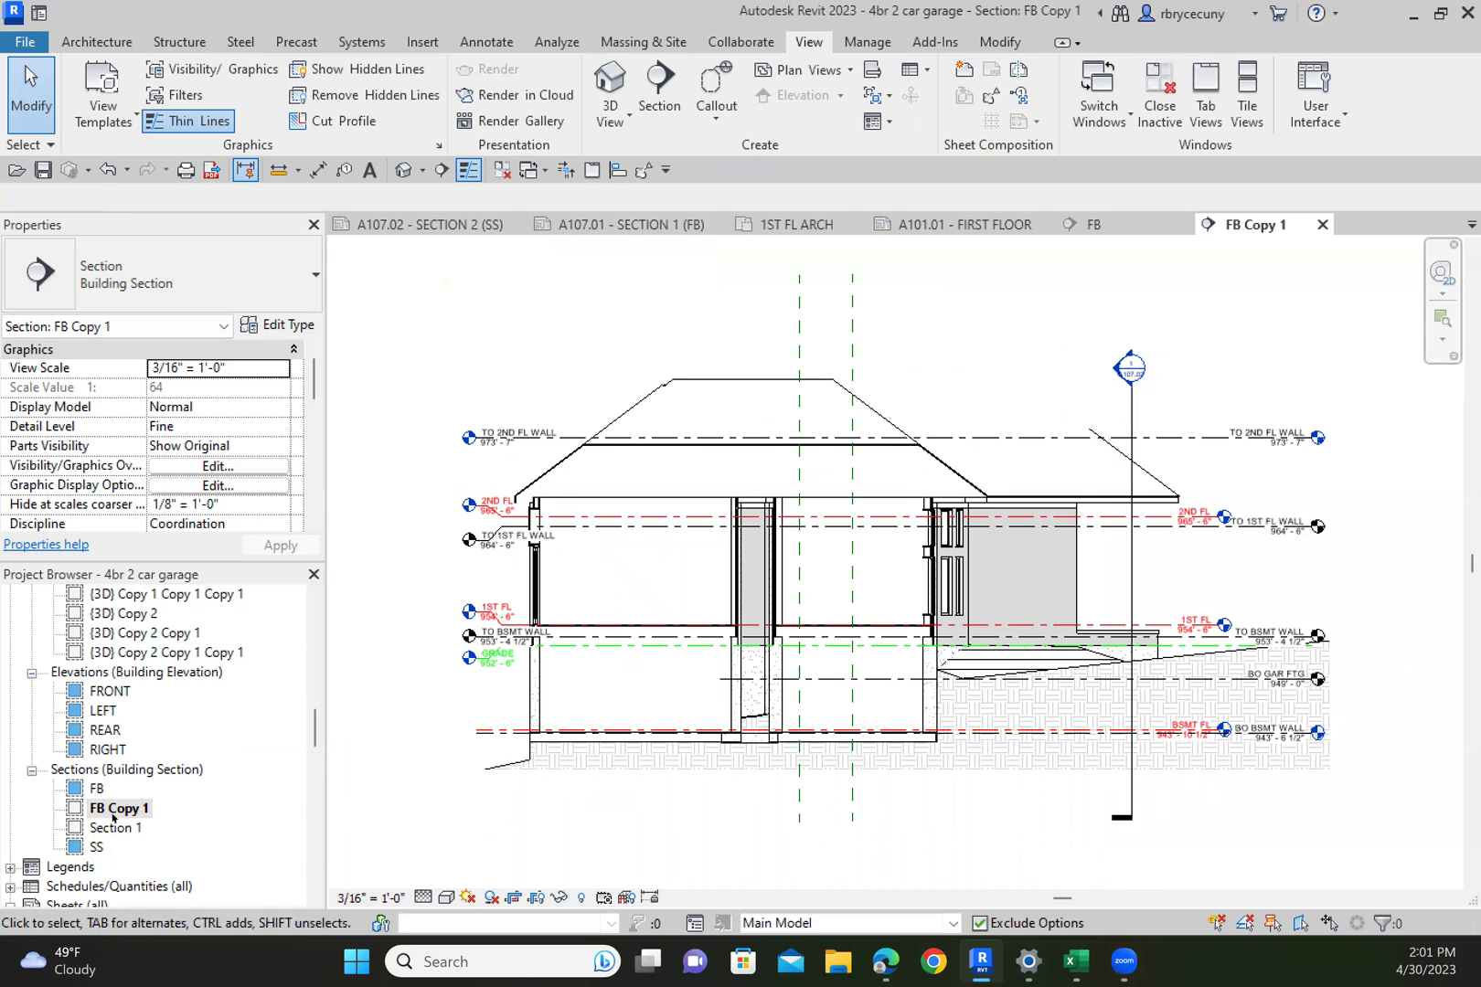
pyautogui.click(796, 224)
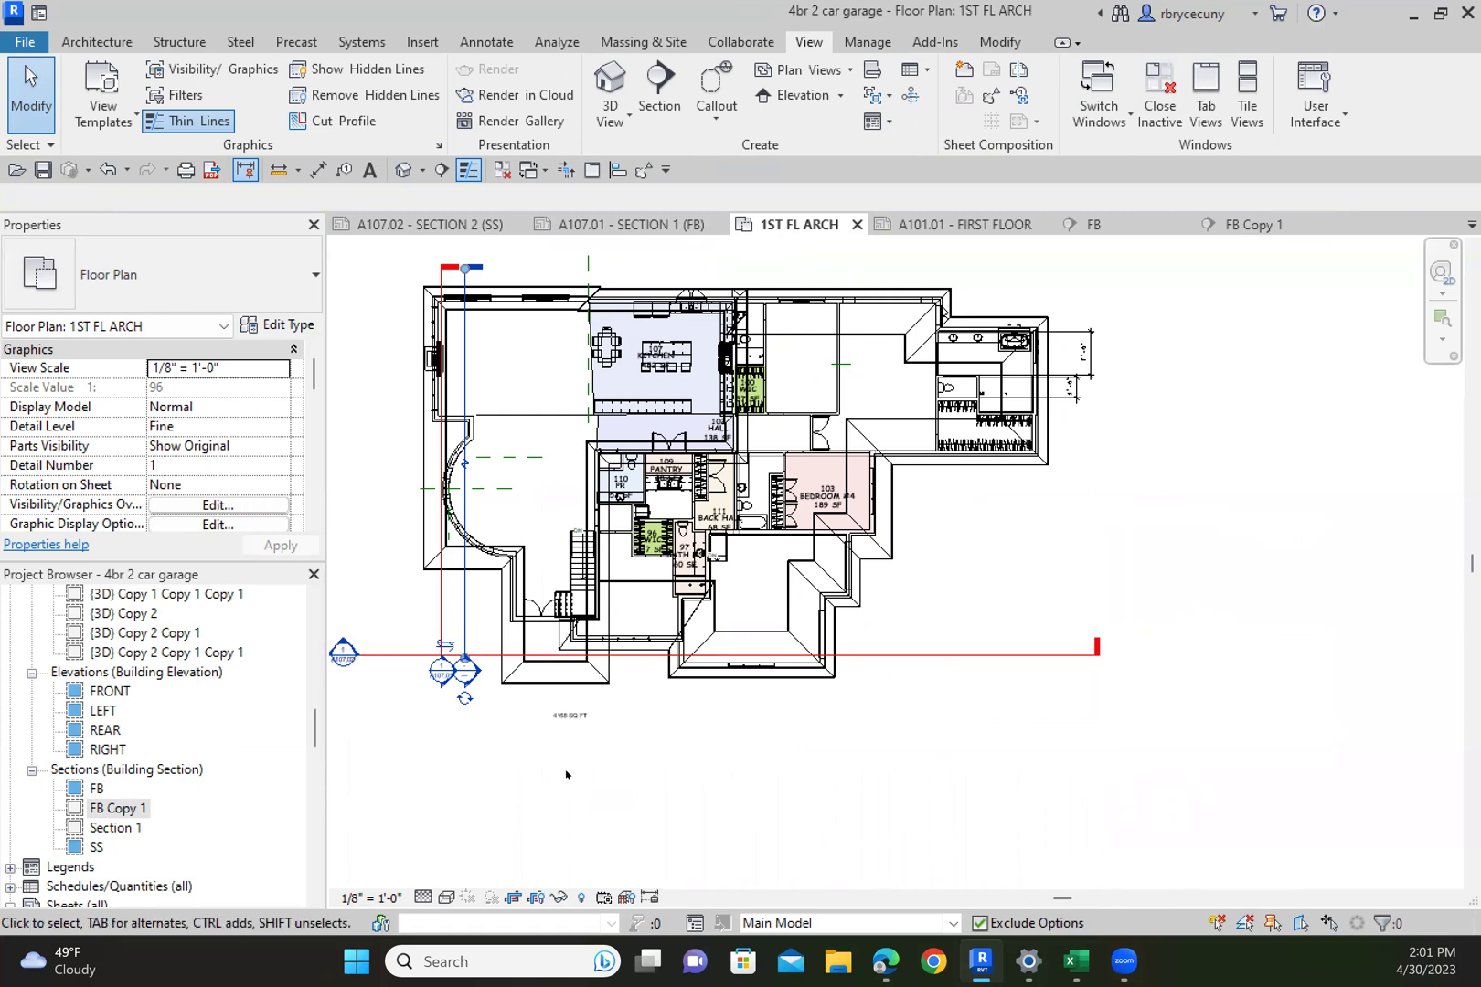
# Duplicate the SS building section view with detailing and return to the 1ST FL ARCH floor plan
pyautogui.rightClick(96, 848)
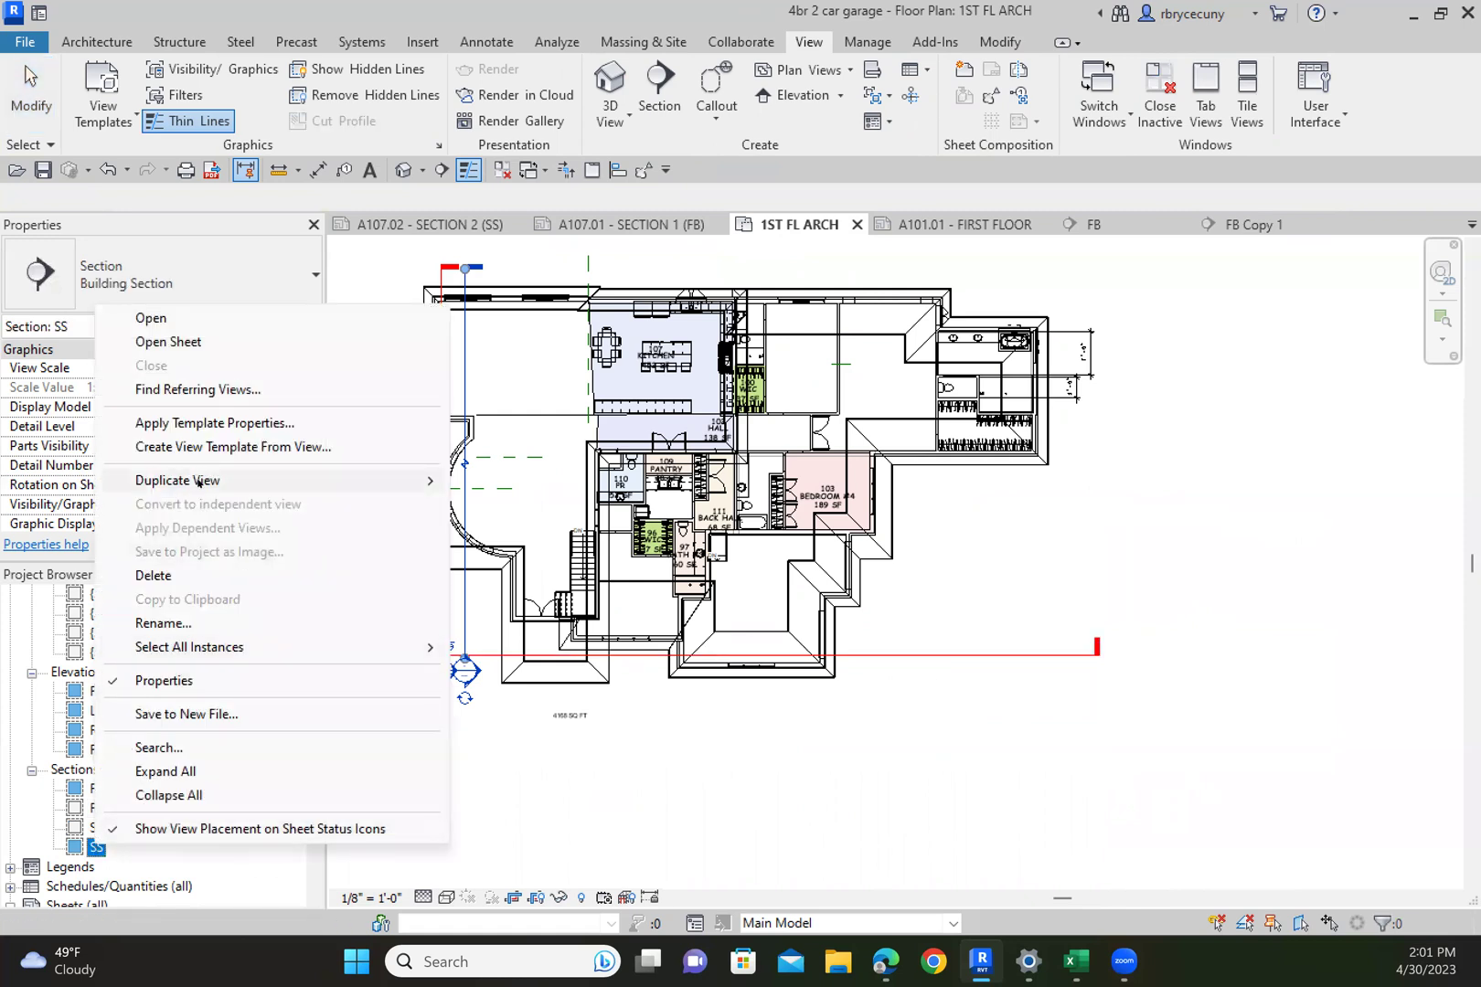
pyautogui.moveTo(430, 480)
pyautogui.click(567, 503)
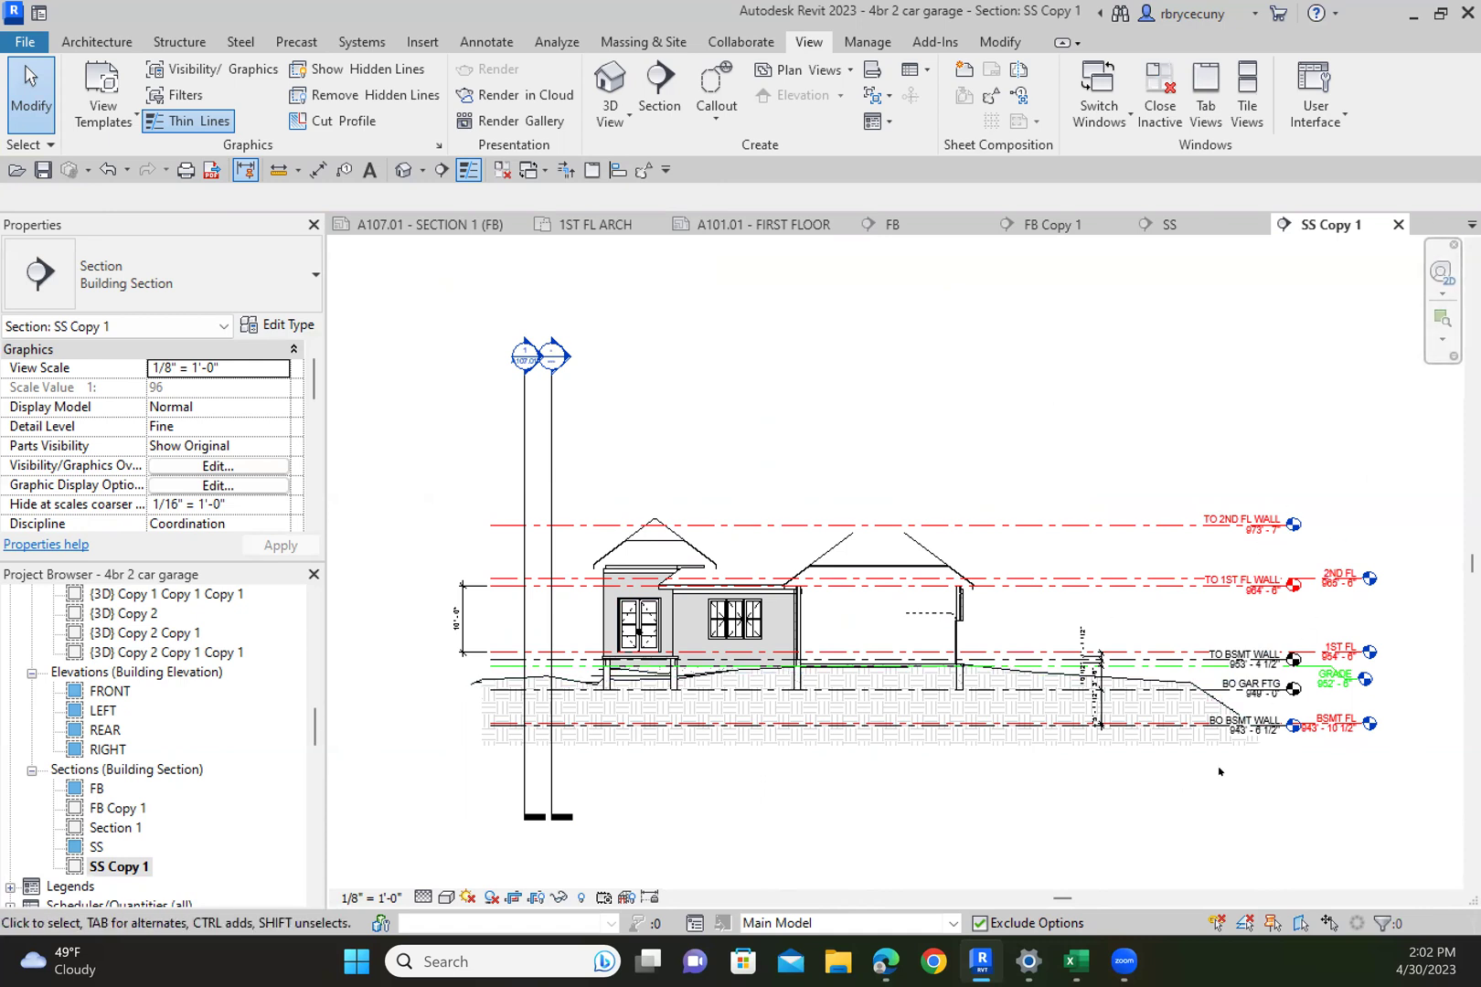
pyautogui.click(608, 225)
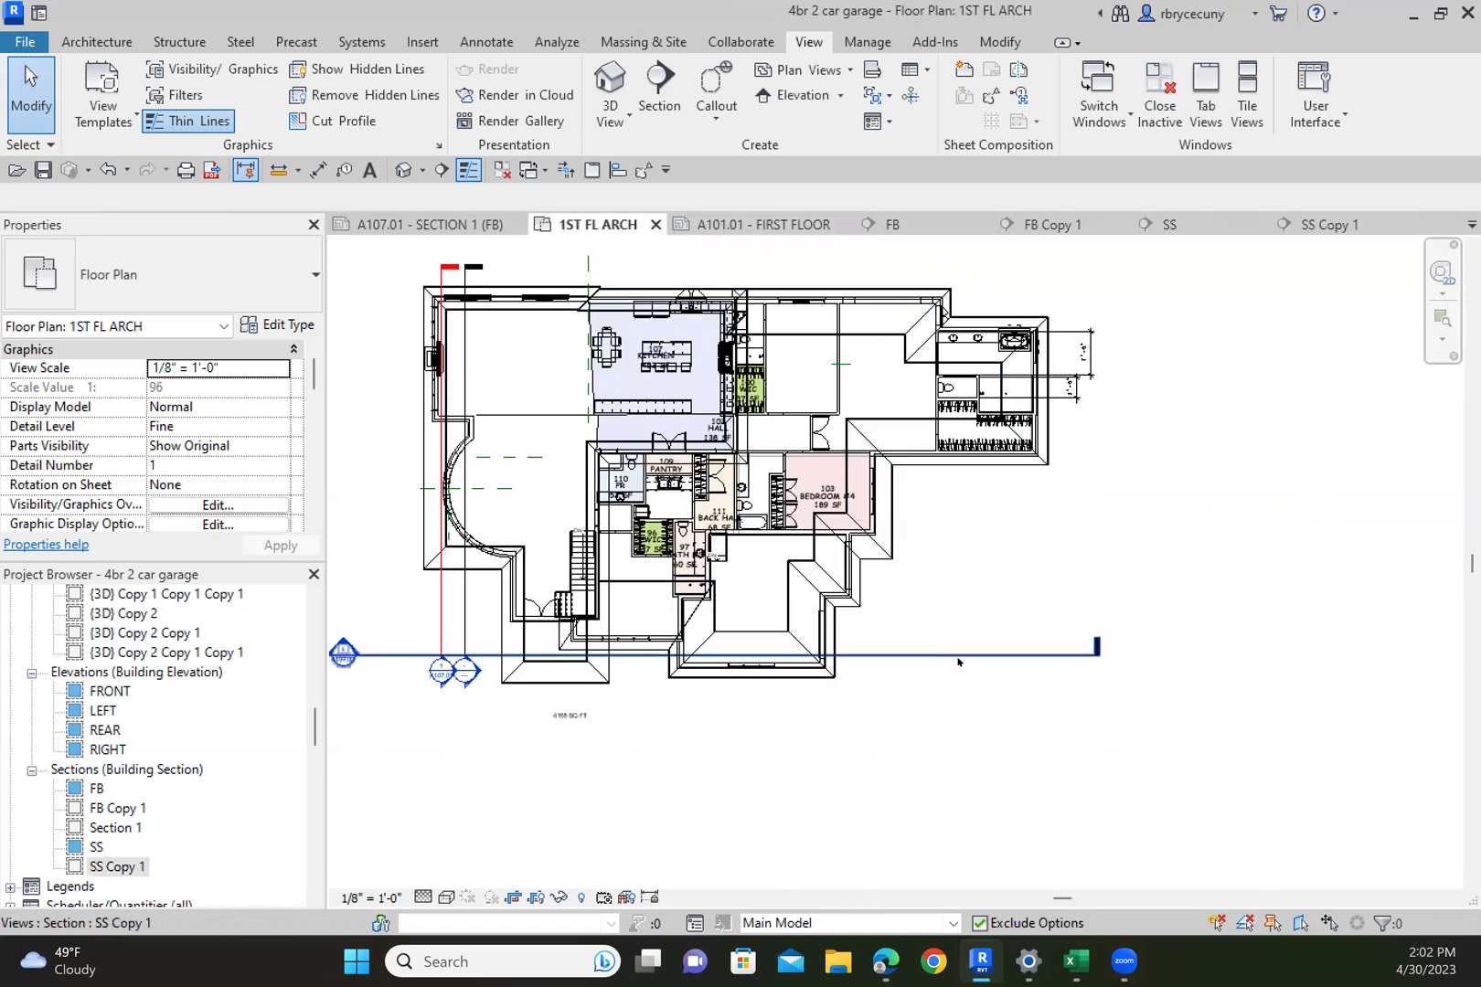
# Move the SS Copy 1 section line up the plan, clear of the original SS line near the front walls
pyautogui.click(958, 657)
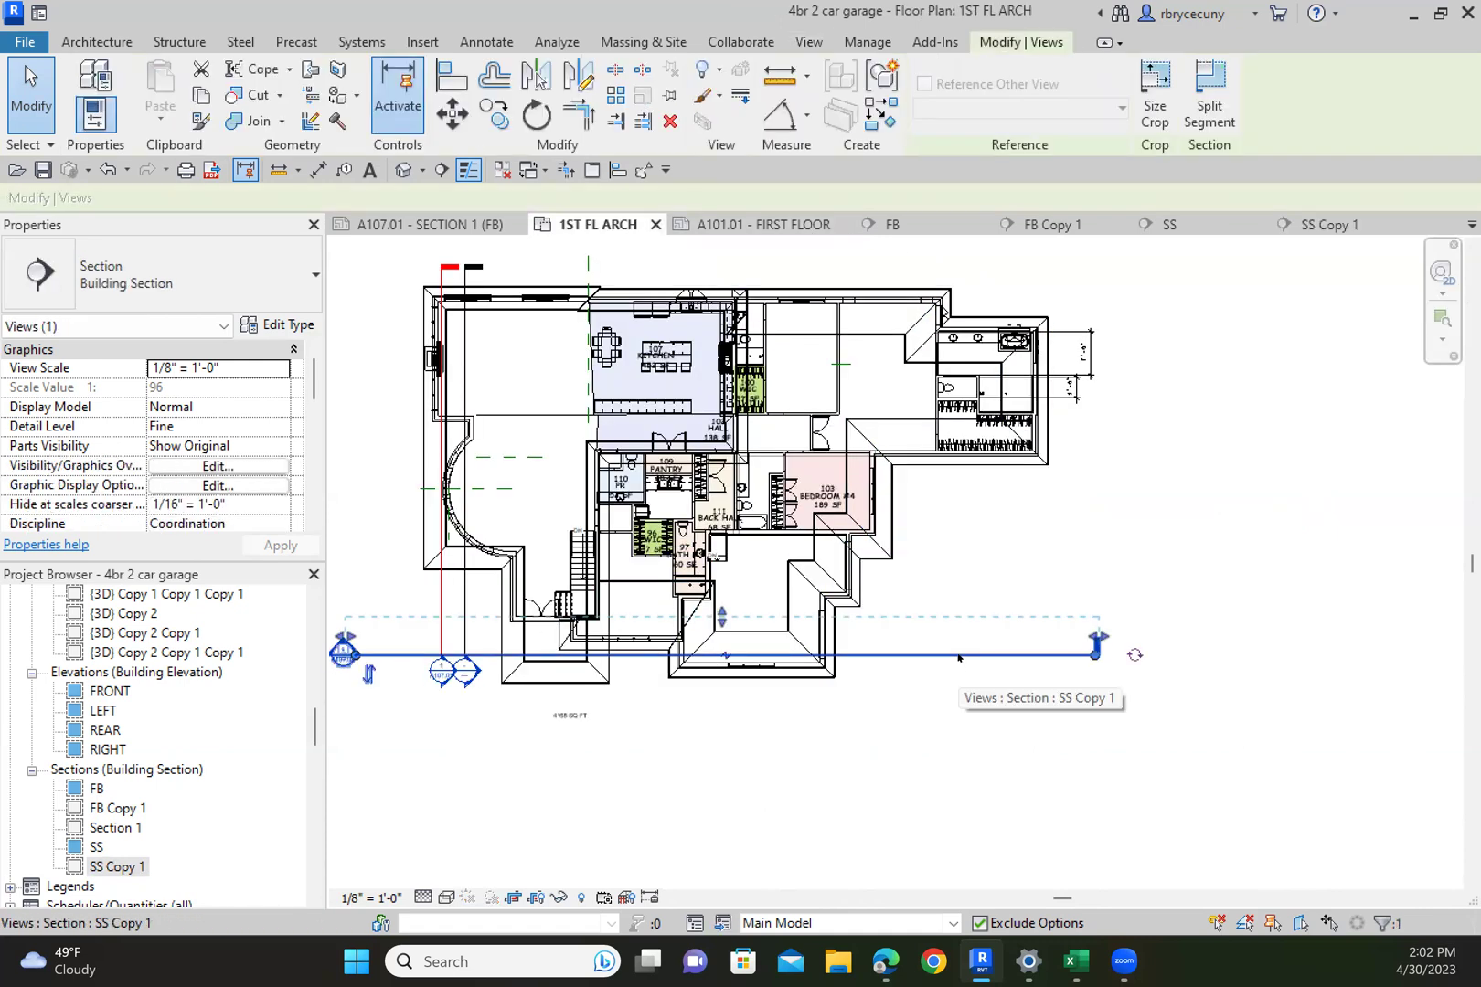
pyautogui.press('Up')
pyautogui.press('Up')
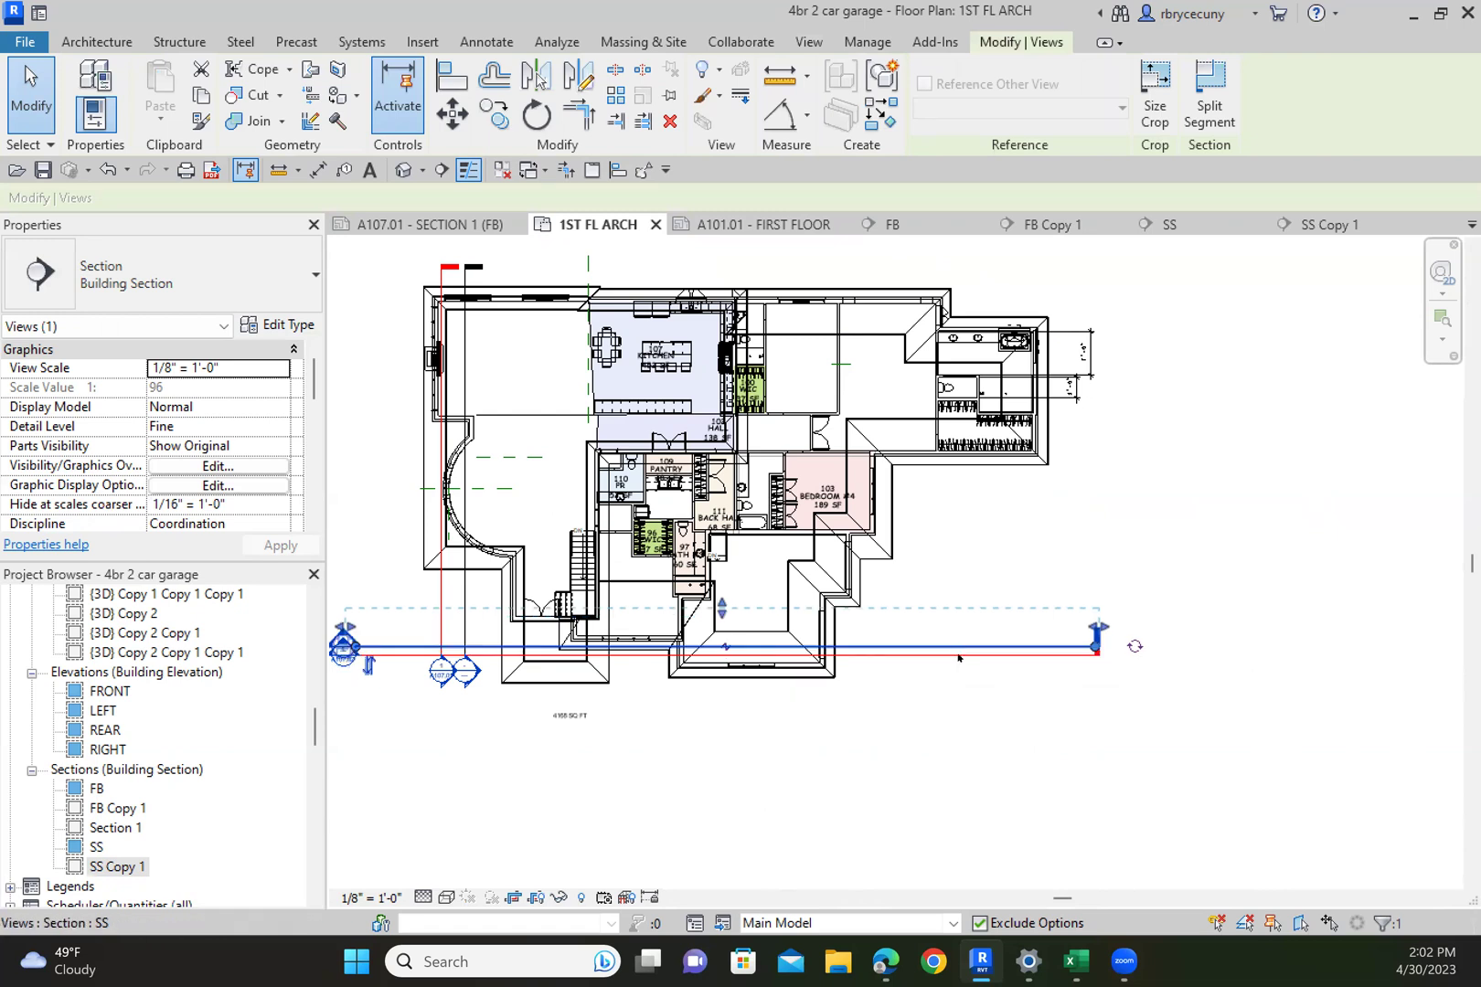
pyautogui.press('Up')
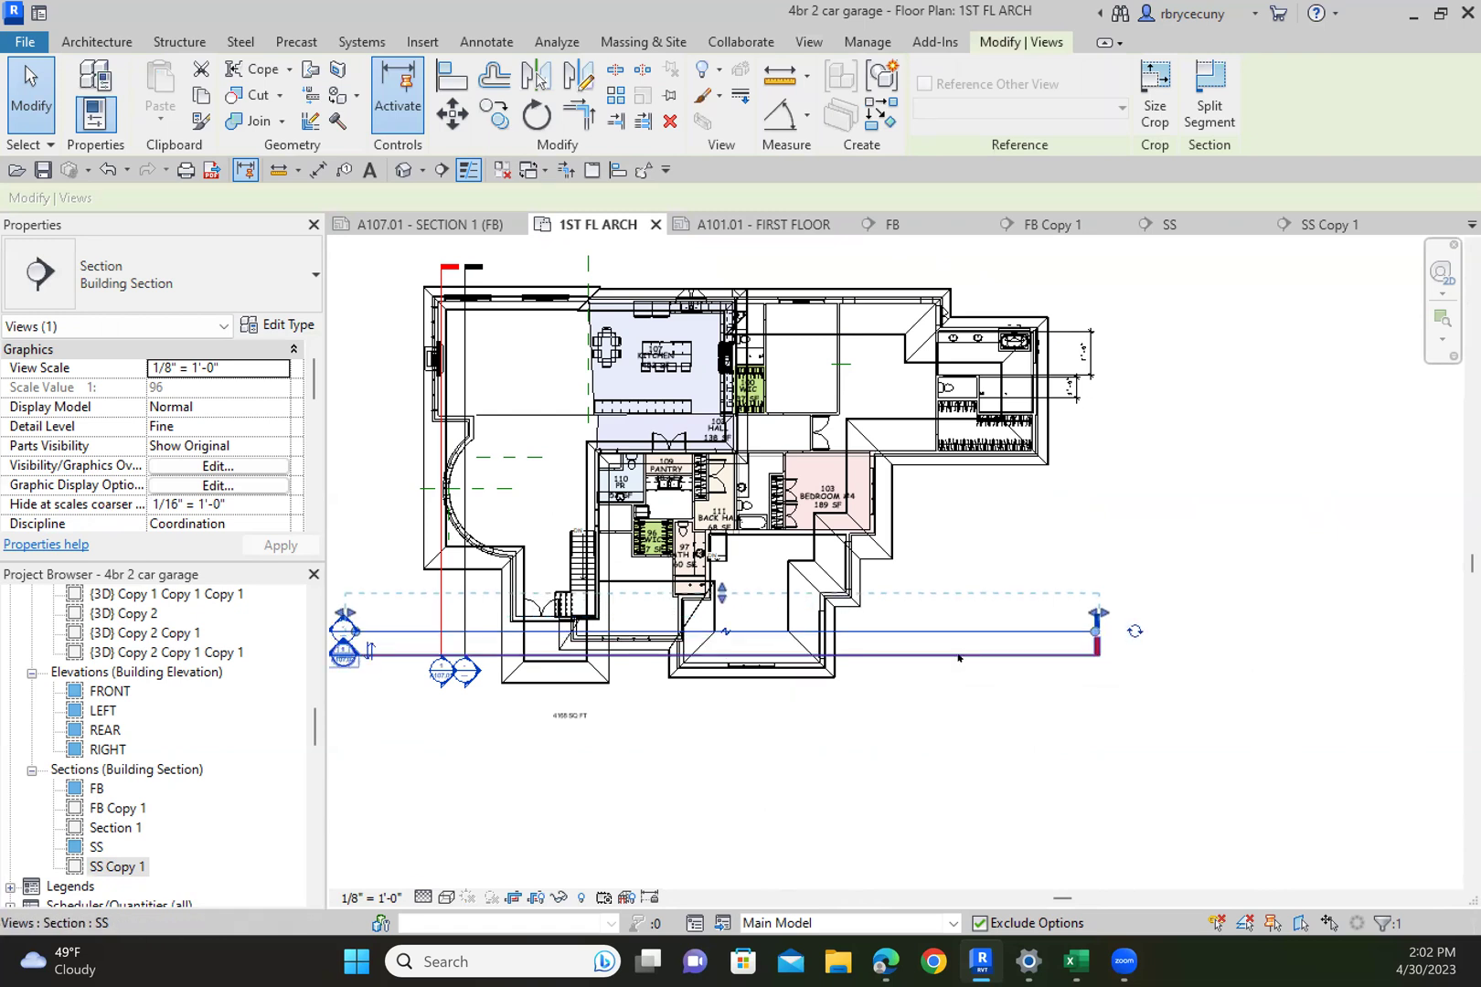
pyautogui.press('Escape')
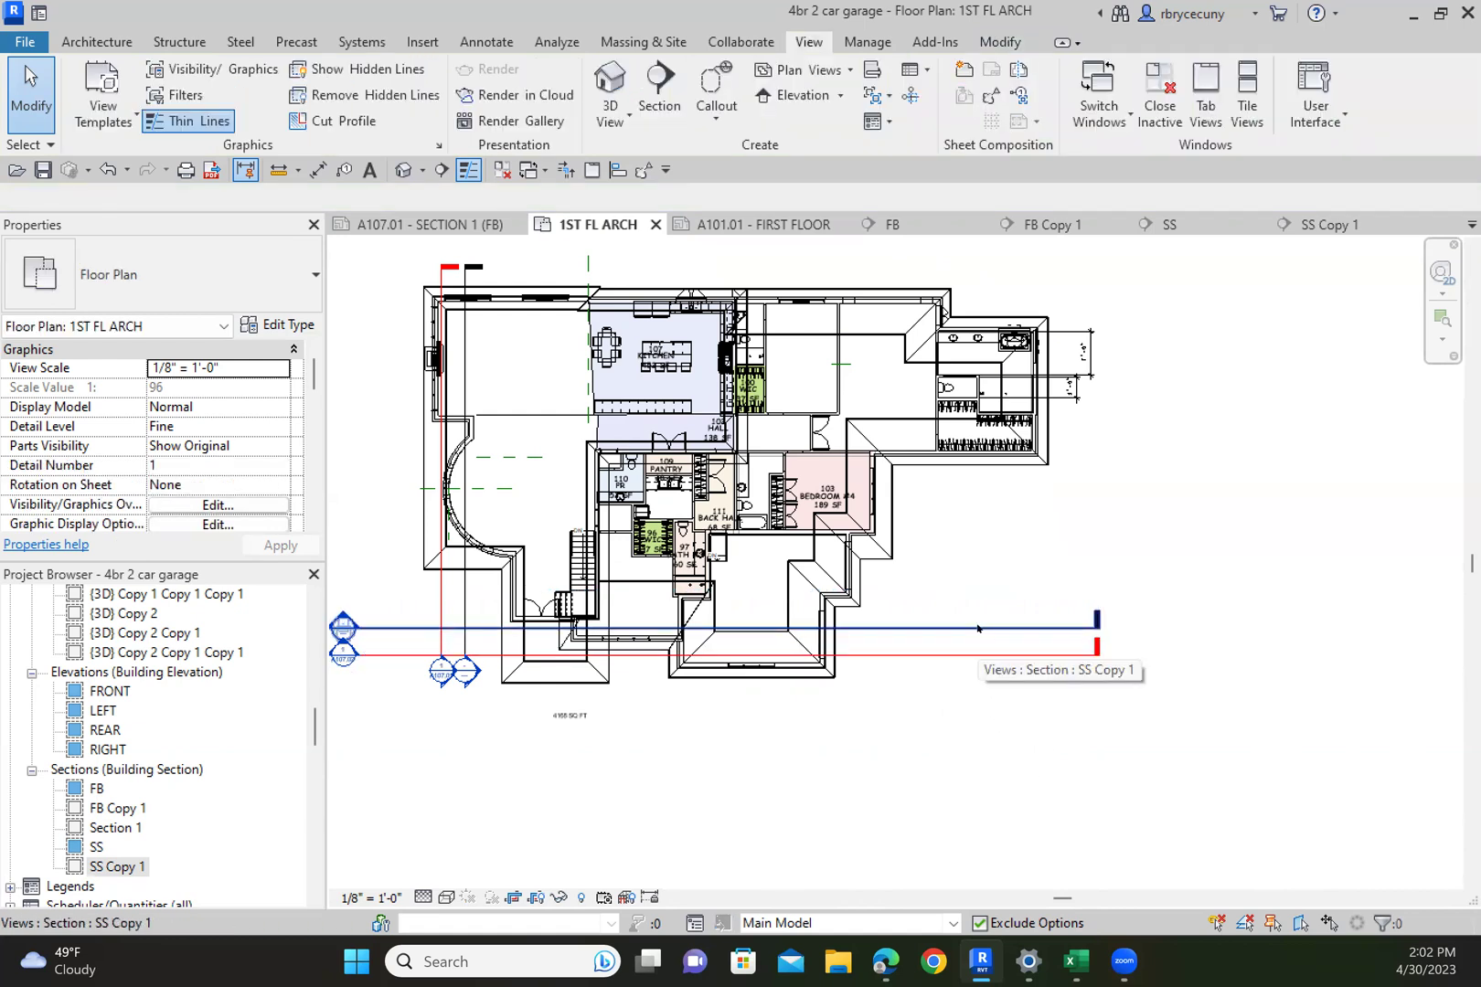
# Select the SS Copy 1 section line in the plan and open the empty sheet A107.13 - SECTION 13
pyautogui.scroll(-2, 226, 777)
pyautogui.scroll(1, 227, 775)
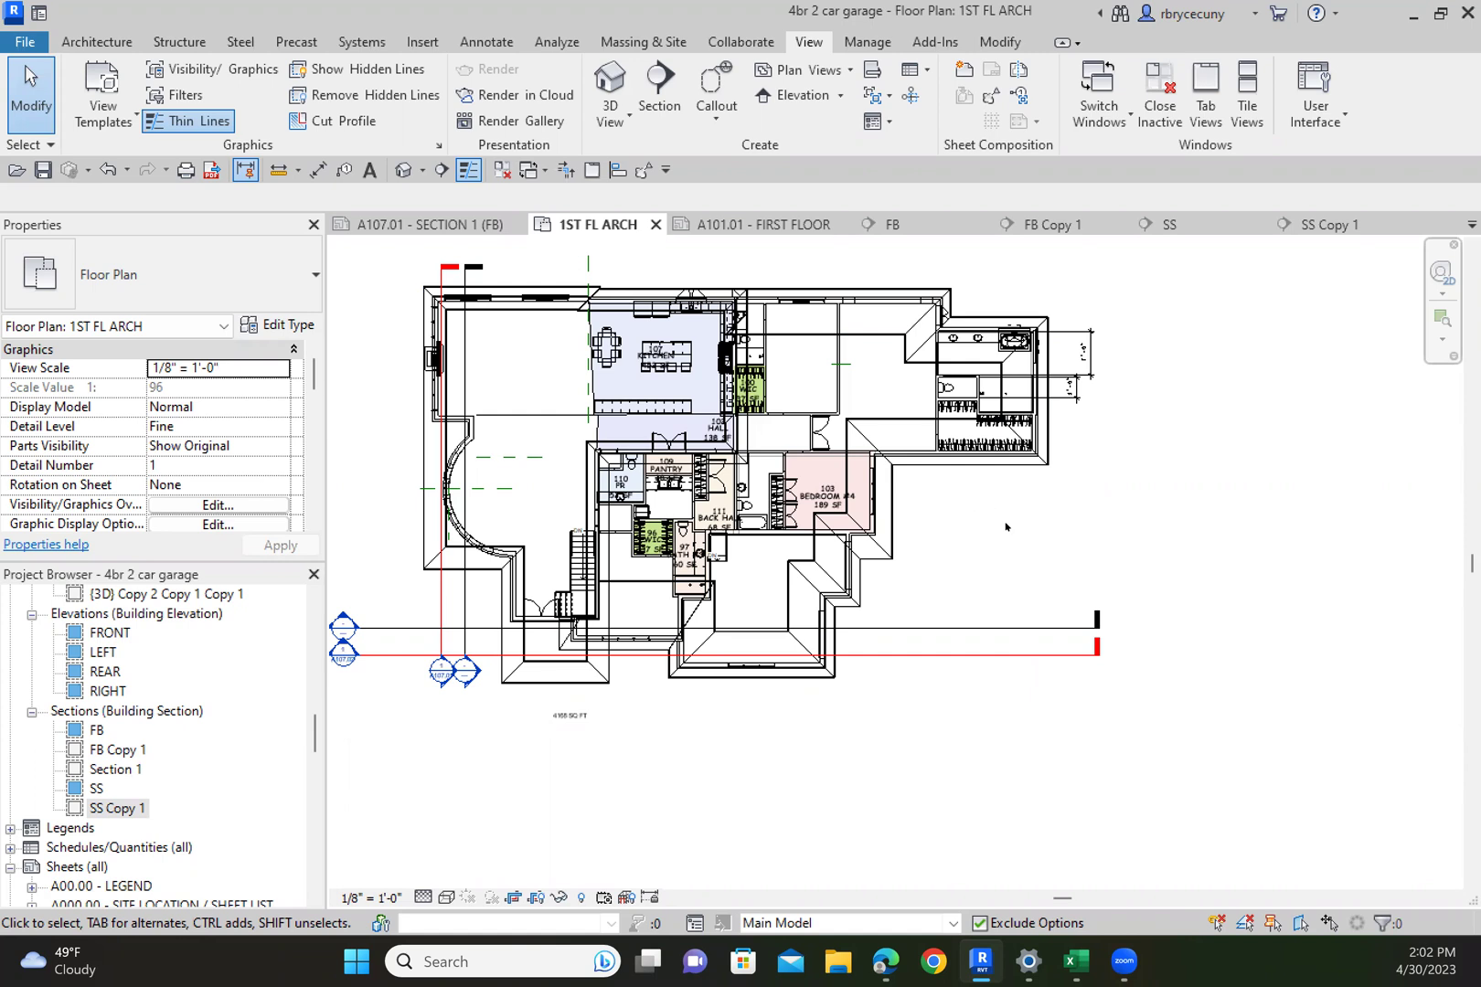
pyautogui.click(955, 638)
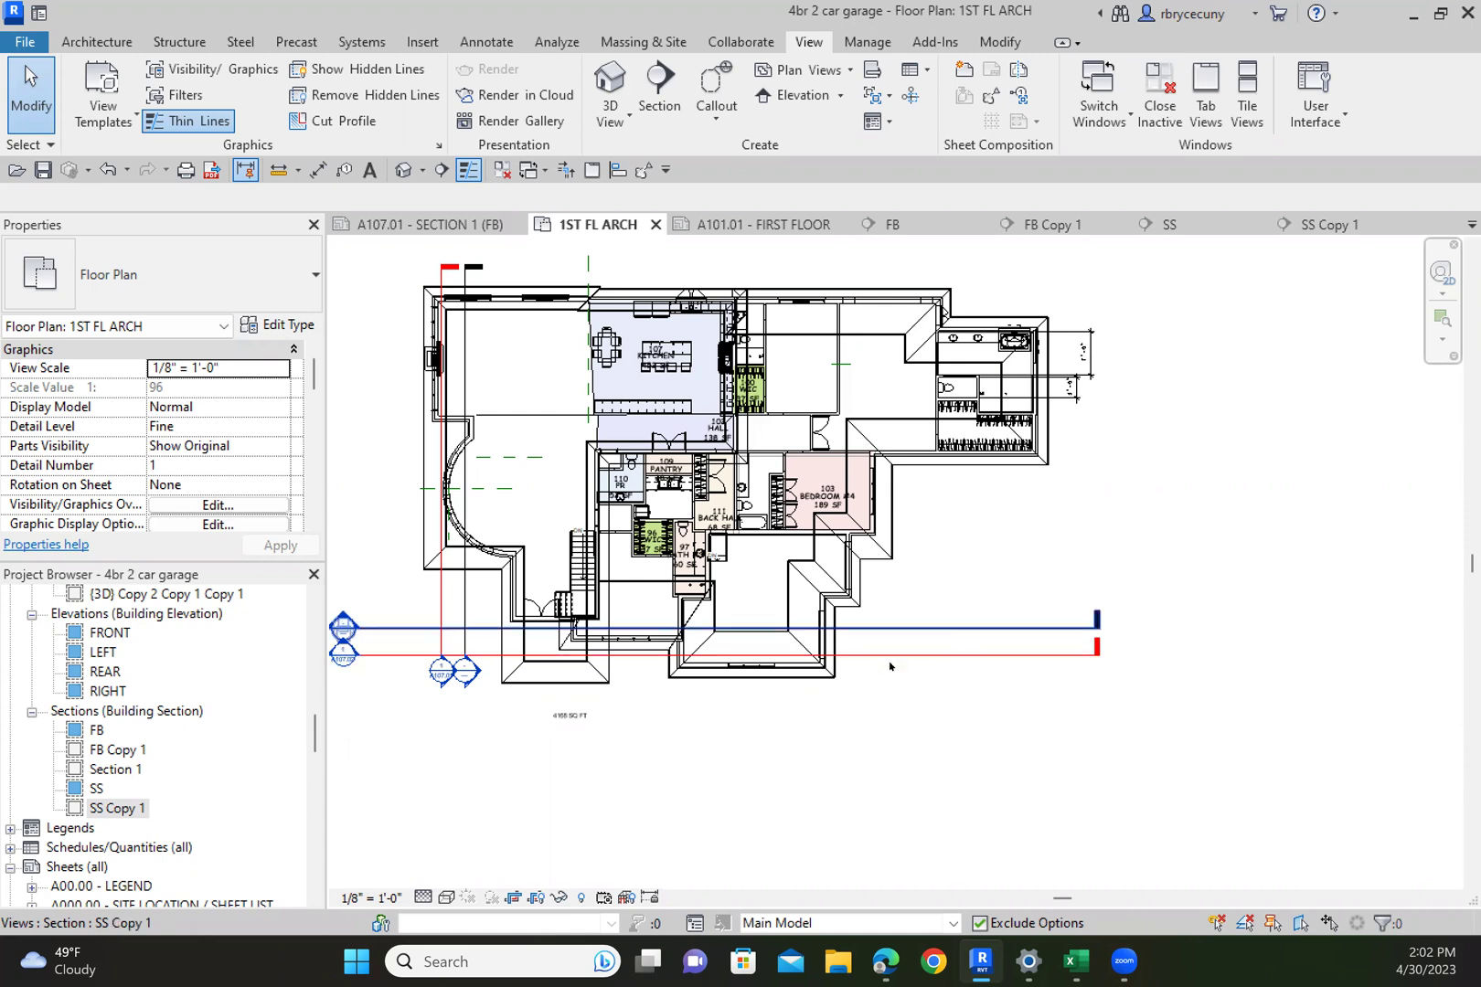
pyautogui.scroll(-10, 151, 838)
pyautogui.scroll(-8, 151, 838)
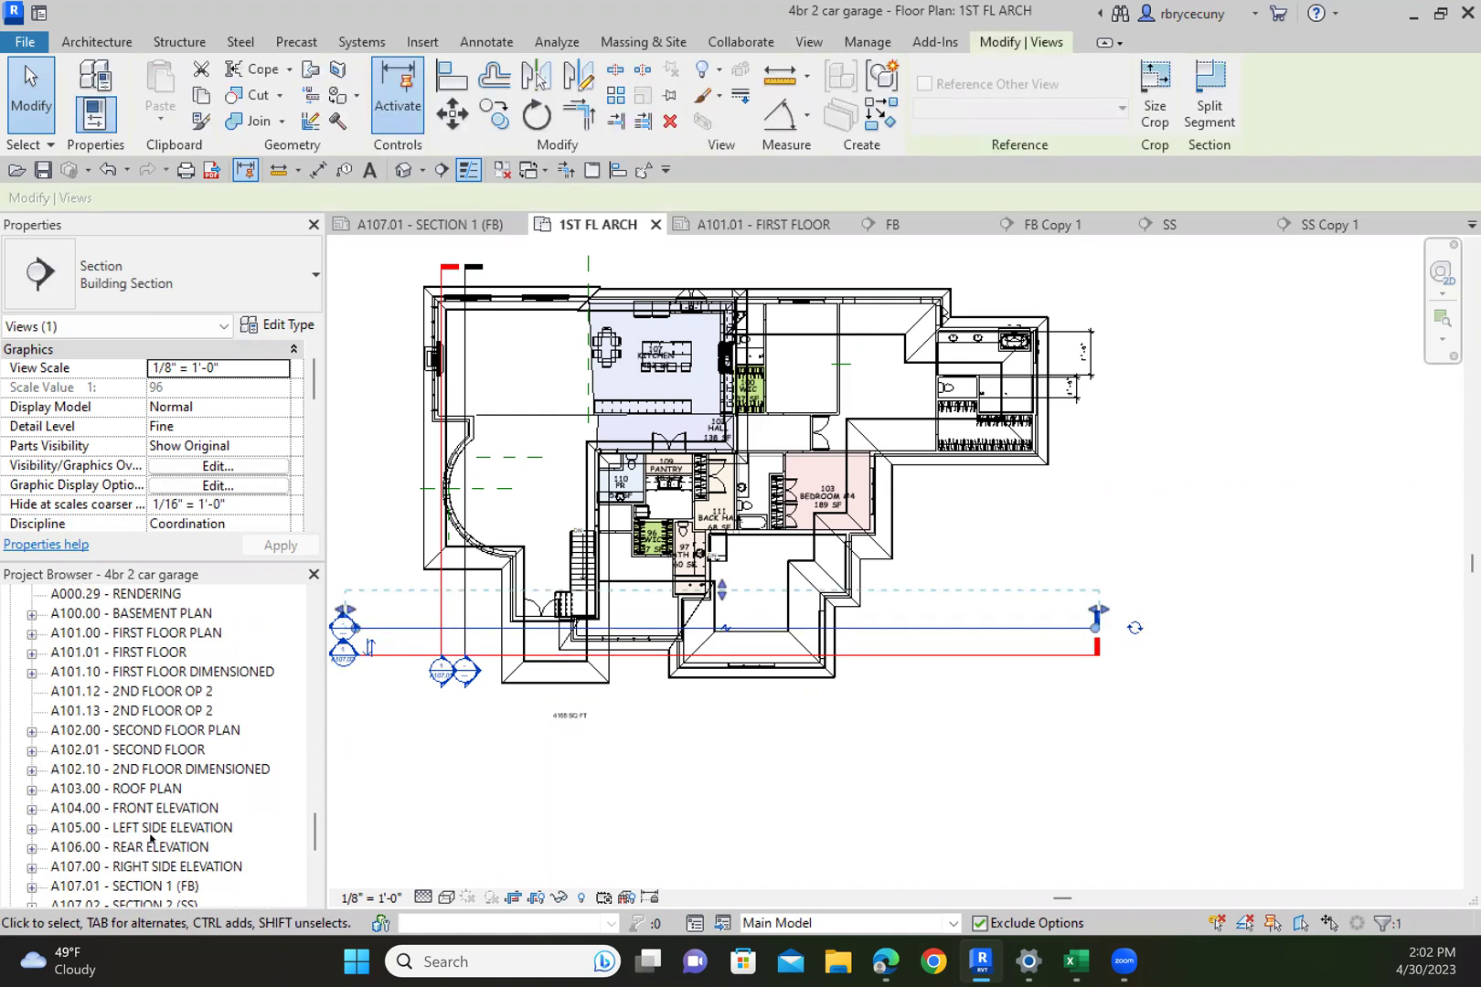
pyautogui.scroll(-2, 151, 829)
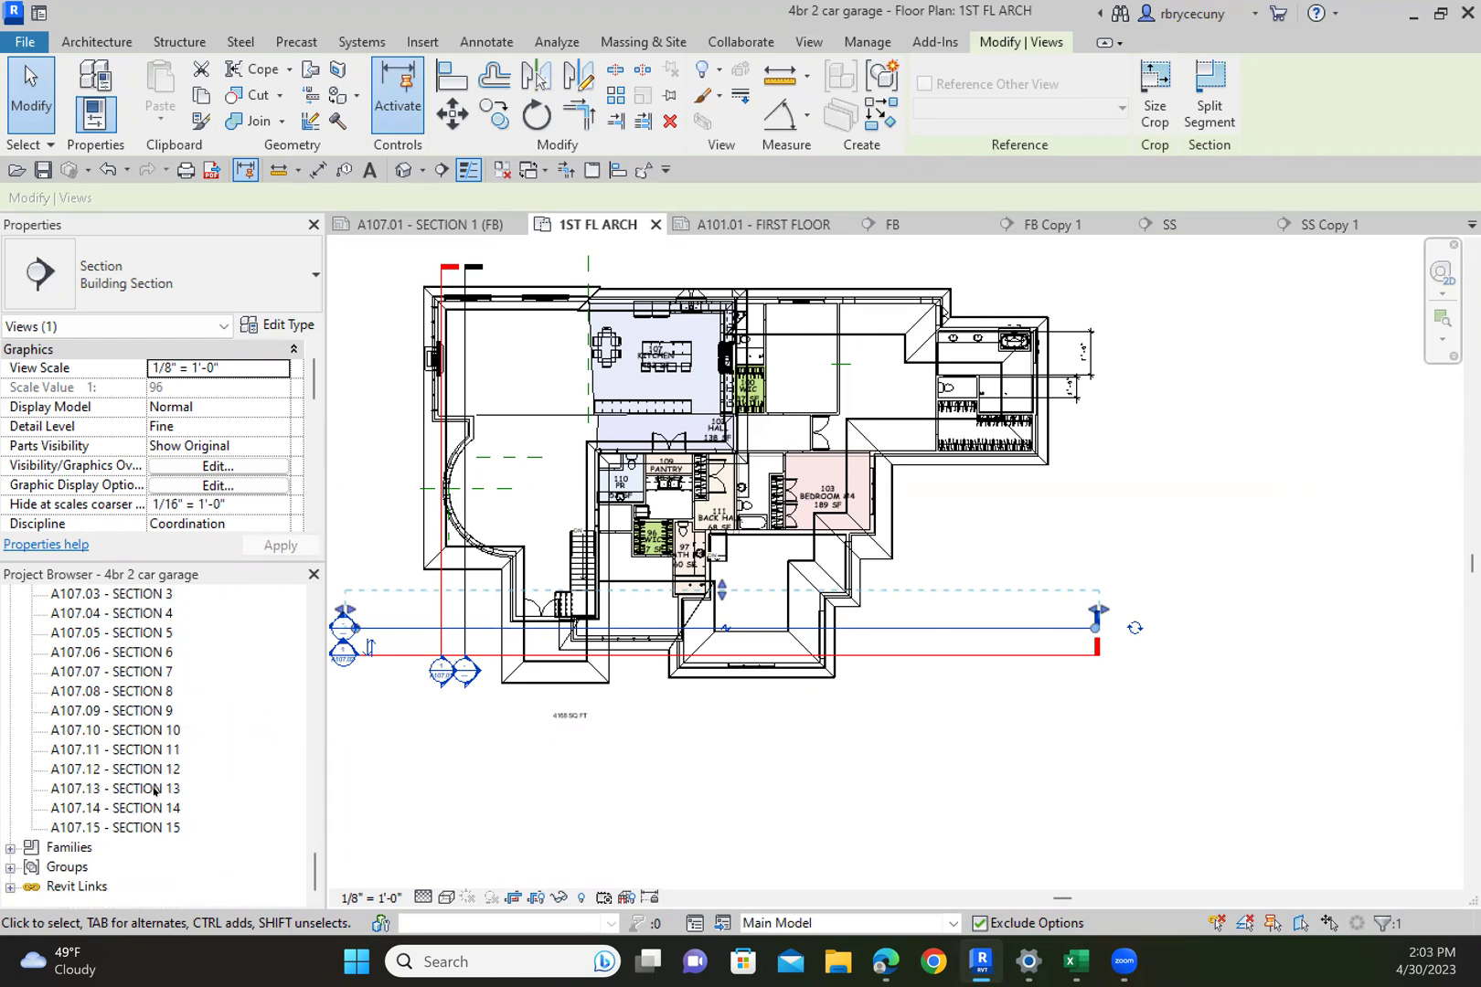
pyautogui.doubleClick(154, 788)
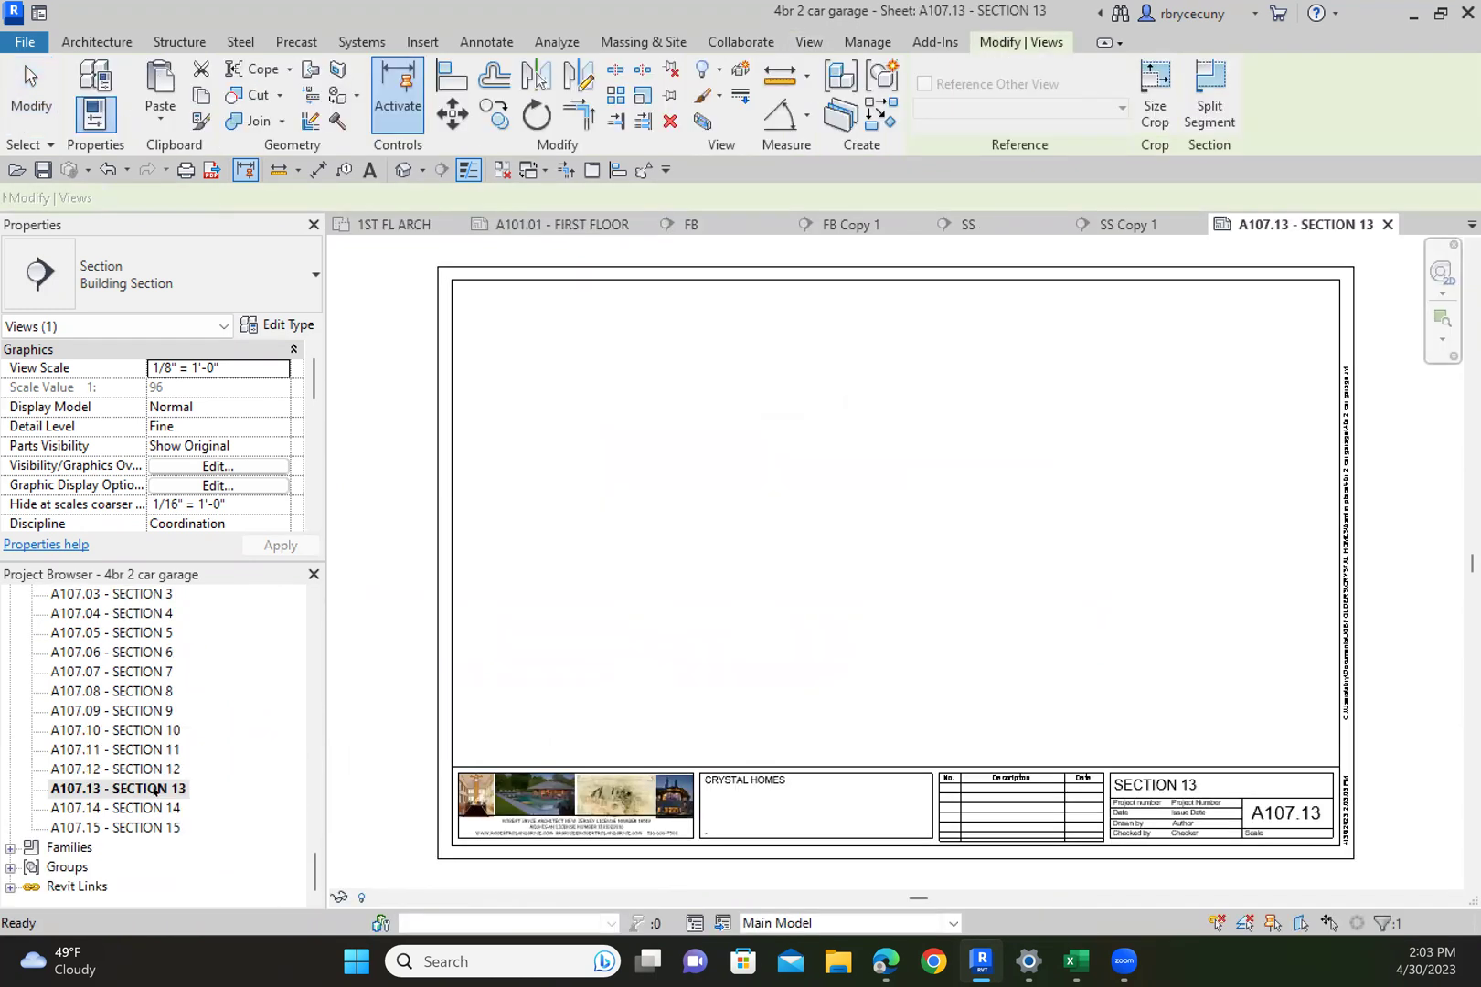
# Place the SS Copy 1 section view on sheet A107.13 with its drawing above the title block
pyautogui.scroll(20, 153, 788)
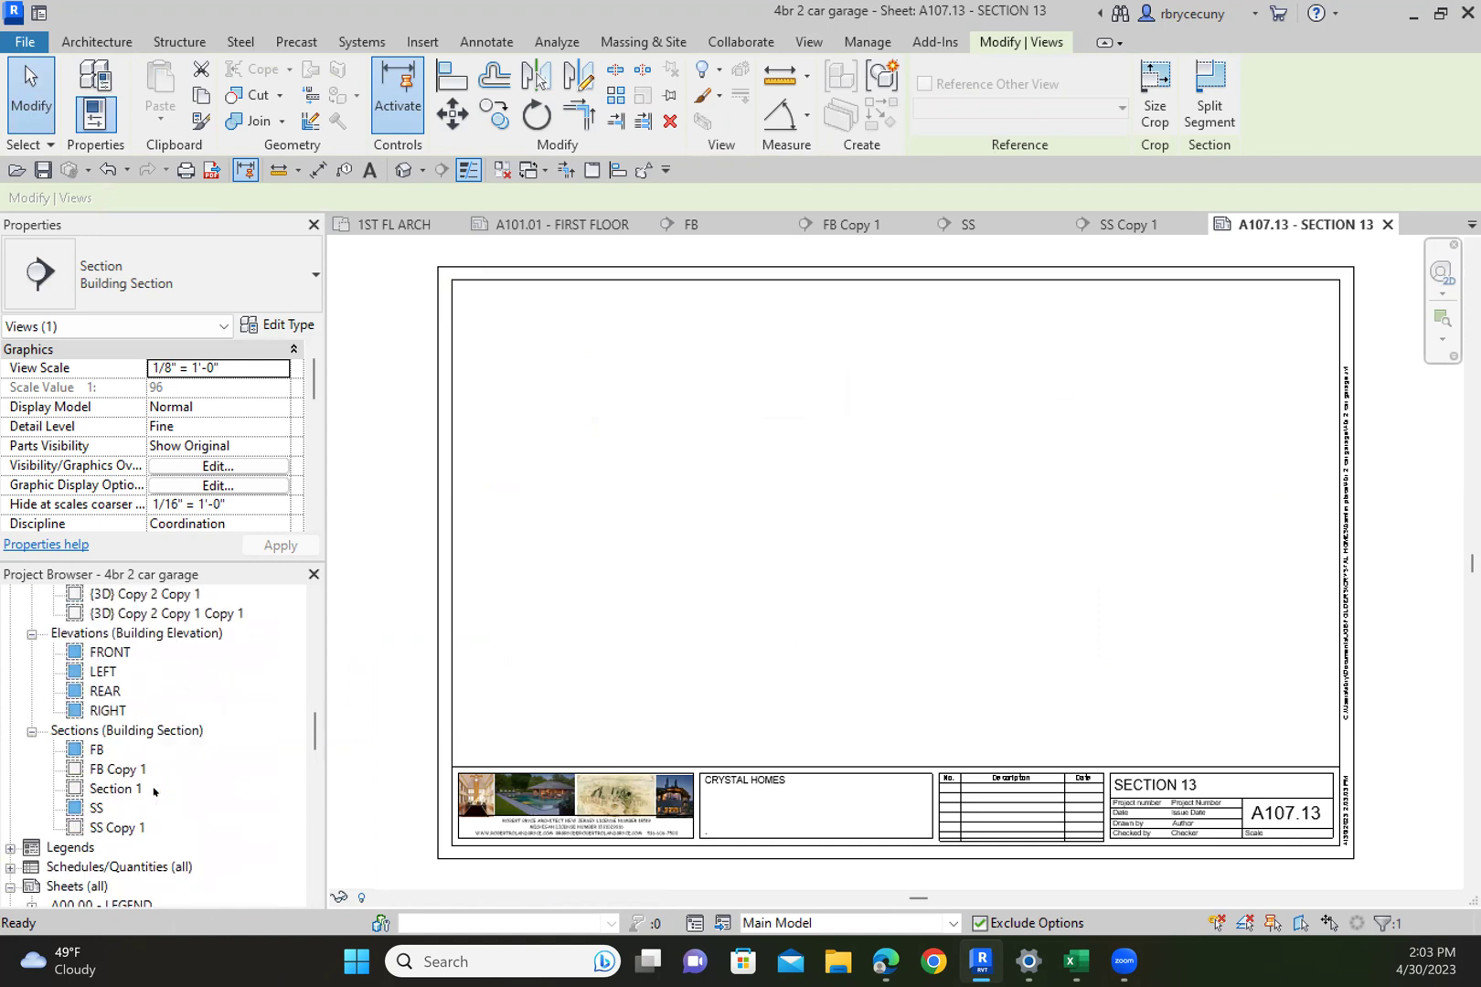
pyautogui.scroll(5, 154, 791)
pyautogui.scroll(-5, 154, 791)
pyautogui.click(112, 830)
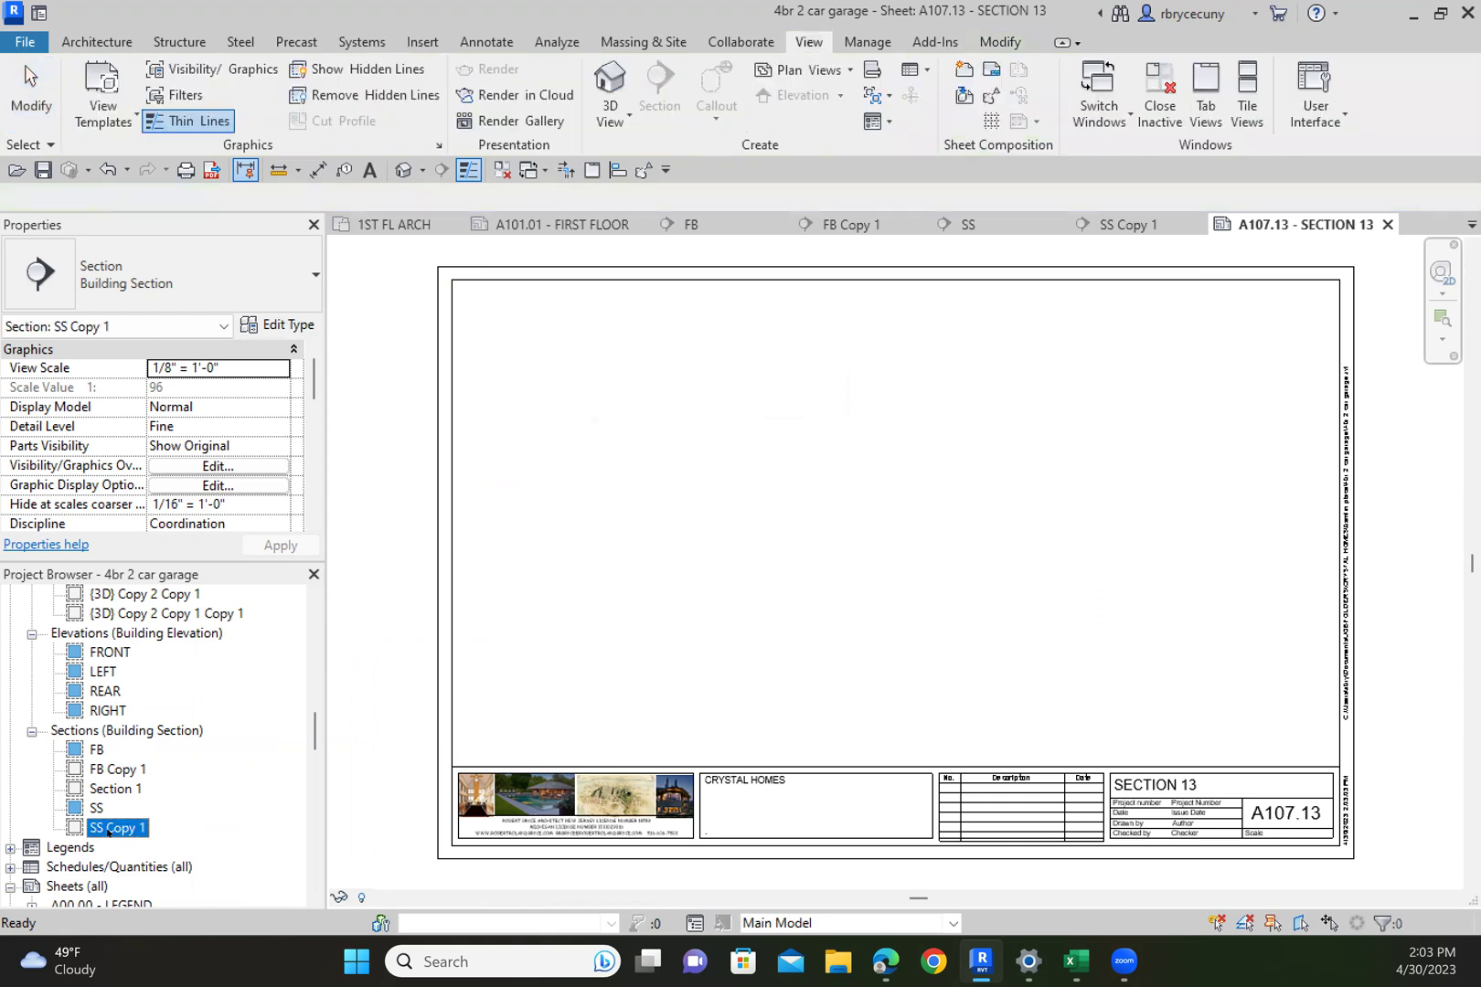
pyautogui.click(819, 631)
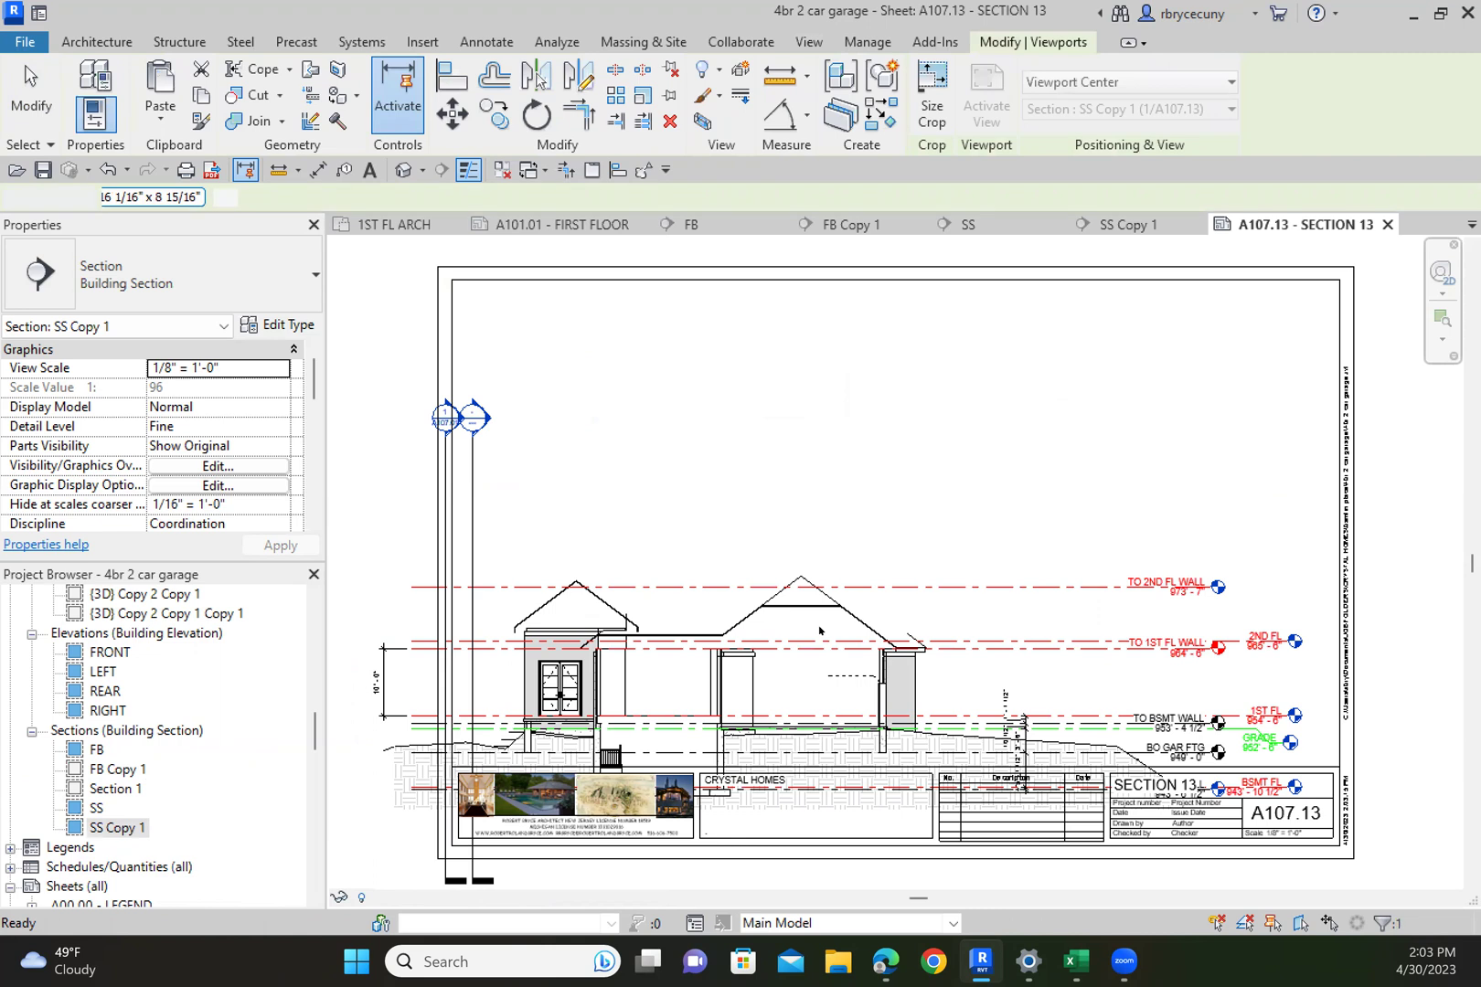
pyautogui.scroll(-2, 819, 627)
pyautogui.moveTo(819, 630); pyautogui.dragTo(903, 487)
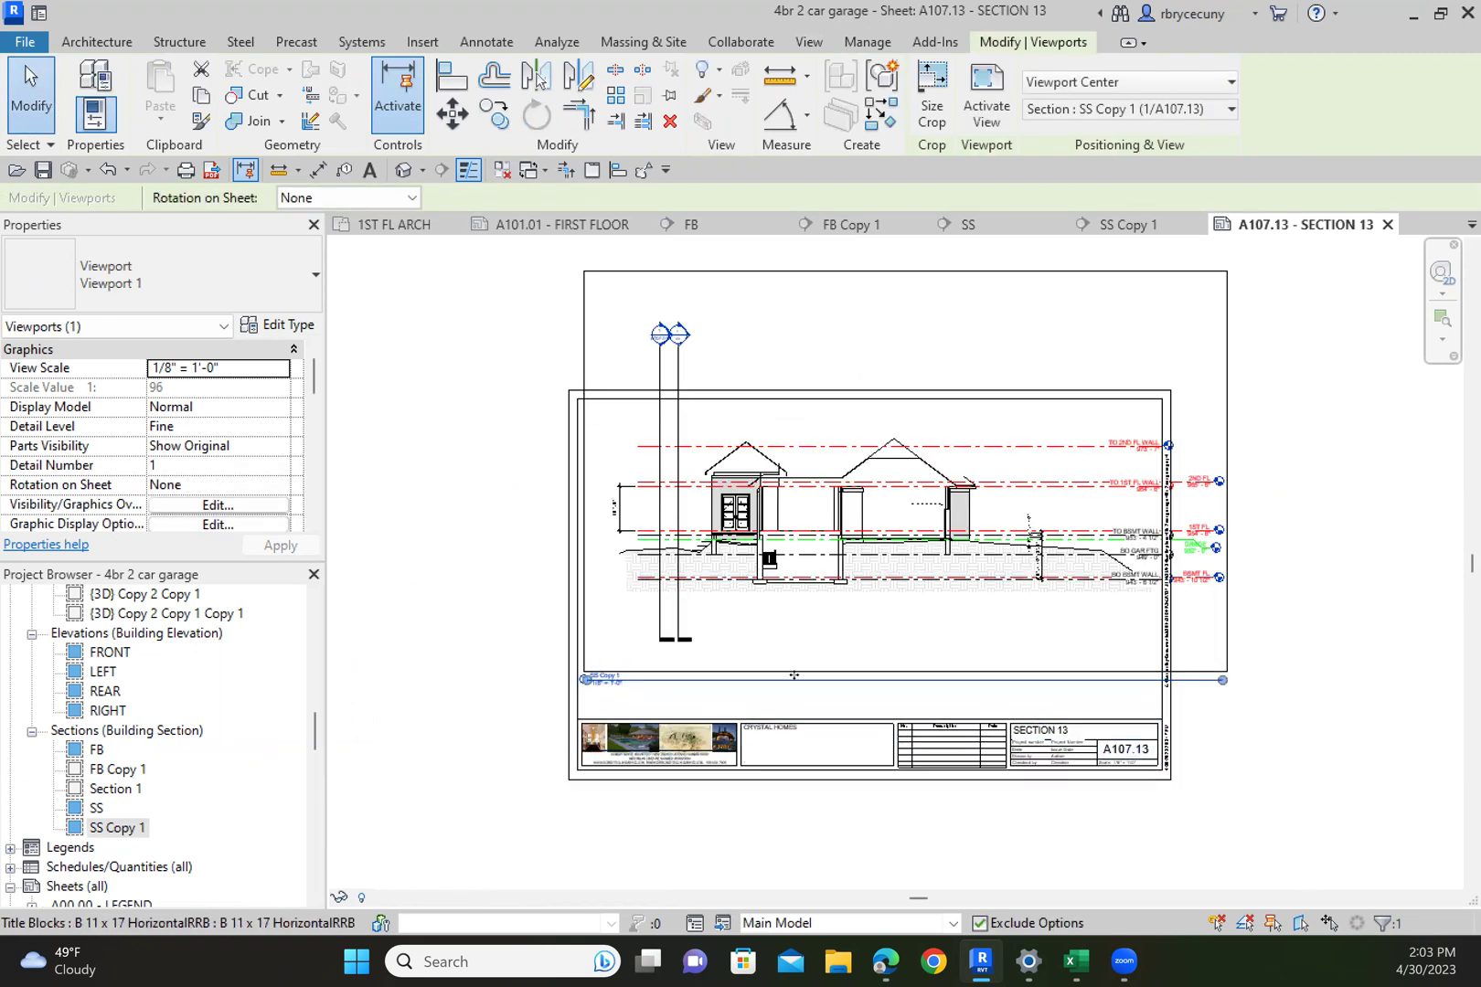
pyautogui.scroll(4, 611, 695)
pyautogui.scroll(-5, 553, 625)
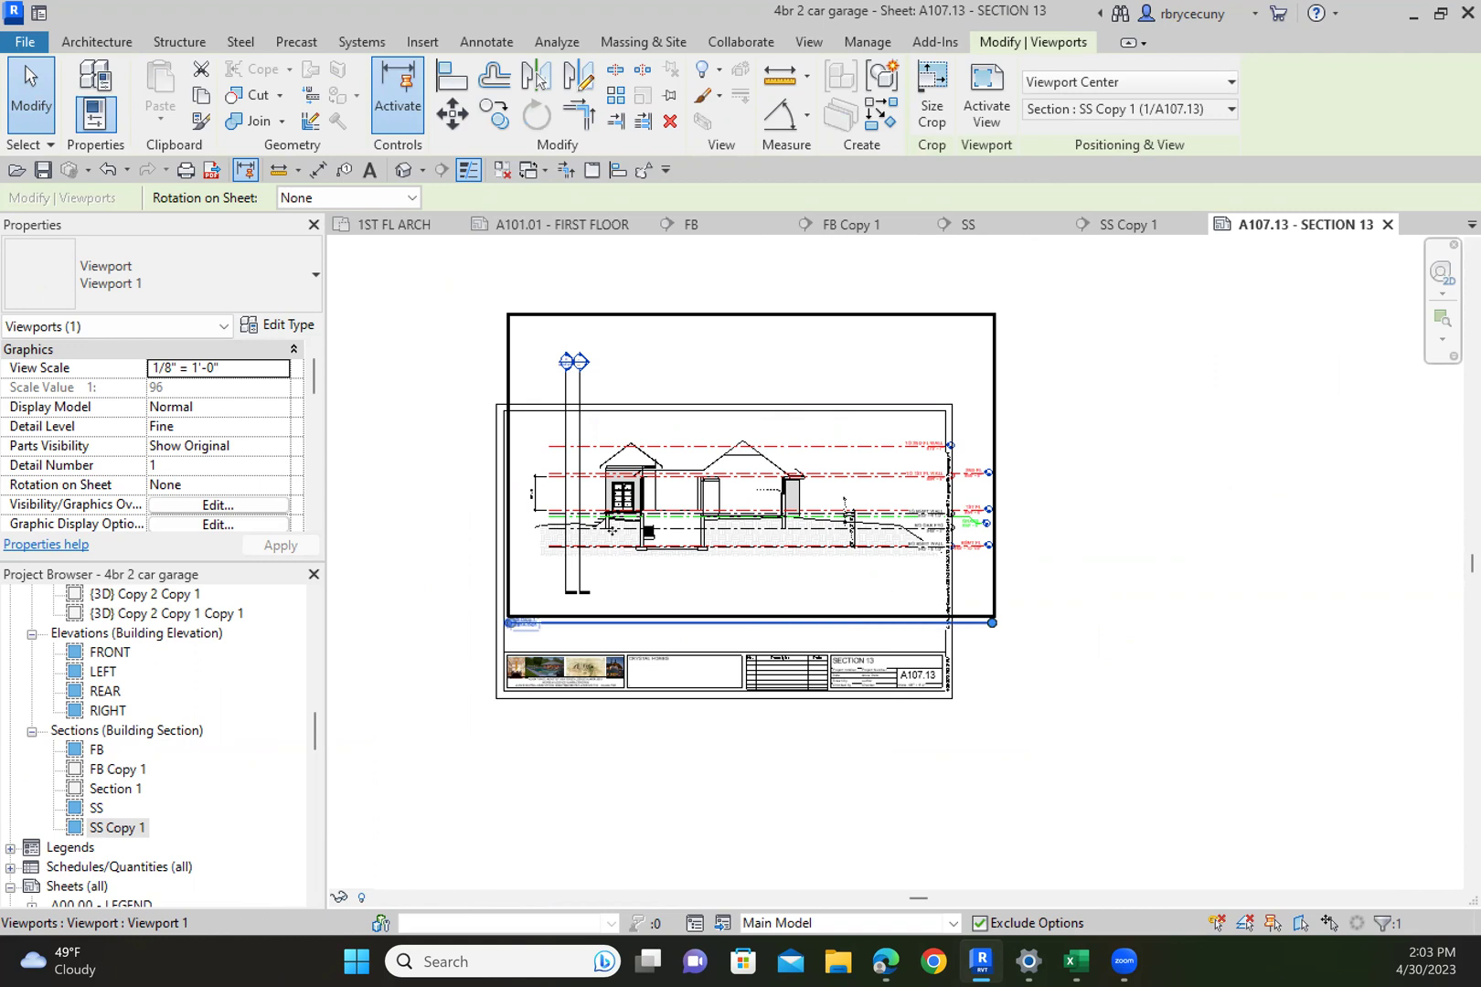
pyautogui.scroll(2, 719, 618)
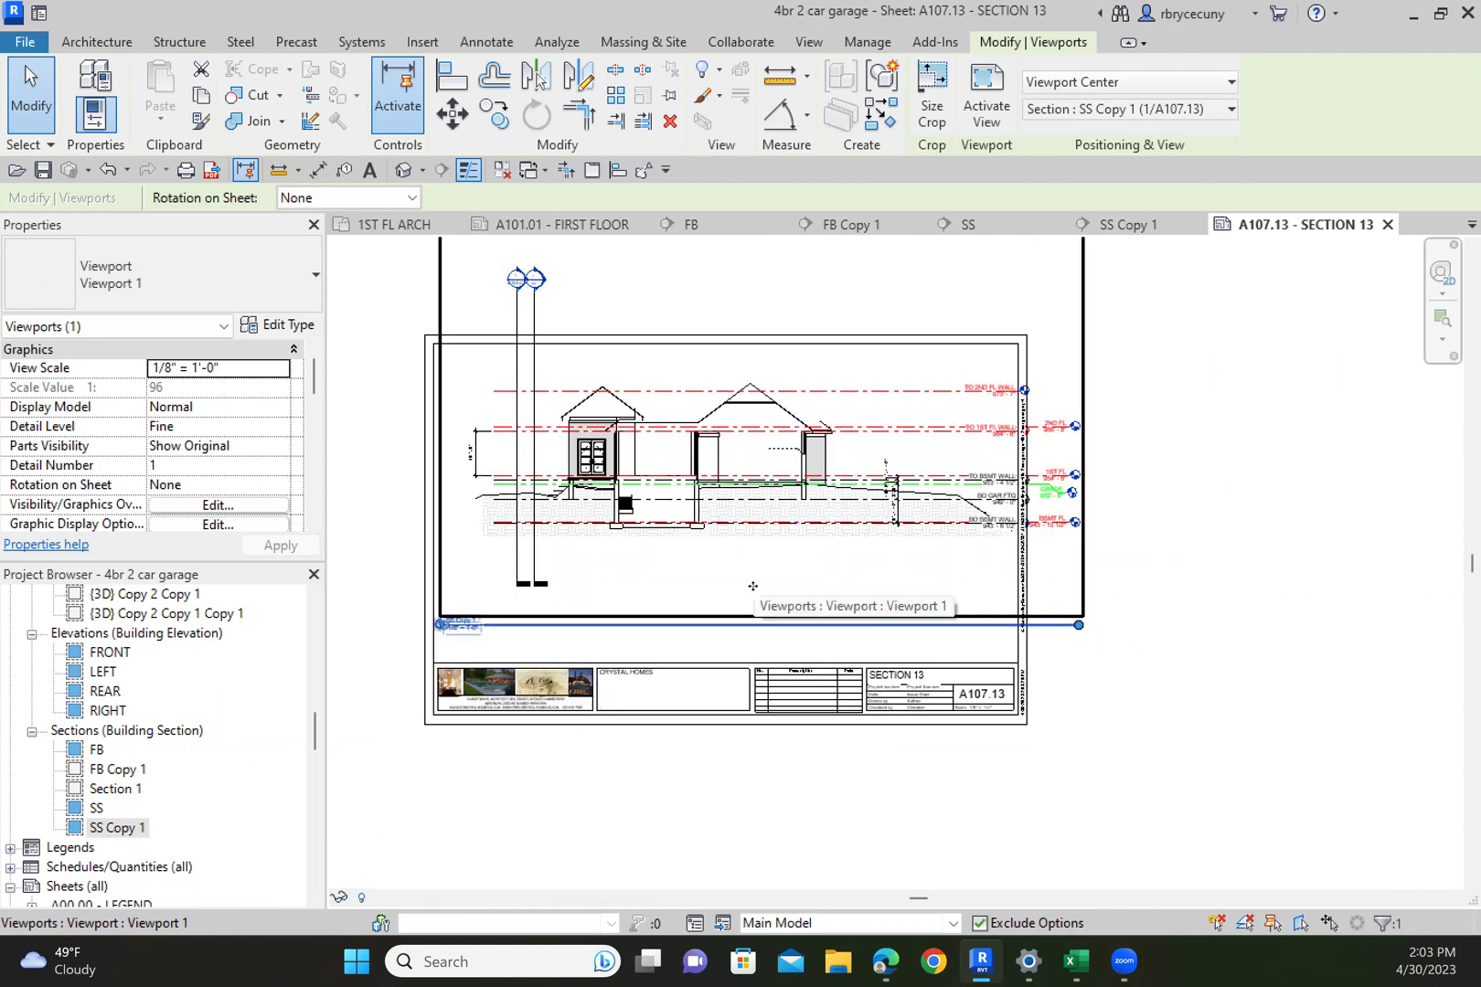
pyautogui.scroll(-1, 752, 586)
pyautogui.press('Escape')
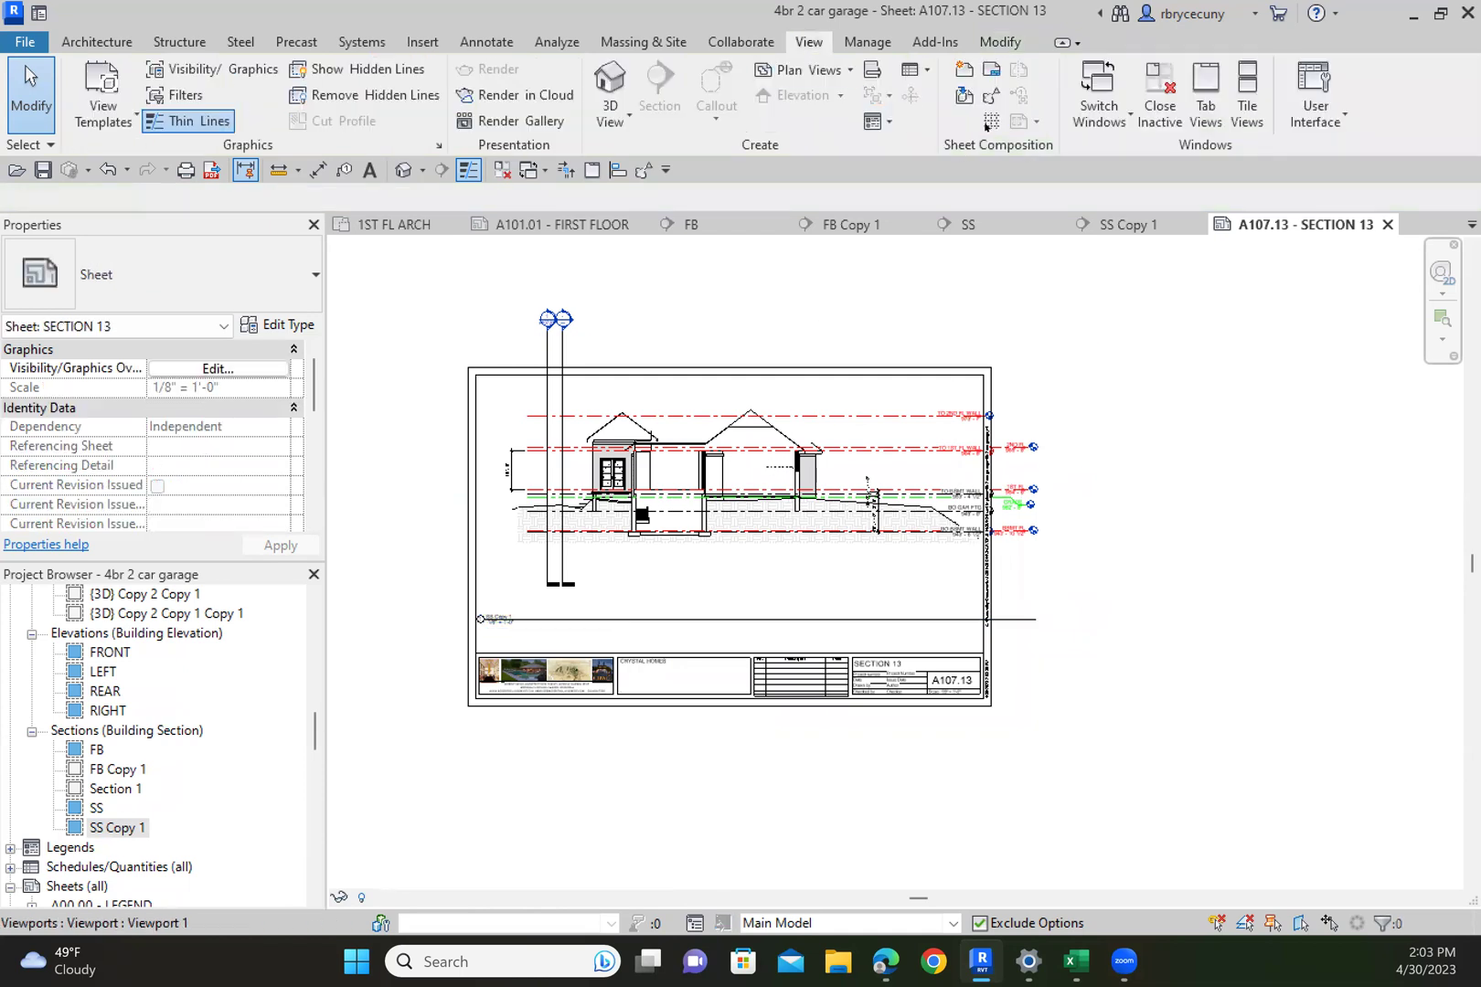
# Assign the existing guide grid "bottom of basement slab" to sheet A107.13
pyautogui.click(990, 123)
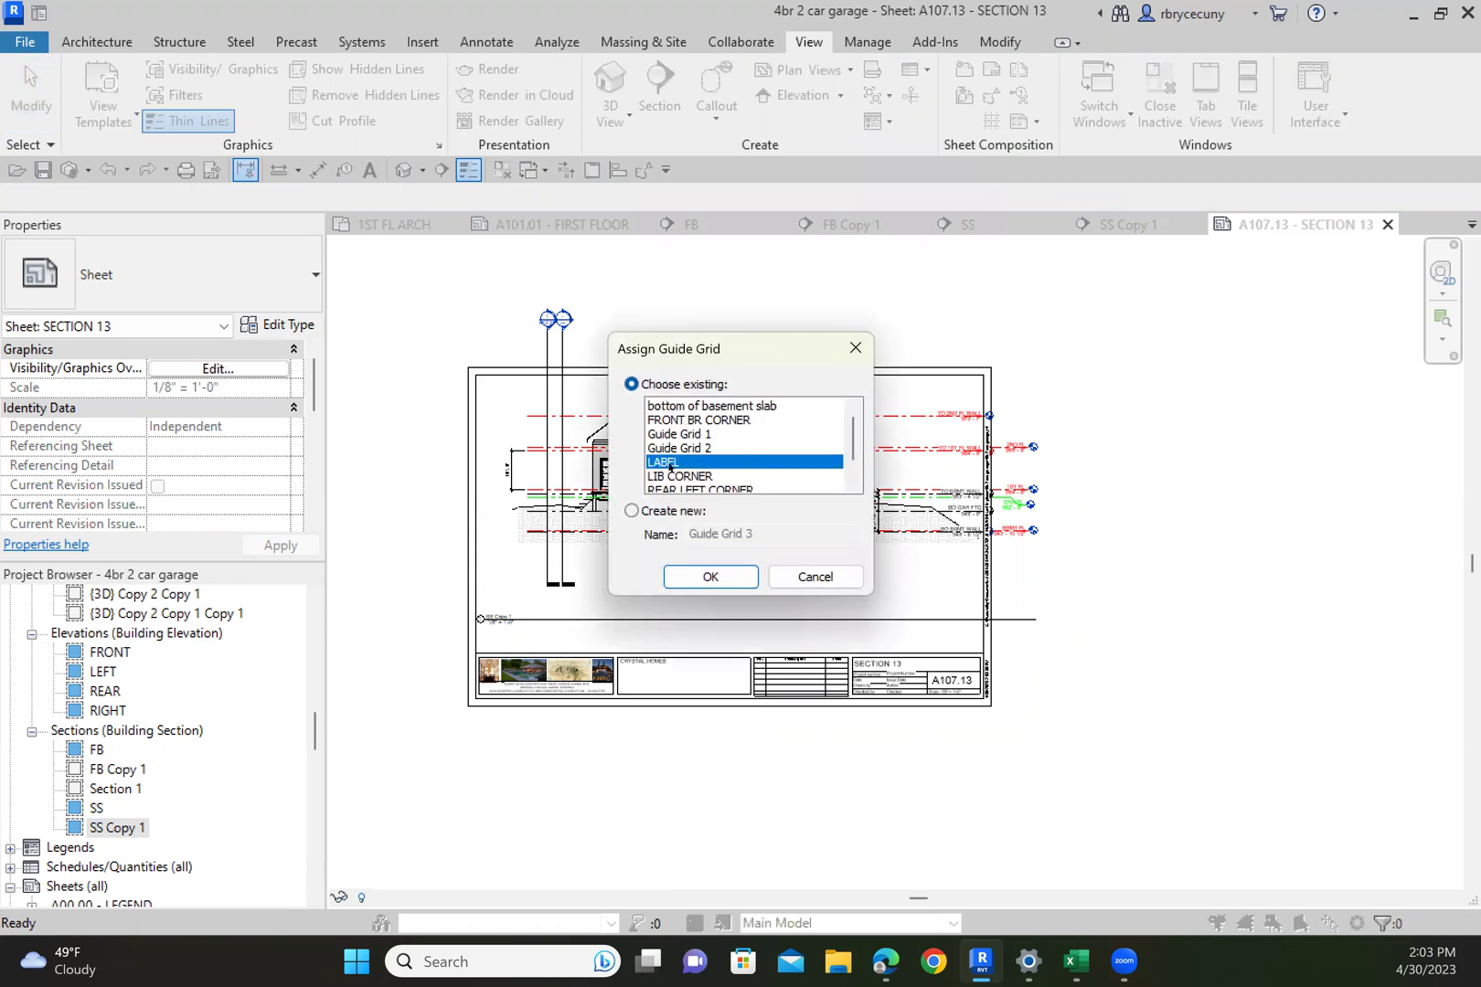
pyautogui.click(681, 406)
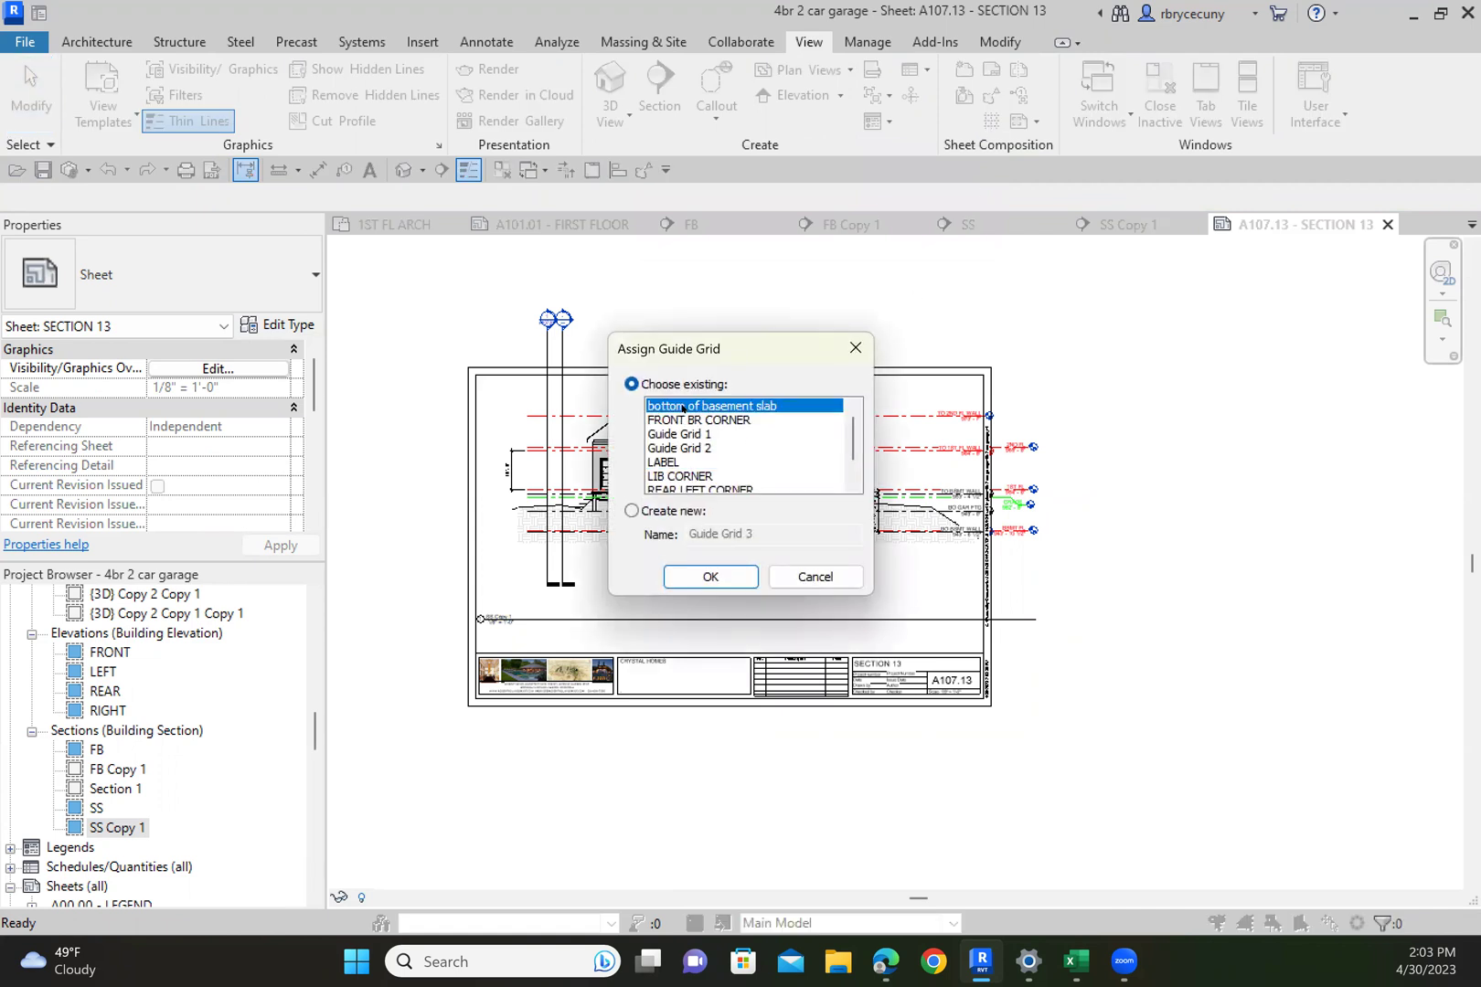
pyautogui.click(694, 577)
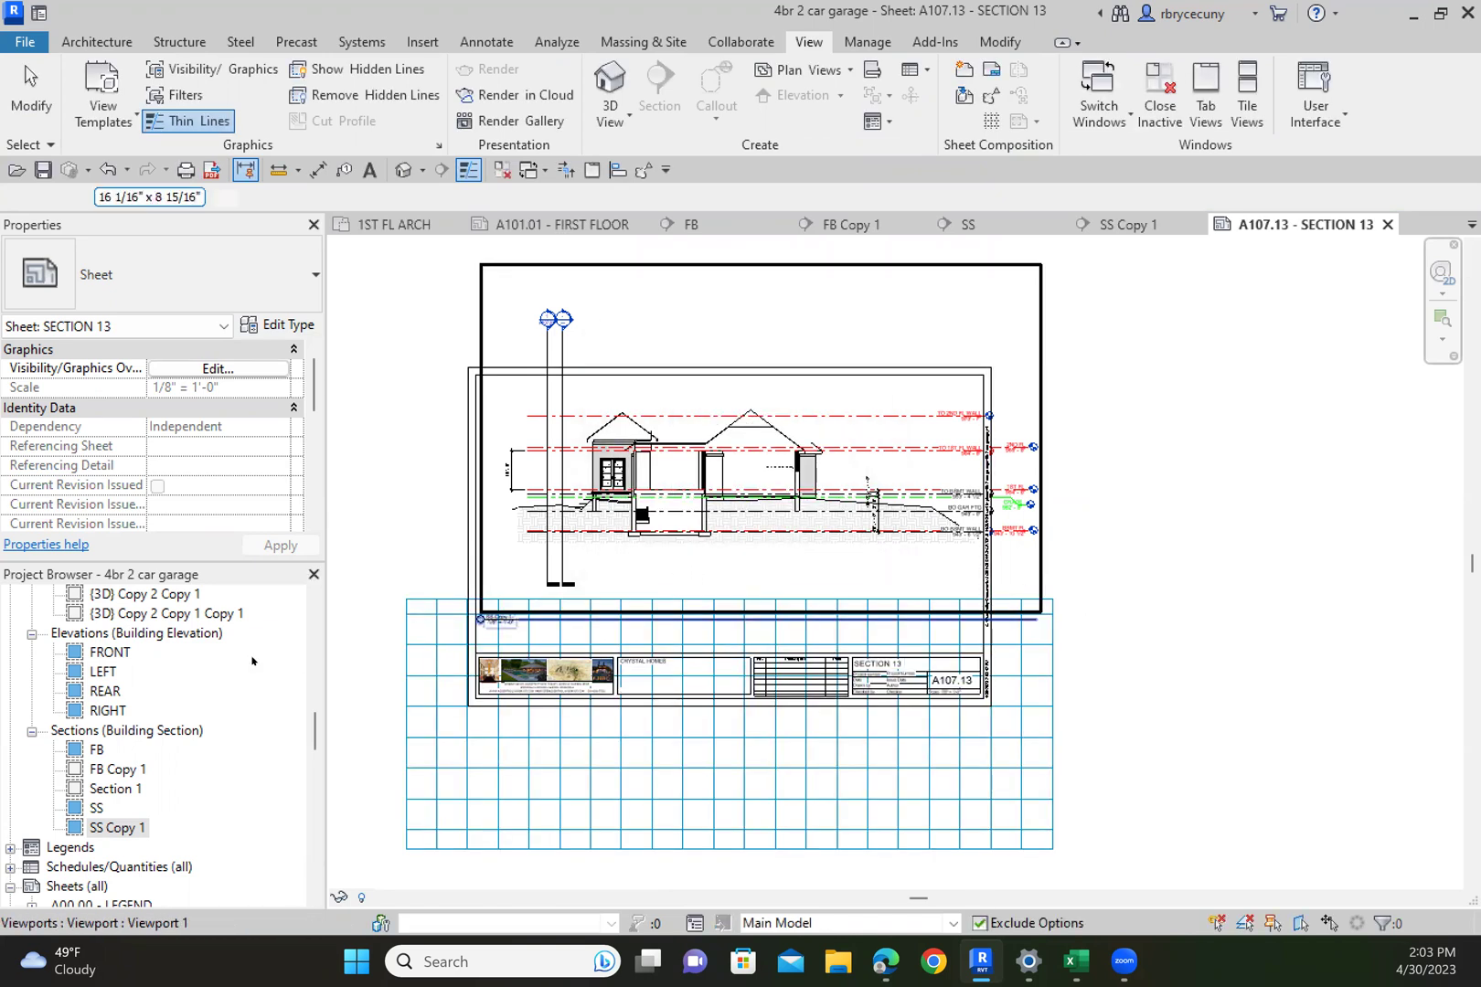
# Nudge the SS Copy 1 viewport down the sheet until its basement is close to the guide grid's top line
pyautogui.press('Down')
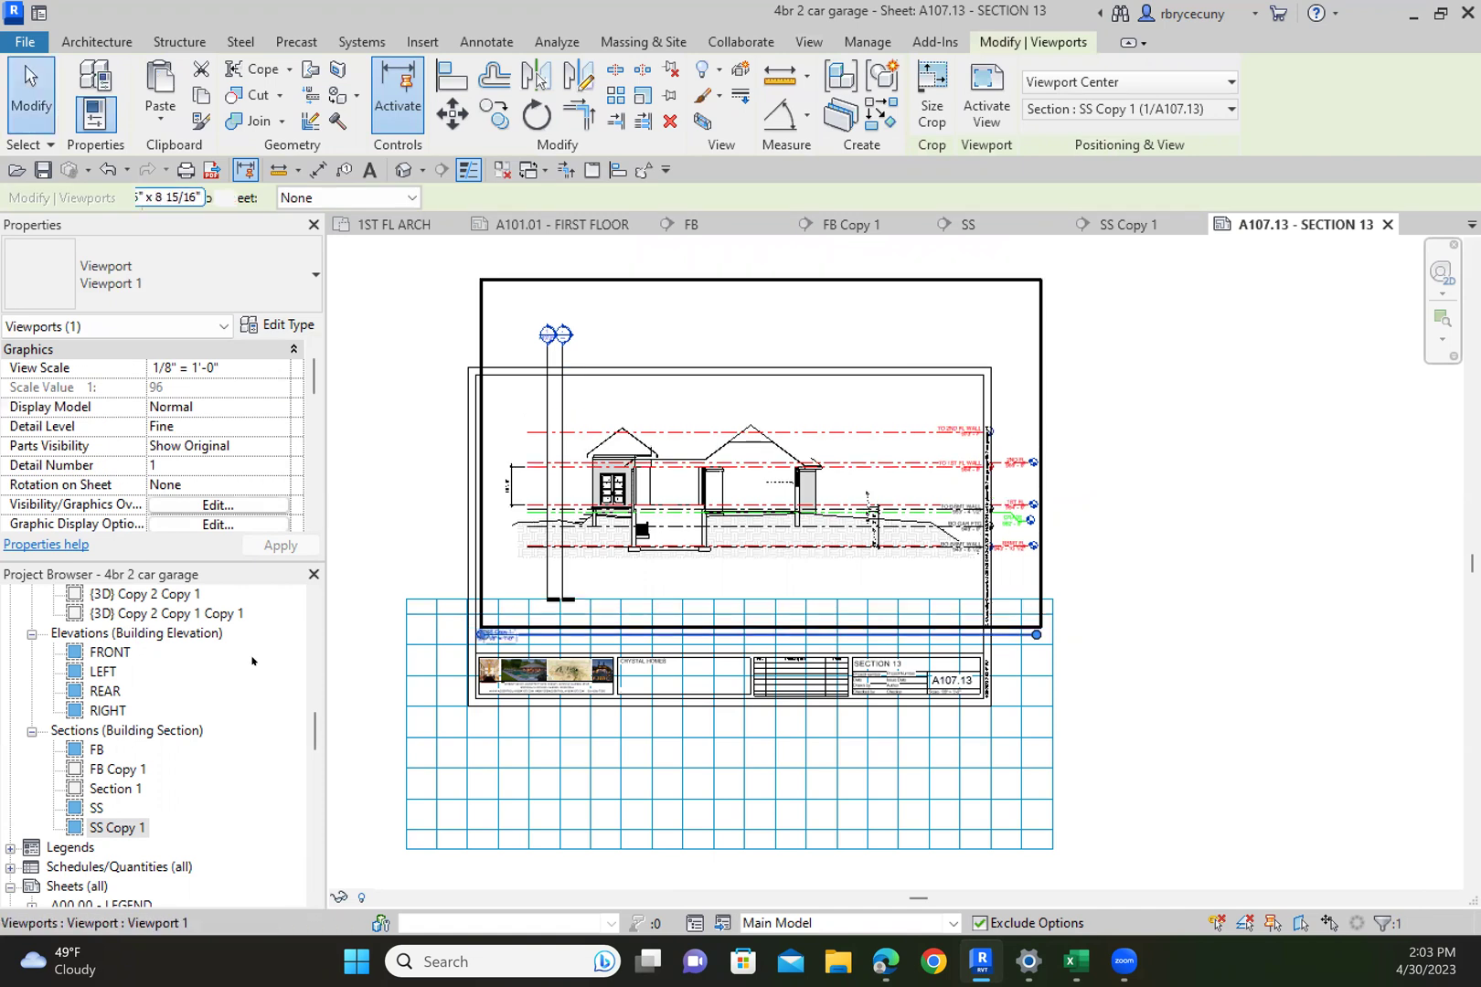
pyautogui.press('Down')
pyautogui.press('Down')
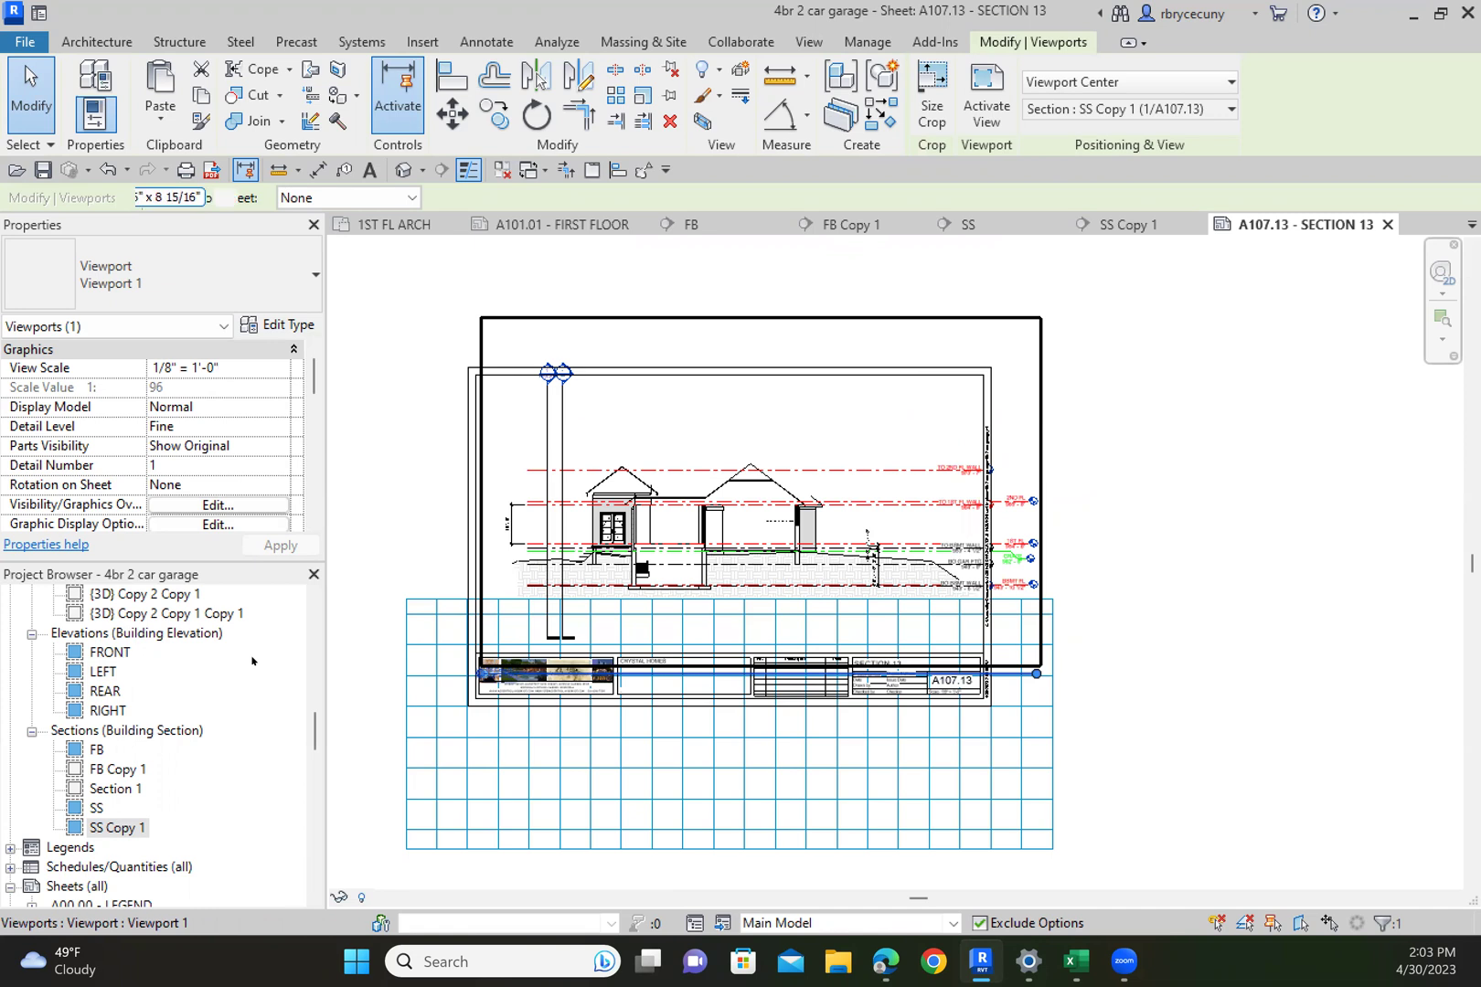
pyautogui.press('Down')
pyautogui.press('Down')
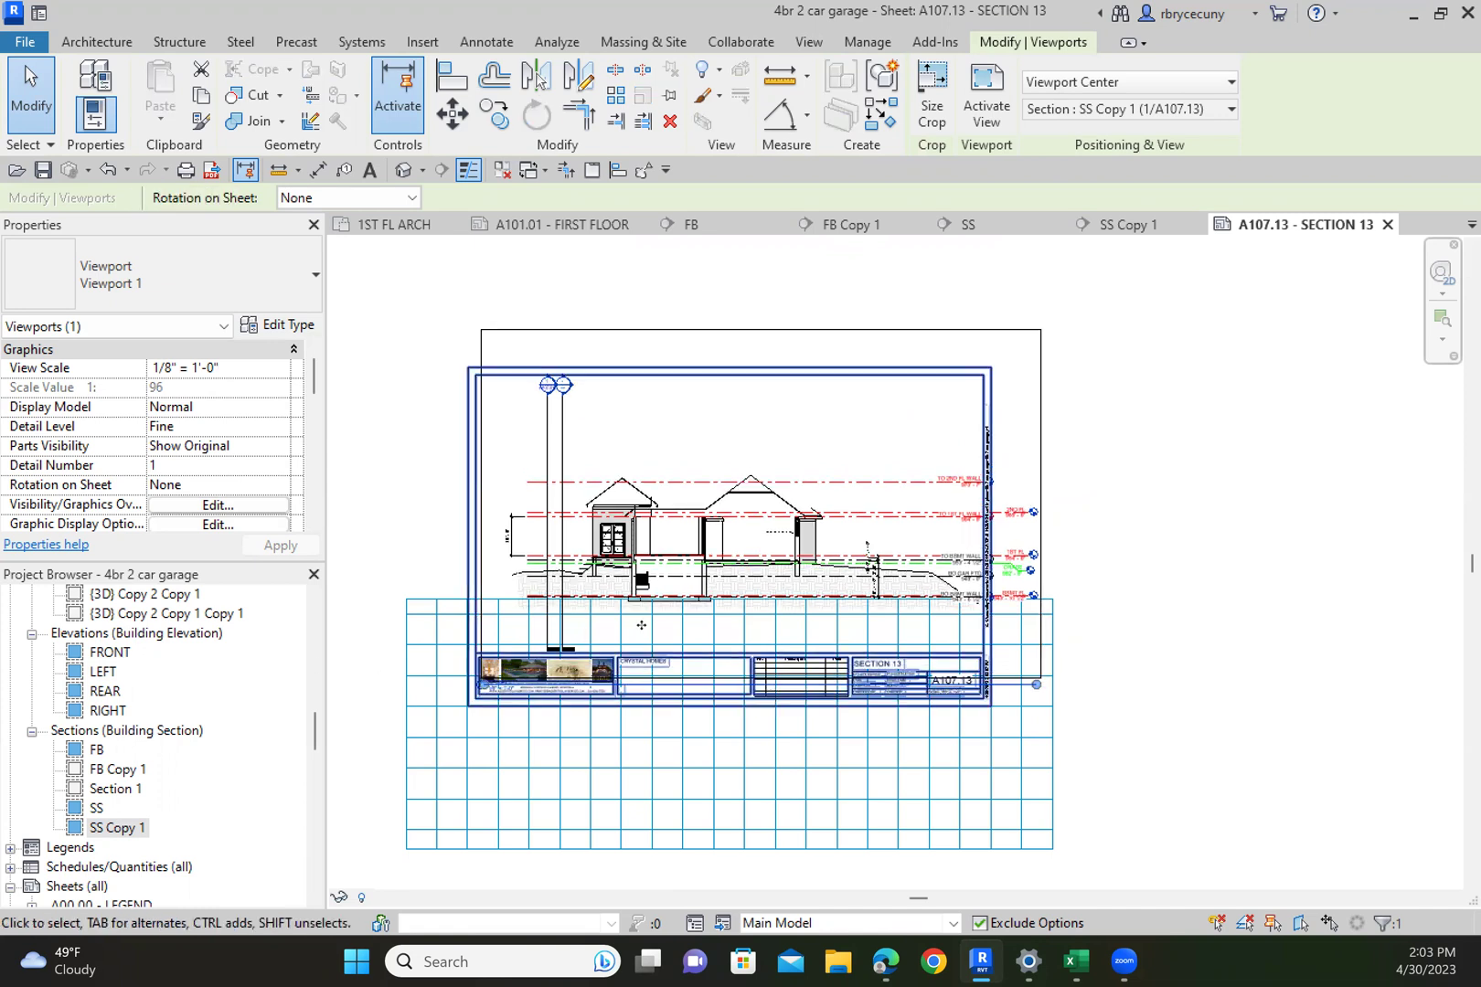
# Fine-nudge the SS Copy 1 viewport down until its BO BSMT WALL level line coincides with the guide grid's top line
pyautogui.scroll(8, 809, 608)
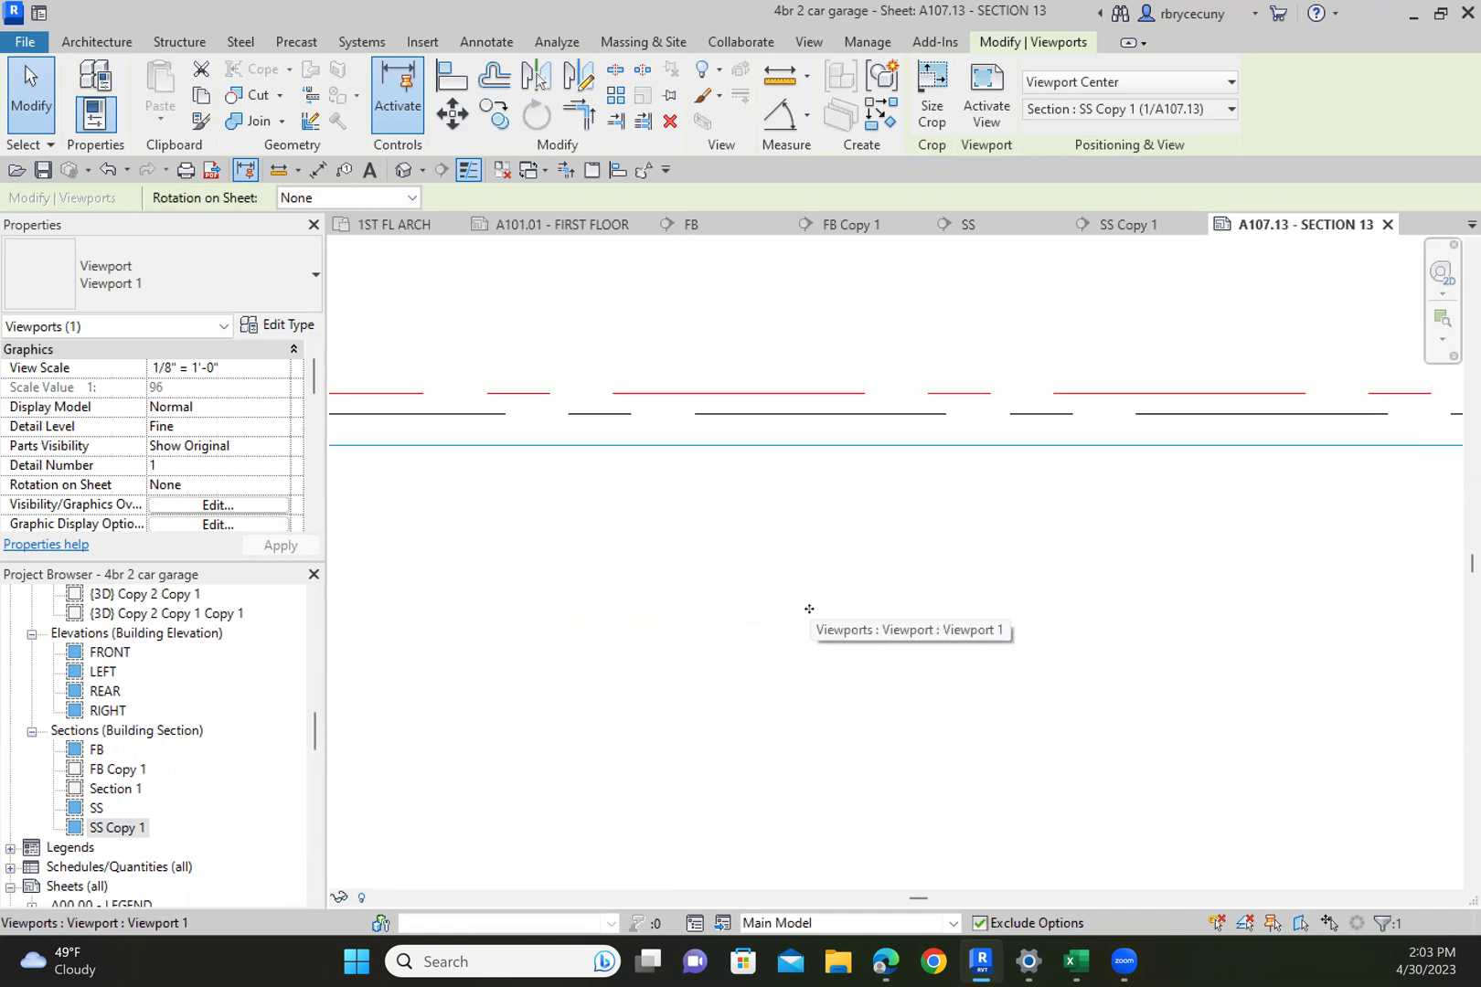
pyautogui.scroll(-6, 826, 655)
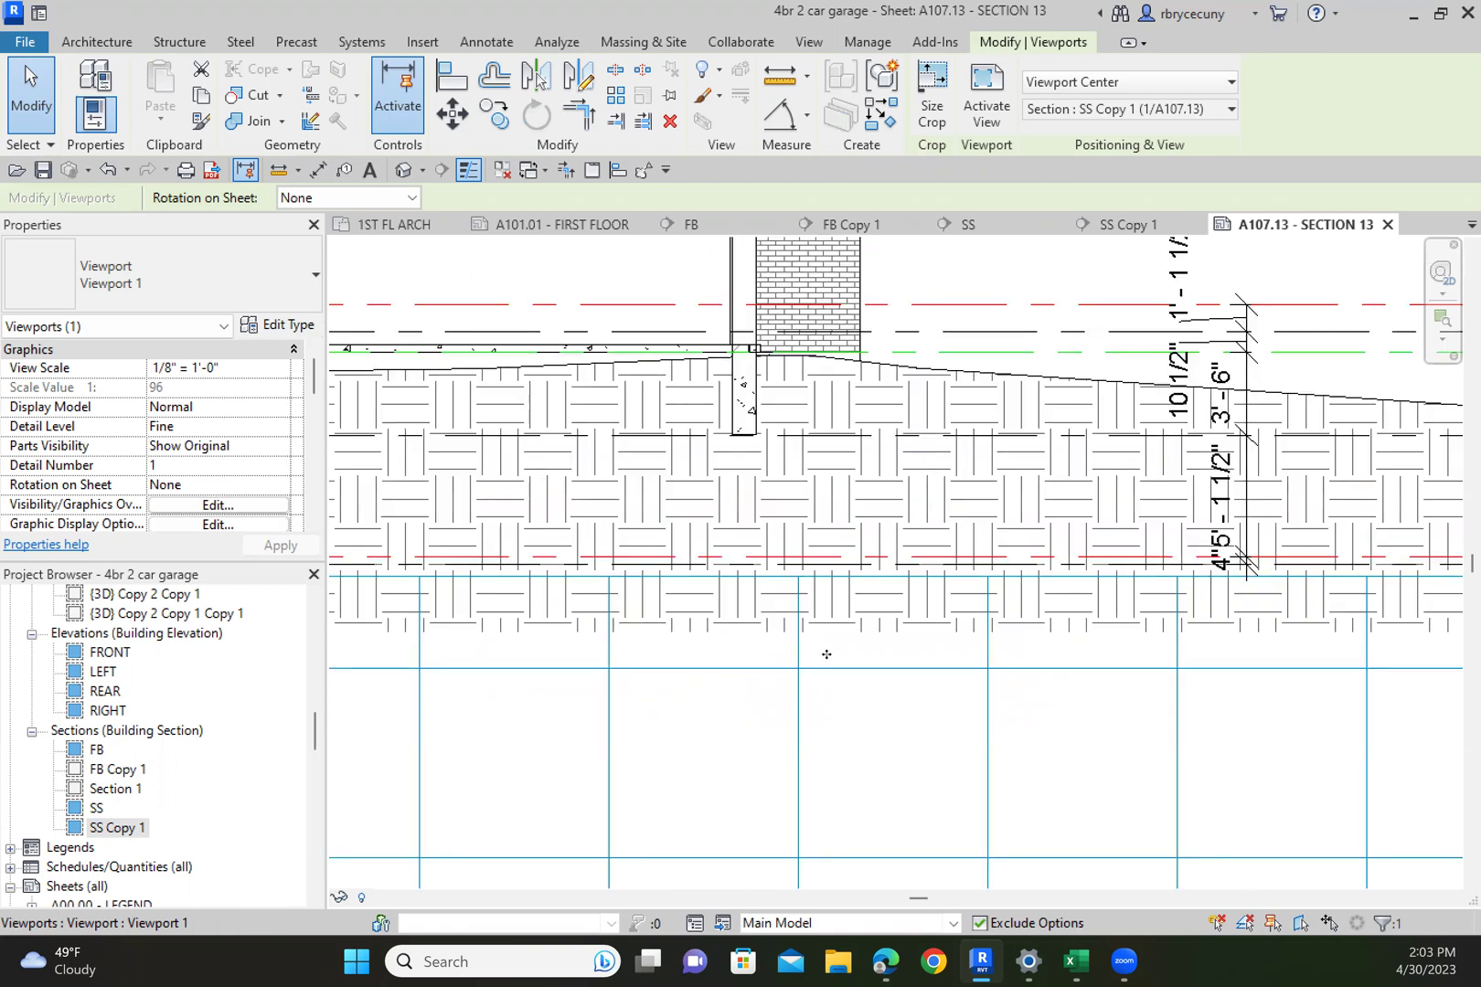
pyautogui.scroll(-2, 738, 666)
pyautogui.scroll(2, 800, 594)
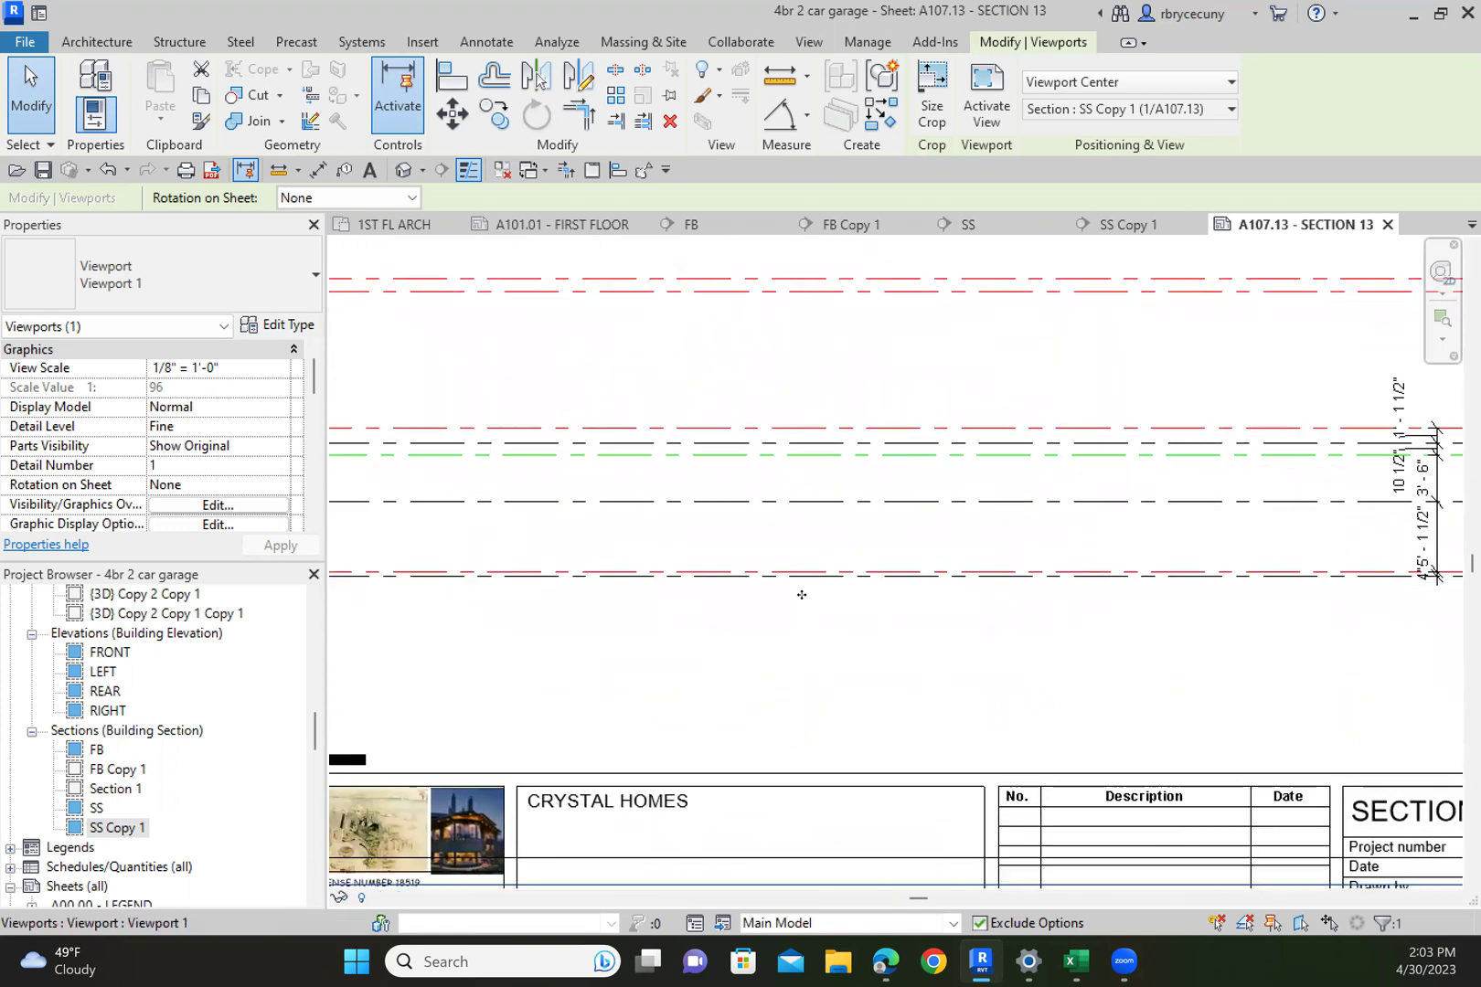
pyautogui.scroll(-3, 796, 598)
pyautogui.scroll(6, 775, 603)
pyautogui.scroll(2, 775, 603)
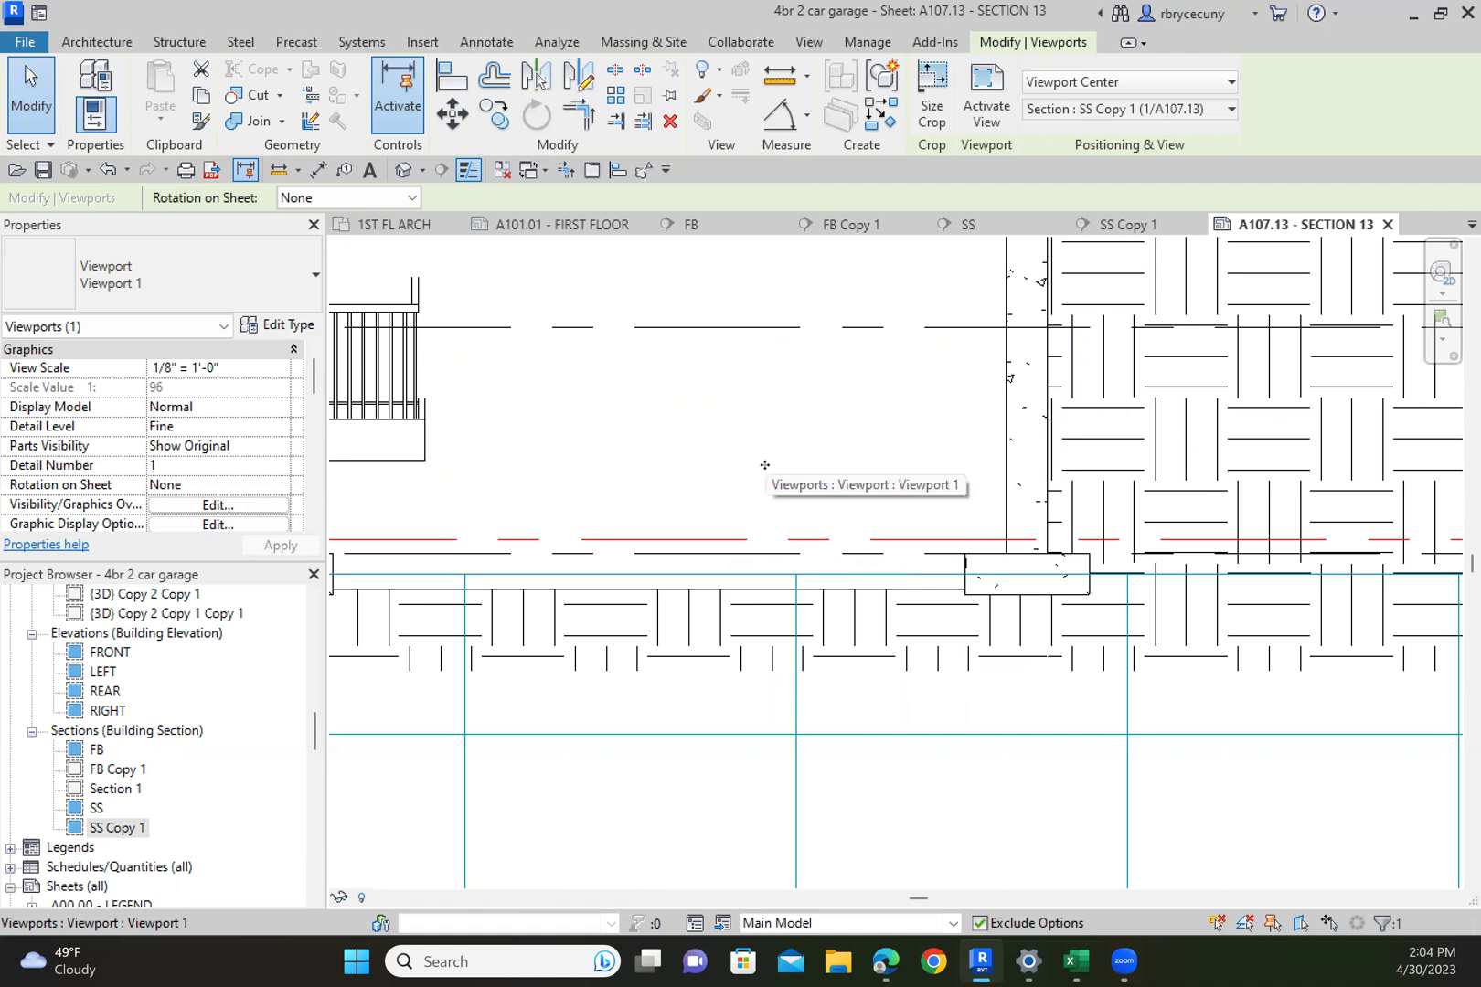
pyautogui.press('Down')
pyautogui.press('Down')
pyautogui.press('Down')
pyautogui.press('Down')
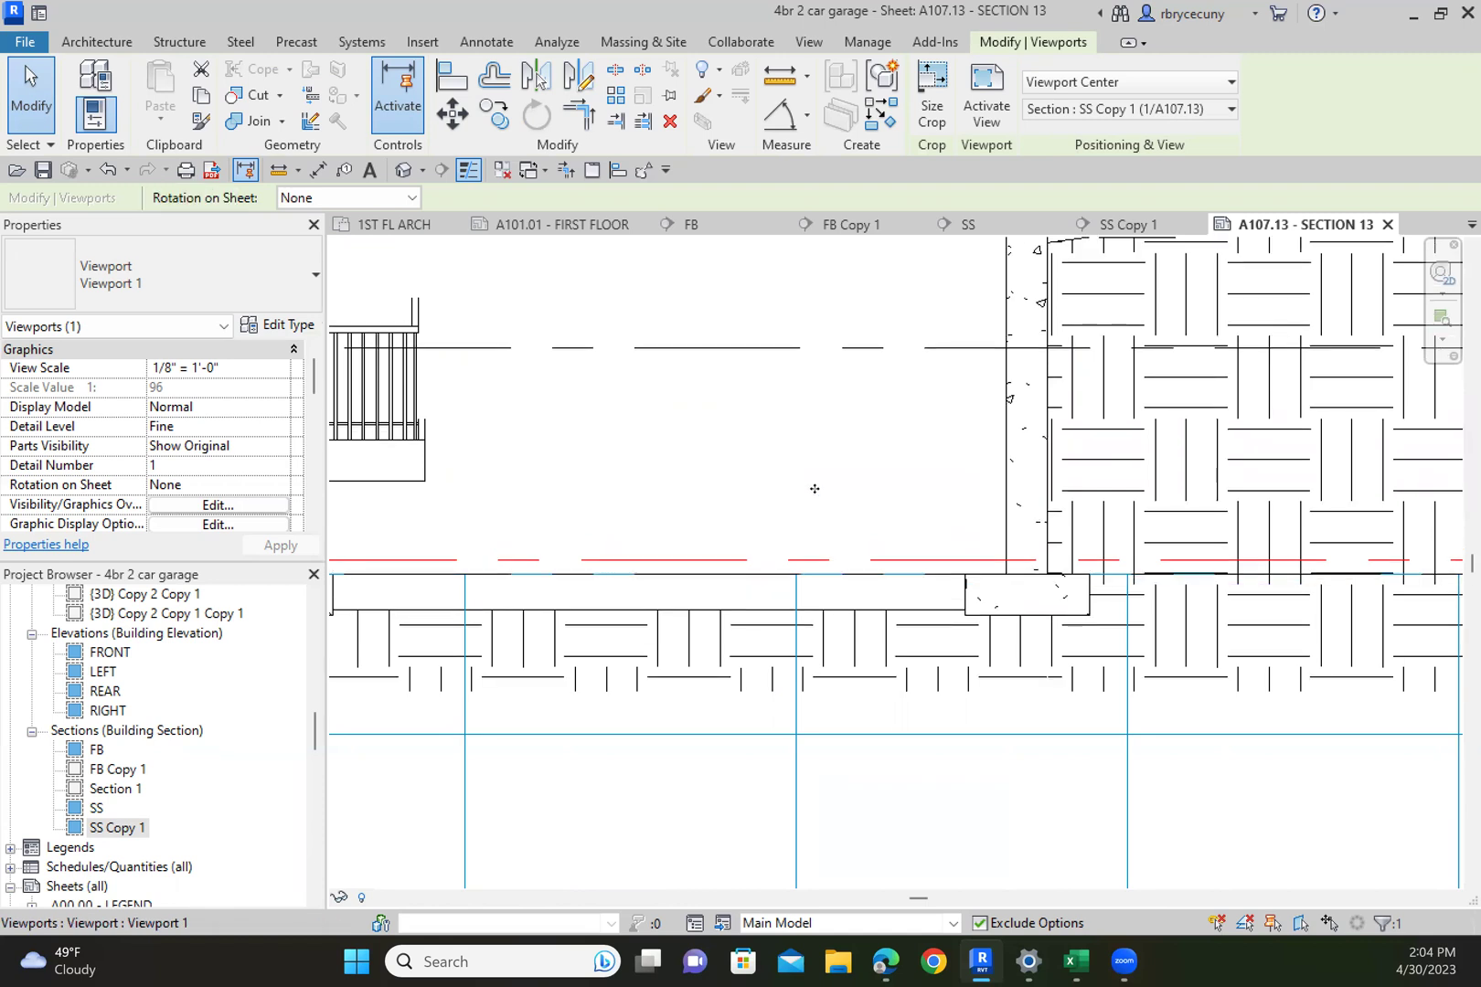
pyautogui.scroll(-3, 814, 488)
pyautogui.scroll(-3, 814, 488)
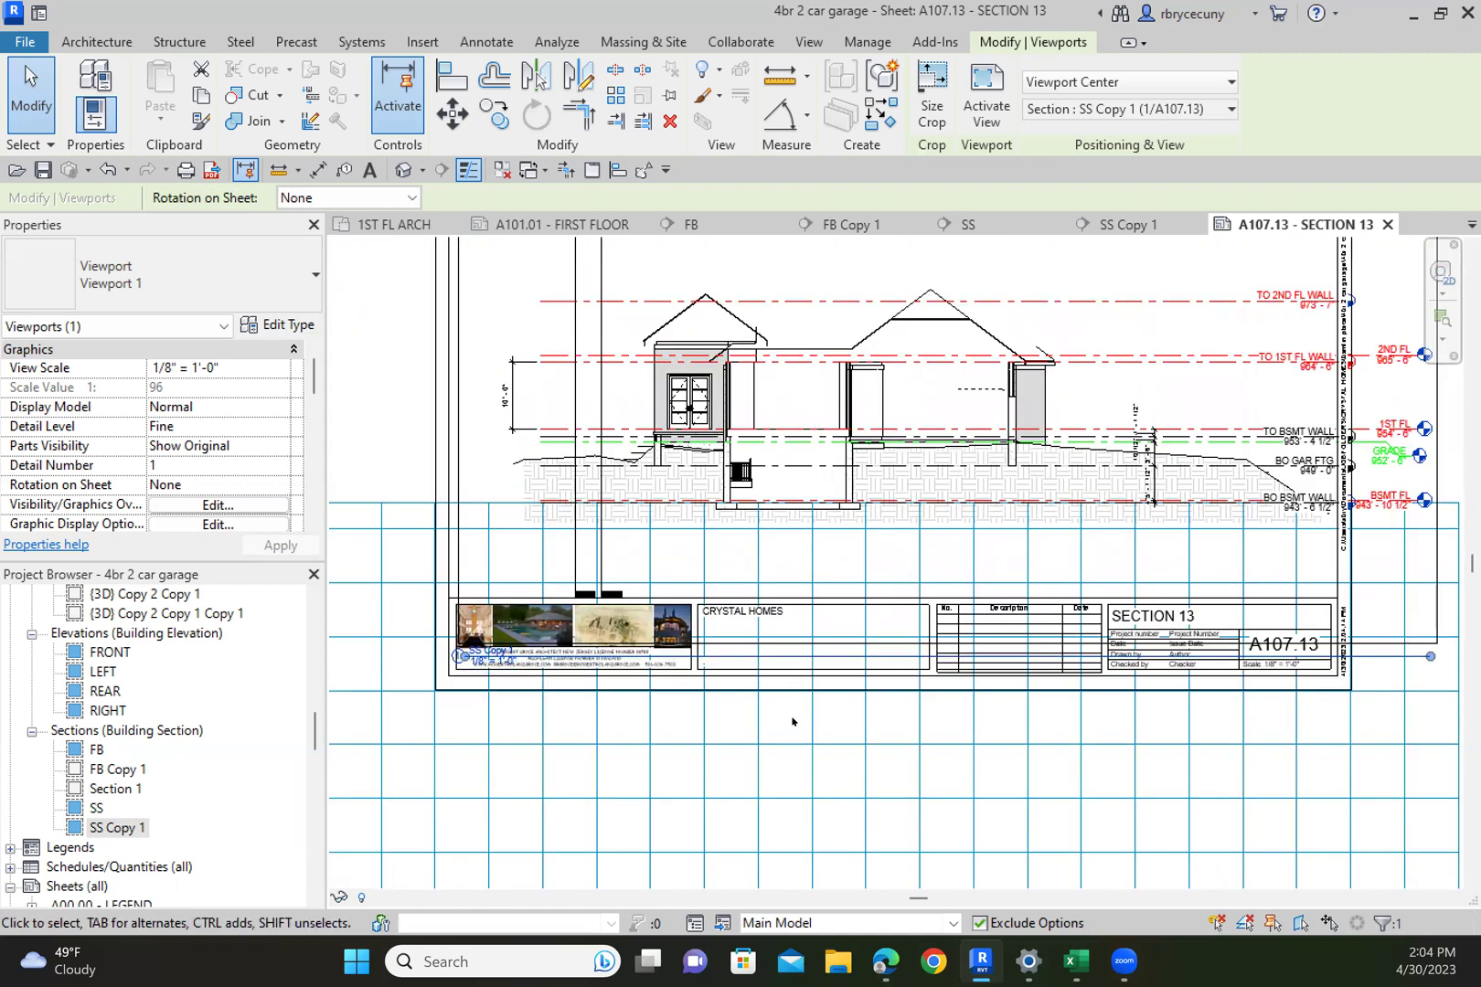
# Deselect the viewport and assign the existing guide grid "LABEL" to sheet A107.13
pyautogui.scroll(-1, 984, 416)
pyautogui.scroll(-2, 984, 416)
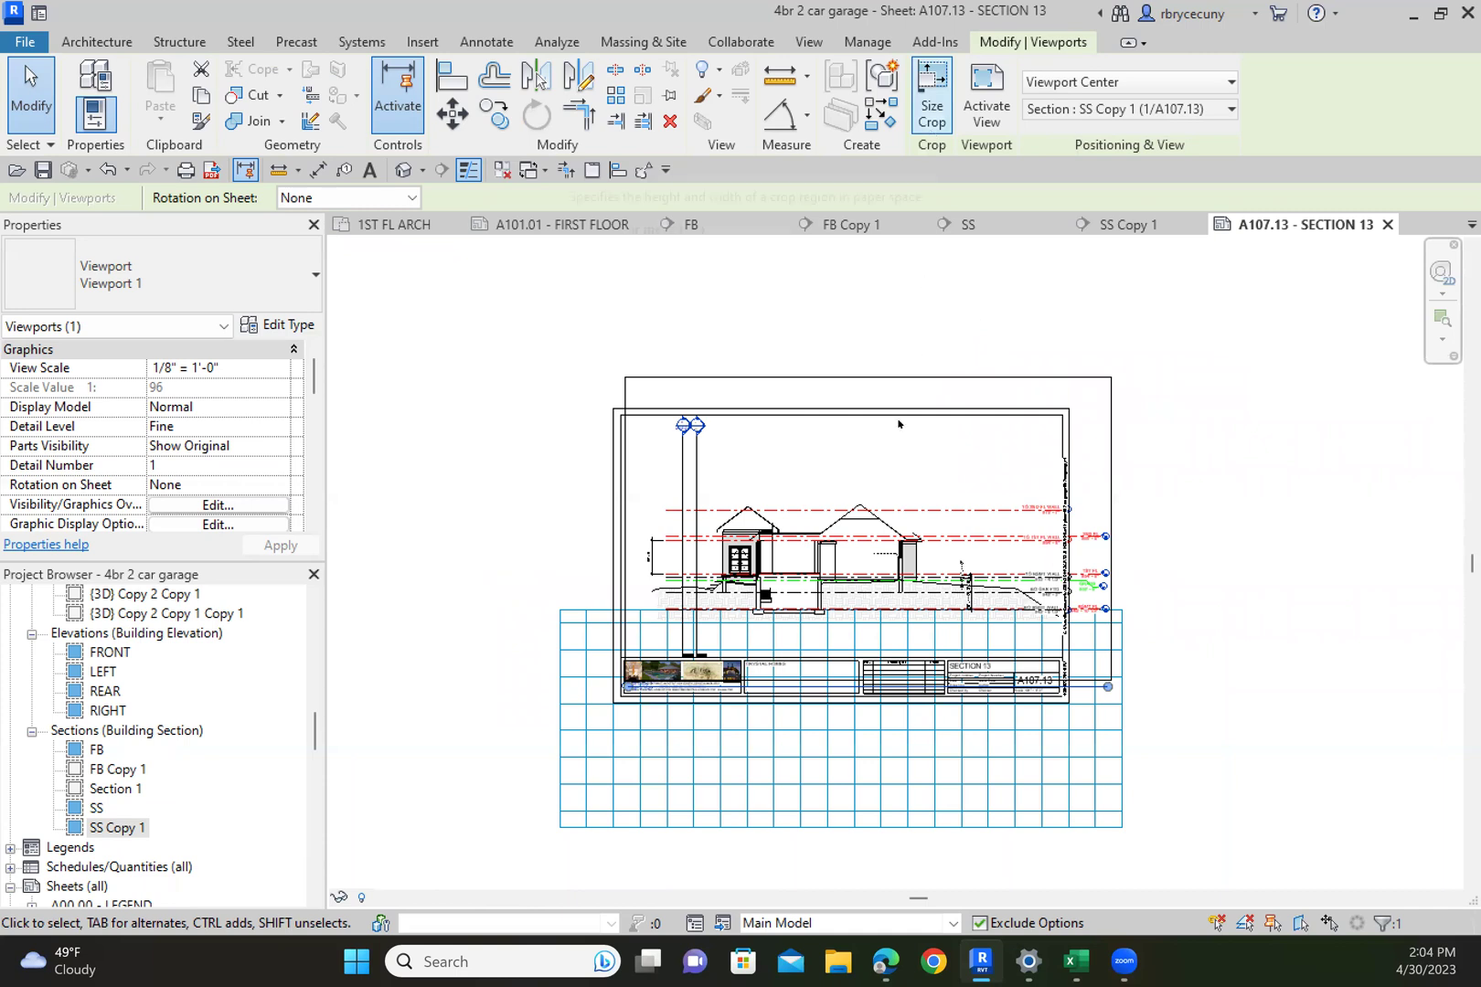
pyautogui.click(948, 280)
pyautogui.click(992, 121)
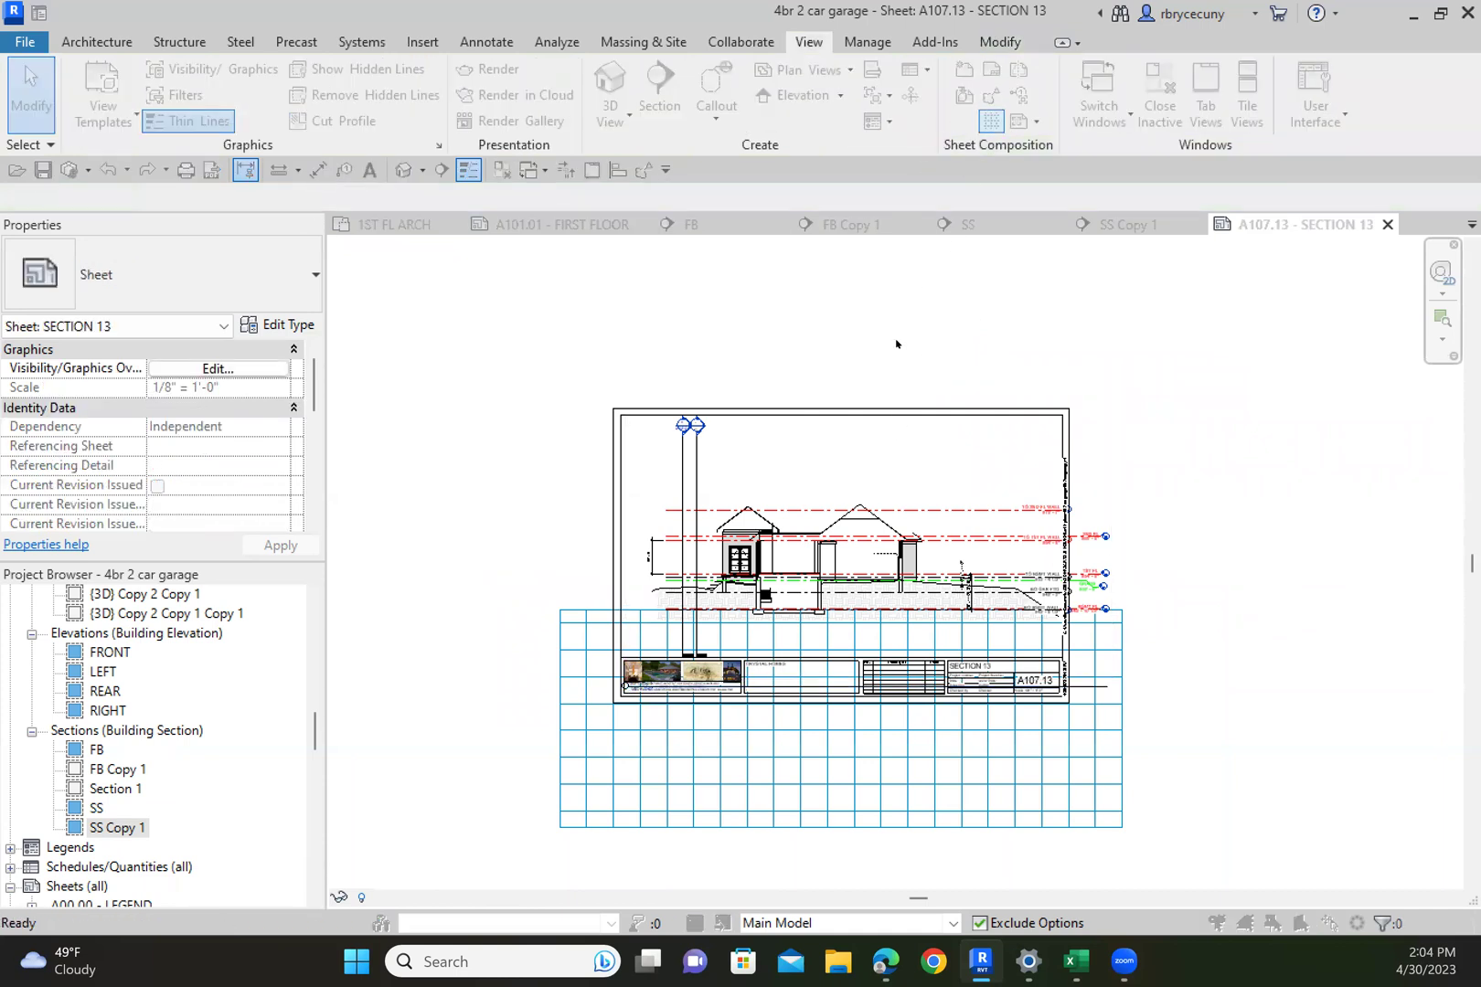
pyautogui.click(660, 463)
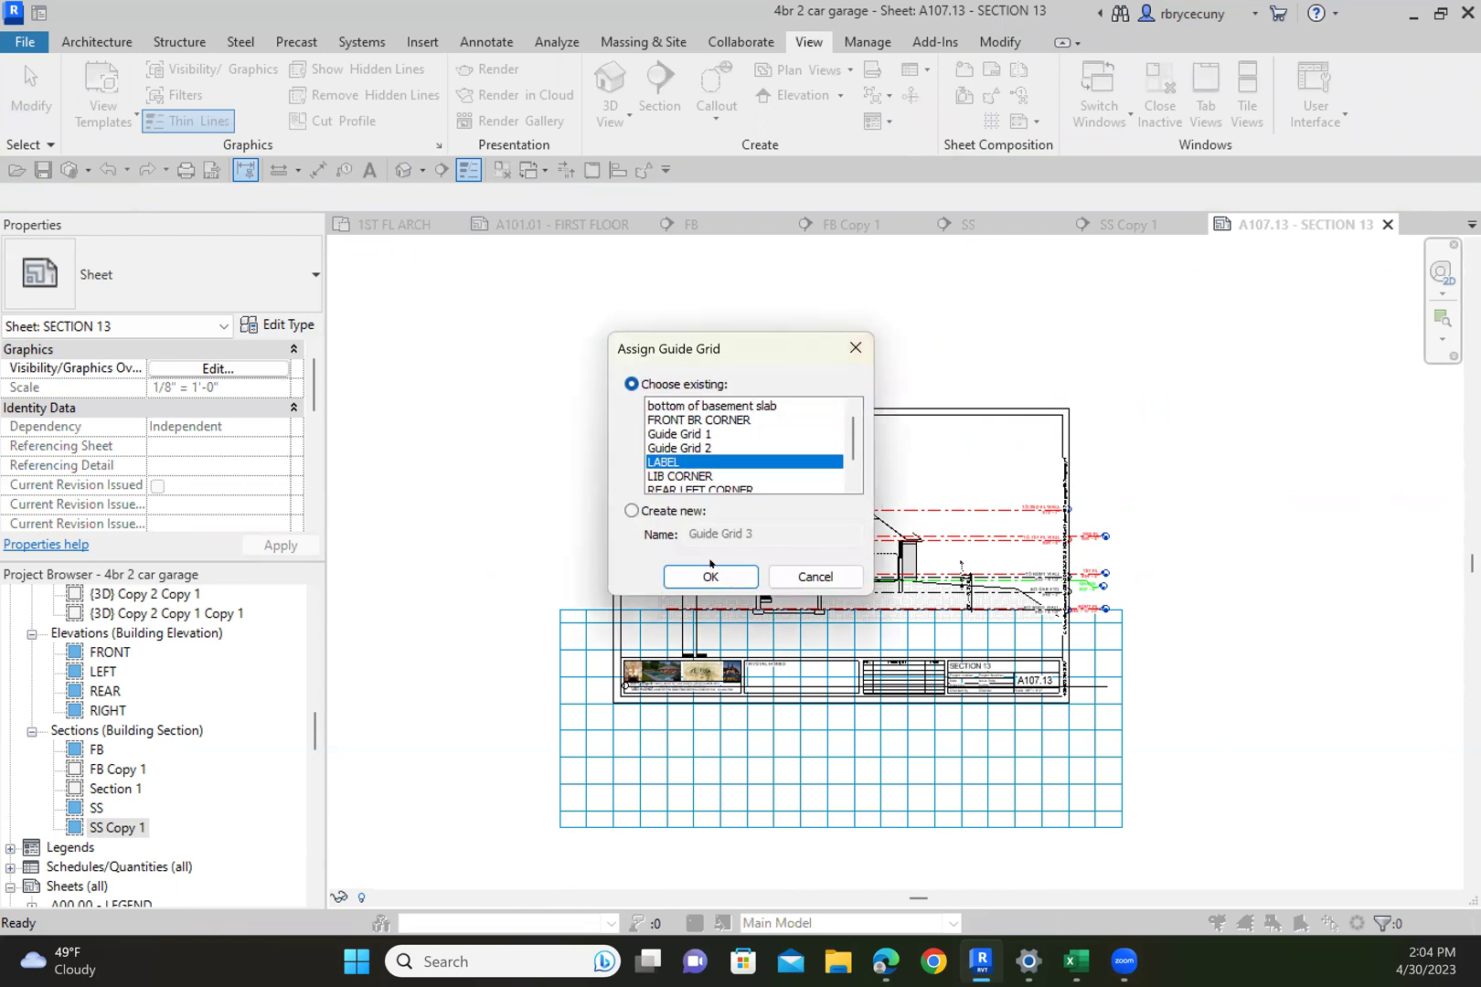
pyautogui.click(710, 577)
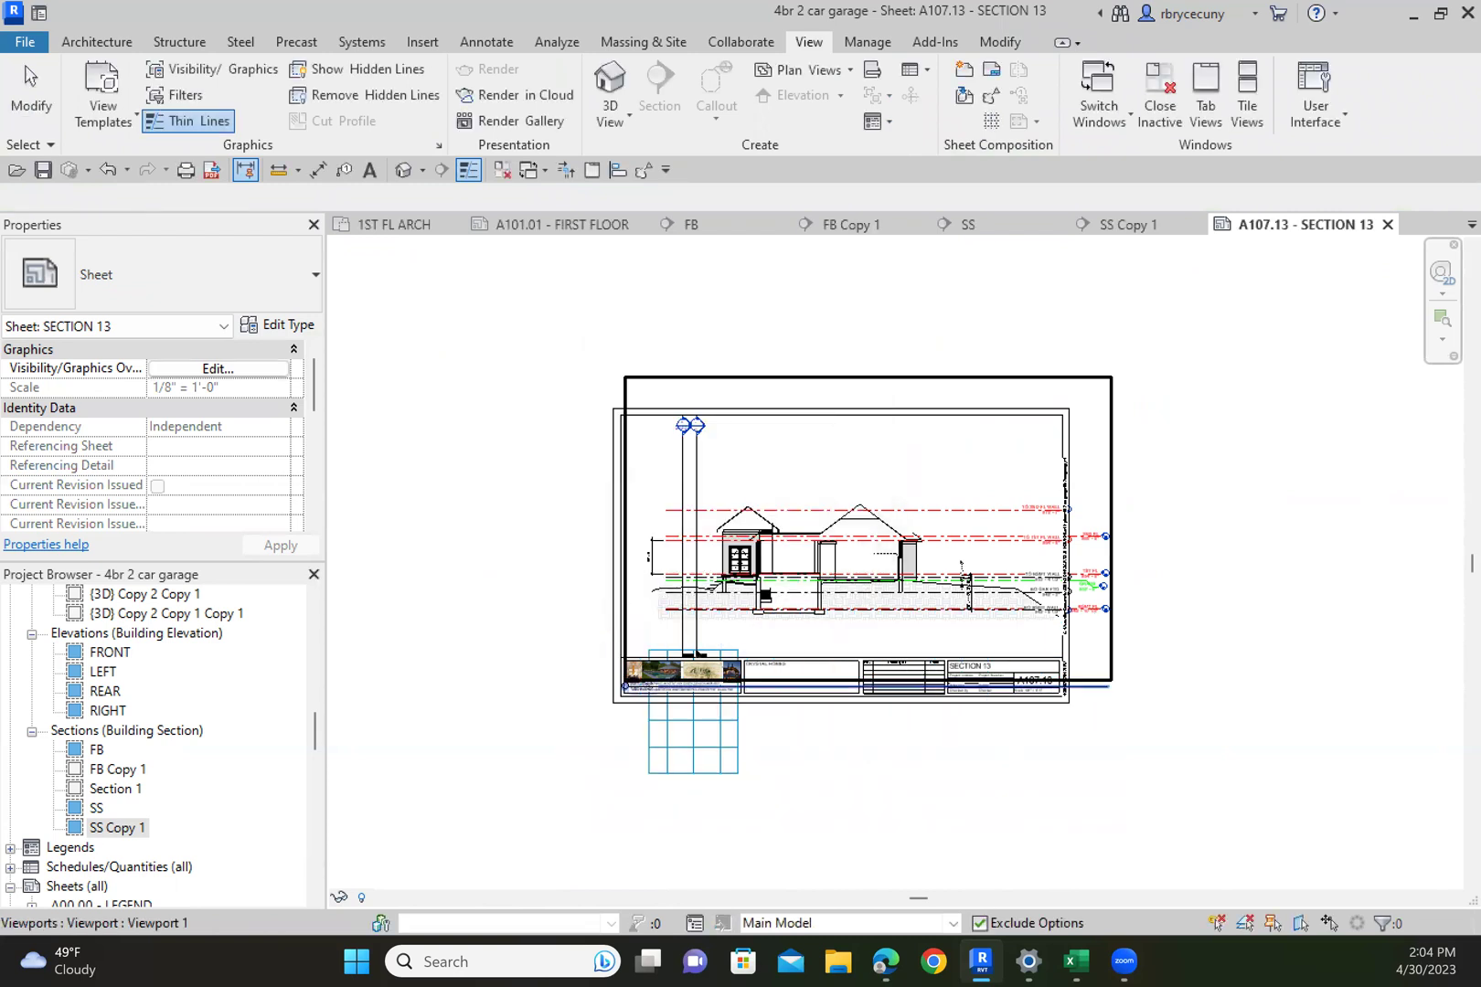
# Move the SS Copy 1 view title up so it starts at the LABEL guide grid's upper-left corner
pyautogui.scroll(5, 698, 653)
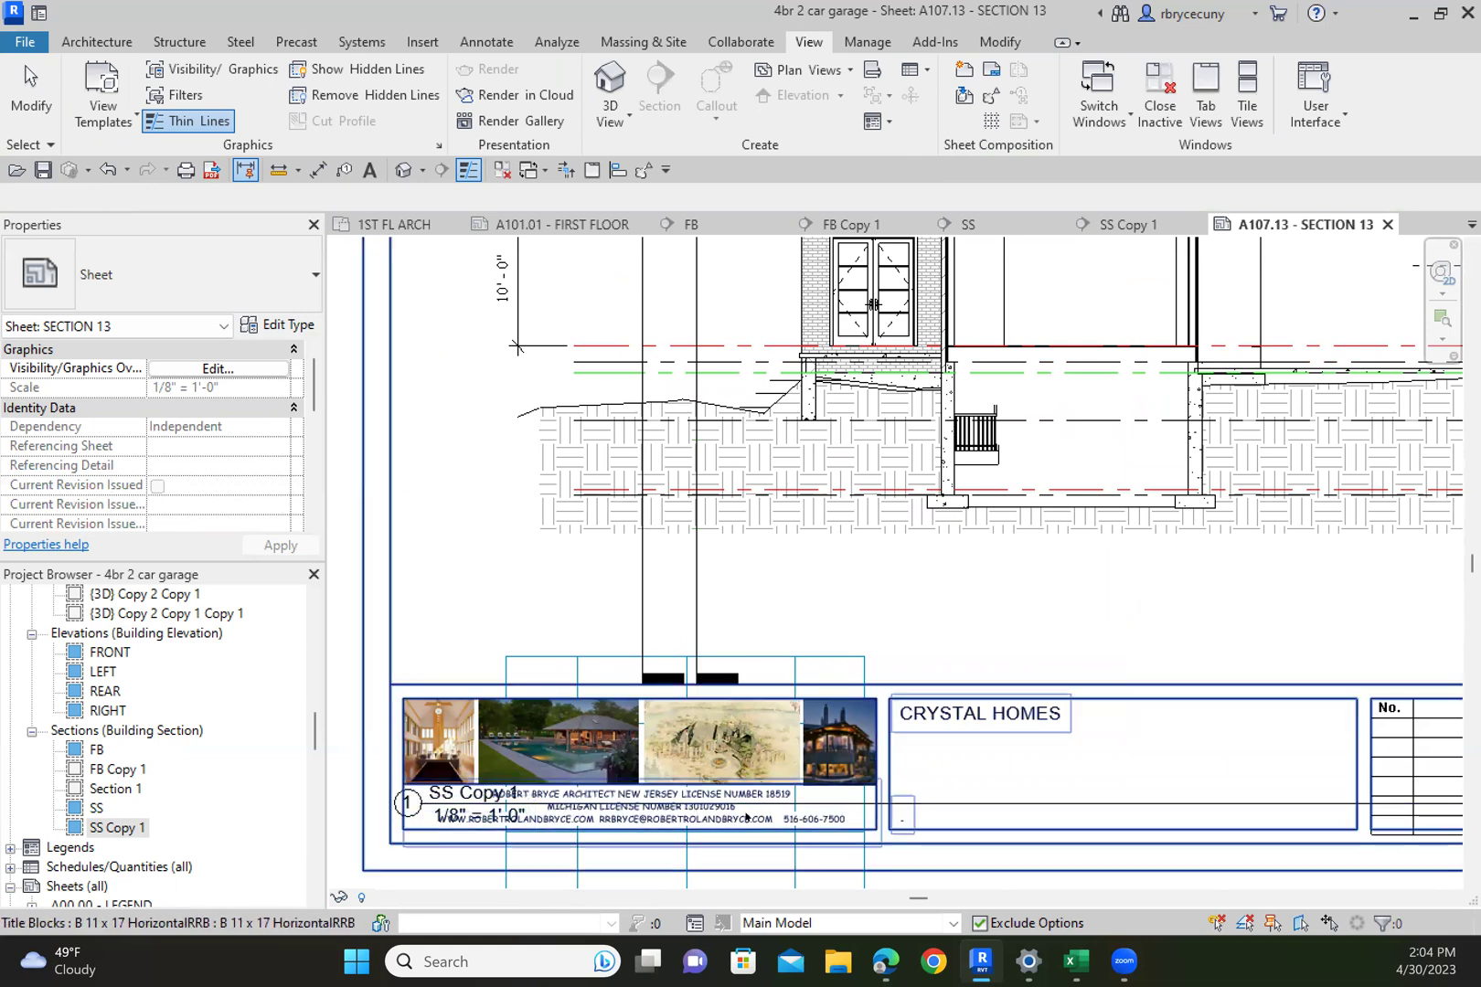
pyautogui.moveTo(742, 810); pyautogui.dragTo(840, 660)
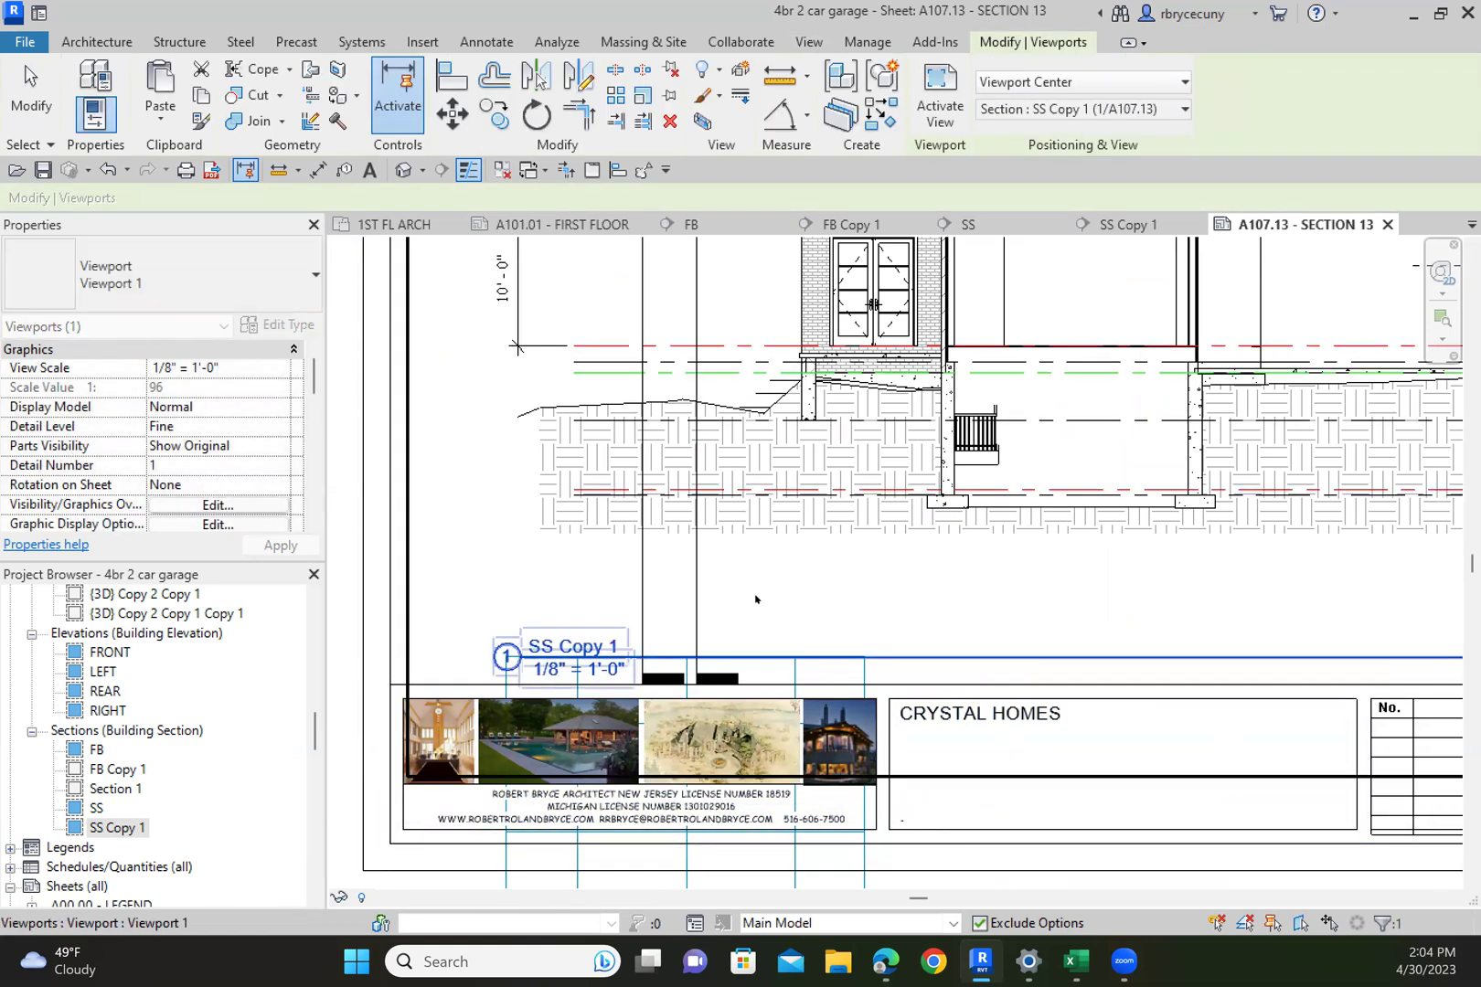
pyautogui.scroll(-4, 753, 597)
pyautogui.scroll(-5, 983, 515)
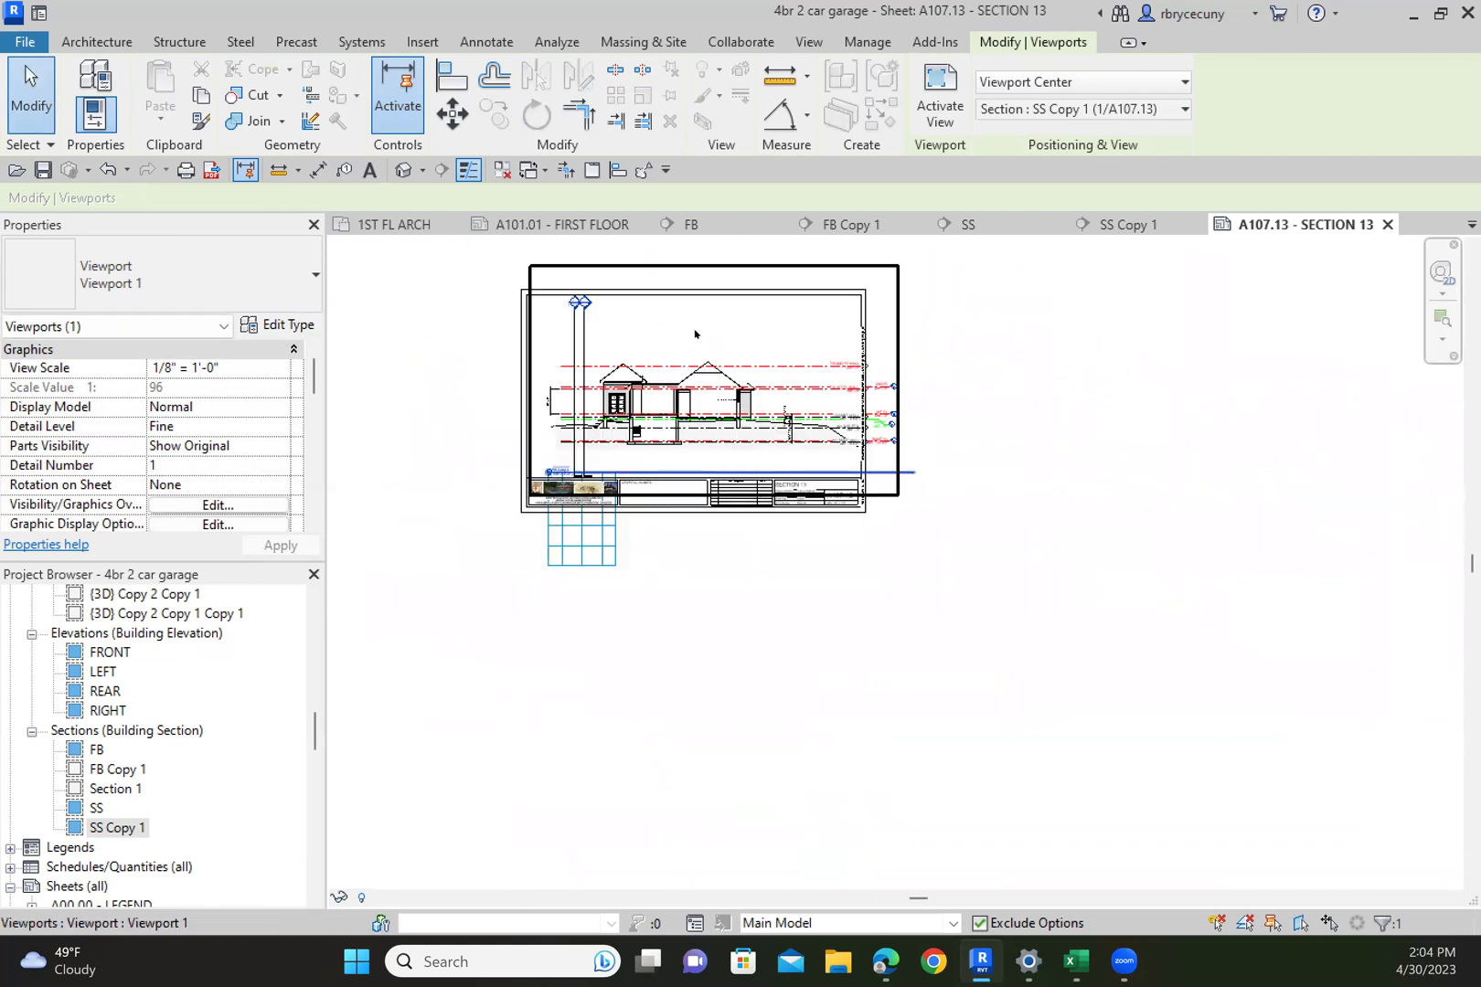
# Shorten the SS Copy 1 title line to end at the LABEL guide grid's right edge, and save the project
pyautogui.click(700, 349)
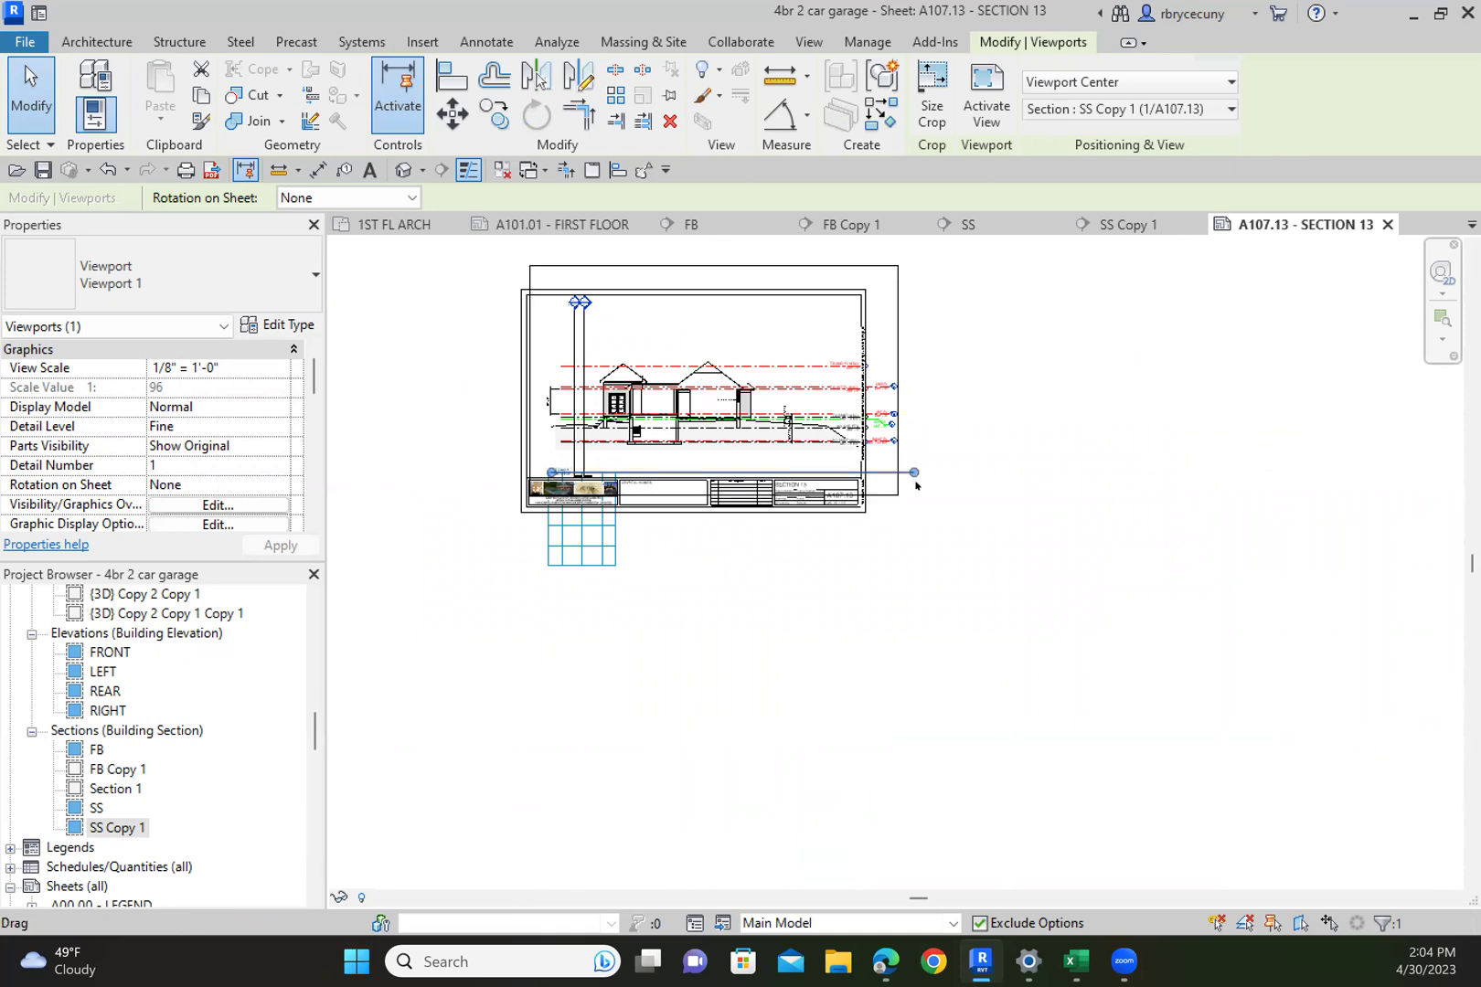
pyautogui.moveTo(913, 473); pyautogui.dragTo(615, 473)
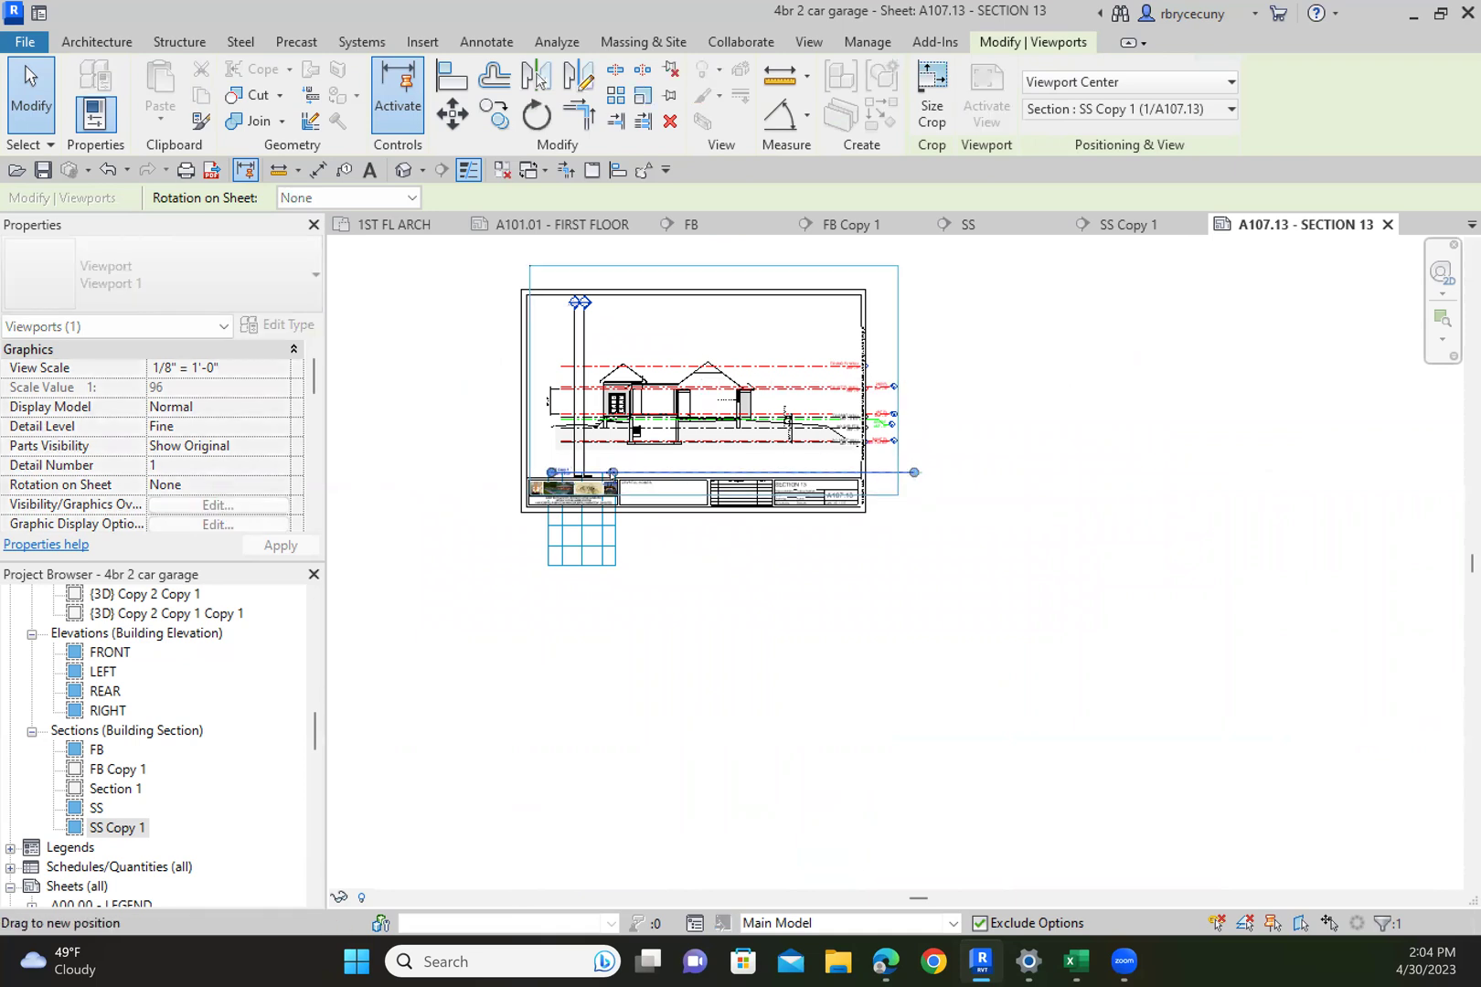
pyautogui.scroll(3, 614, 472)
pyautogui.scroll(5, 611, 477)
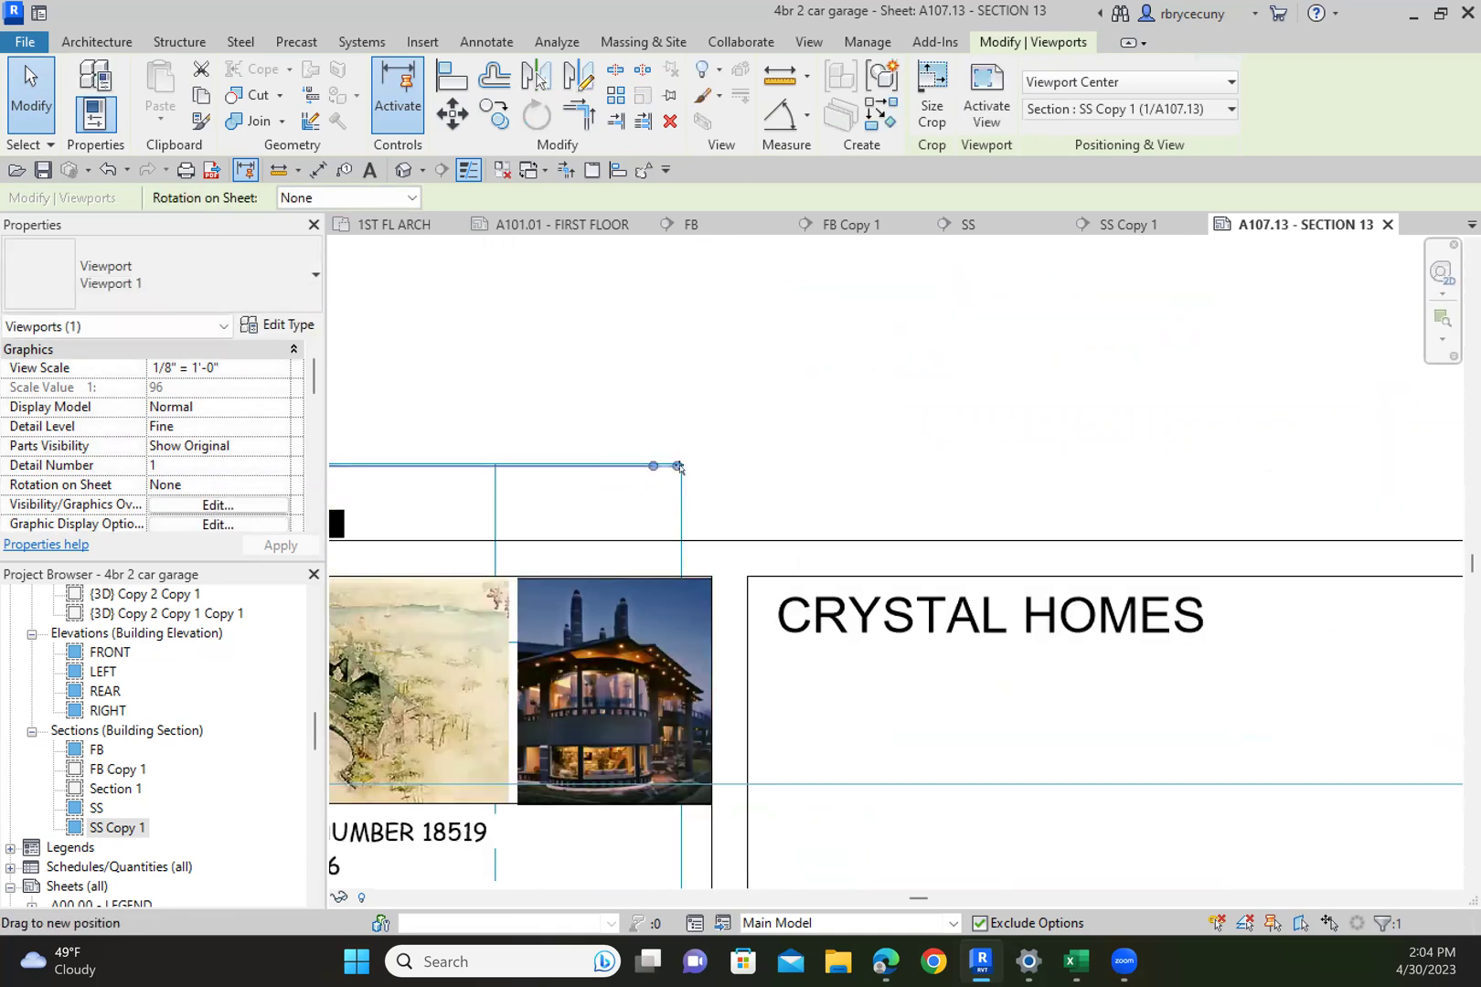
pyautogui.scroll(-5, 678, 465)
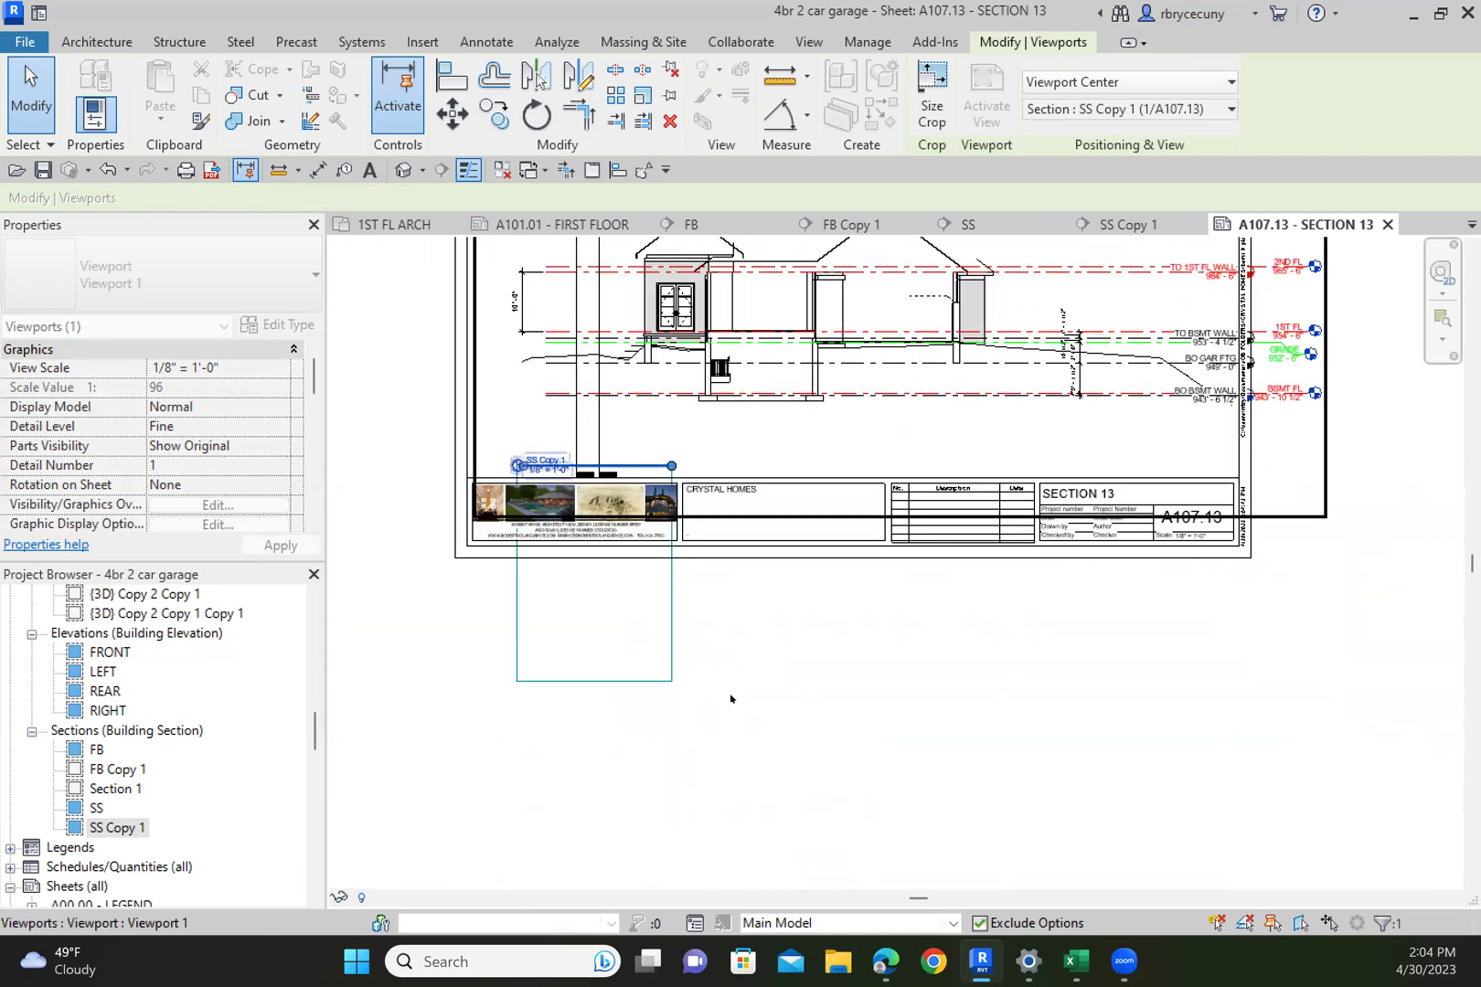
pyautogui.click(738, 707)
pyautogui.scroll(-3, 739, 707)
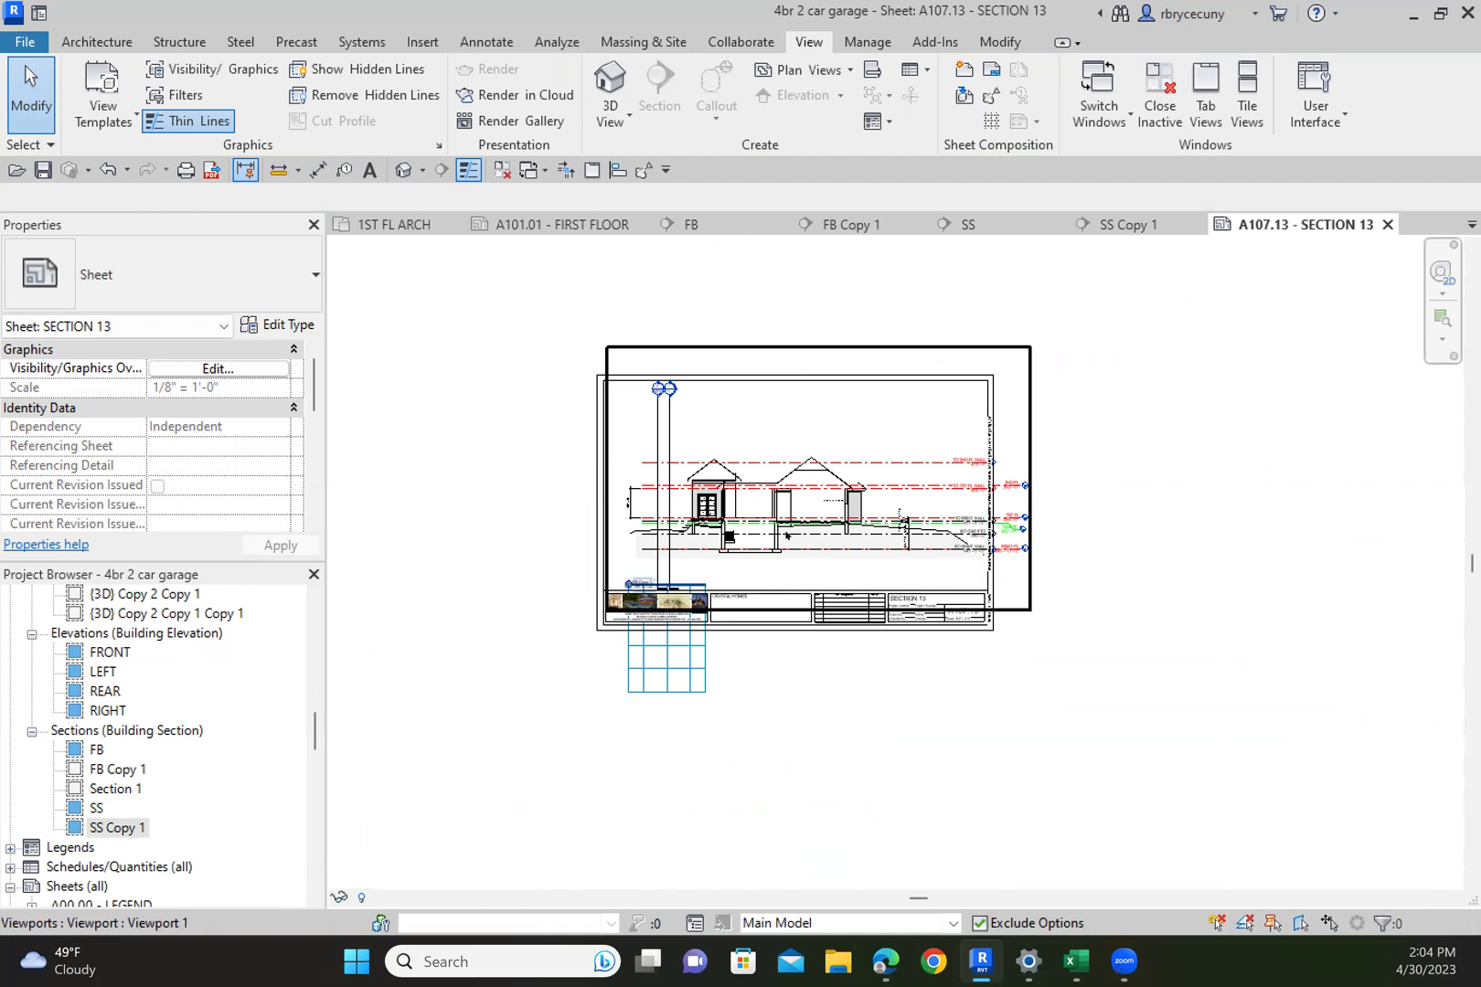
pyautogui.click(43, 170)
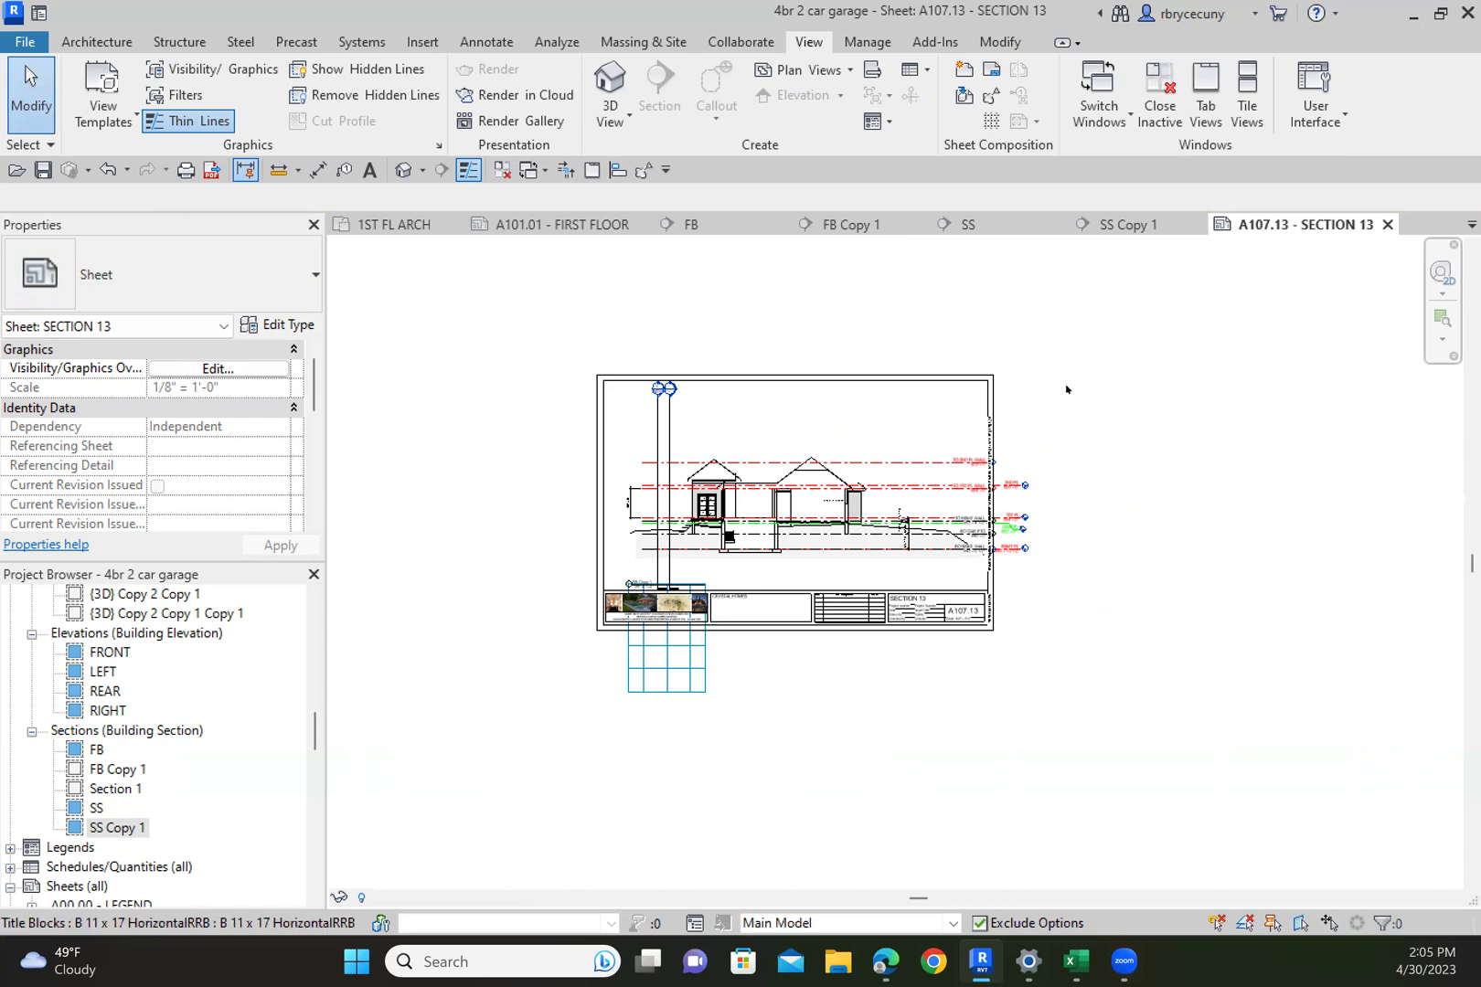
# Shift the SS Copy 1 viewport left until its level heads fit inside the sheet's right border, and deselect it
pyautogui.scroll(3, 1029, 475)
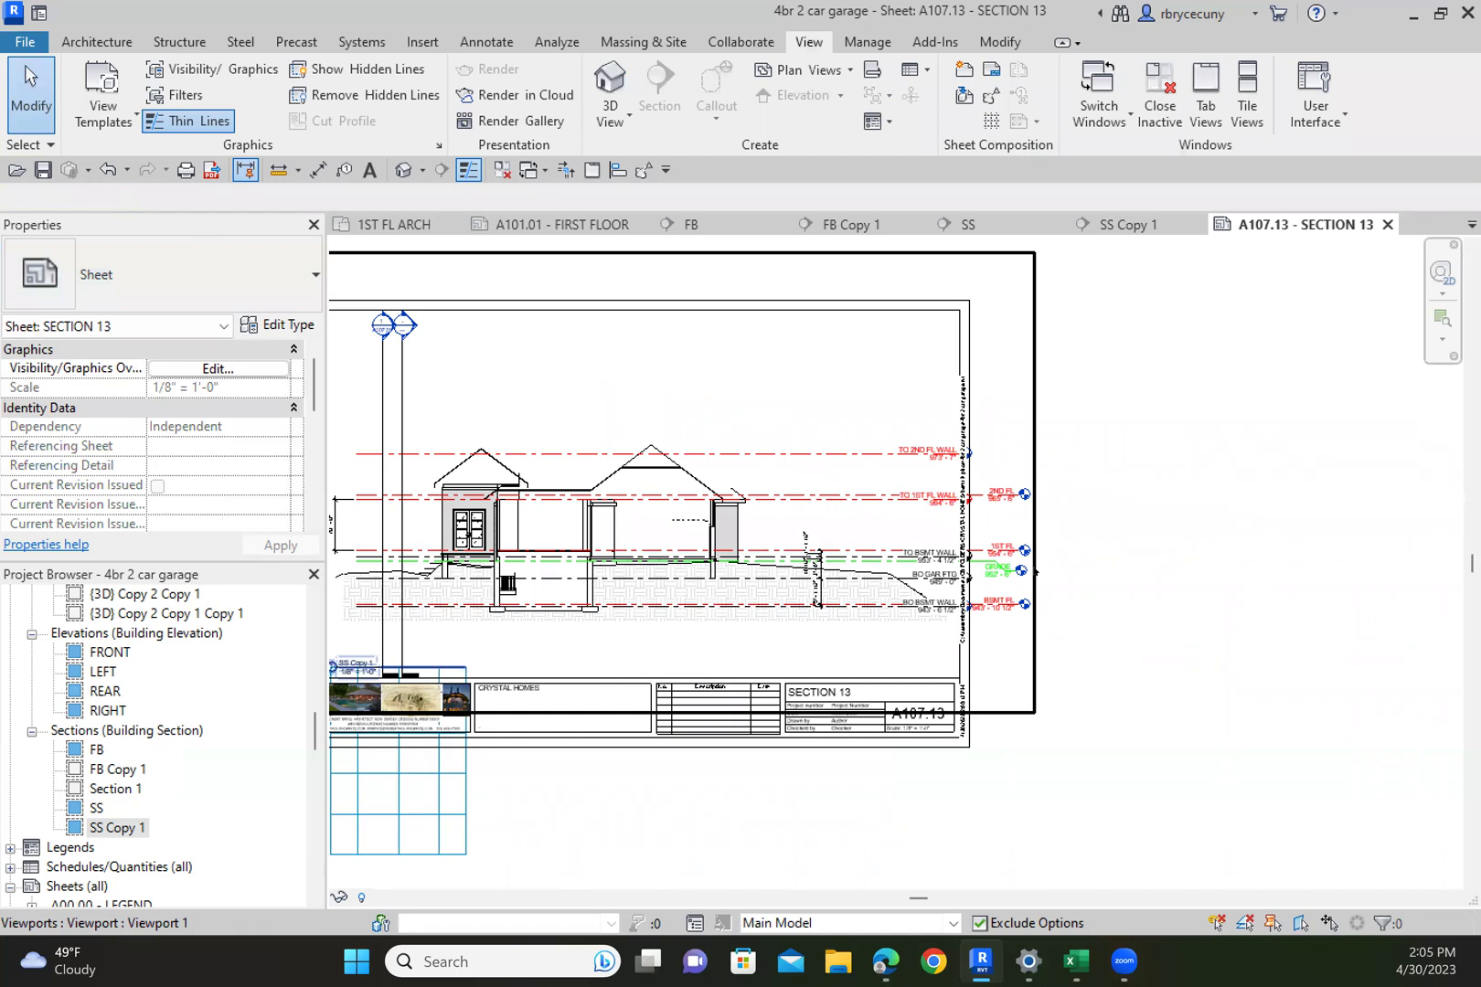
pyautogui.scroll(-3, 1033, 568)
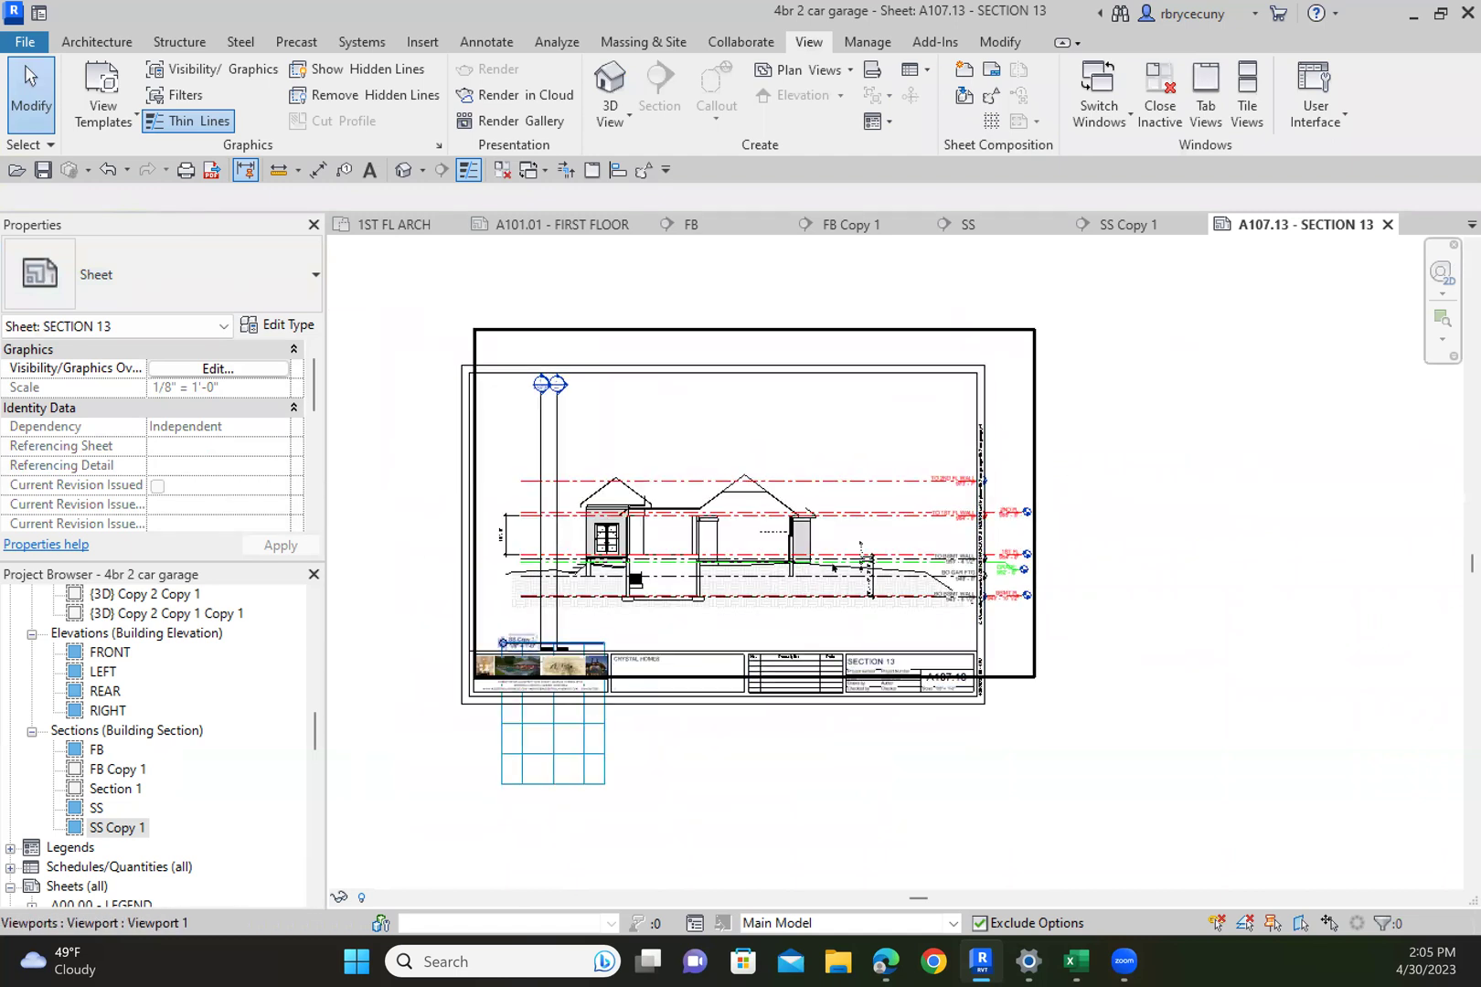
pyautogui.click(791, 436)
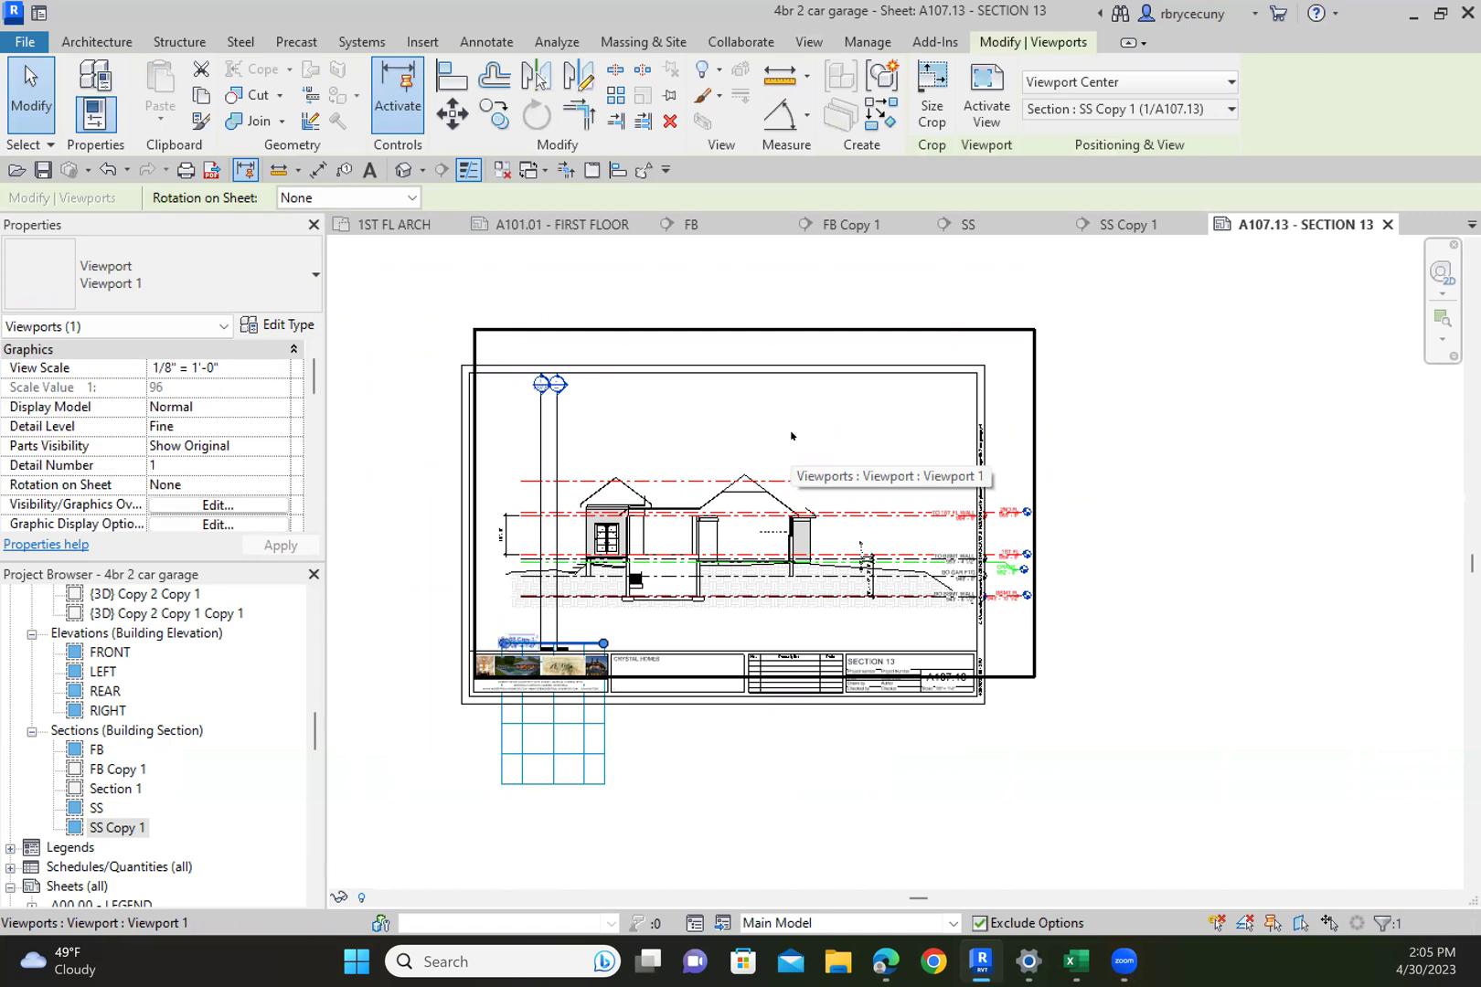
pyautogui.press('Left')
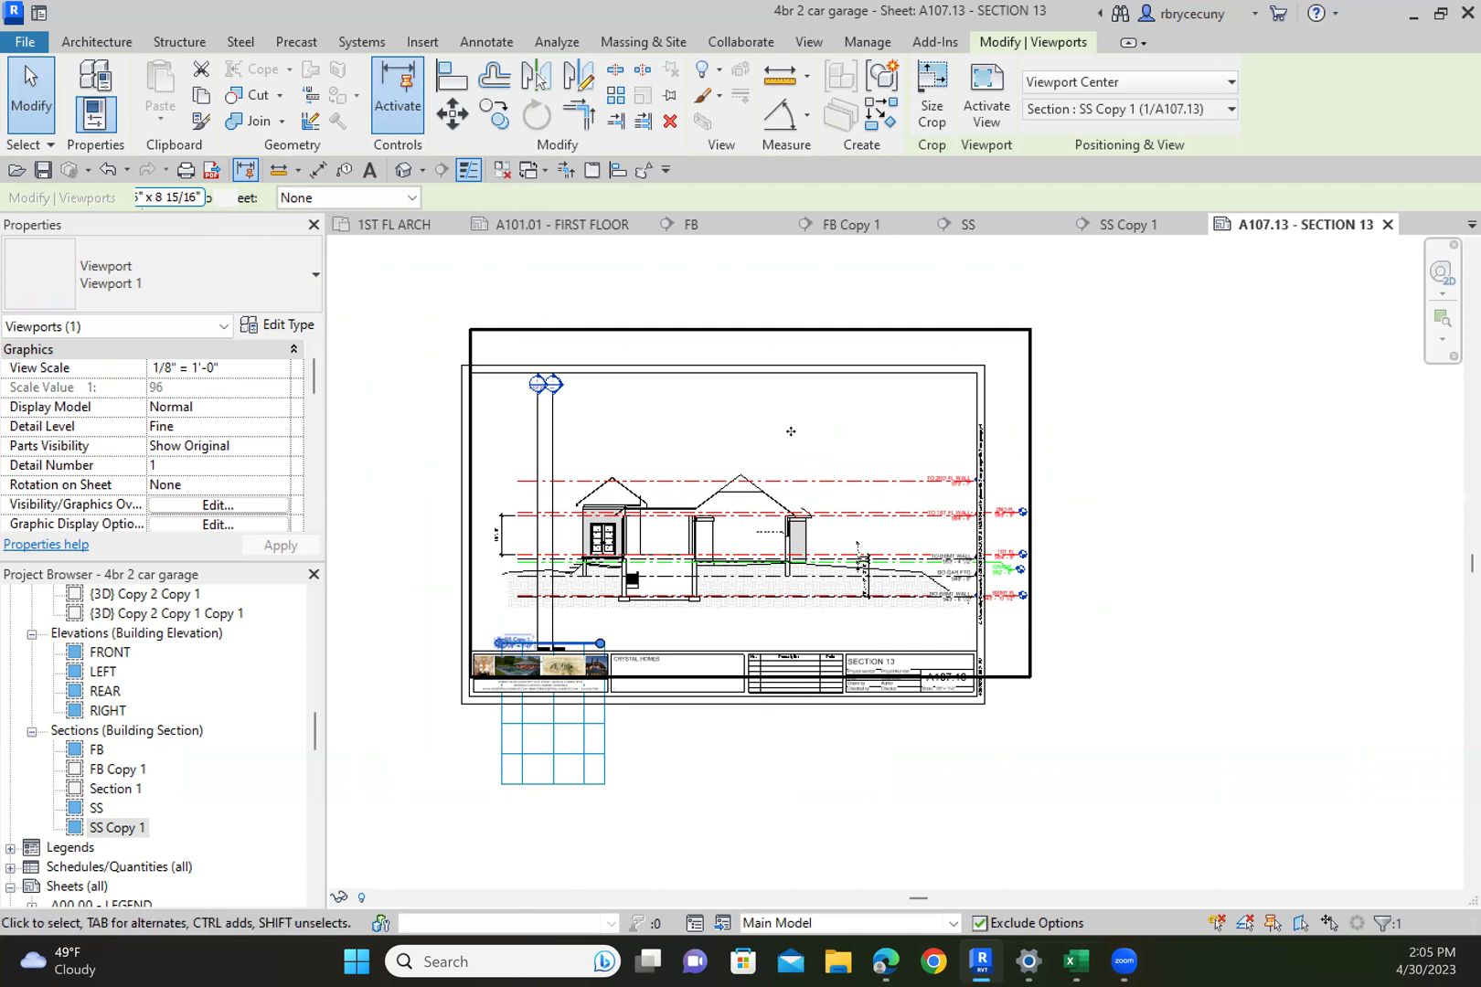
pyautogui.hotkey('shift', 'Left')
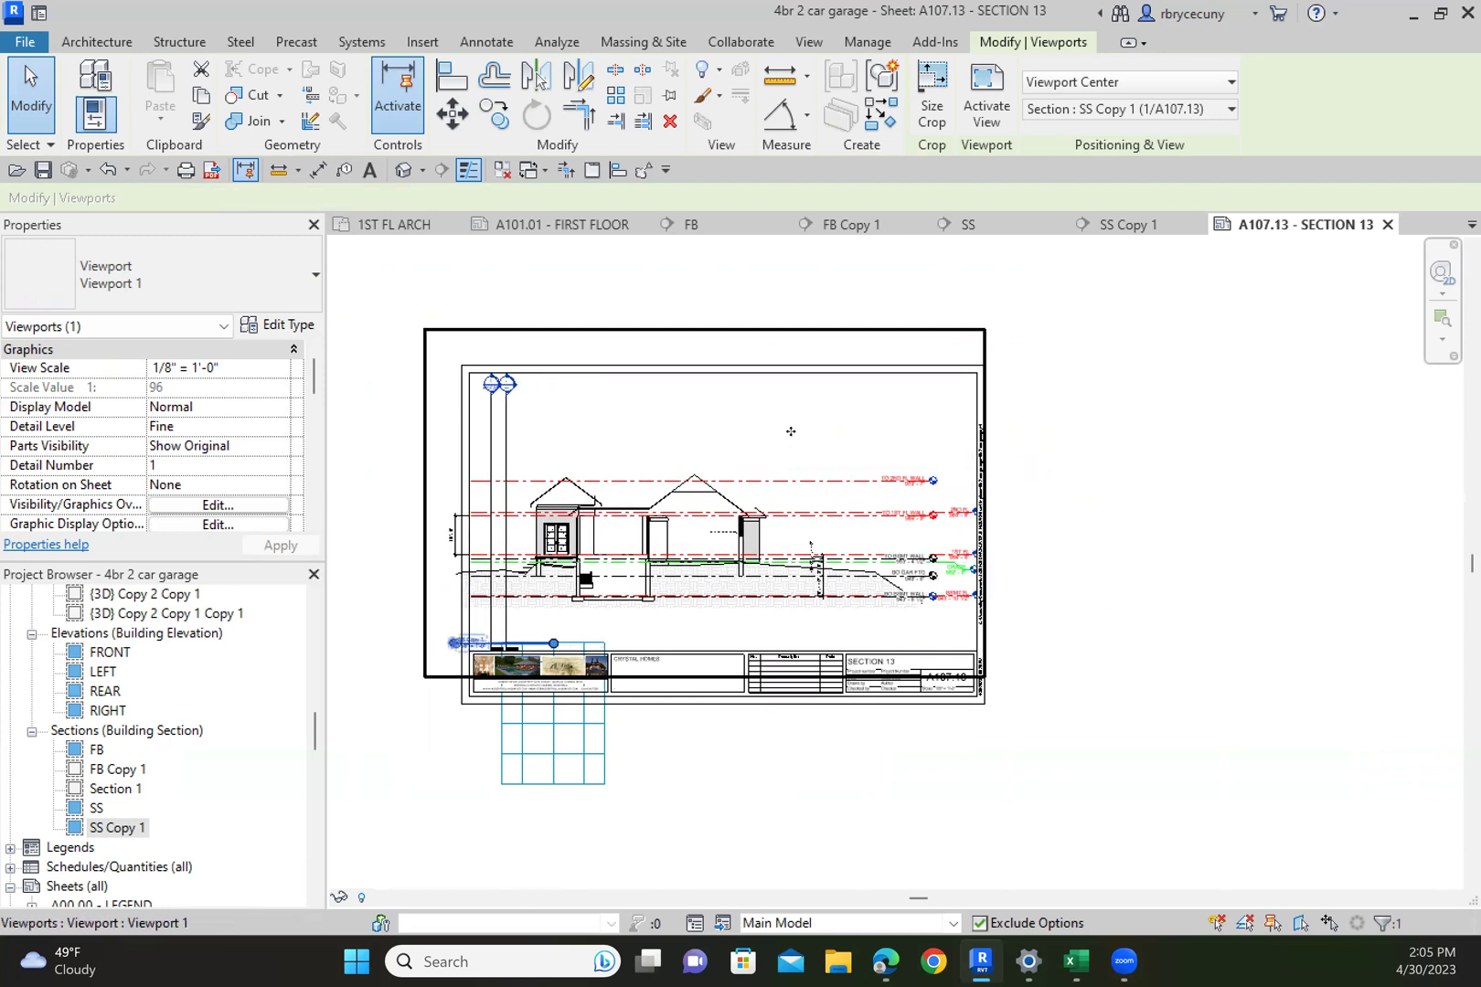
pyautogui.press('Left')
pyautogui.press('Left')
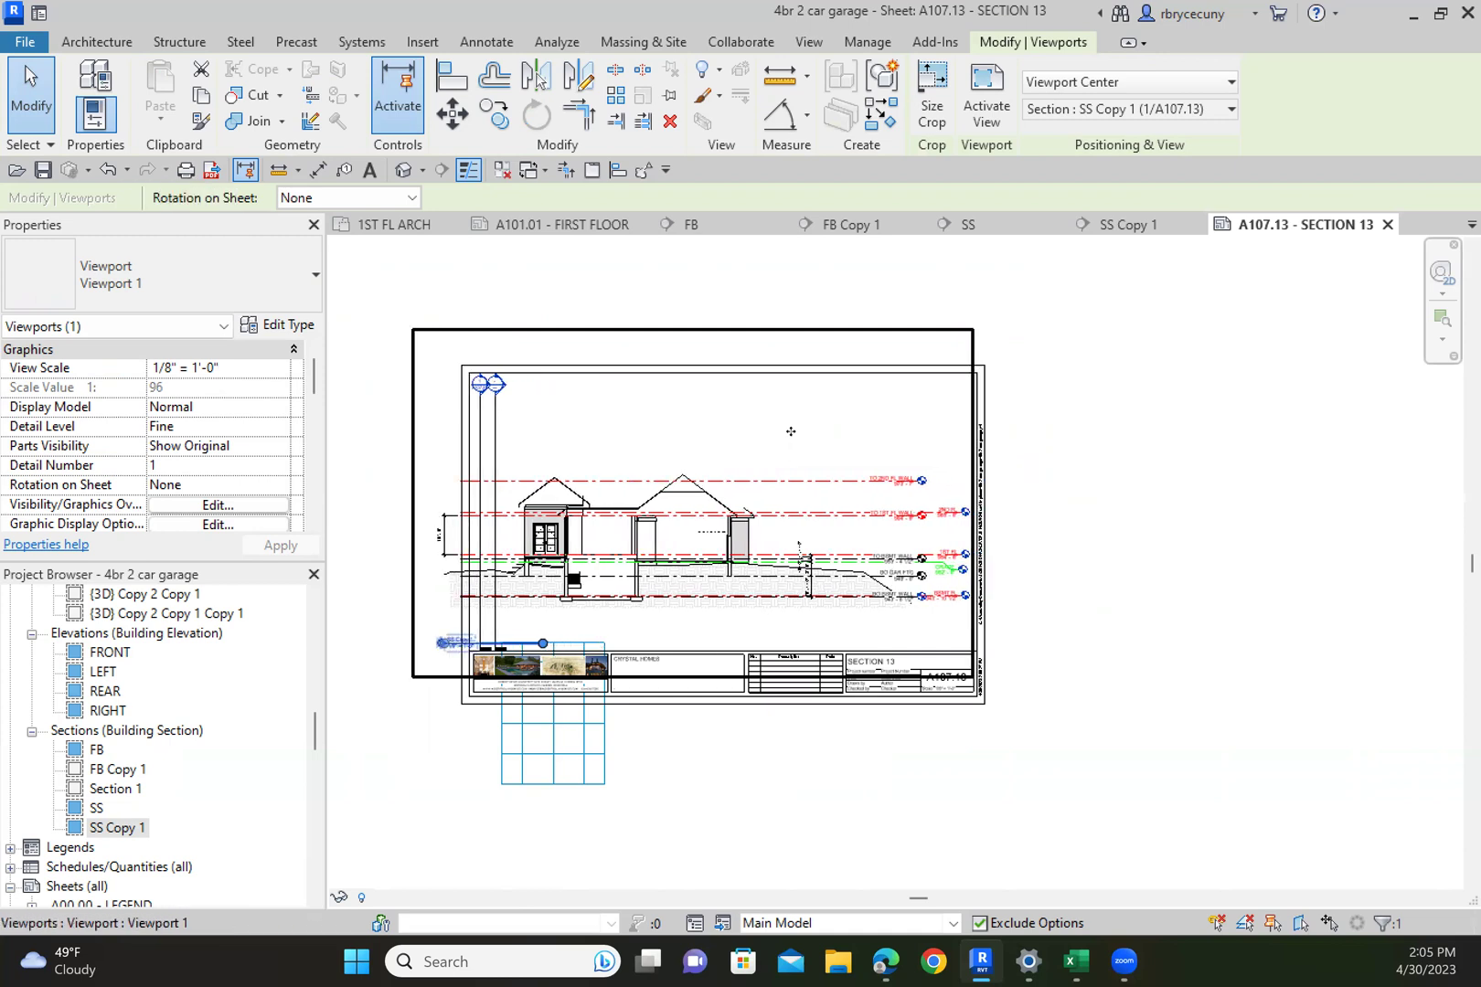
pyautogui.press('Left')
pyautogui.press('Escape')
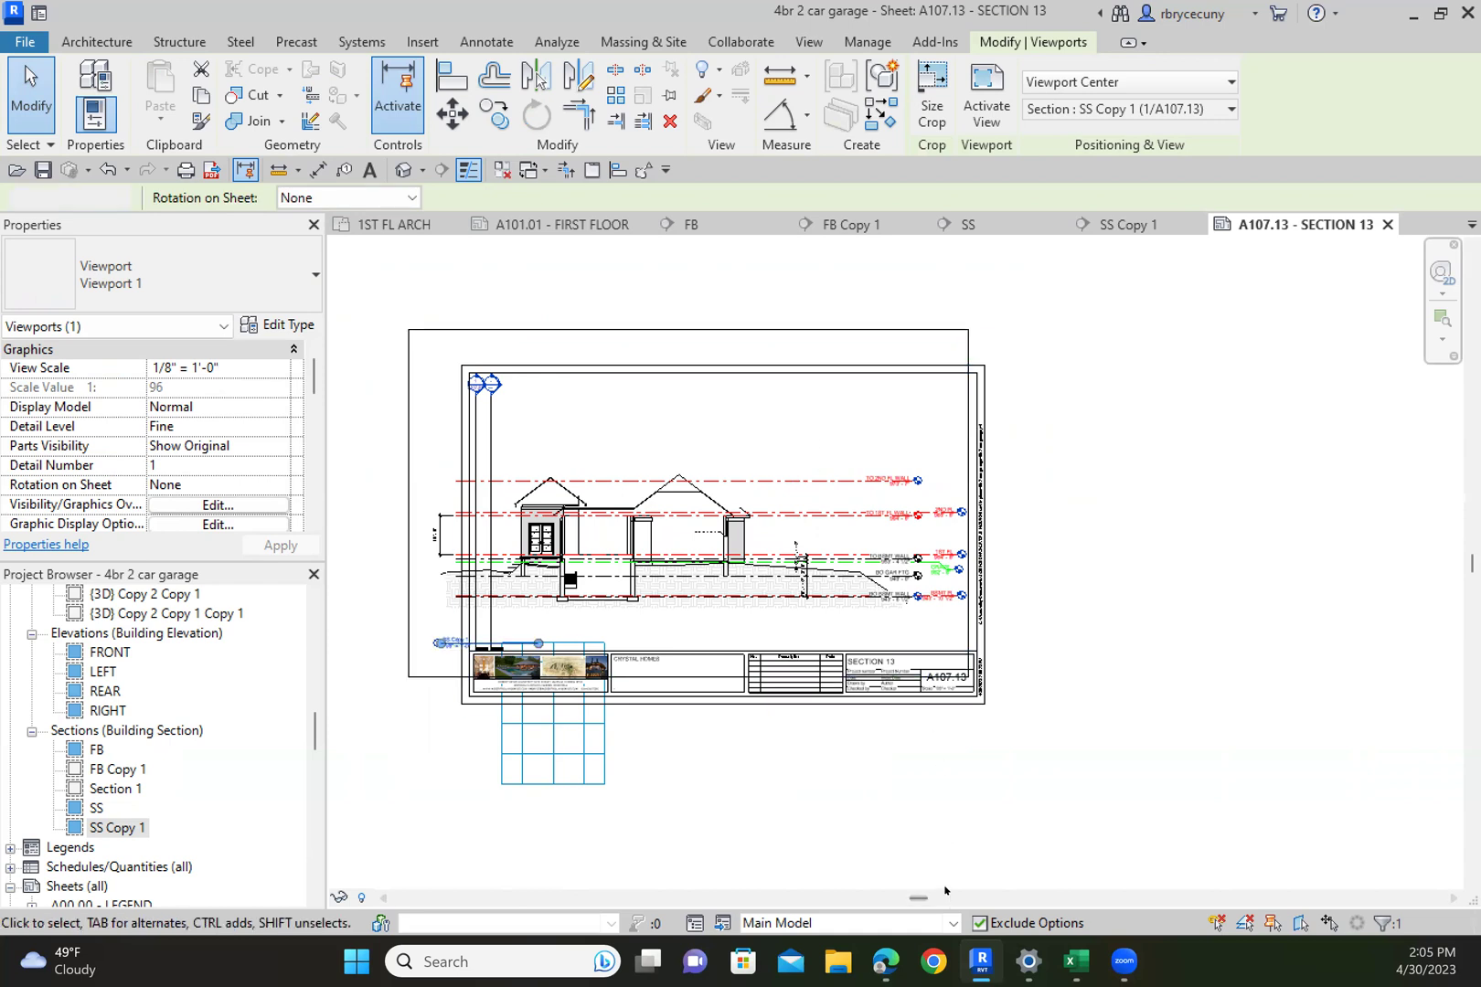
# Examine how the shifted section's level lines, dimension and view title sit against the left sheet border and LABEL guide grid
pyautogui.scroll(3, 455, 554)
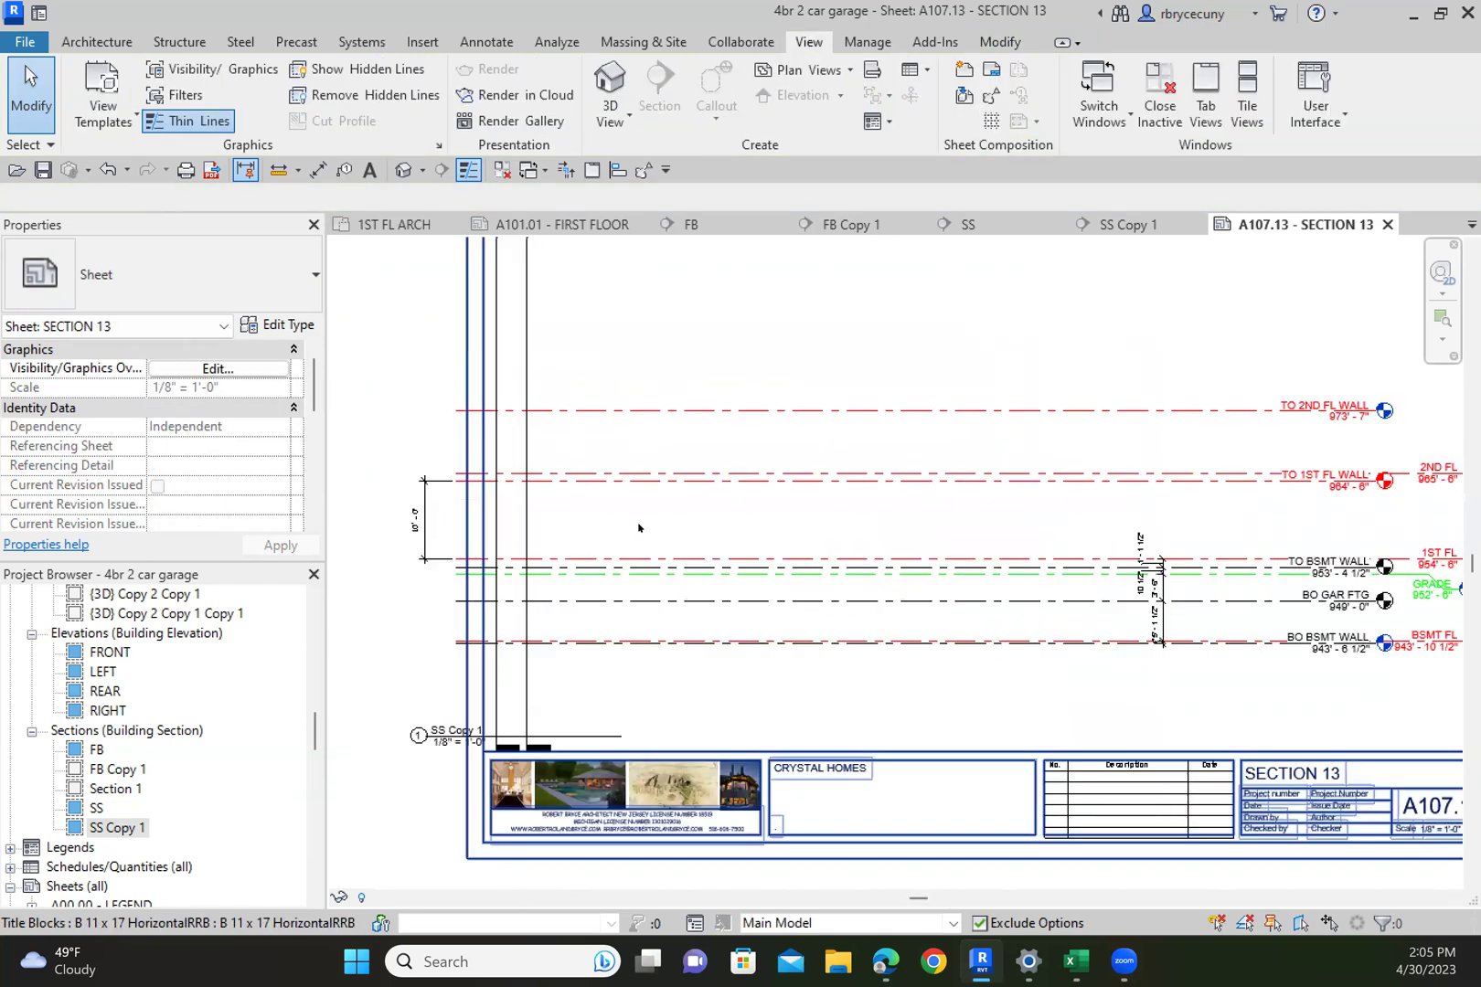
pyautogui.scroll(-3, 770, 586)
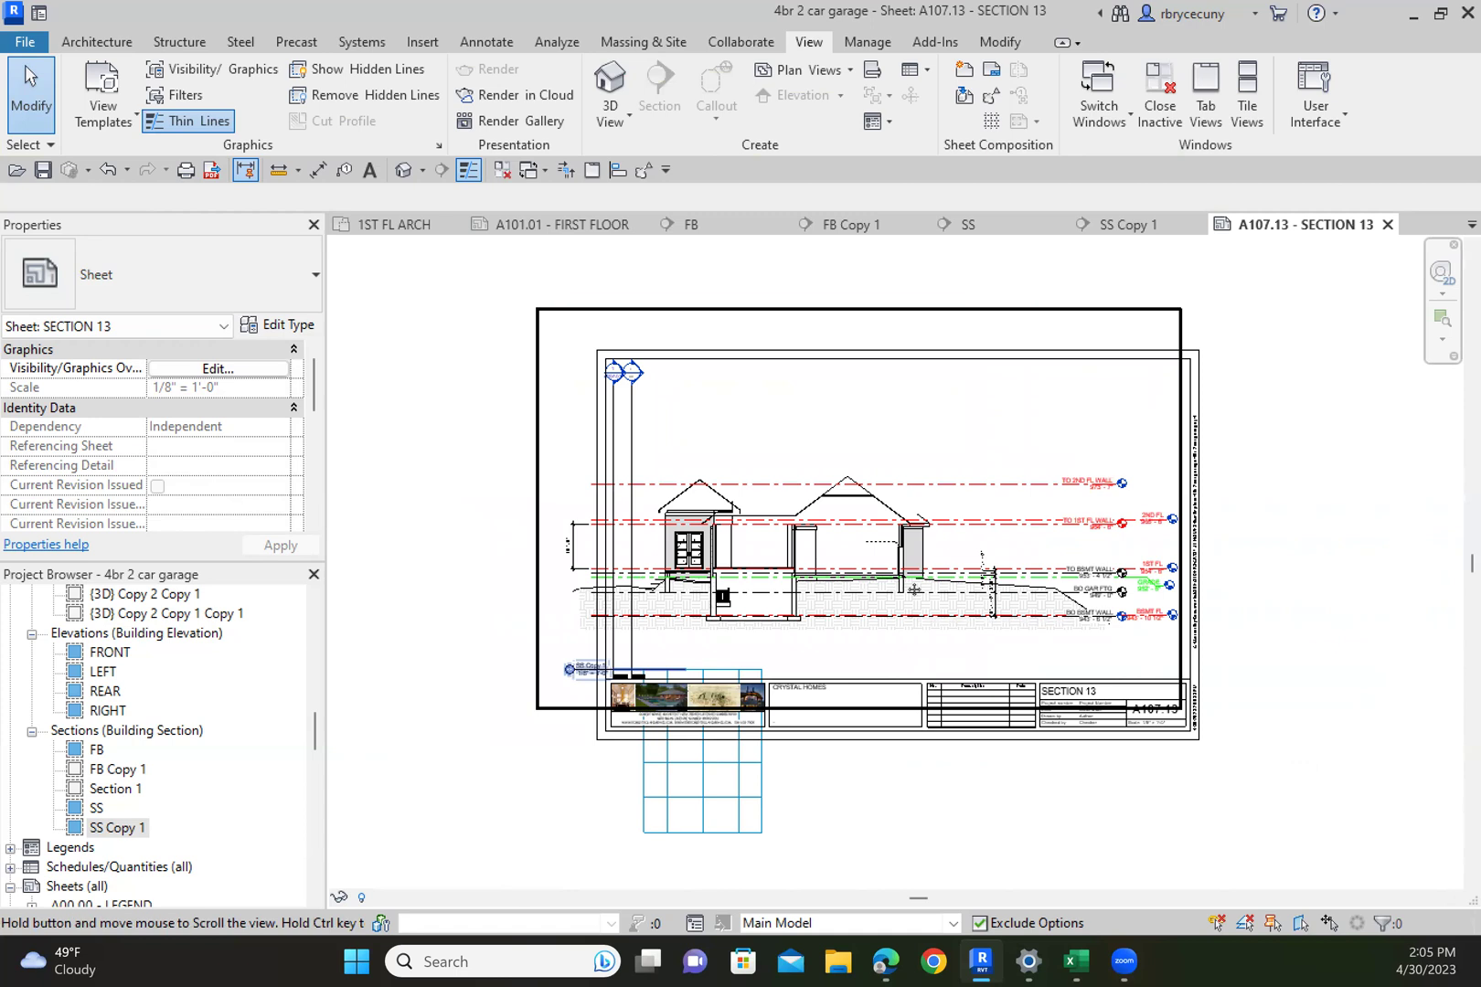
pyautogui.moveTo(907, 586); pyautogui.dragTo(889, 535, button='middle')
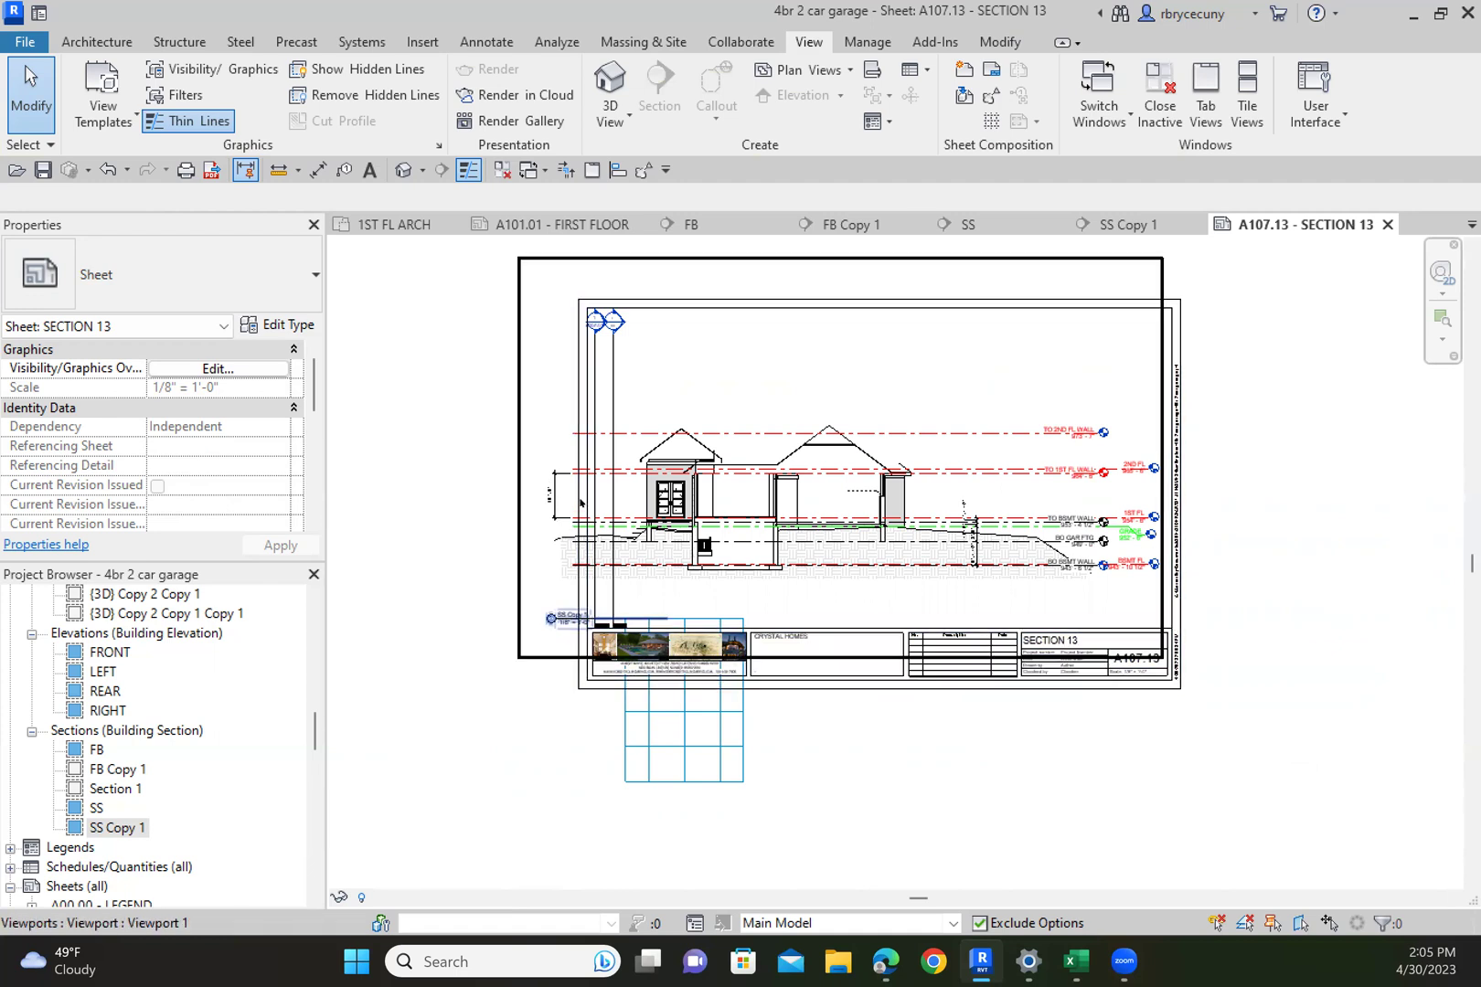
pyautogui.scroll(3, 564, 490)
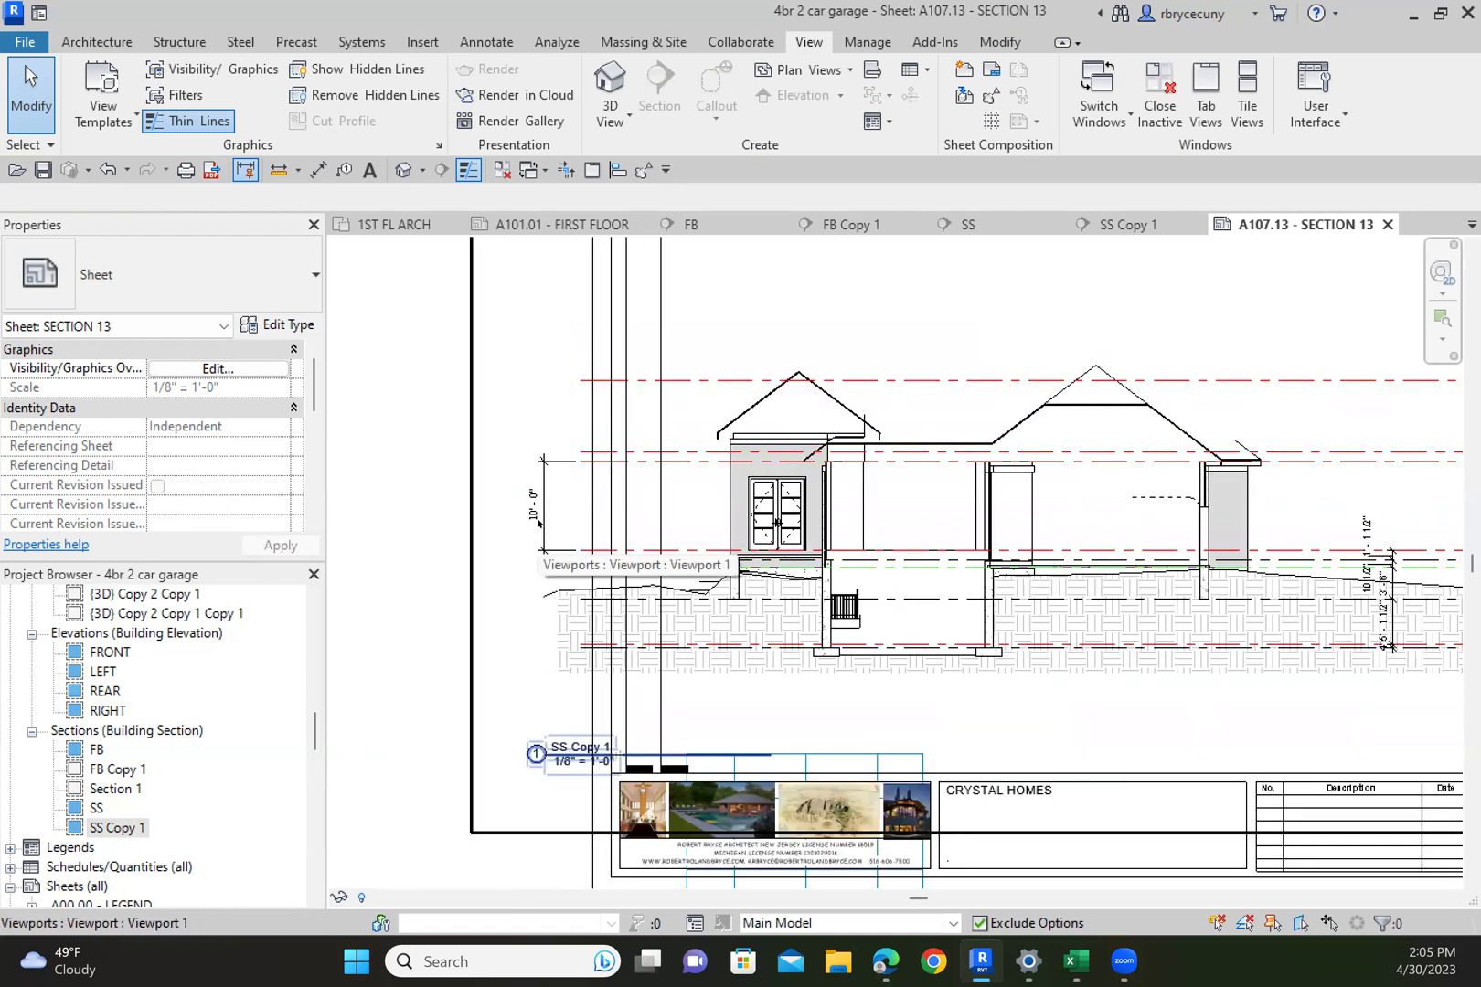
pyautogui.scroll(-3, 528, 512)
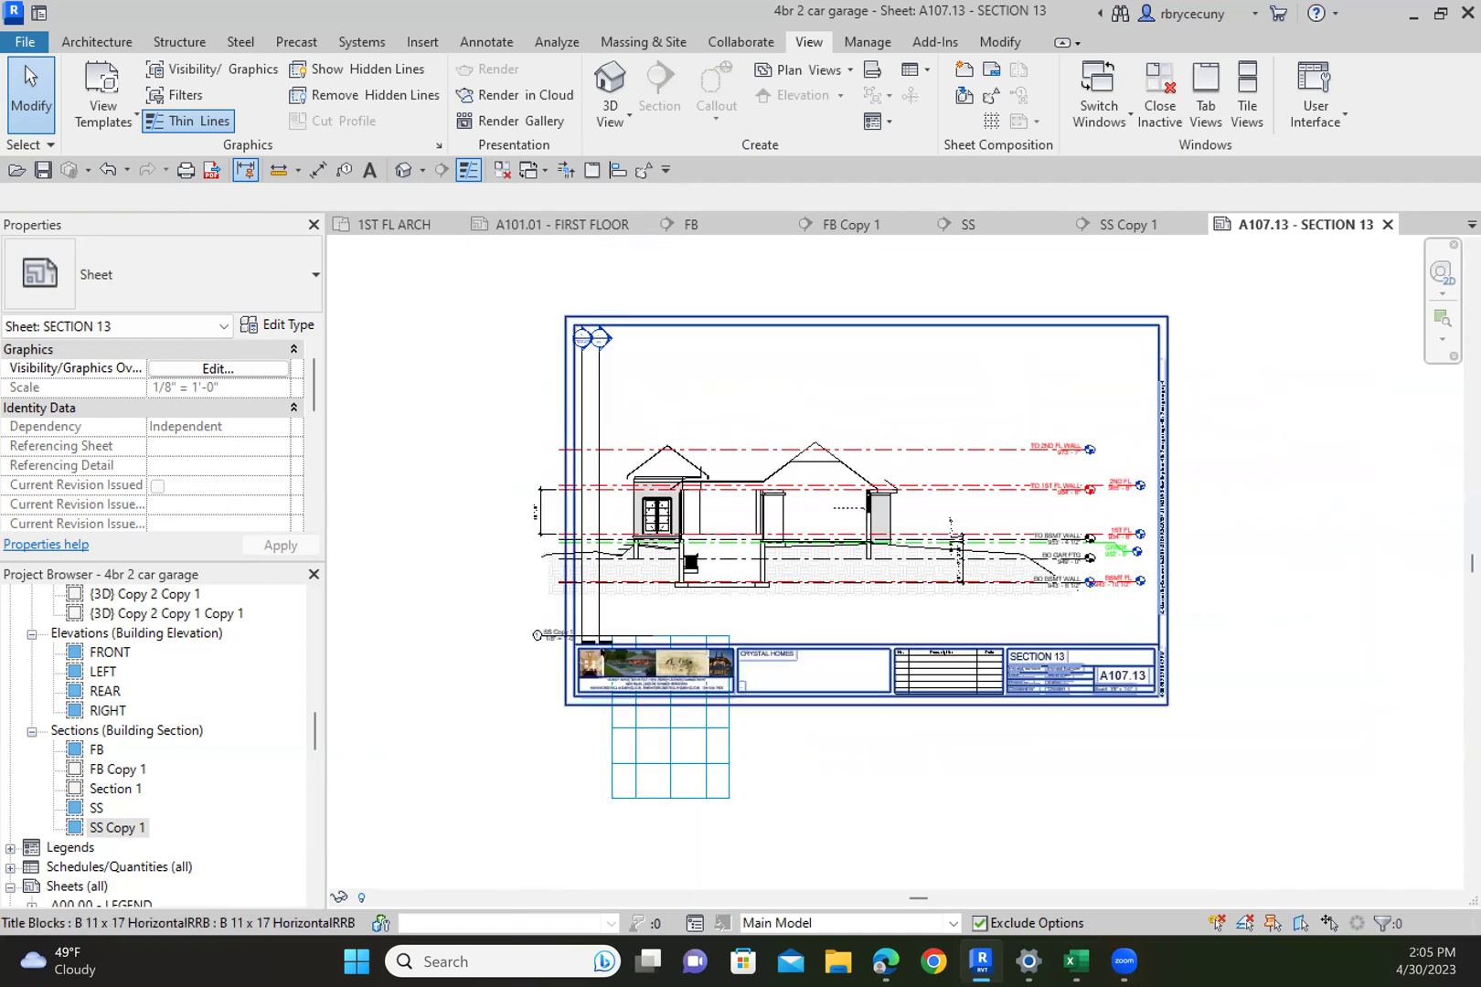
pyautogui.scroll(3, 603, 640)
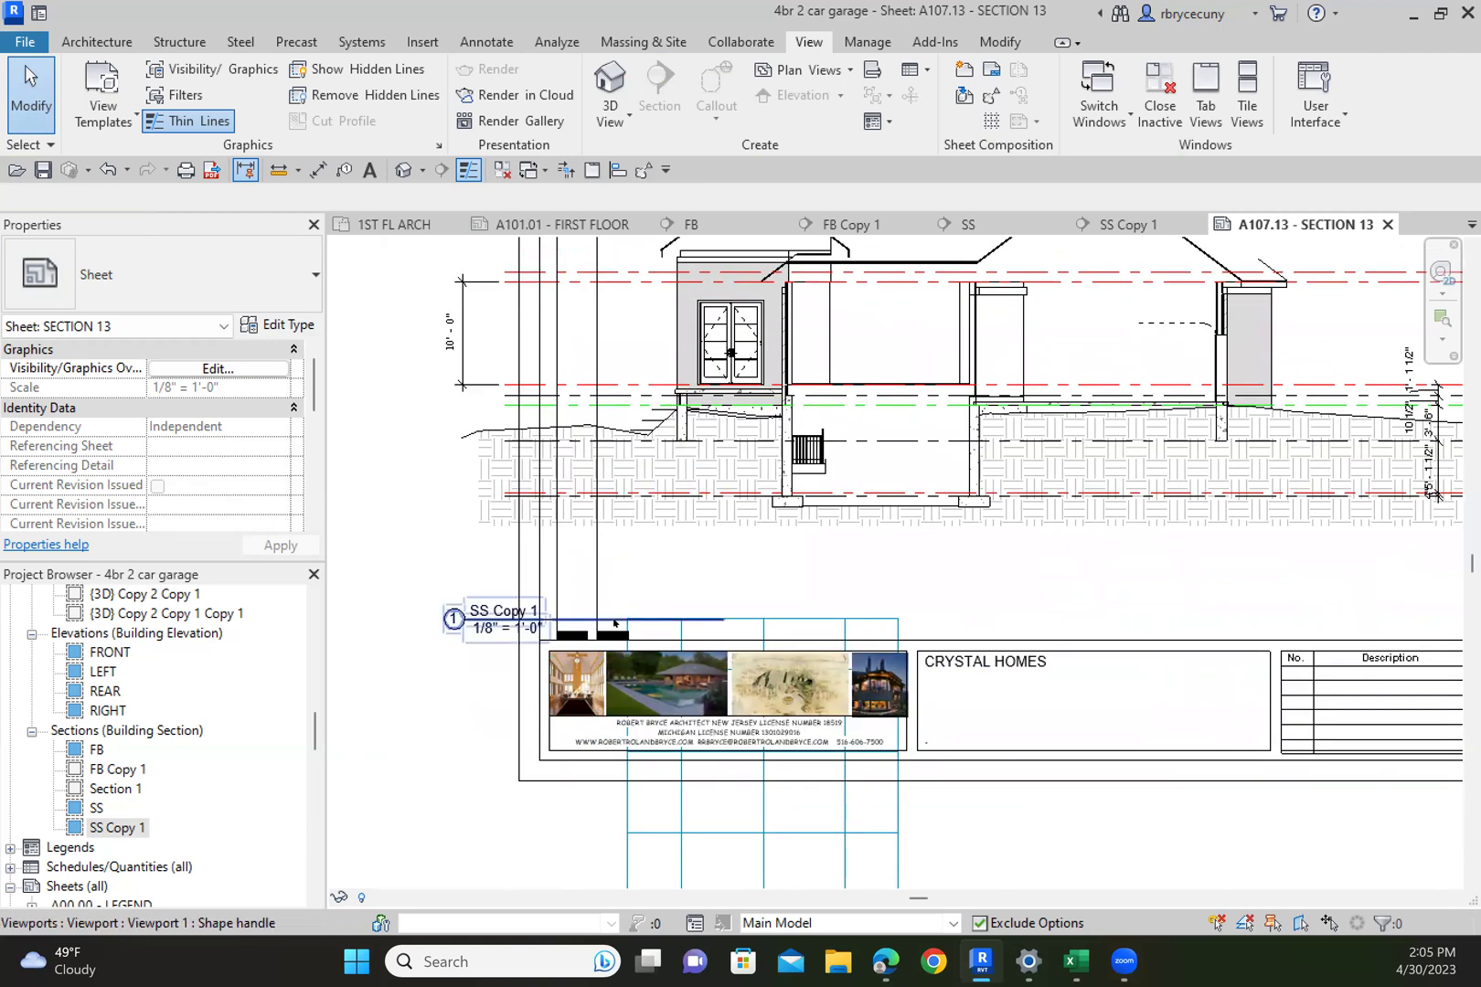
# Move the SS Copy 1 view title right so it starts at the LABEL guide grid's upper-left corner, and deselect it
pyautogui.click(613, 624)
pyautogui.moveTo(613, 623); pyautogui.dragTo(791, 618)
pyautogui.press('Escape')
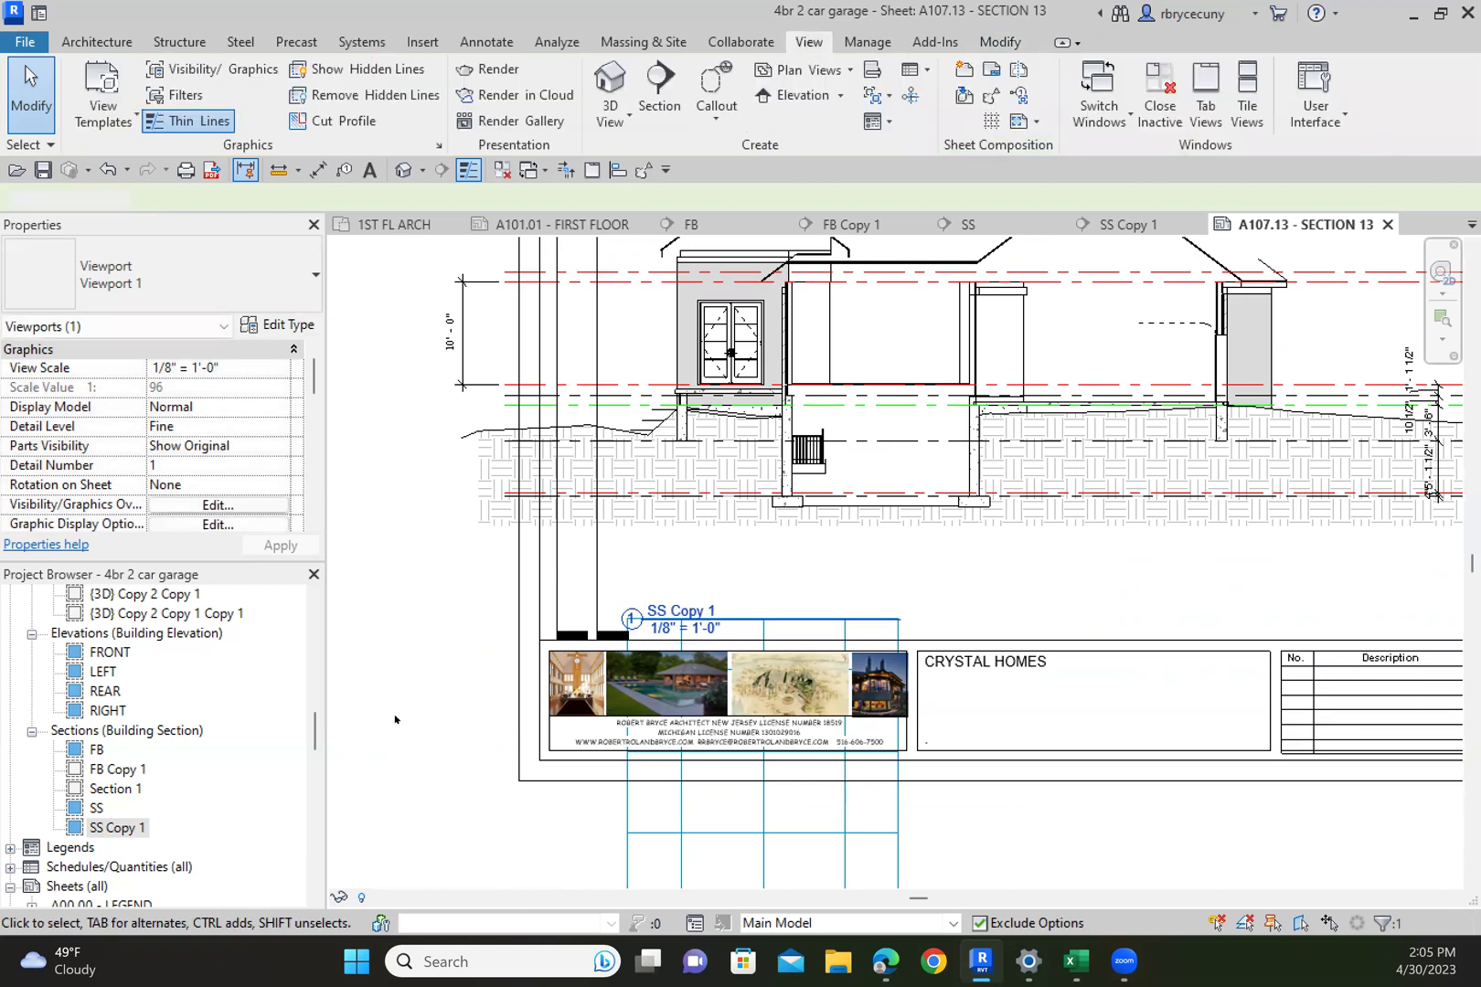
pyautogui.scroll(-5, 395, 700)
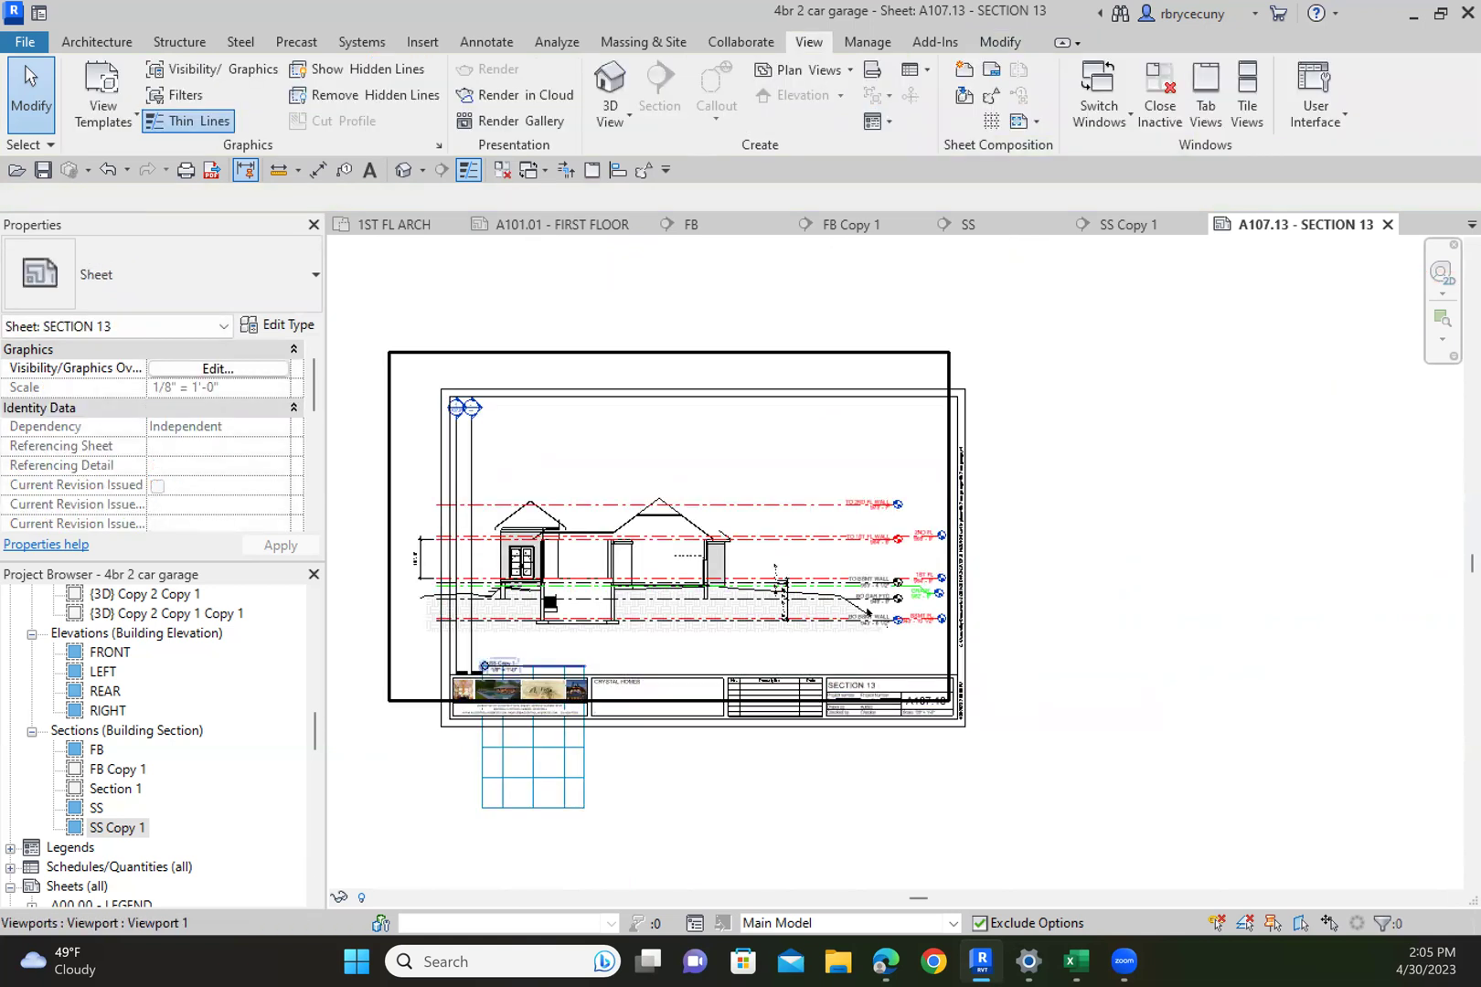
# Review the SS Copy 1 and SS section views and the A101.01 - FIRST FLOOR sheet in turn
pyautogui.click(1131, 226)
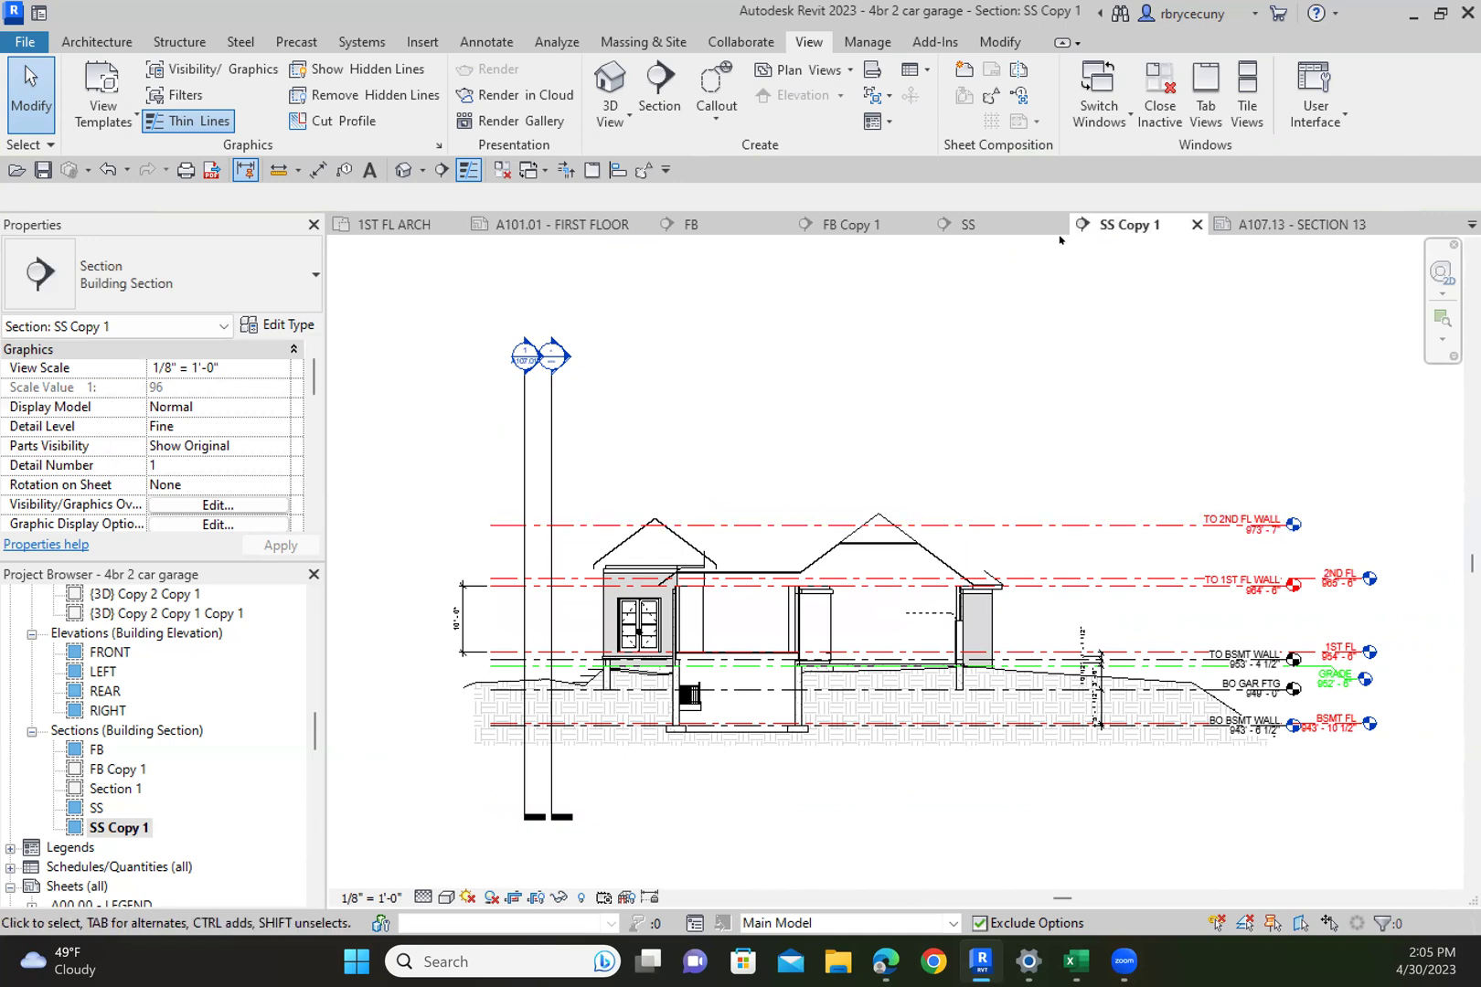
pyautogui.click(986, 226)
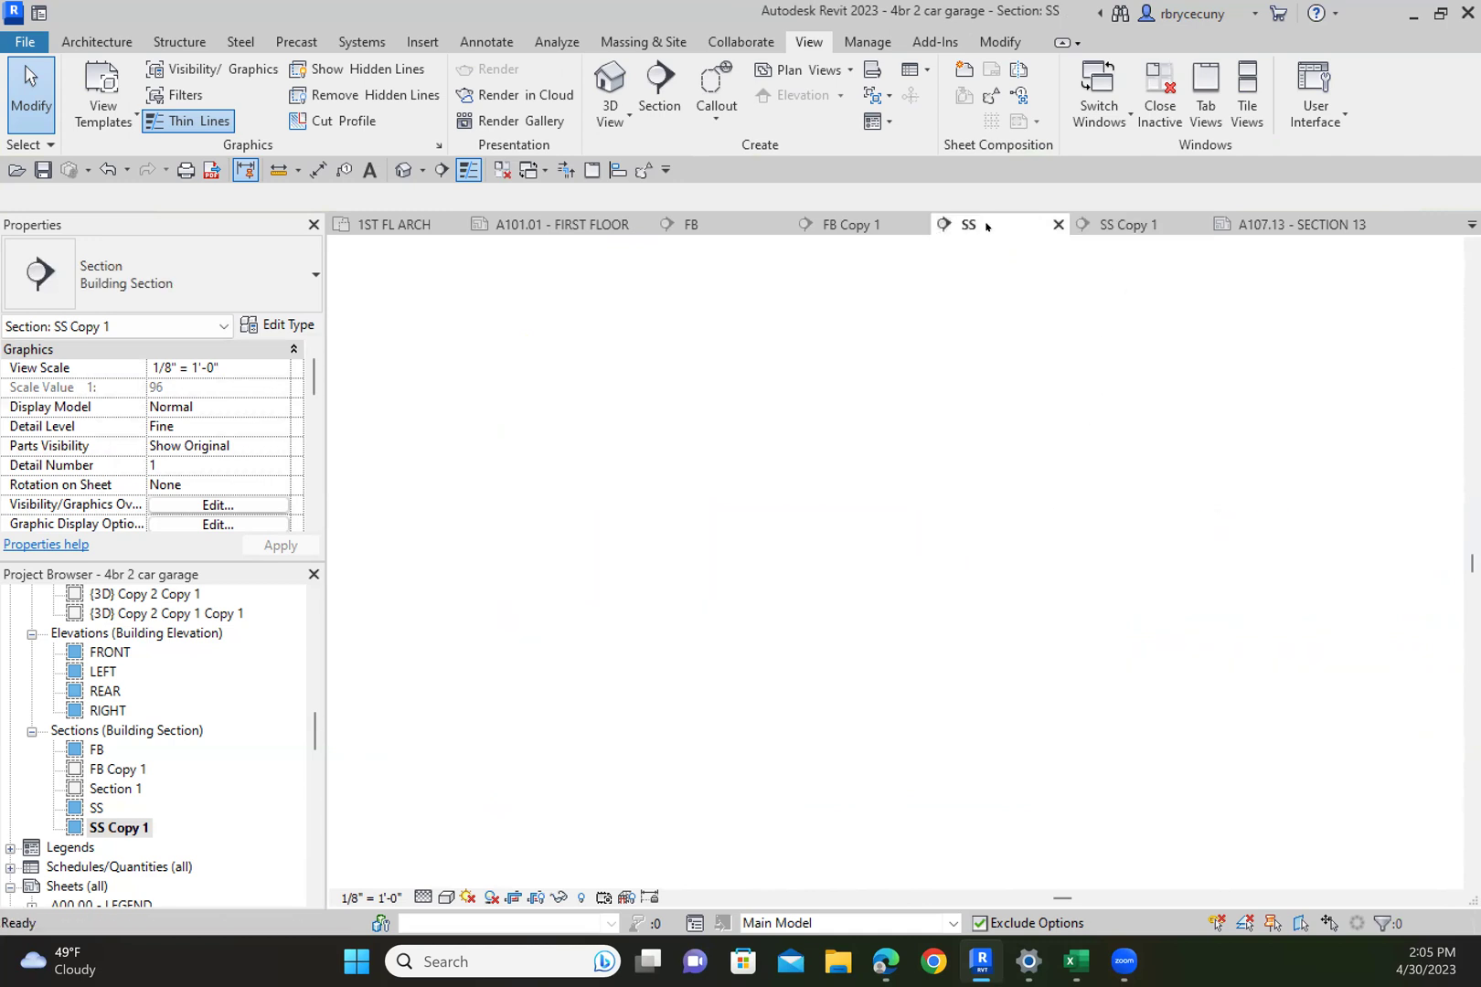
pyautogui.click(554, 225)
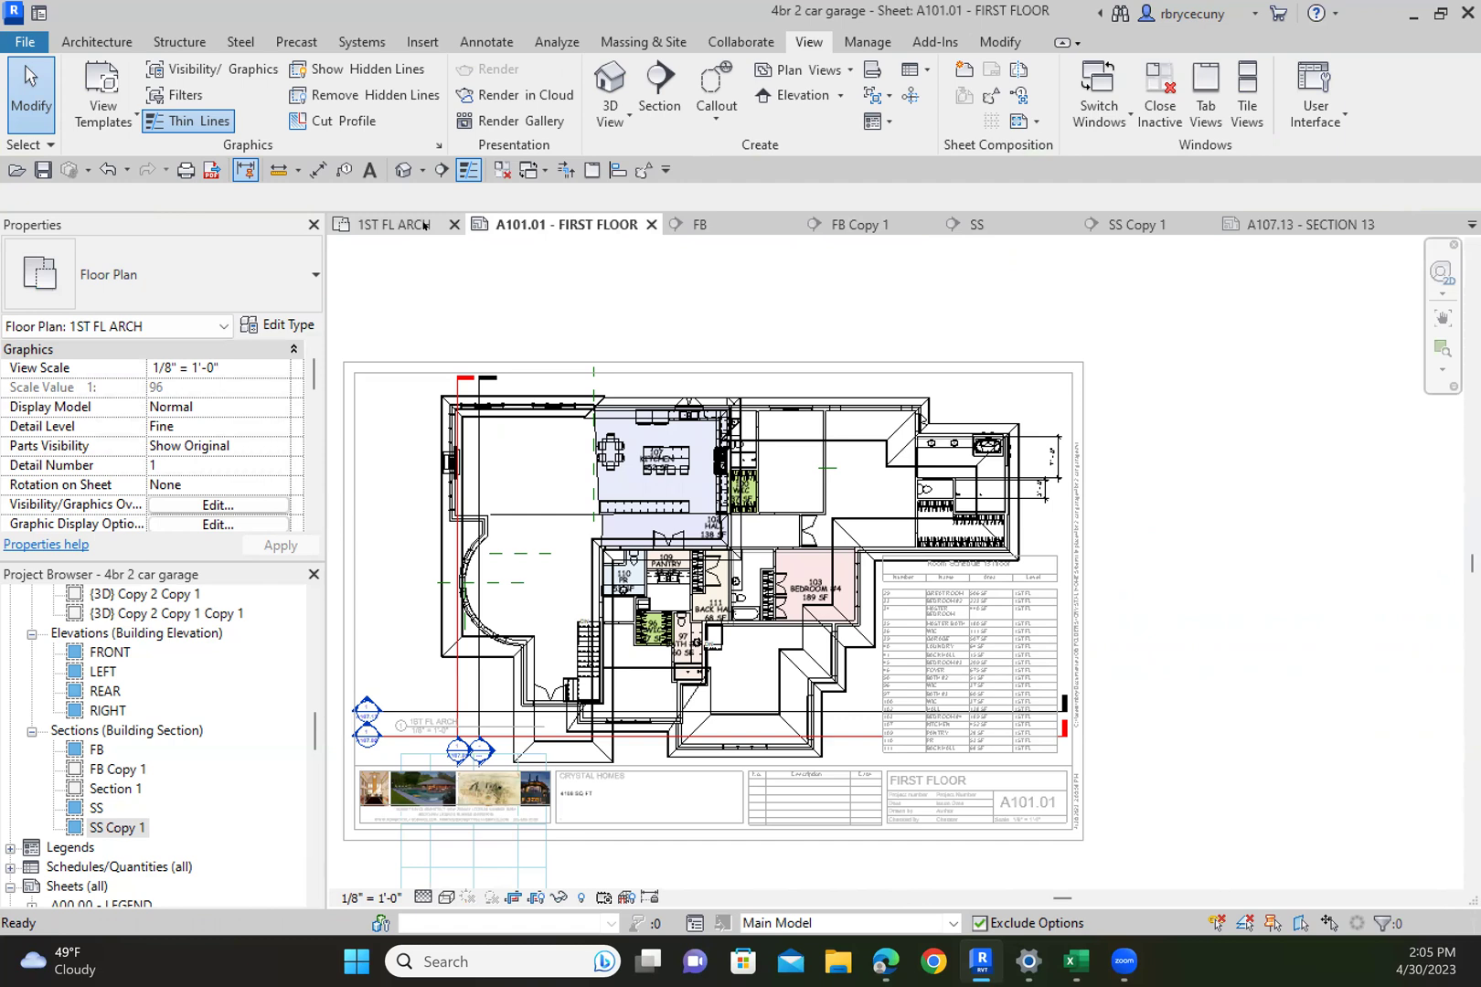
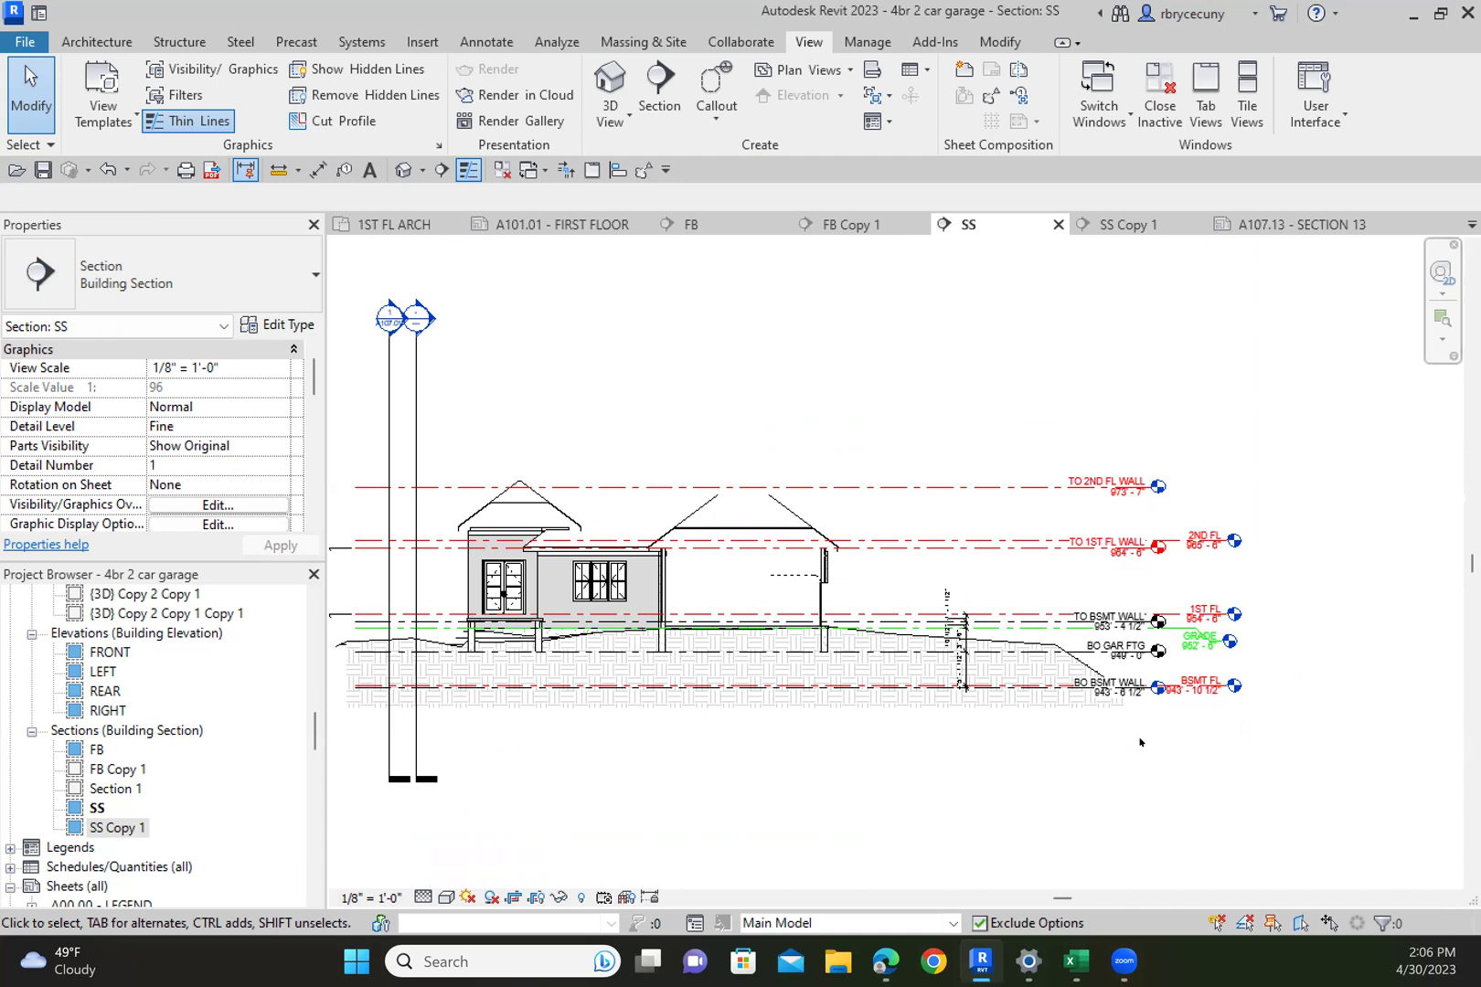
# In section SS, reset the view-specific graphics overrides of the TO 1ST FL WALL and TO 2ND FL WALL levels, and deselect them
pyautogui.scroll(2, 1141, 741)
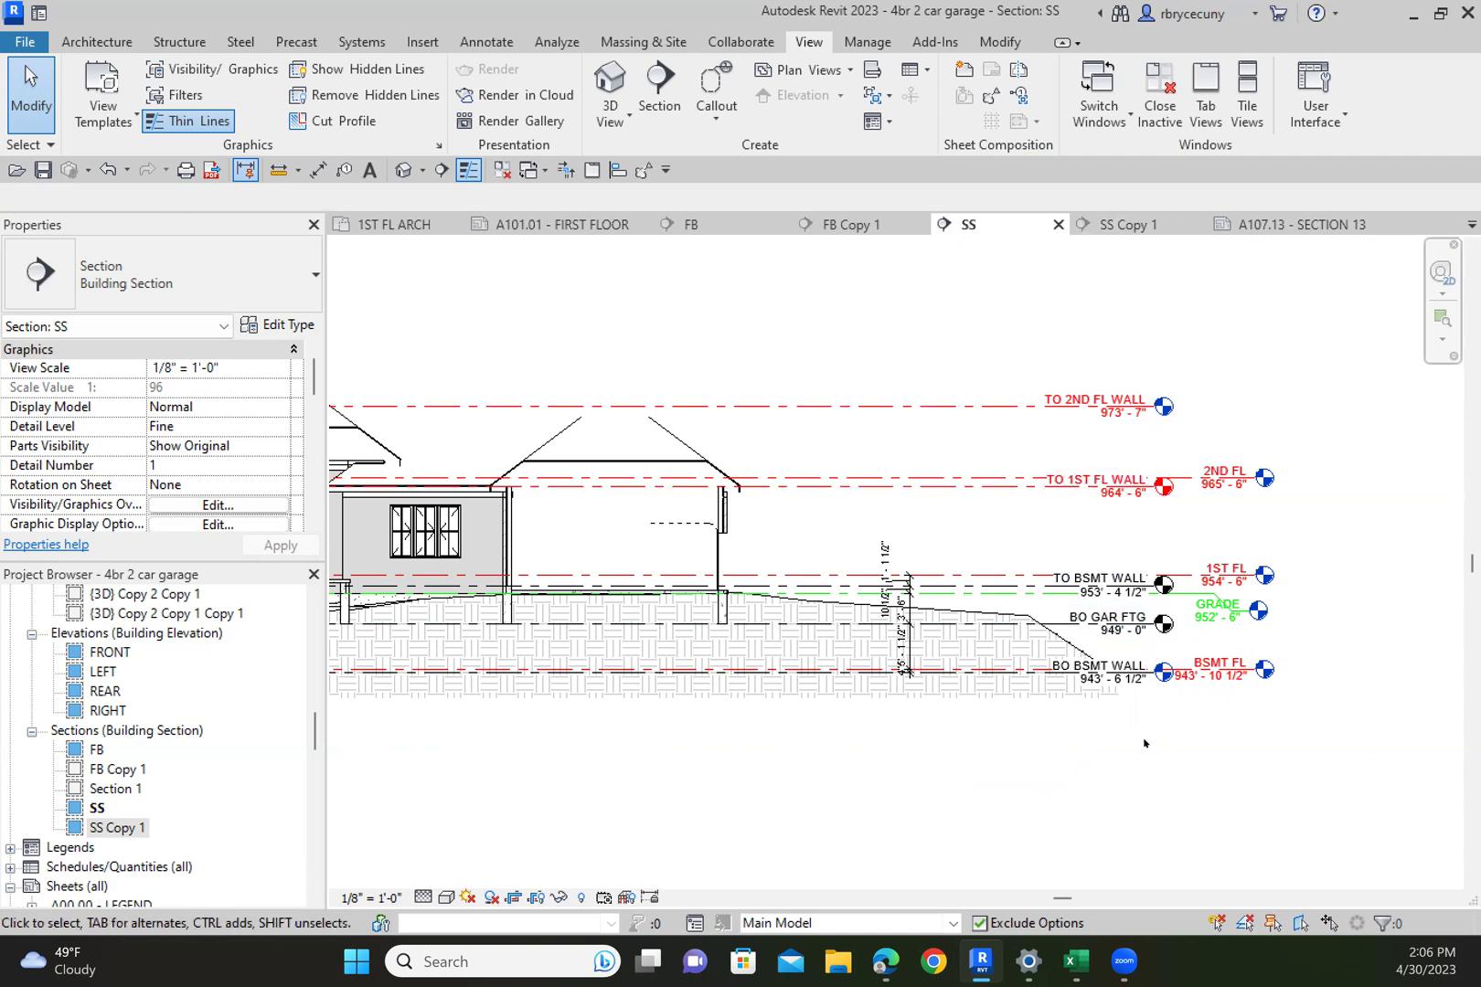
pyautogui.scroll(2, 1229, 717)
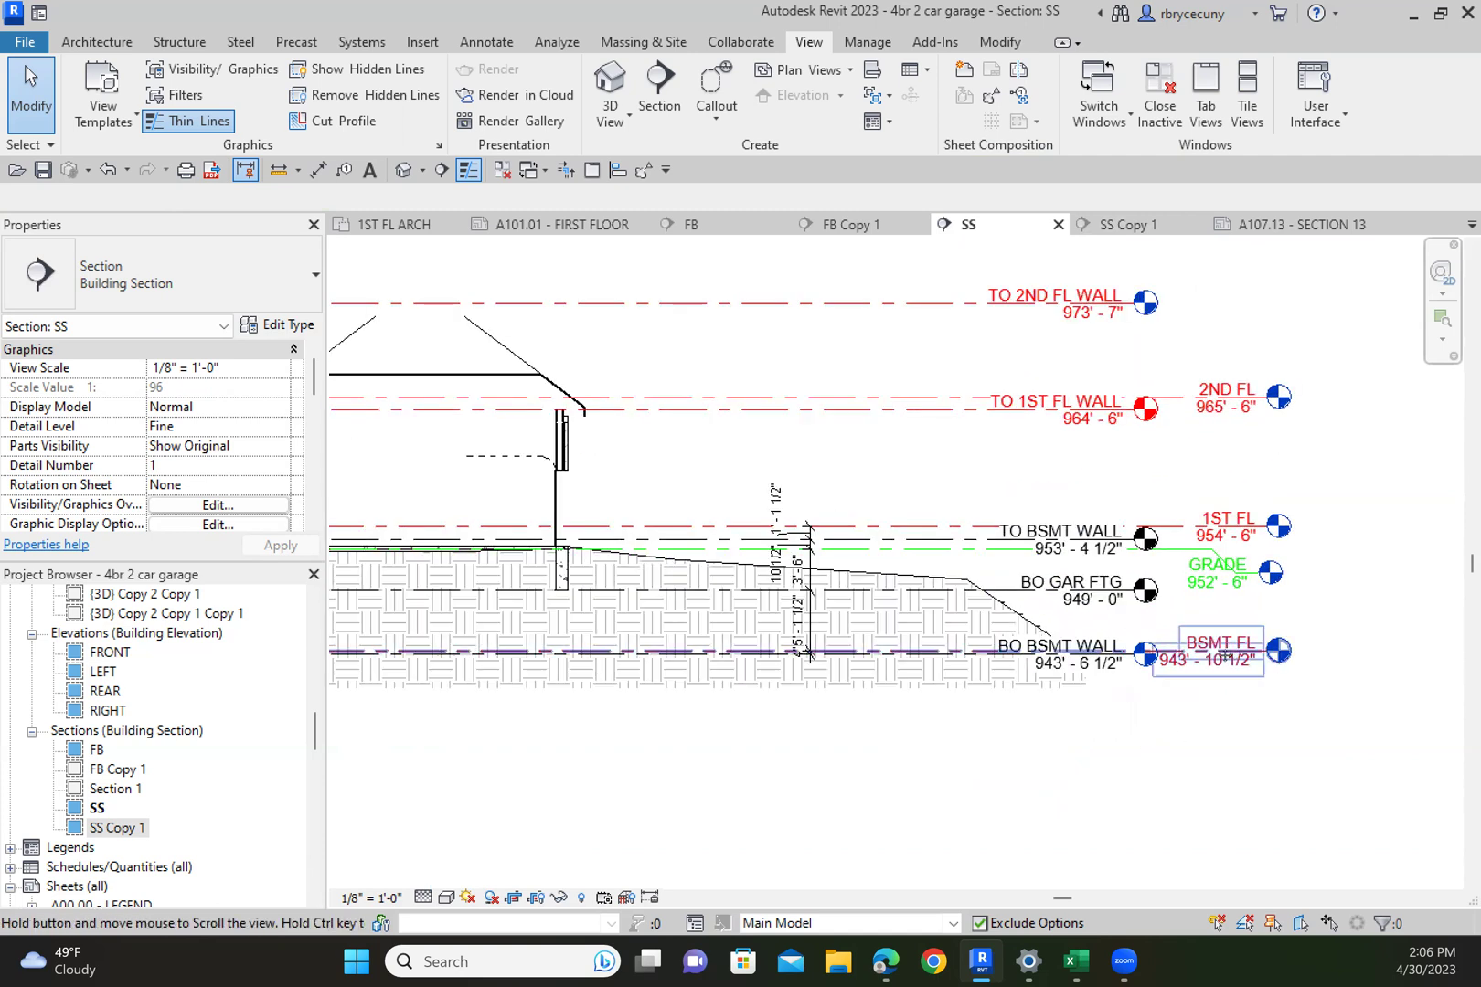
pyautogui.scroll(2, 1229, 700)
pyautogui.scroll(-1, 1051, 704)
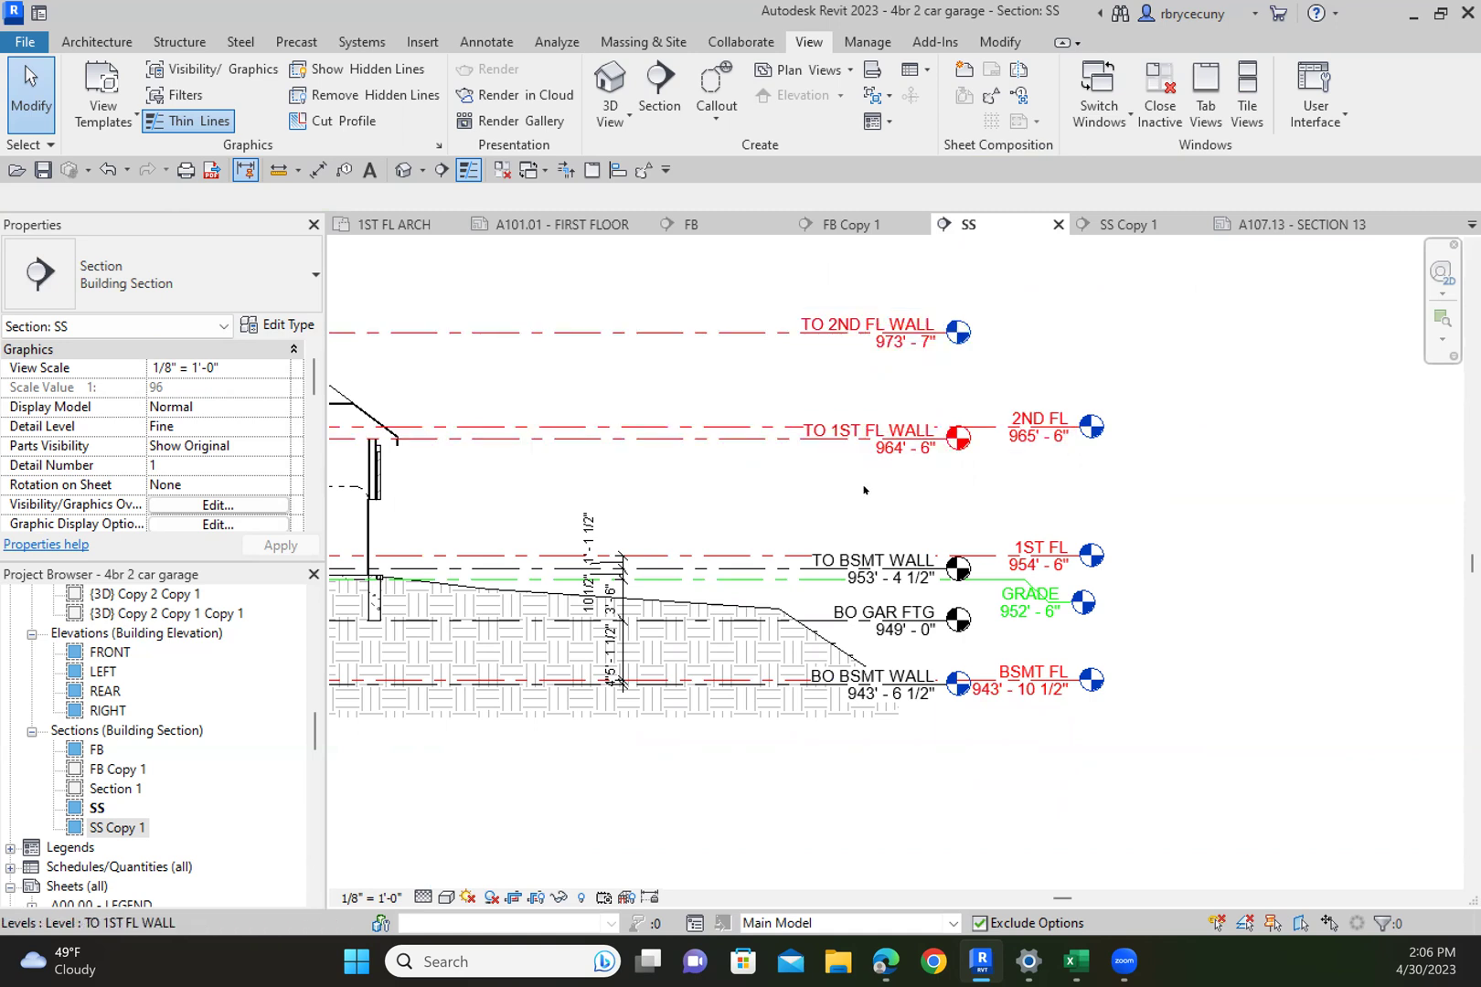
pyautogui.click(818, 445)
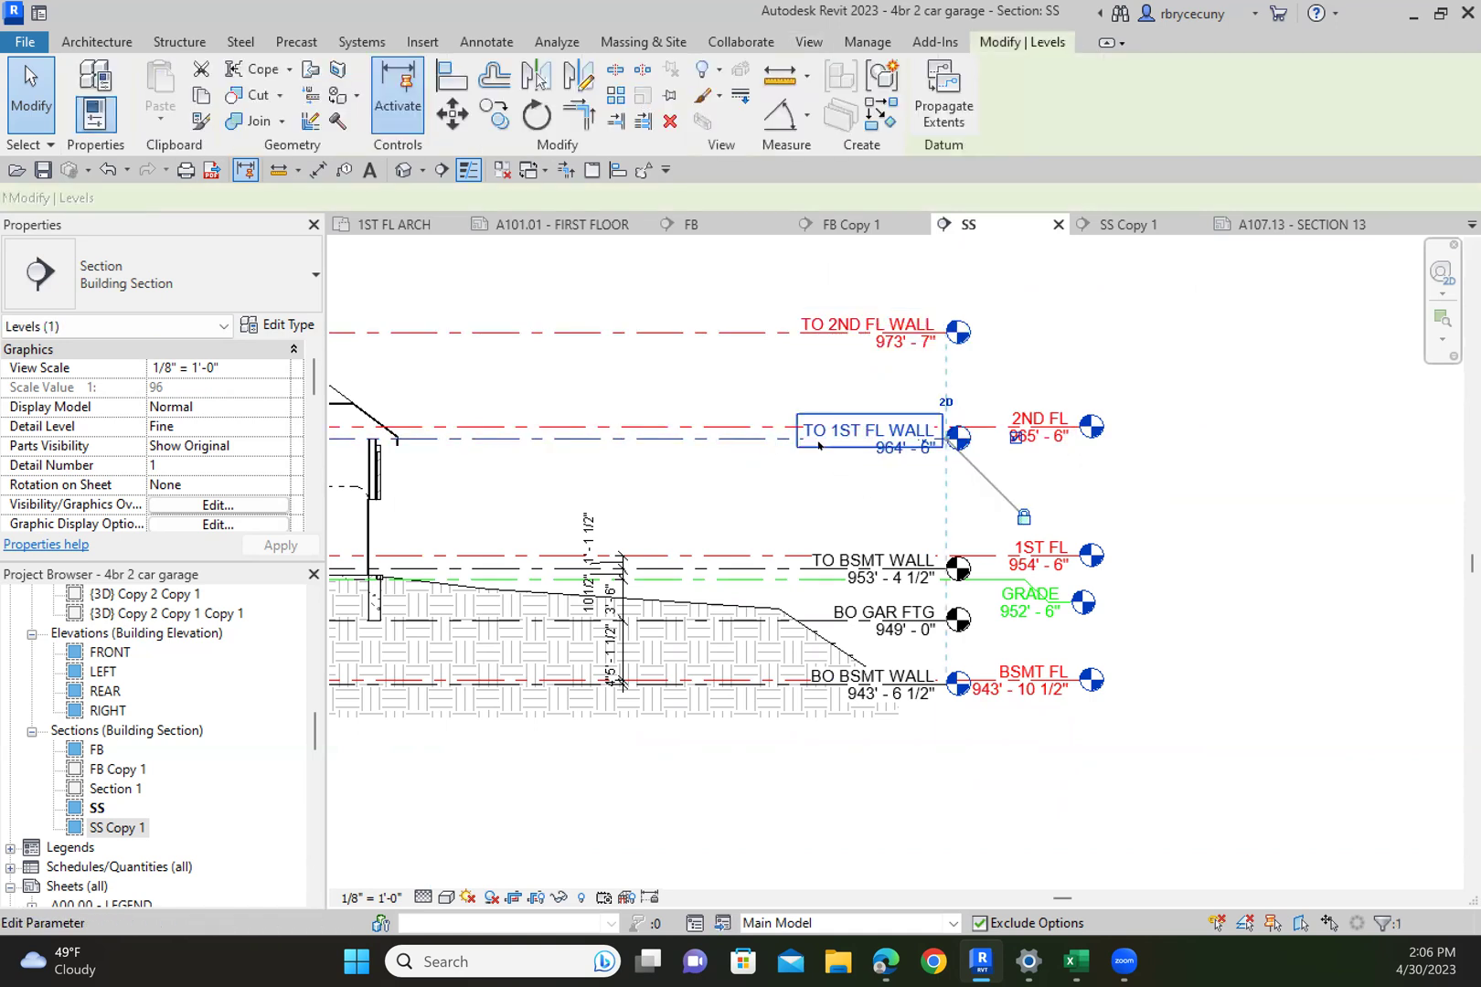
pyautogui.keyDown('ctrl'); pyautogui.click(738, 335); pyautogui.keyUp('ctrl')
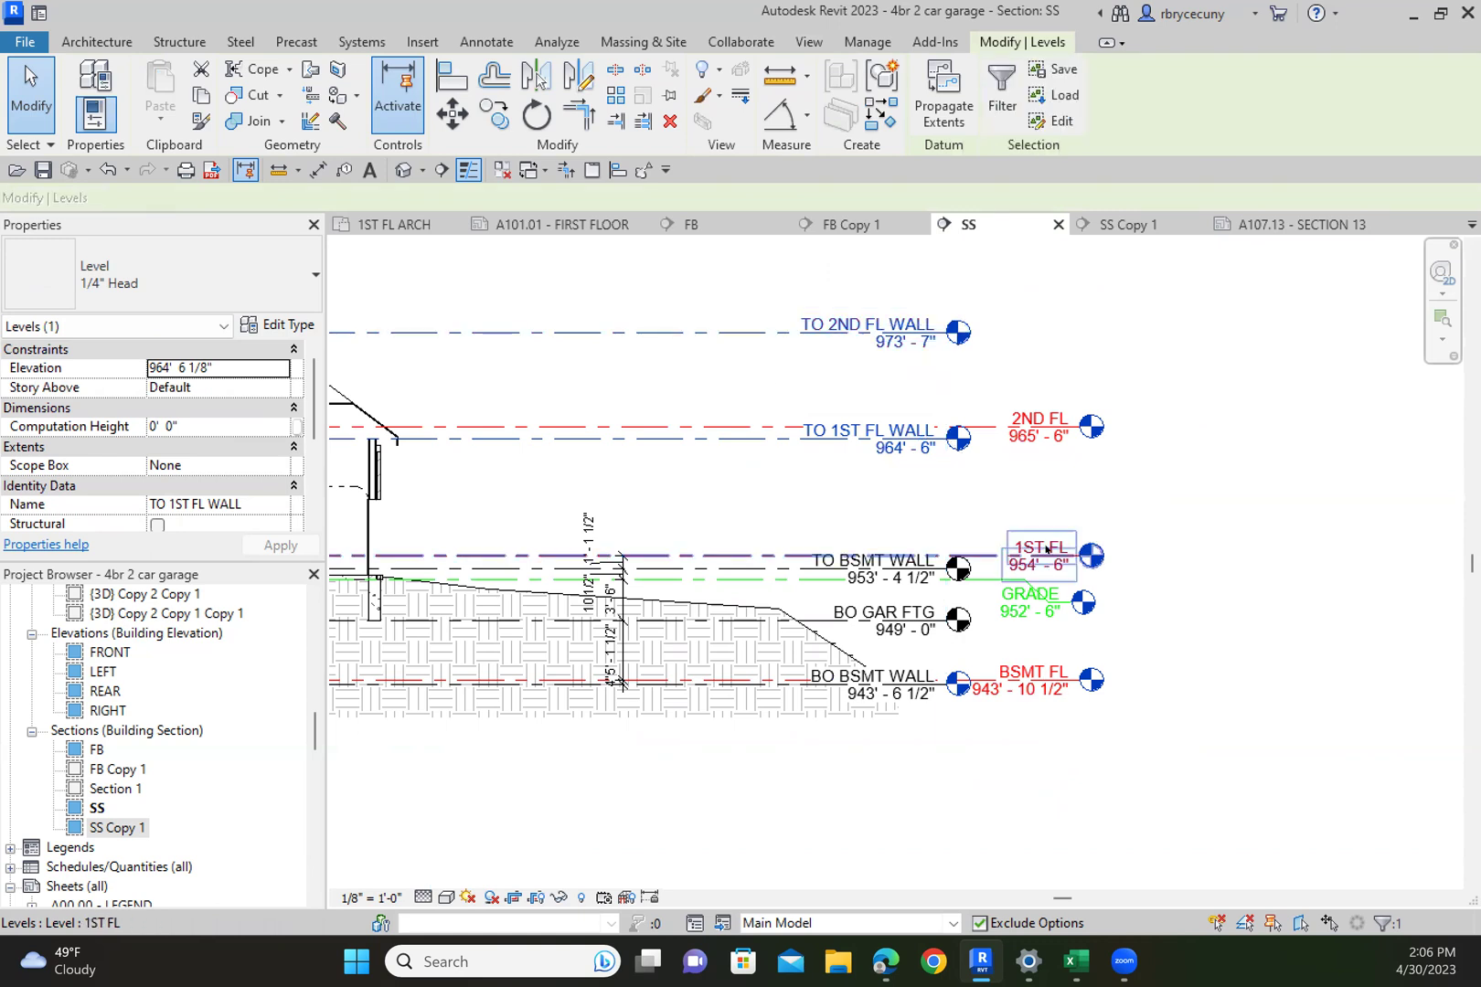
pyautogui.rightClick(788, 386)
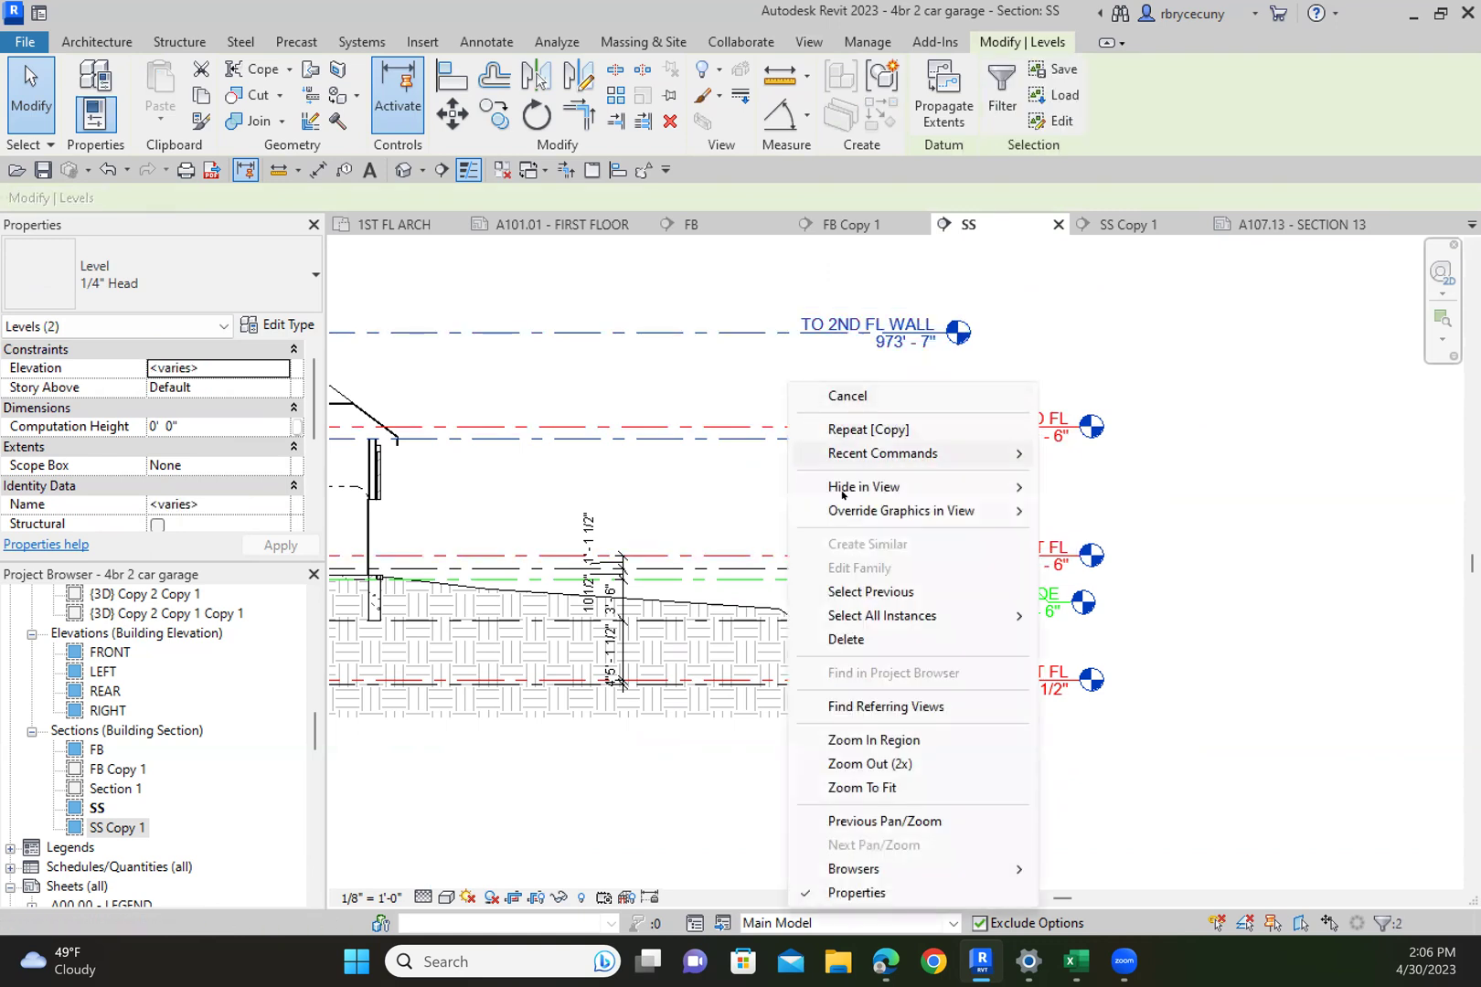
pyautogui.moveTo(1008, 518)
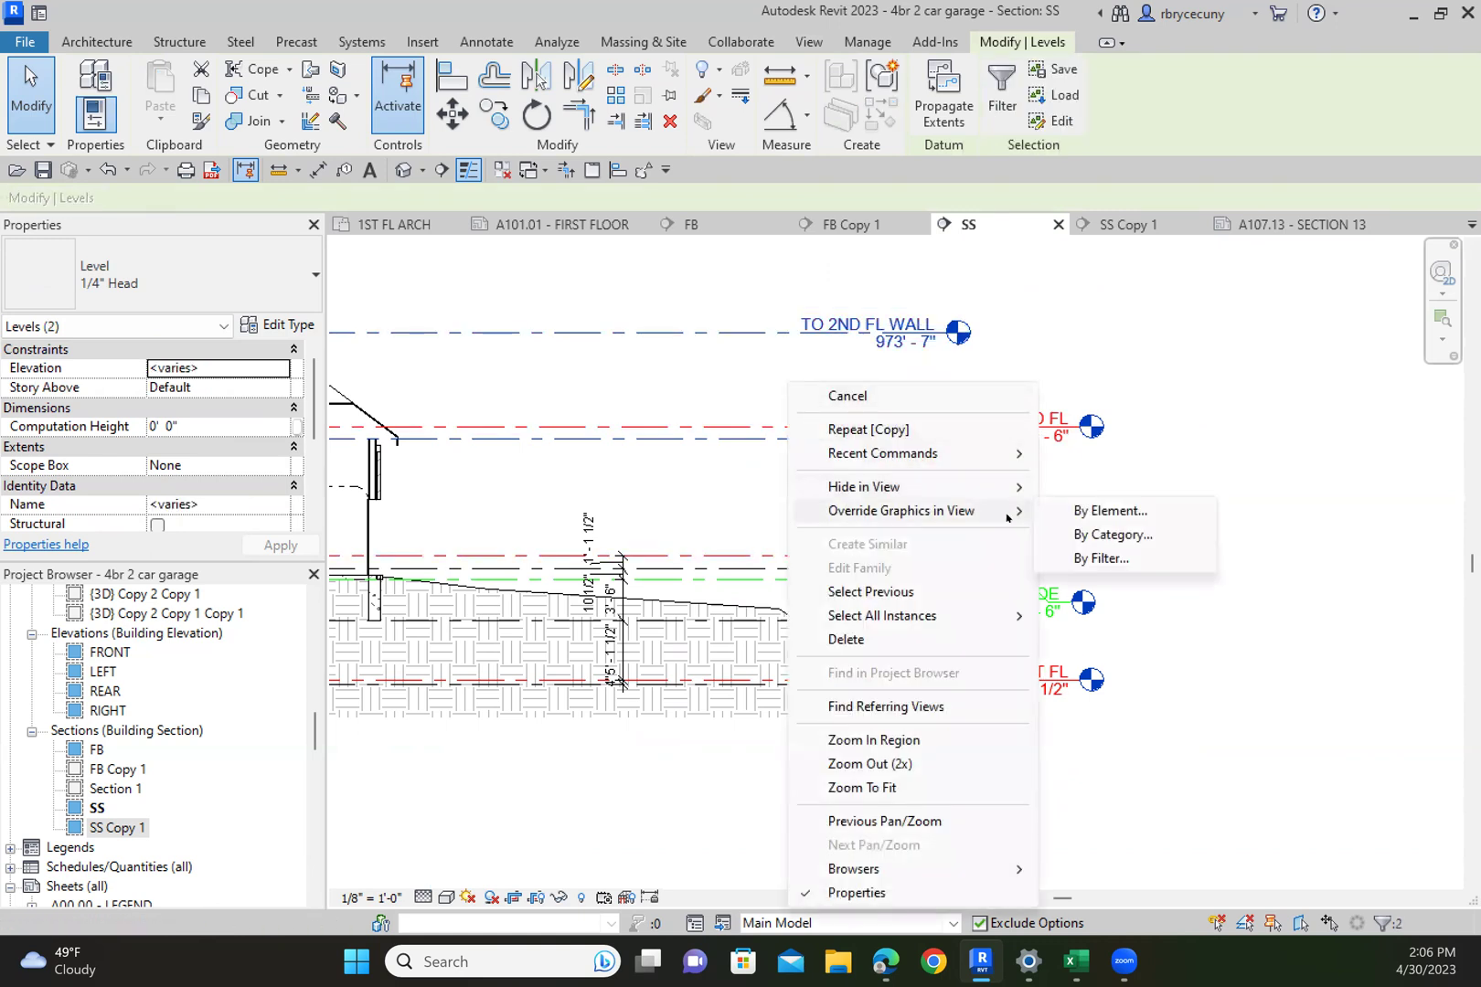
pyautogui.click(1100, 514)
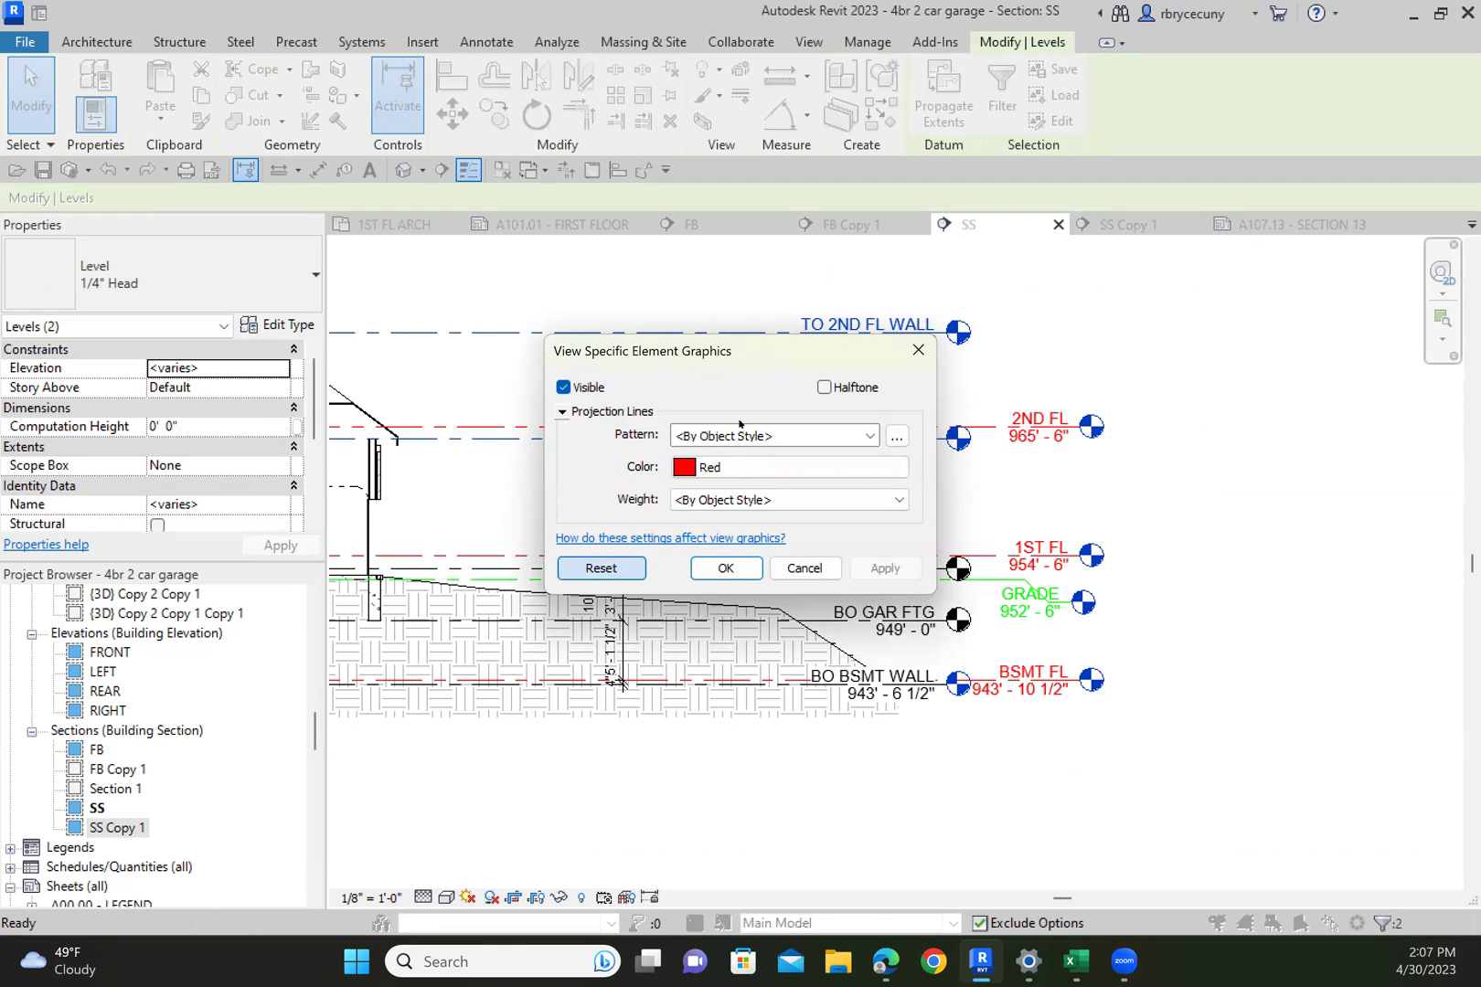
pyautogui.click(610, 568)
pyautogui.click(726, 568)
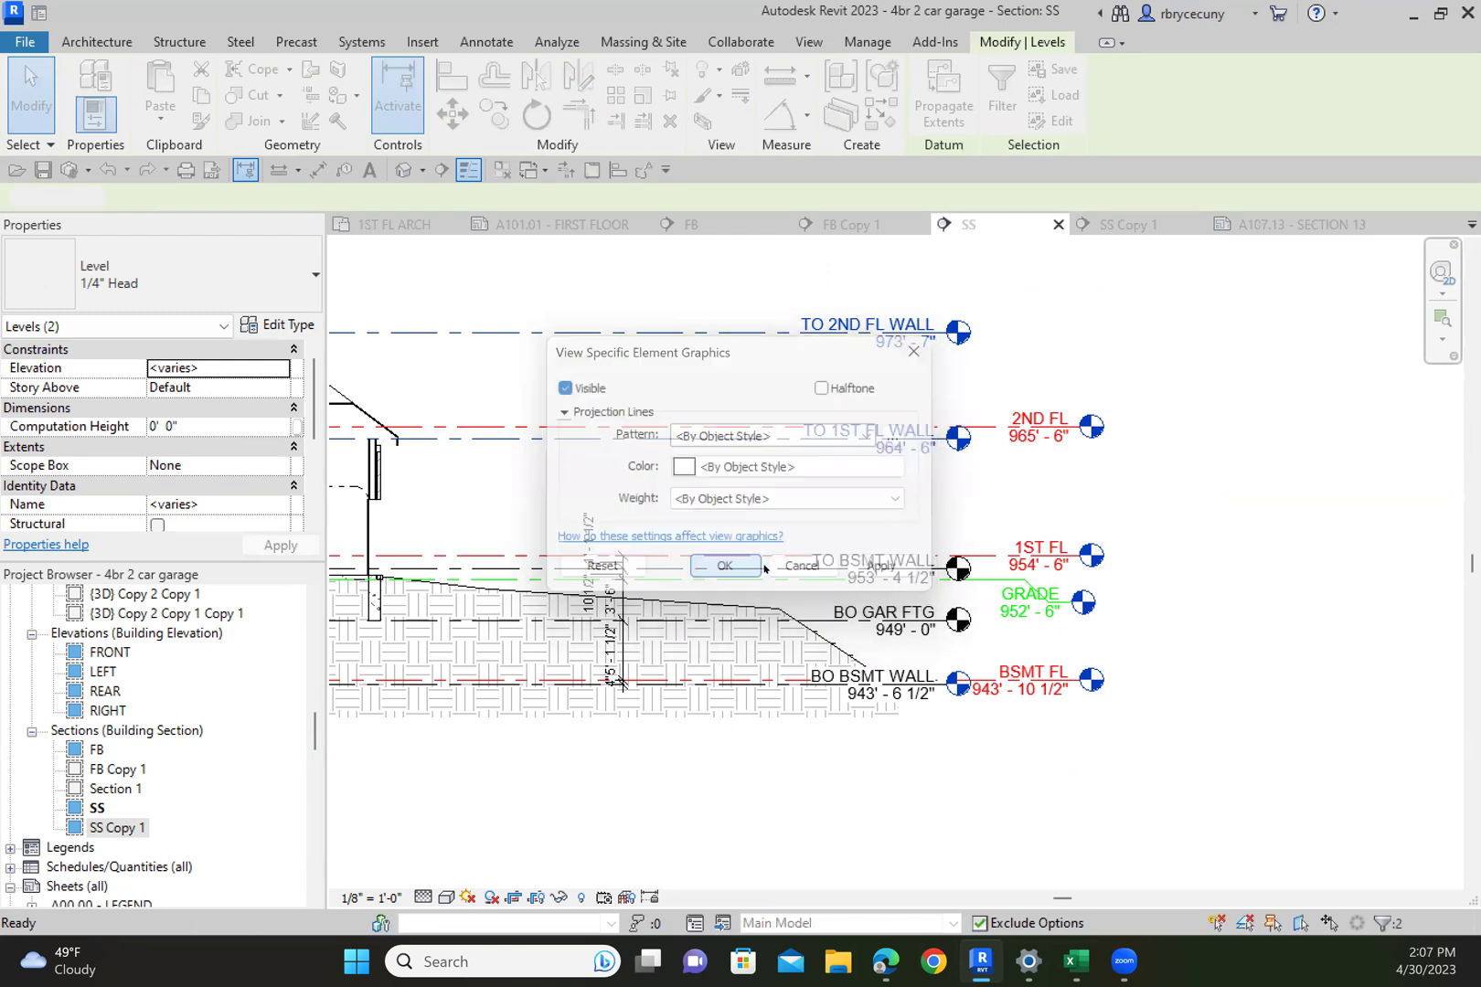
pyautogui.click(1252, 630)
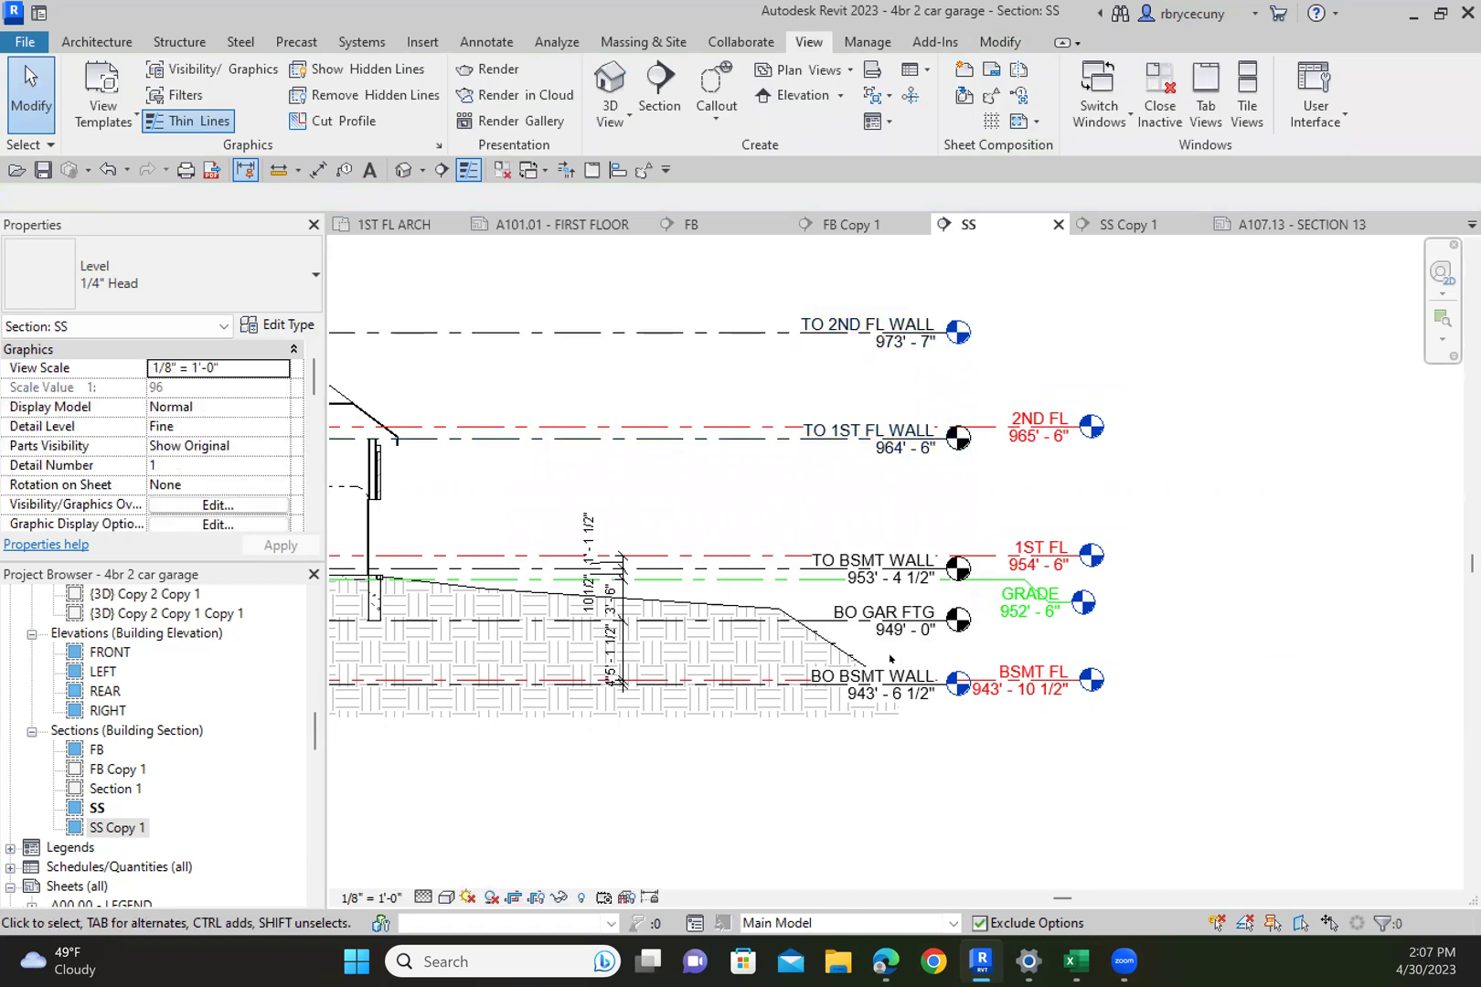
pyautogui.scroll(-1, 894, 681)
pyautogui.scroll(-1, 907, 692)
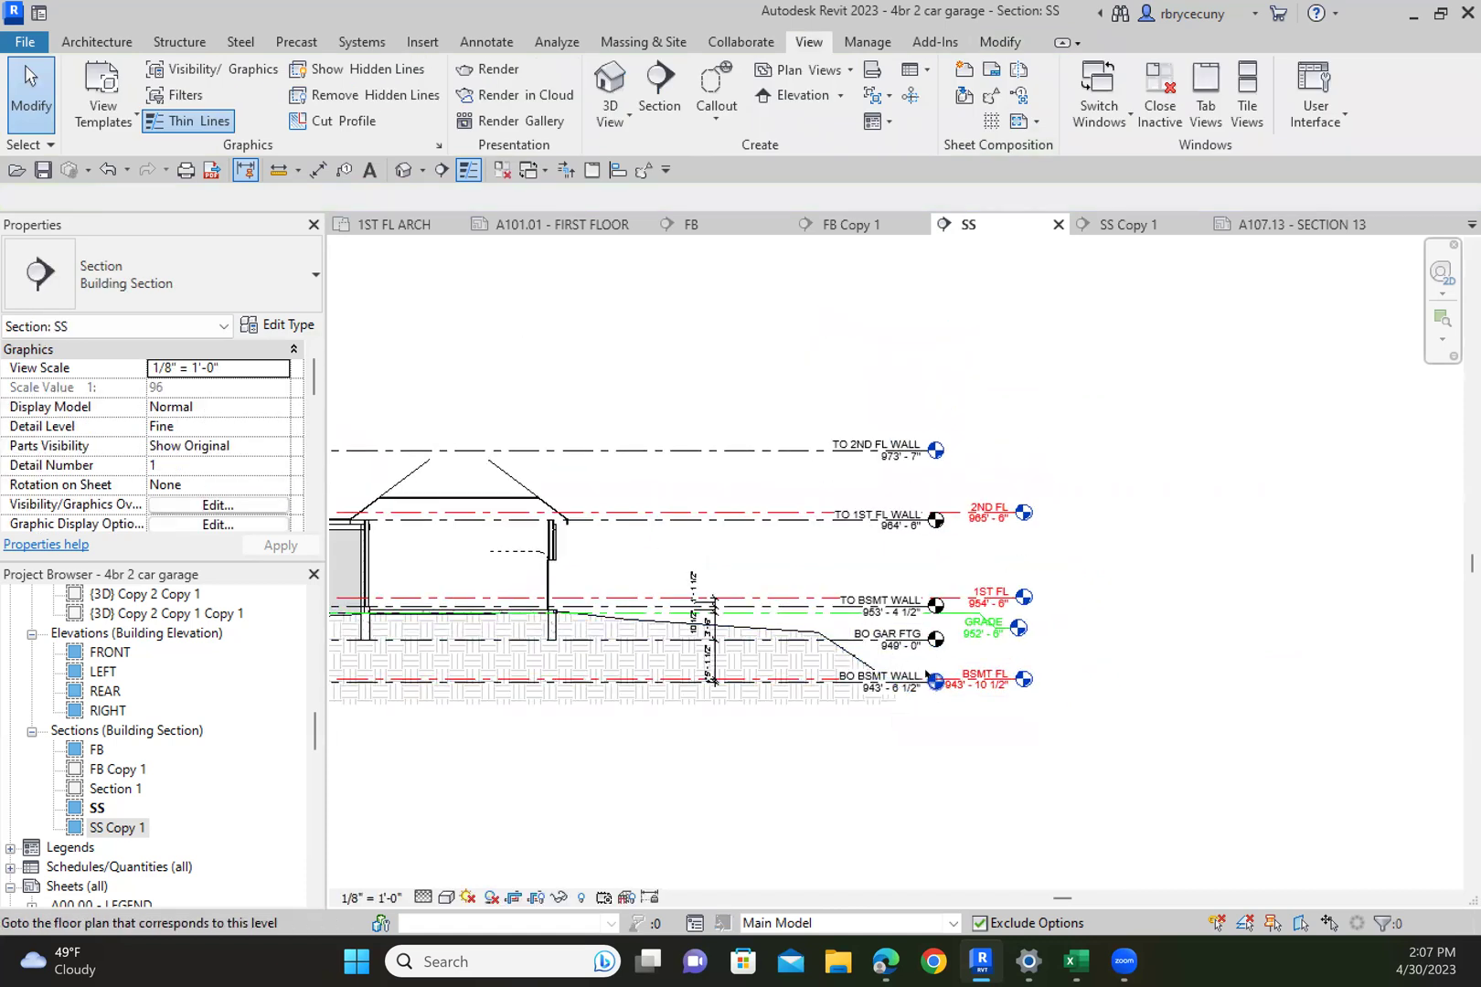
pyautogui.moveTo(942, 700); pyautogui.dragTo(1114, 700, button='middle')
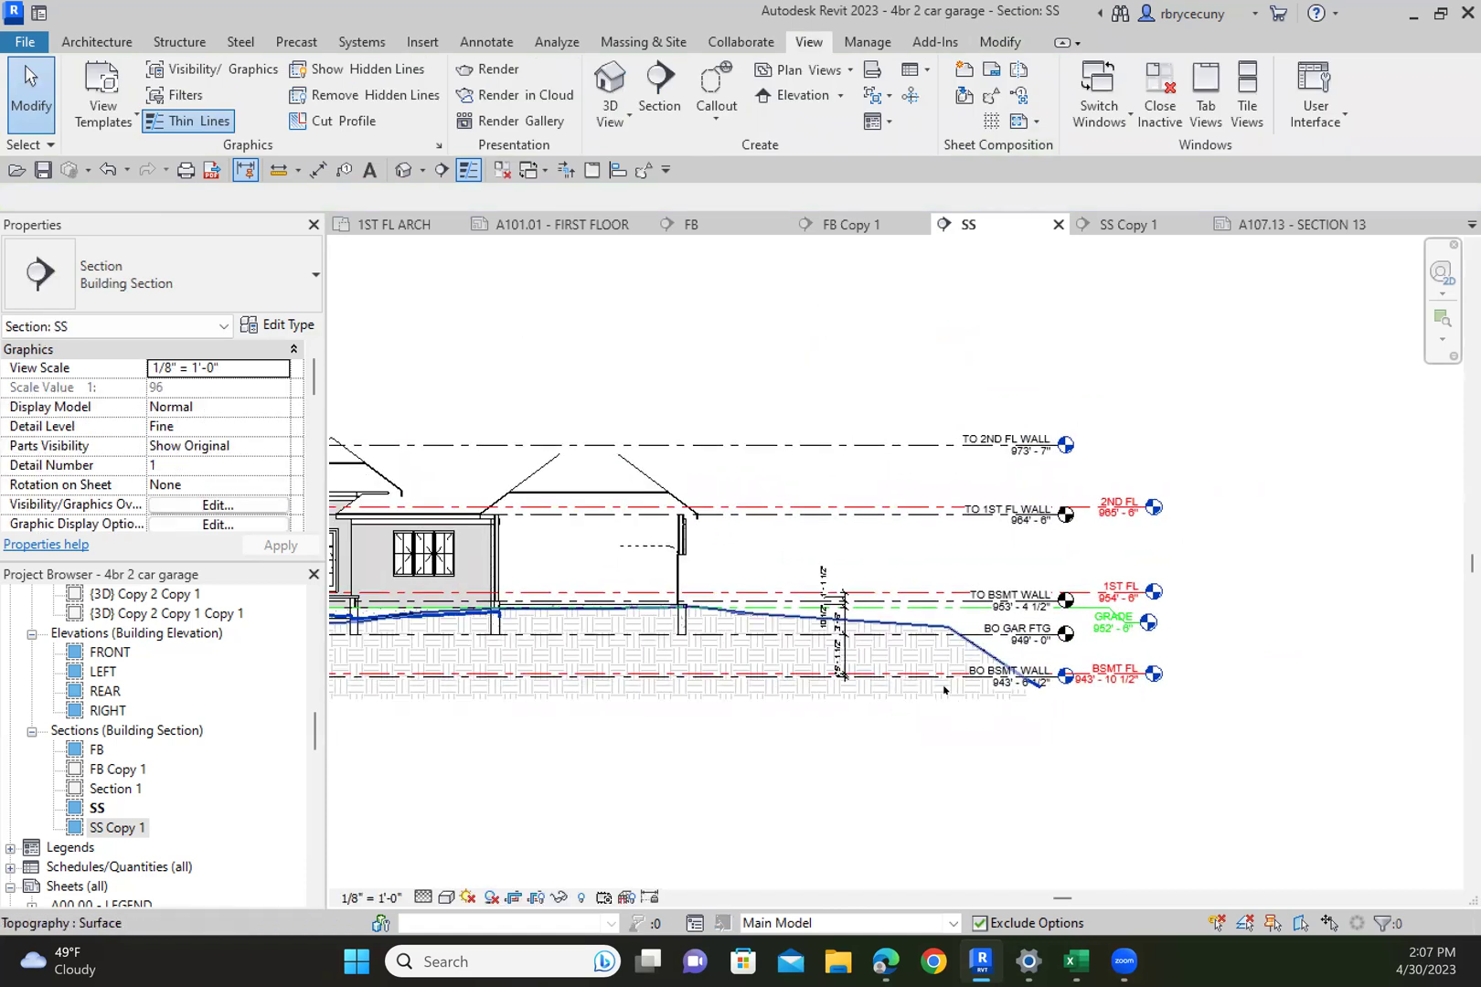
pyautogui.scroll(-1, 951, 744)
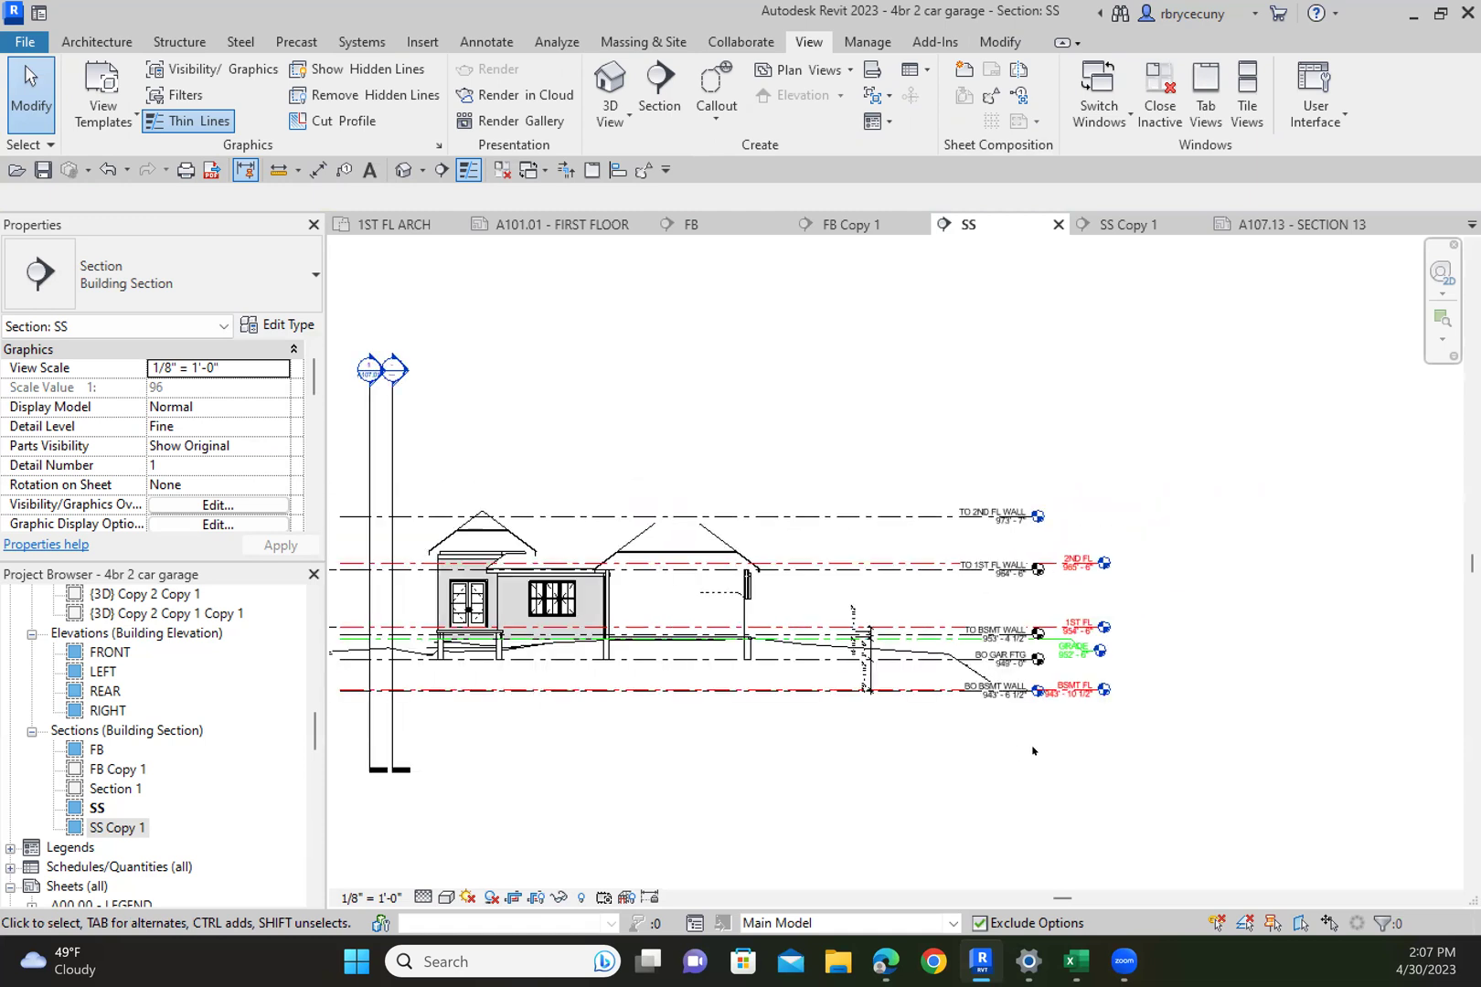
pyautogui.moveTo(946, 751); pyautogui.dragTo(1033, 725, button='middle')
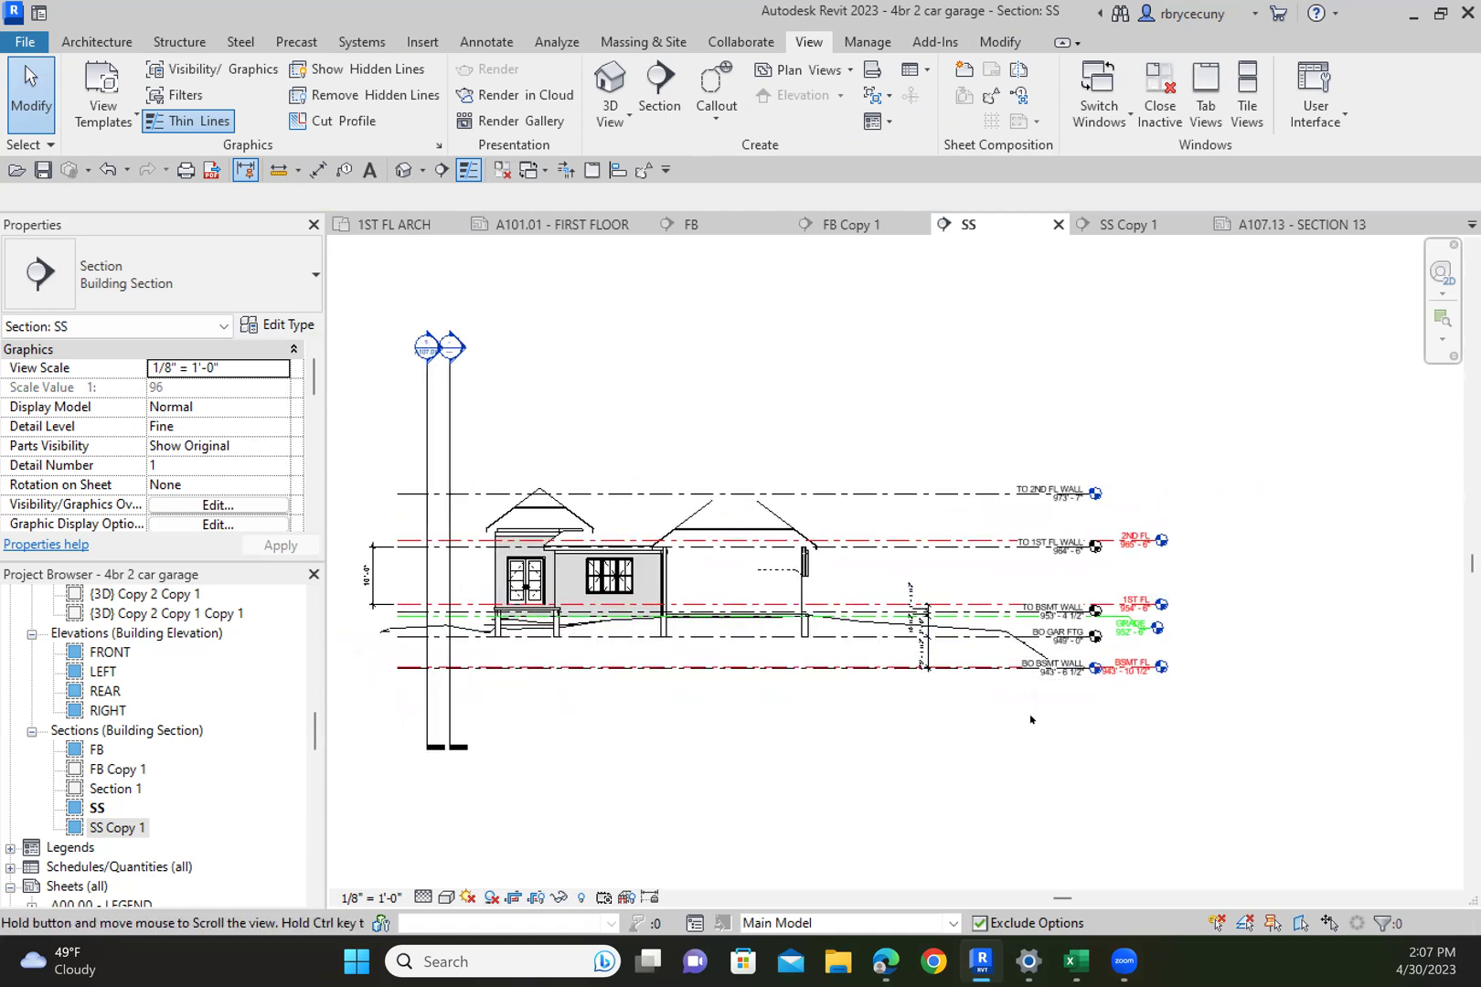